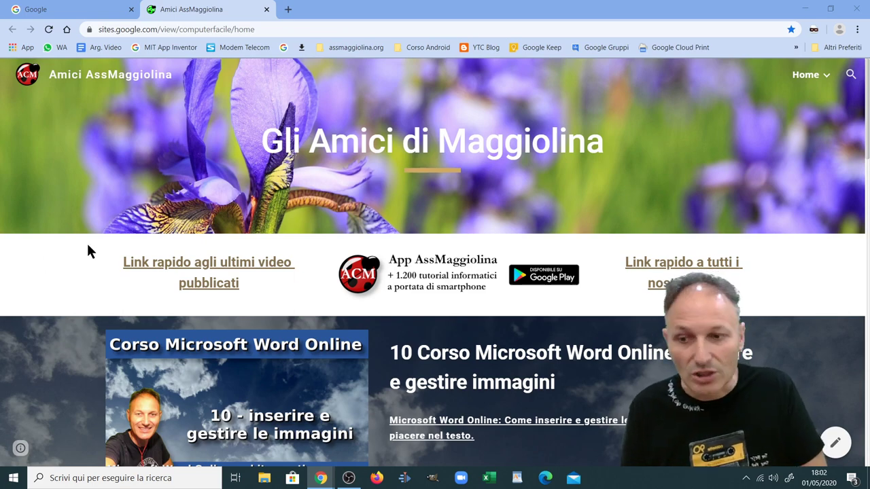
Minimize Chrome and open the 'Home page di Microsoft Office' bookmark in Edge to reach the Recenti list
{"action": "scroll", "coordinate": [87, 252], "scroll_direction": "down", "scroll_amount": 3}
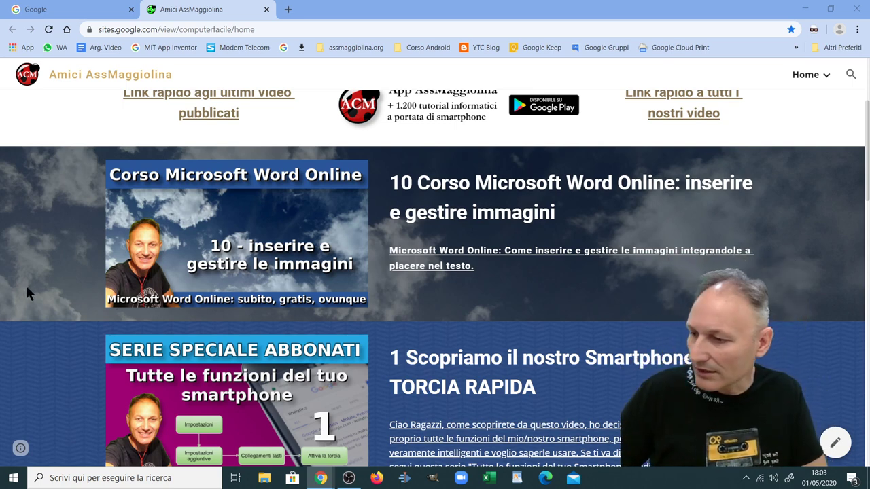
{"action": "left_click", "coordinate": [805, 9]}
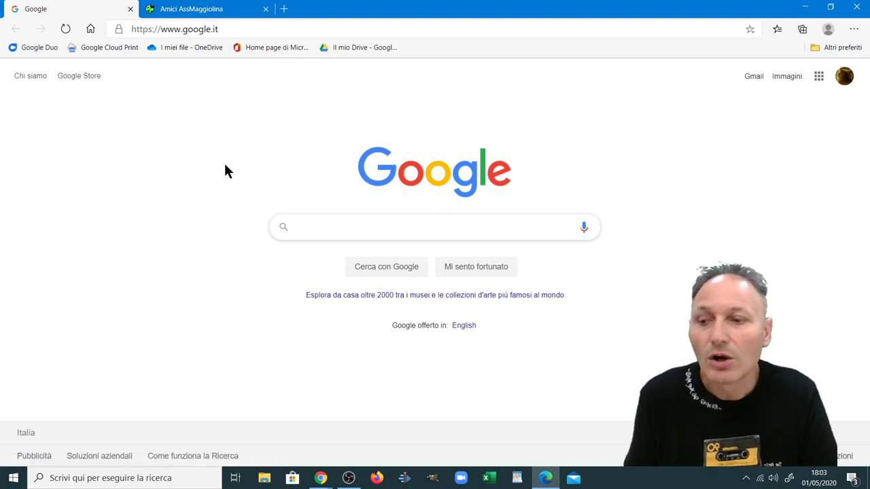
{"action": "left_click", "coordinate": [267, 48]}
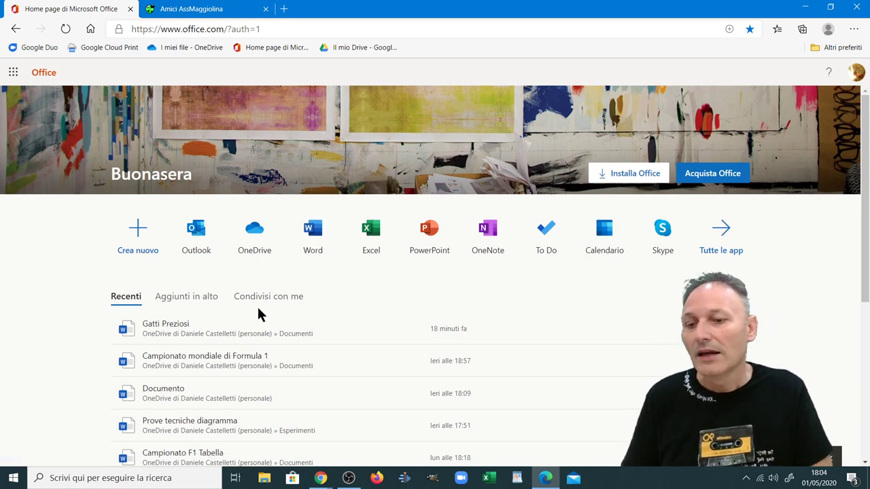
{"action": "scroll", "coordinate": [258, 310], "scroll_direction": "down", "scroll_amount": 1}
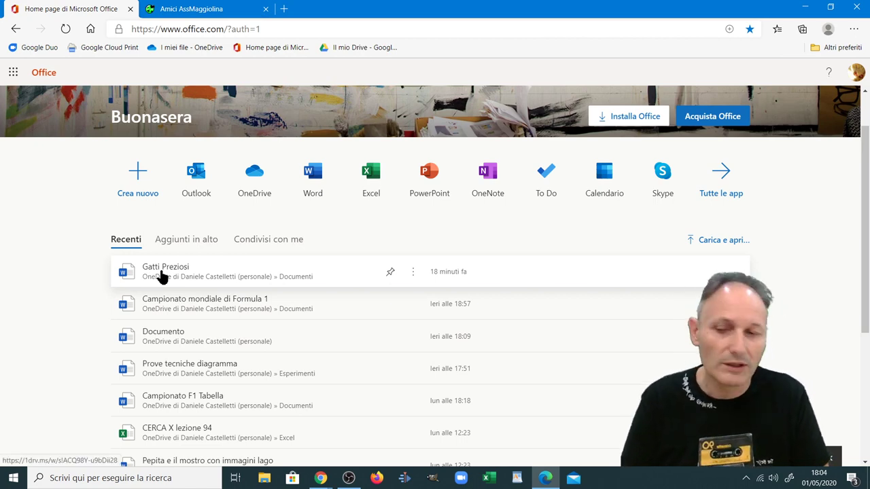
Open Gatti Preziosi.docx from Recenti and scroll through its 7 pages back to the 'Rubino.' title
{"action": "left_click", "coordinate": [162, 272]}
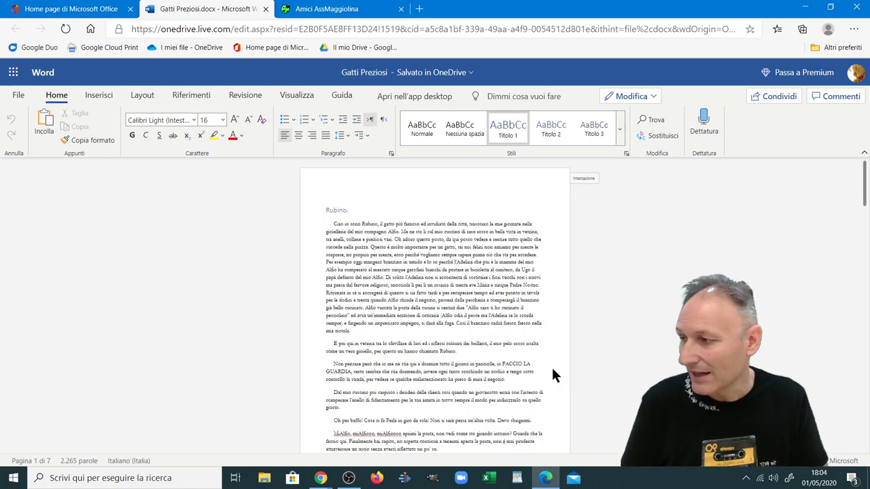
{"action": "scroll", "coordinate": [551, 372], "scroll_direction": "down", "scroll_amount": 1}
{"action": "scroll", "coordinate": [550, 372], "scroll_direction": "down", "scroll_amount": 2}
{"action": "scroll", "coordinate": [551, 372], "scroll_direction": "down", "scroll_amount": 3}
{"action": "scroll", "coordinate": [551, 372], "scroll_direction": "down", "scroll_amount": 3}
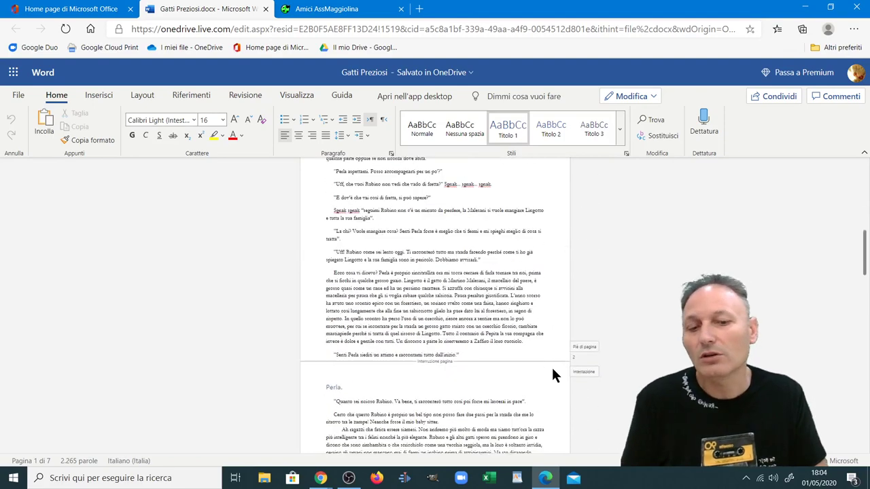
{"action": "scroll", "coordinate": [551, 372], "scroll_direction": "down", "scroll_amount": 2}
{"action": "scroll", "coordinate": [551, 372], "scroll_direction": "down", "scroll_amount": 4}
{"action": "scroll", "coordinate": [551, 372], "scroll_direction": "down", "scroll_amount": 4}
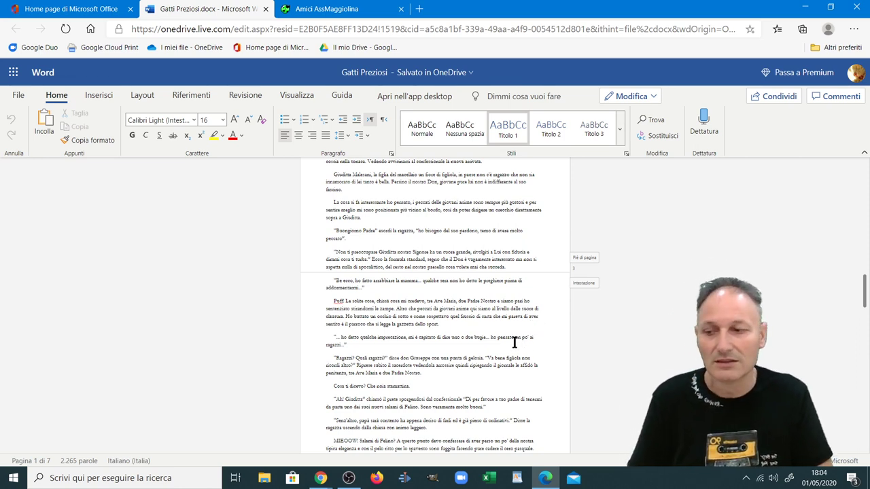
{"action": "scroll", "coordinate": [464, 347], "scroll_direction": "up", "scroll_amount": 4}
{"action": "scroll", "coordinate": [465, 345], "scroll_direction": "up", "scroll_amount": 4}
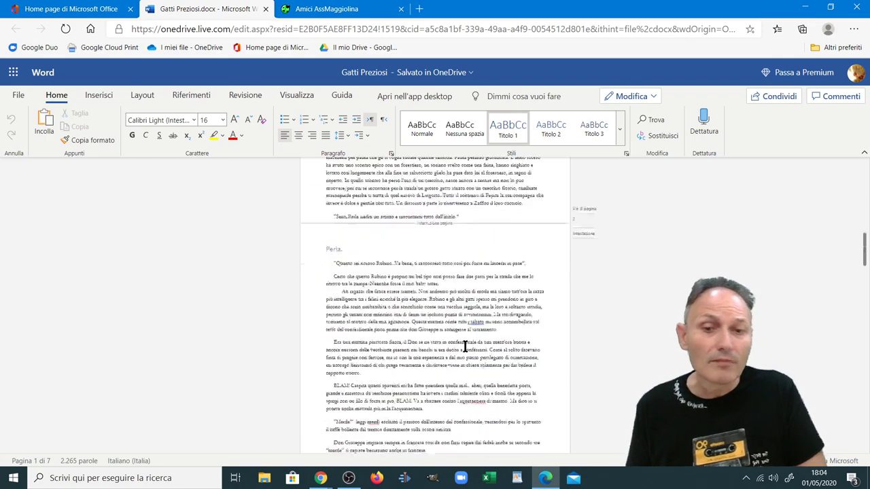
{"action": "scroll", "coordinate": [466, 343], "scroll_direction": "up", "scroll_amount": 4}
{"action": "scroll", "coordinate": [468, 341], "scroll_direction": "up", "scroll_amount": 3}
{"action": "scroll", "coordinate": [467, 341], "scroll_direction": "up", "scroll_amount": 2}
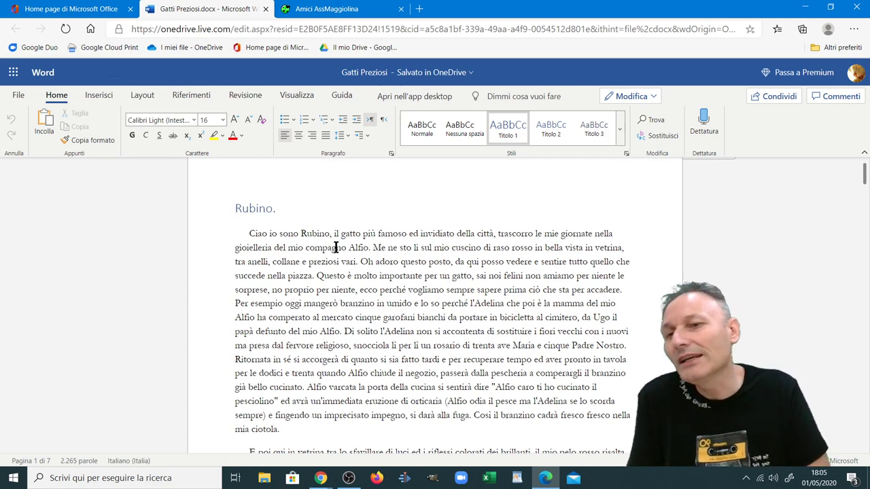
Switch to the Inserisci tab and scroll the story to the spot after 'mia ciotola.'
{"action": "left_click", "coordinate": [91, 96]}
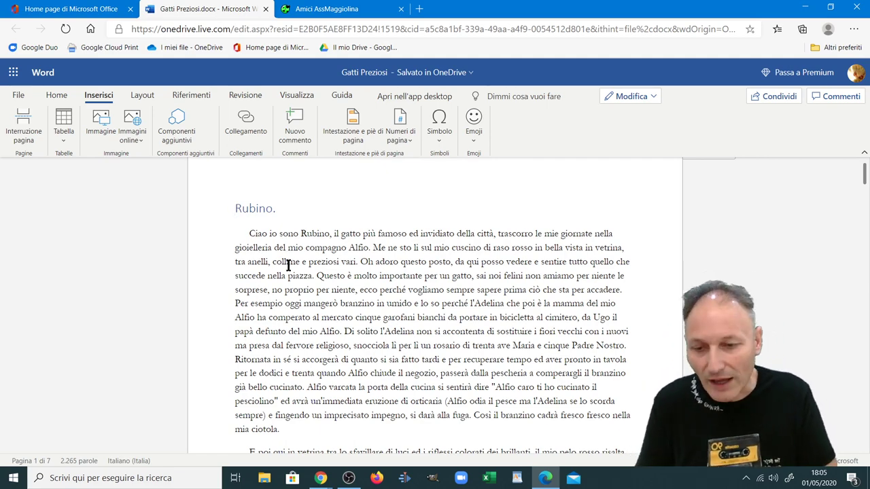
{"action": "scroll", "coordinate": [288, 264], "scroll_direction": "down", "scroll_amount": 2}
{"action": "scroll", "coordinate": [290, 278], "scroll_direction": "down", "scroll_amount": 3}
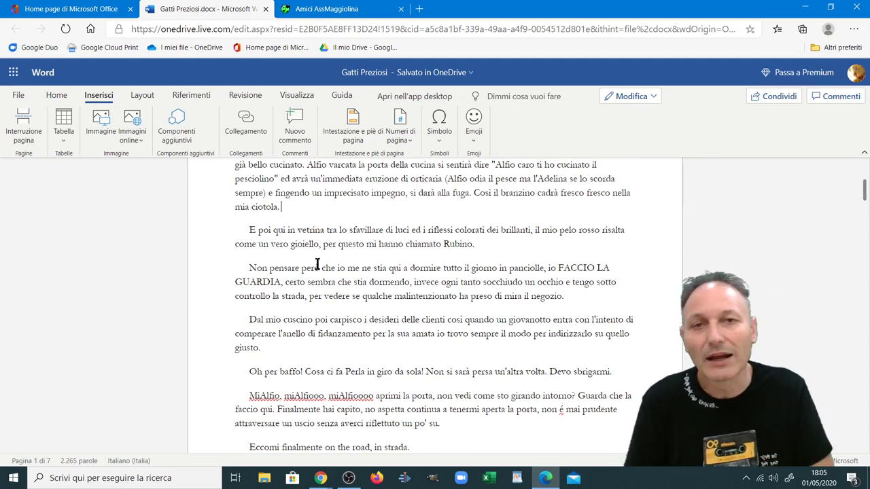
{"action": "scroll", "coordinate": [317, 264], "scroll_direction": "up", "scroll_amount": 1}
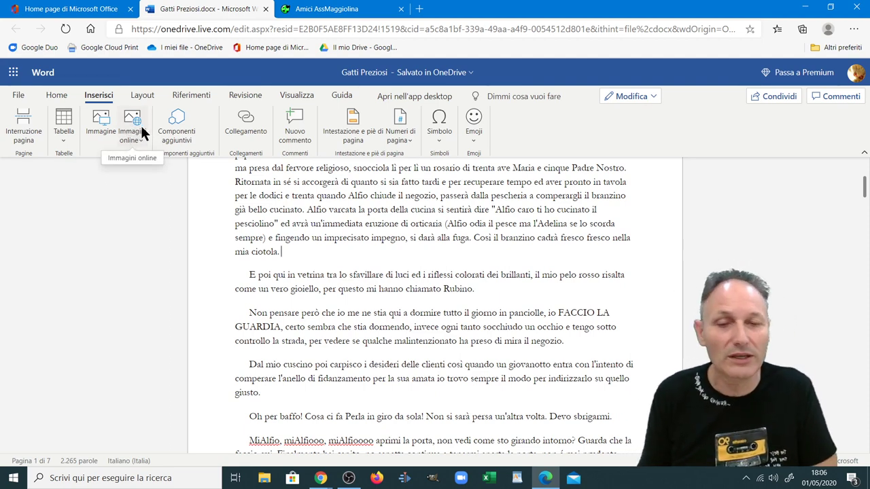
Open Immagini online and choose Bing as the picture source
{"action": "left_click", "coordinate": [133, 131]}
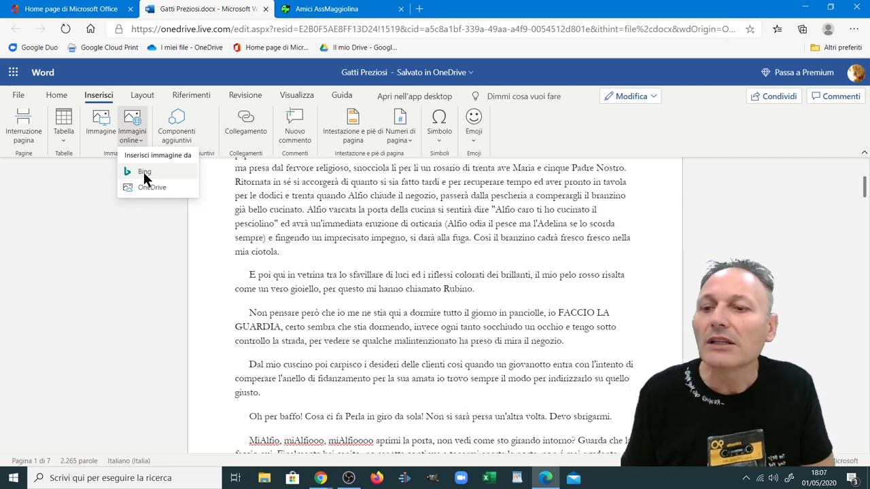
{"action": "left_click", "coordinate": [143, 171]}
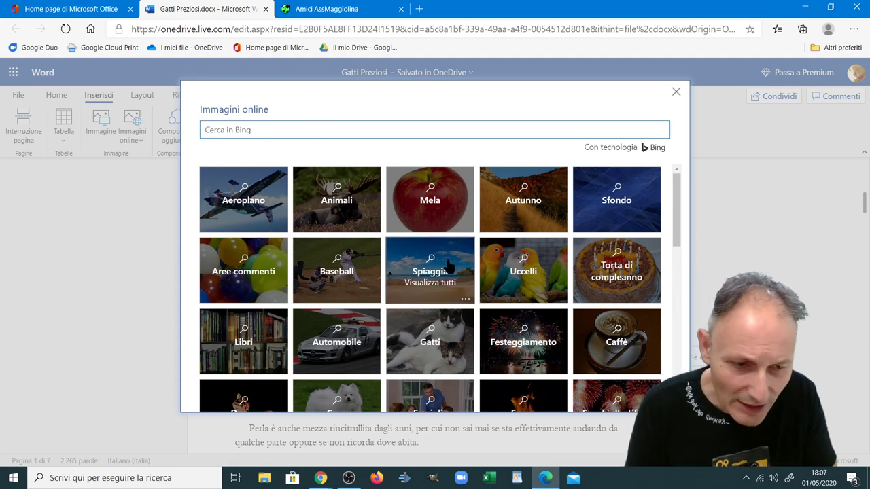
Browse the Fiori category's Creative Commons photos, then enter 'iris' in the Cerca in Bing box
{"action": "scroll", "coordinate": [440, 235], "scroll_direction": "down", "scroll_amount": 1}
{"action": "scroll", "coordinate": [449, 265], "scroll_direction": "down", "scroll_amount": 1}
{"action": "scroll", "coordinate": [452, 267], "scroll_direction": "down", "scroll_amount": 1}
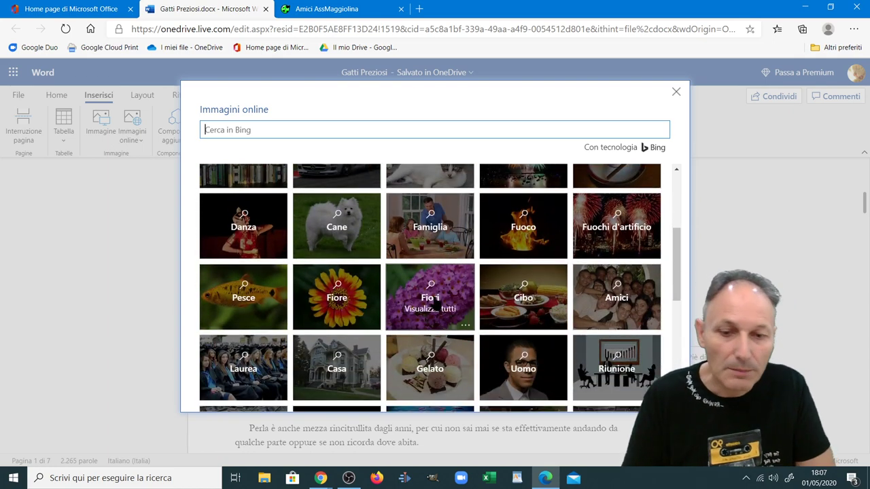
{"action": "left_click", "coordinate": [426, 304]}
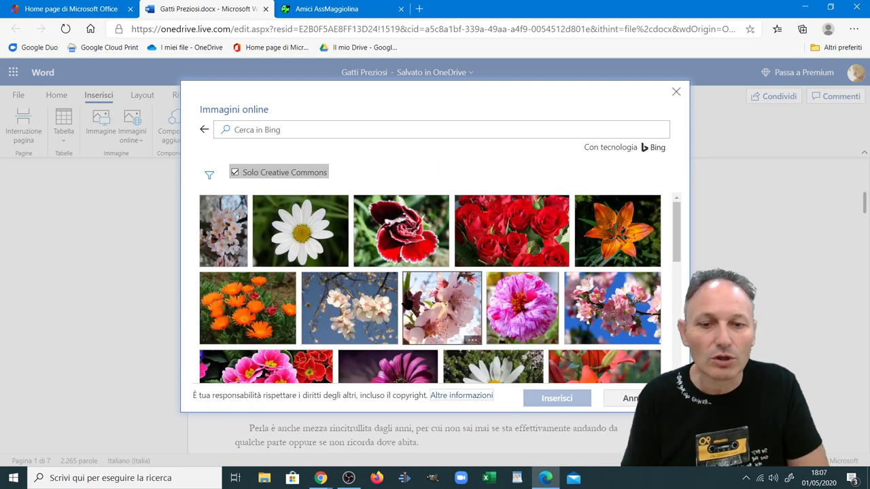
{"action": "scroll", "coordinate": [401, 296], "scroll_direction": "down", "scroll_amount": 2}
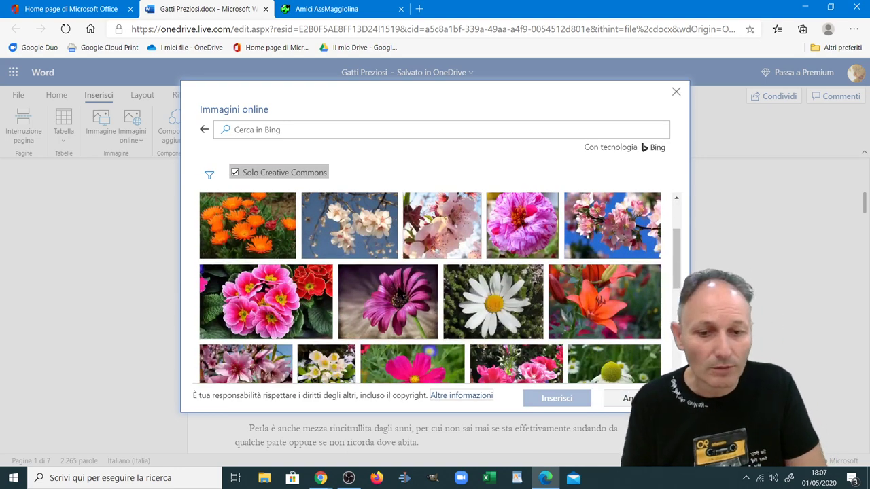
{"action": "scroll", "coordinate": [401, 297], "scroll_direction": "down", "scroll_amount": 2}
{"action": "scroll", "coordinate": [400, 297], "scroll_direction": "down", "scroll_amount": 1}
{"action": "scroll", "coordinate": [400, 297], "scroll_direction": "down", "scroll_amount": 1}
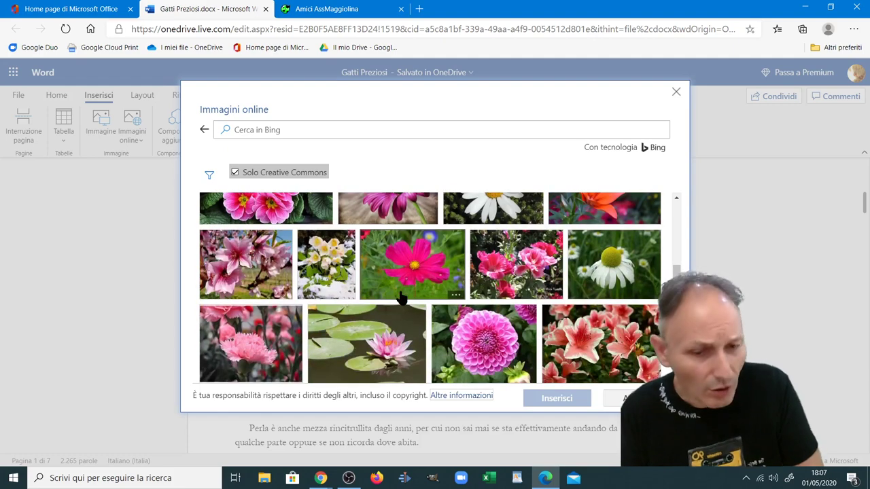
{"action": "scroll", "coordinate": [401, 297], "scroll_direction": "down", "scroll_amount": 1}
{"action": "scroll", "coordinate": [400, 296], "scroll_direction": "down", "scroll_amount": 1}
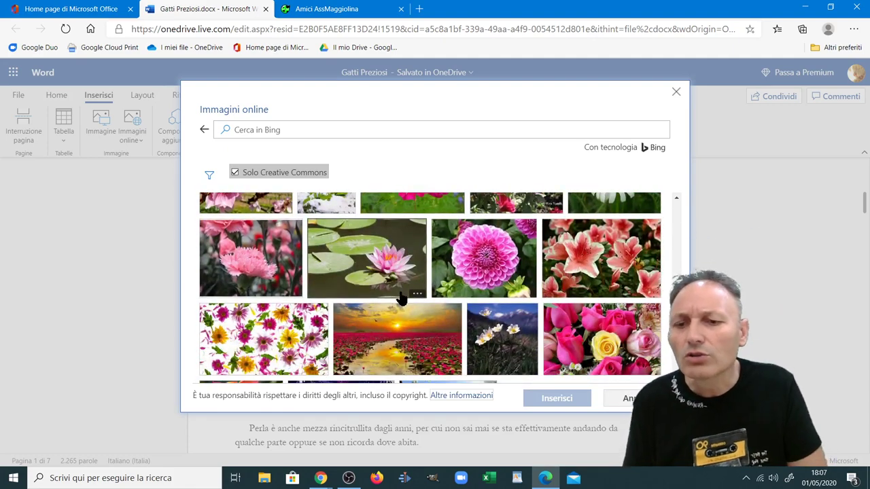
{"action": "scroll", "coordinate": [401, 297], "scroll_direction": "down", "scroll_amount": 1}
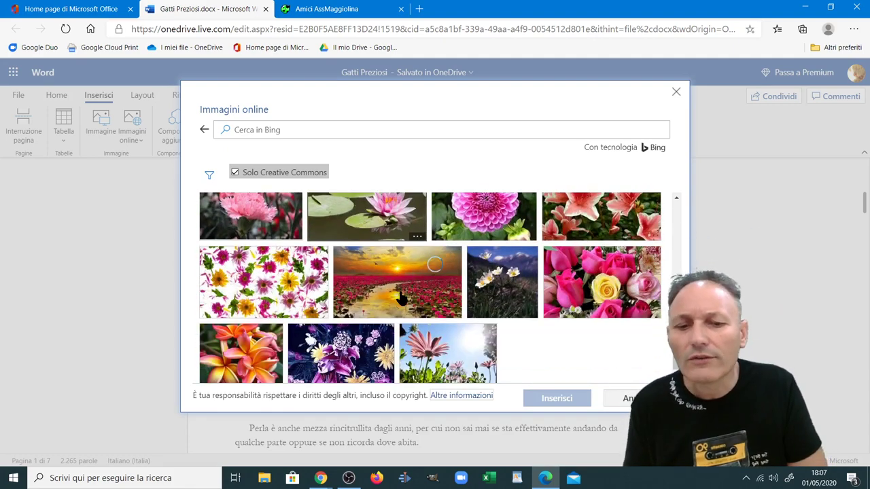
{"action": "left_click", "coordinate": [284, 129]}
{"action": "type", "text": "iris"}
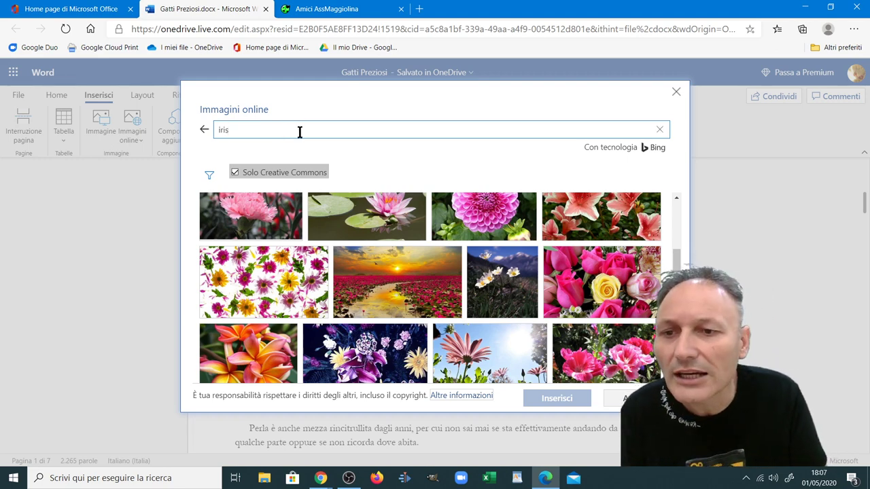
Run the Bing search for 'iris' and scroll through the Creative Commons results
{"action": "key", "text": "Return"}
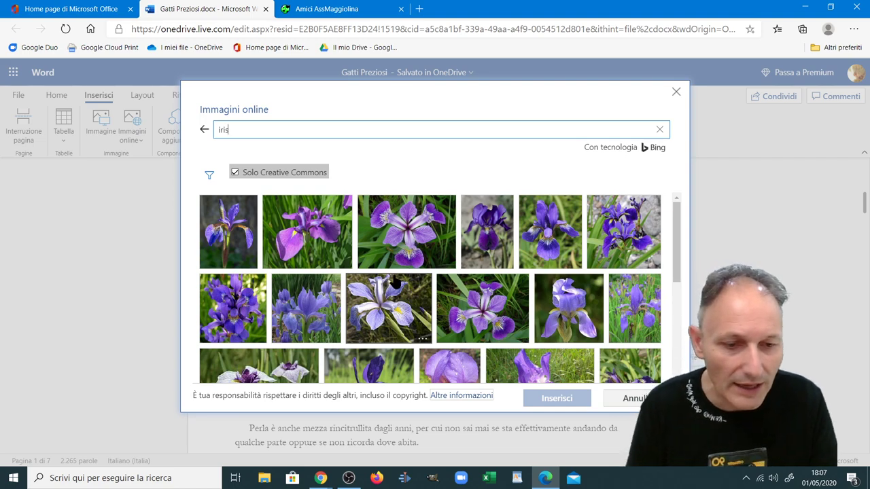
{"action": "scroll", "coordinate": [394, 309], "scroll_direction": "down", "scroll_amount": 1}
{"action": "scroll", "coordinate": [394, 309], "scroll_direction": "down", "scroll_amount": 1}
{"action": "scroll", "coordinate": [392, 284], "scroll_direction": "down", "scroll_amount": 1}
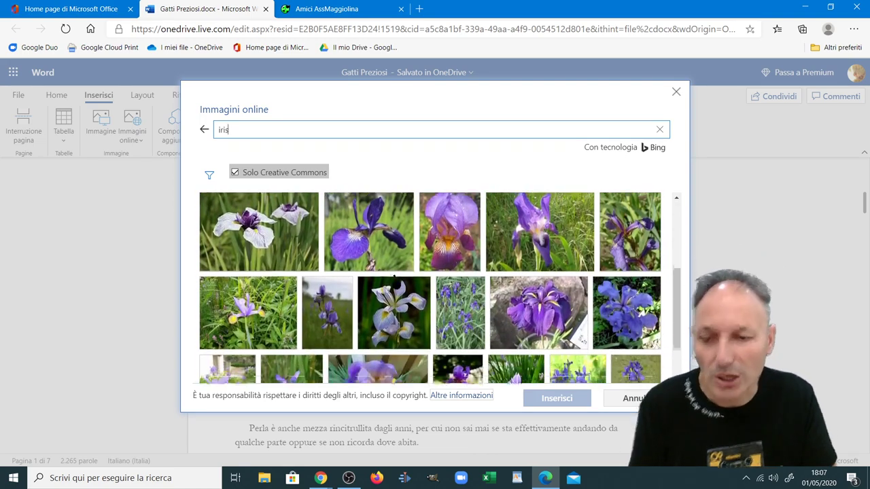
{"action": "scroll", "coordinate": [392, 284], "scroll_direction": "down", "scroll_amount": 1}
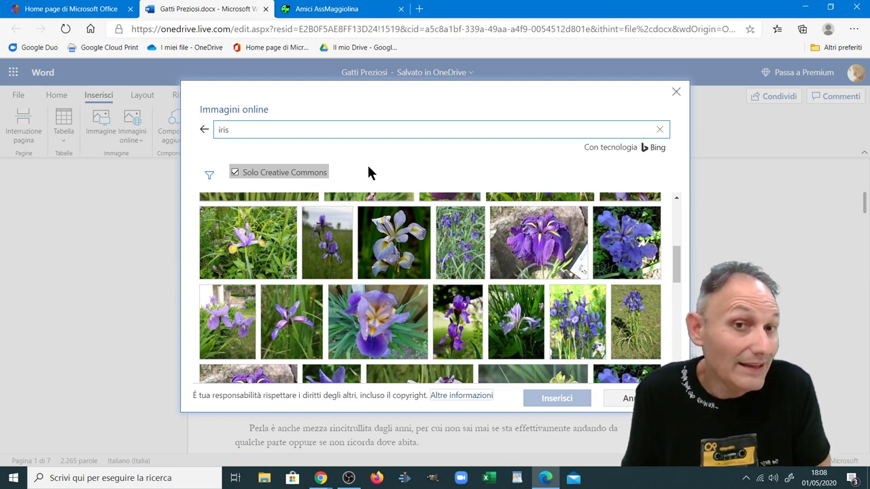
Browse all iris results, then, back on Creative Commons only, insert the third purple iris photo
{"action": "left_click", "coordinate": [233, 174]}
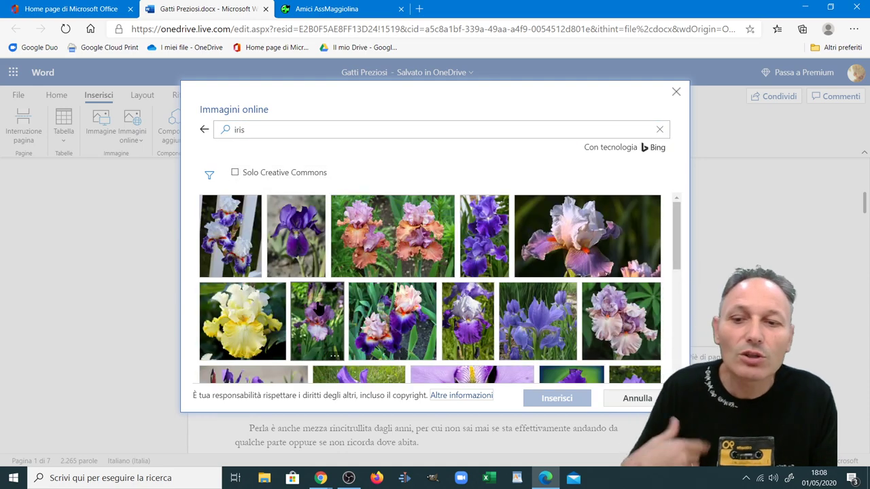
{"action": "scroll", "coordinate": [325, 307], "scroll_direction": "down", "scroll_amount": 2}
{"action": "scroll", "coordinate": [325, 307], "scroll_direction": "down", "scroll_amount": 2}
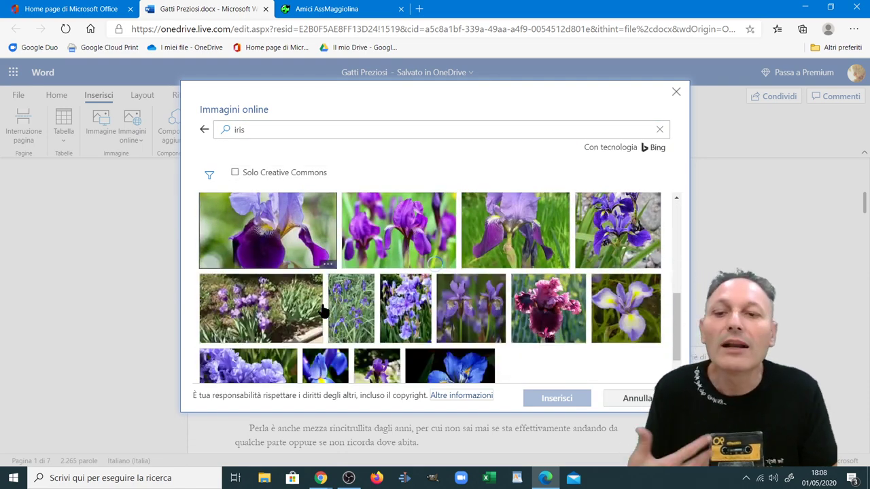
{"action": "scroll", "coordinate": [325, 309], "scroll_direction": "down", "scroll_amount": 2}
{"action": "scroll", "coordinate": [325, 309], "scroll_direction": "down", "scroll_amount": 2}
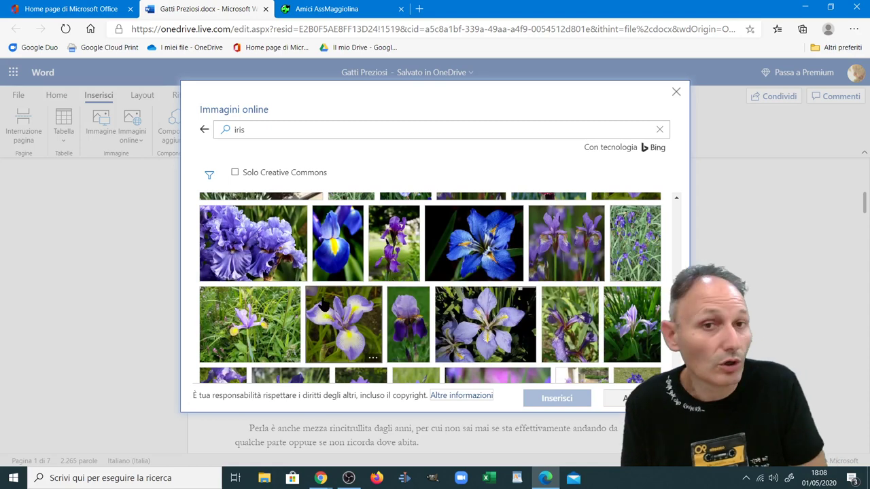
{"action": "left_click", "coordinate": [235, 173]}
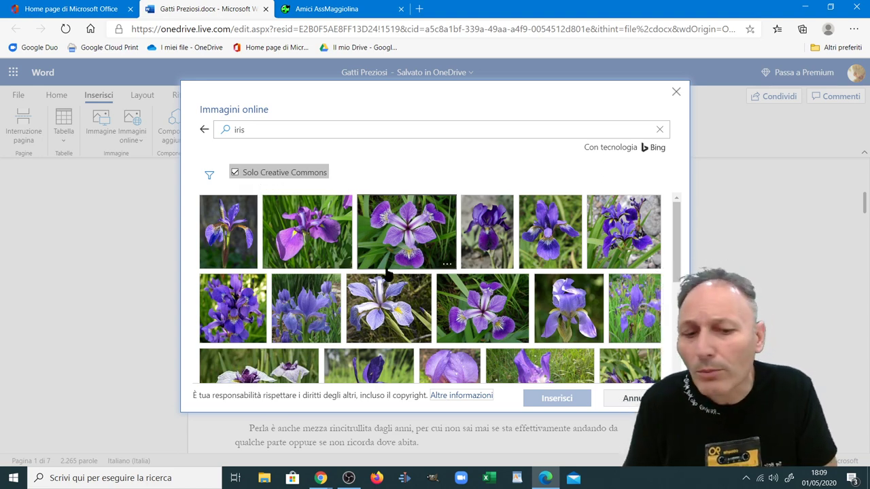
{"action": "left_click", "coordinate": [400, 254]}
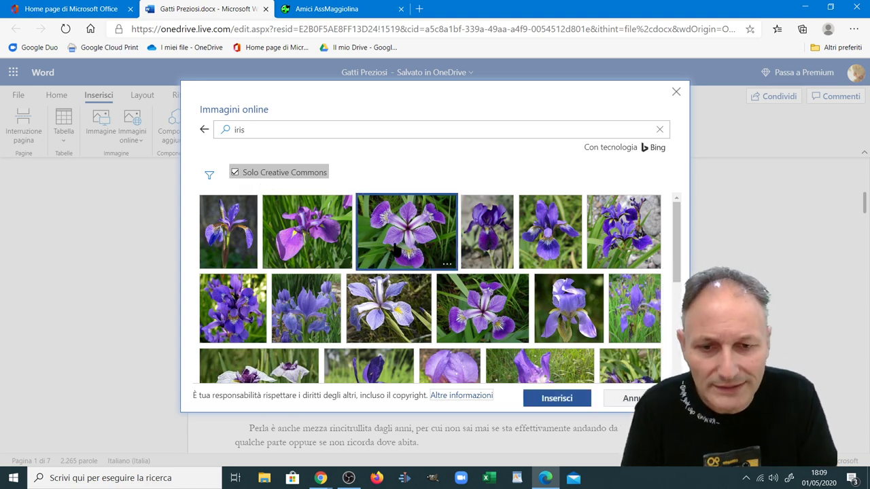
{"action": "left_click", "coordinate": [556, 399]}
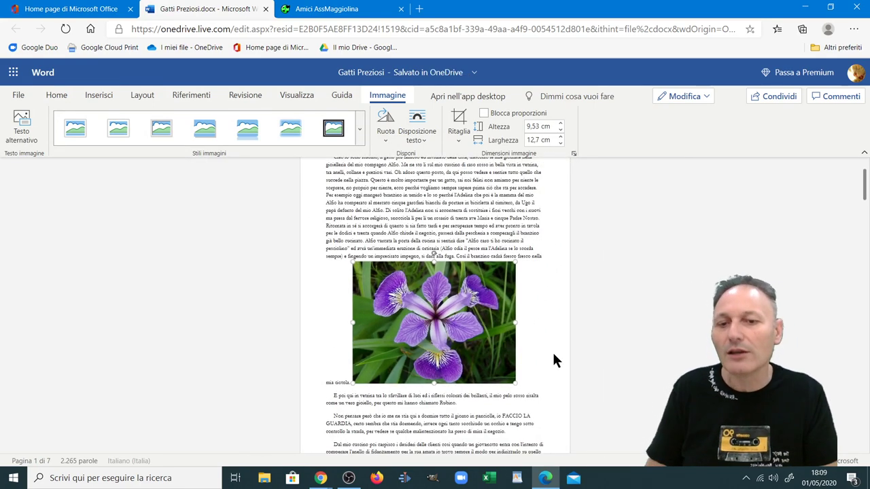
{"action": "scroll", "coordinate": [560, 353], "scroll_direction": "down", "scroll_amount": 1}
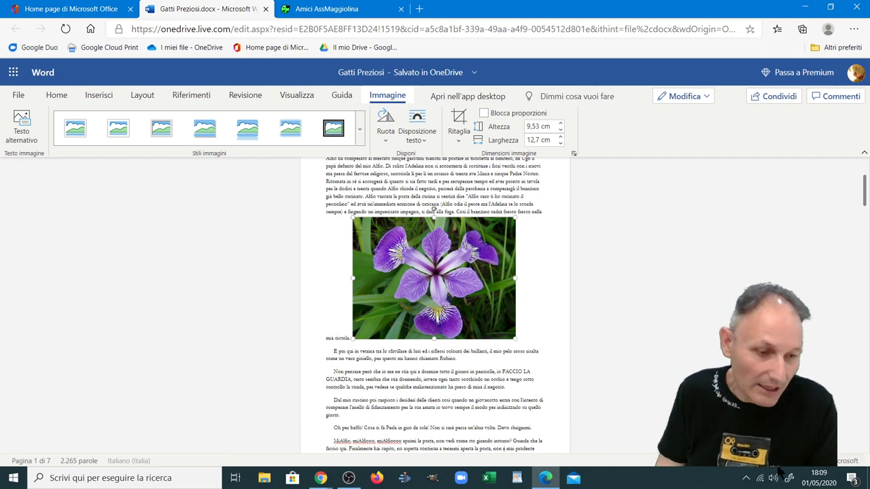
{"action": "scroll", "coordinate": [343, 211], "scroll_direction": "up", "scroll_amount": 5}
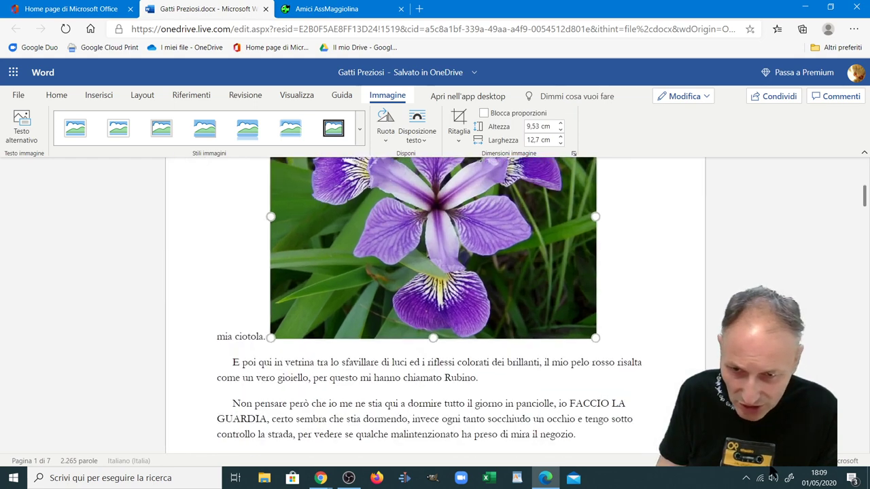
{"action": "scroll", "coordinate": [479, 407], "scroll_direction": "up", "scroll_amount": 3}
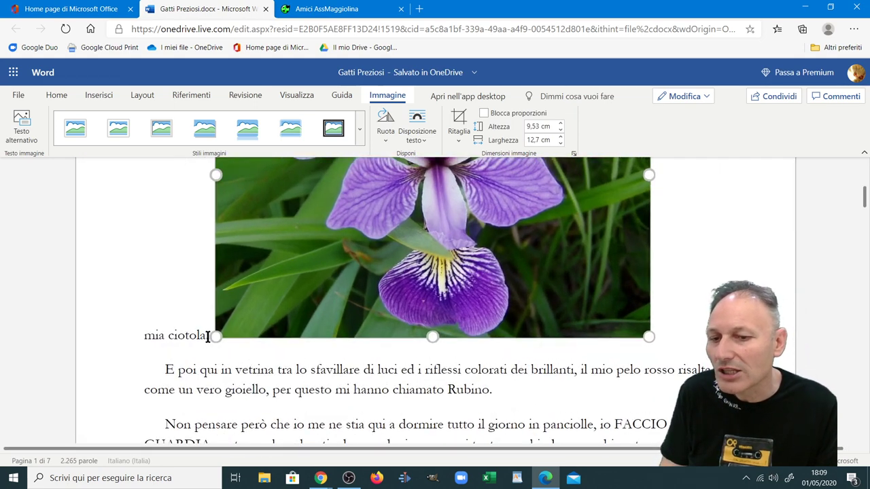
{"action": "scroll", "coordinate": [207, 338], "scroll_direction": "down", "scroll_amount": 5}
{"action": "left_click", "coordinate": [212, 397]}
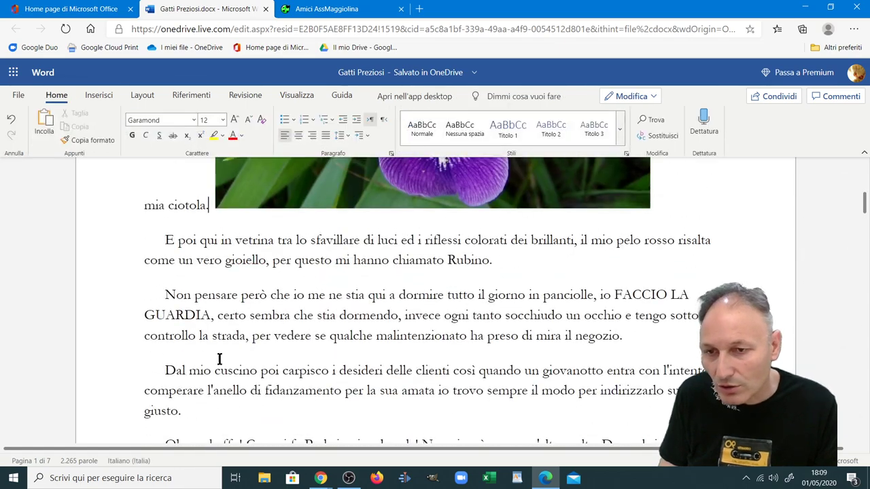
{"action": "scroll", "coordinate": [219, 359], "scroll_direction": "up", "scroll_amount": 2}
{"action": "scroll", "coordinate": [189, 360], "scroll_direction": "down", "scroll_amount": 5}
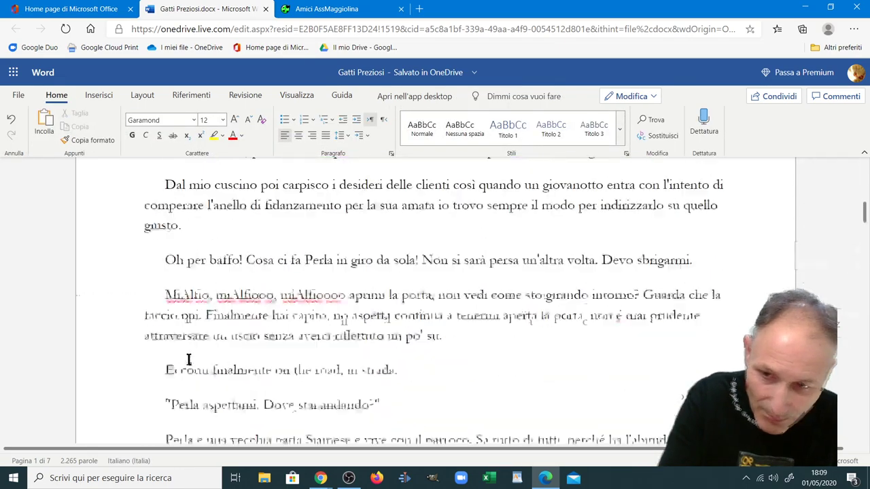
{"action": "scroll", "coordinate": [190, 359], "scroll_direction": "up", "scroll_amount": 5}
{"action": "scroll", "coordinate": [195, 358], "scroll_direction": "up", "scroll_amount": 2}
{"action": "scroll", "coordinate": [194, 352], "scroll_direction": "up", "scroll_amount": 5}
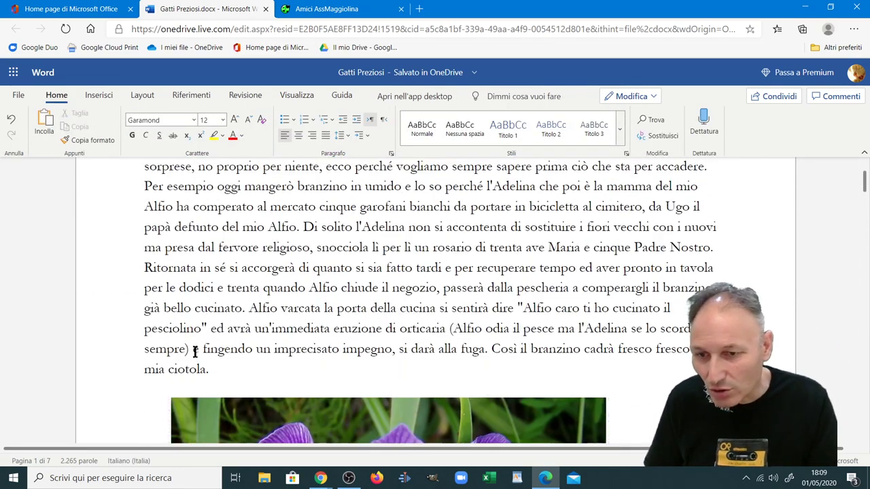
{"action": "scroll", "coordinate": [229, 236], "scroll_direction": "down", "scroll_amount": 3}
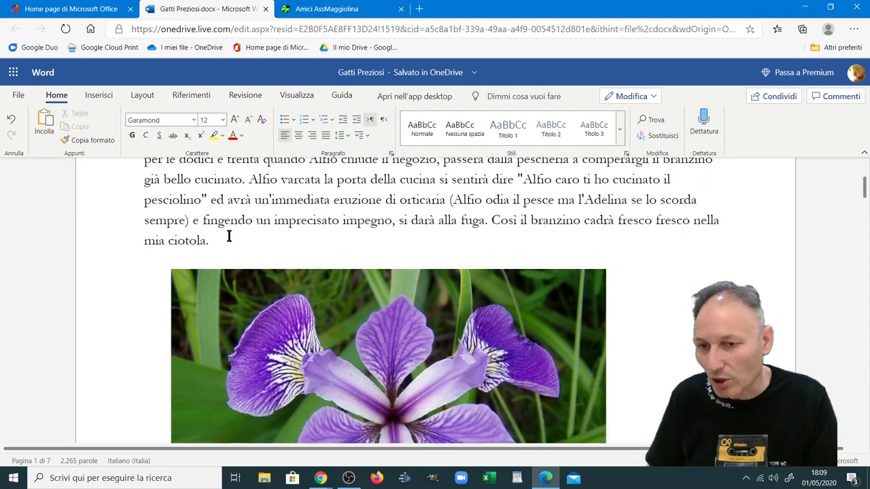
{"action": "left_click", "coordinate": [726, 462]}
{"action": "left_click", "coordinate": [726, 467]}
{"action": "left_click", "coordinate": [726, 468]}
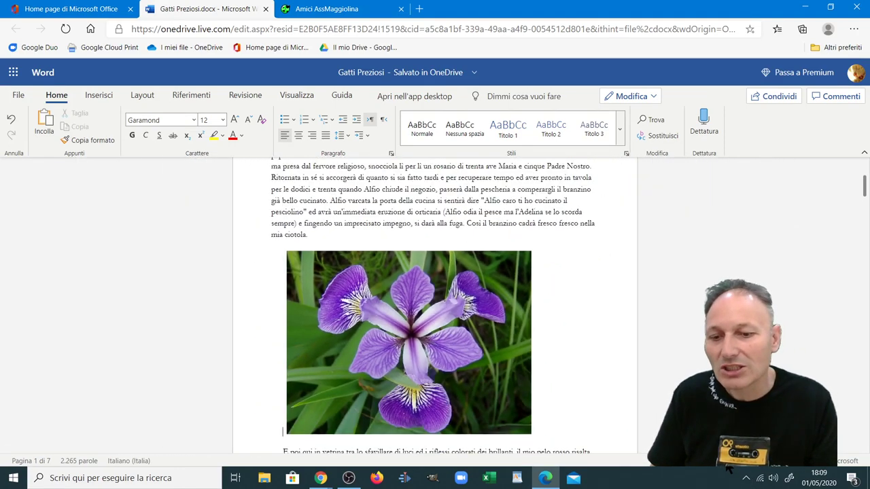
{"action": "left_click", "coordinate": [725, 467]}
{"action": "scroll", "coordinate": [427, 367], "scroll_direction": "down", "scroll_amount": 1}
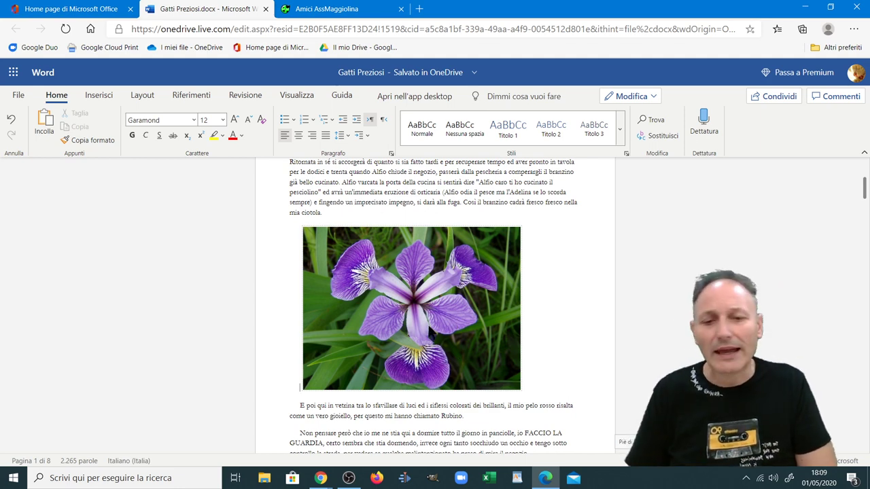
{"action": "left_click", "coordinate": [406, 296]}
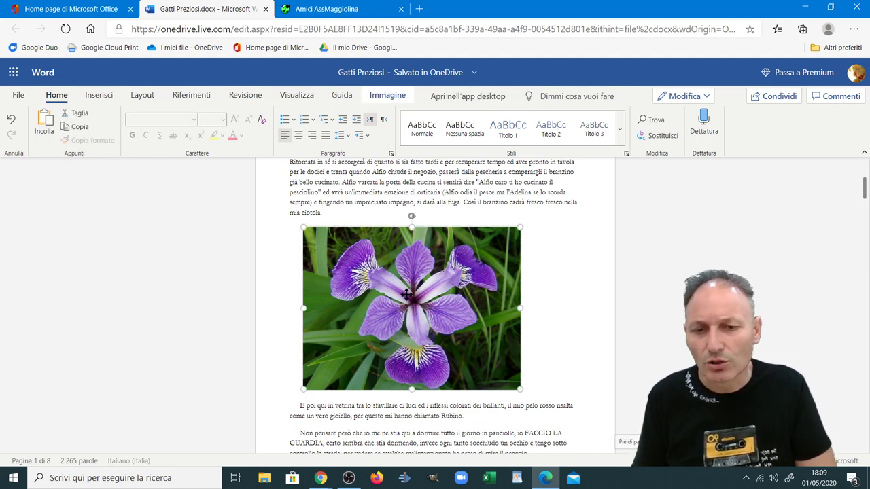
{"action": "left_click", "coordinate": [550, 276]}
{"action": "left_click", "coordinate": [467, 279]}
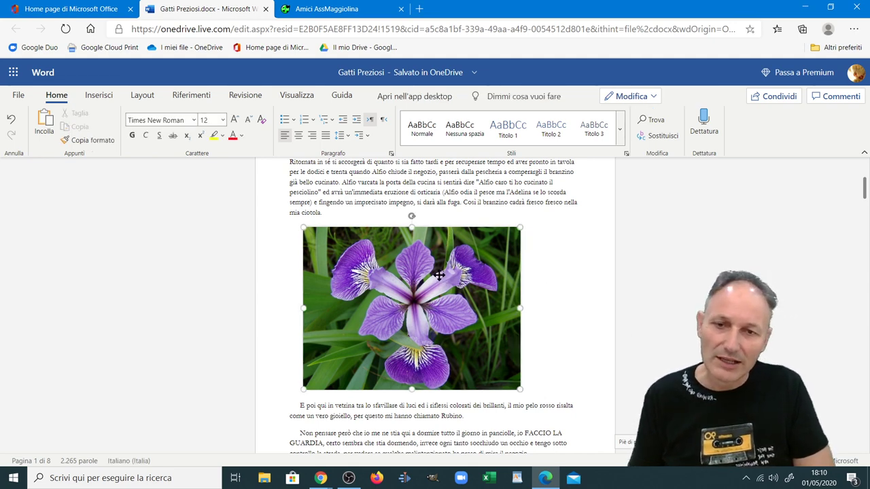
{"action": "left_click", "coordinate": [547, 272]}
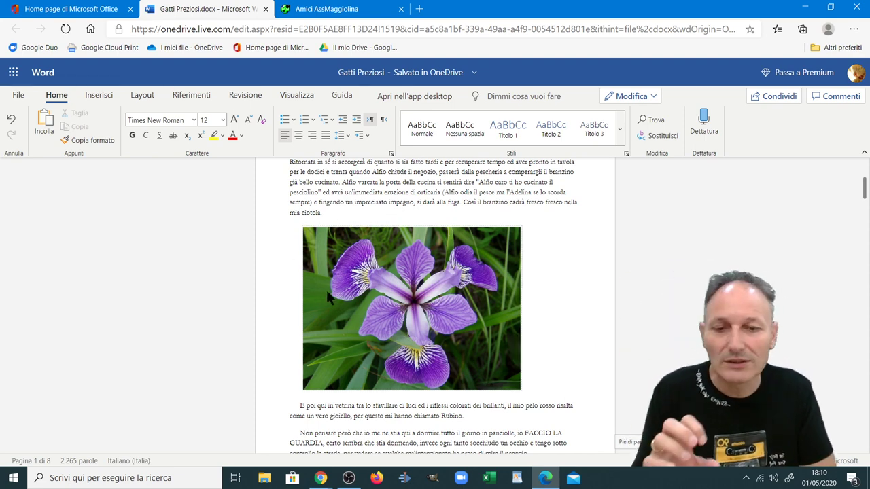
Select the iris photo below 'mia ciotola.' and delete it
{"action": "left_click", "coordinate": [419, 307]}
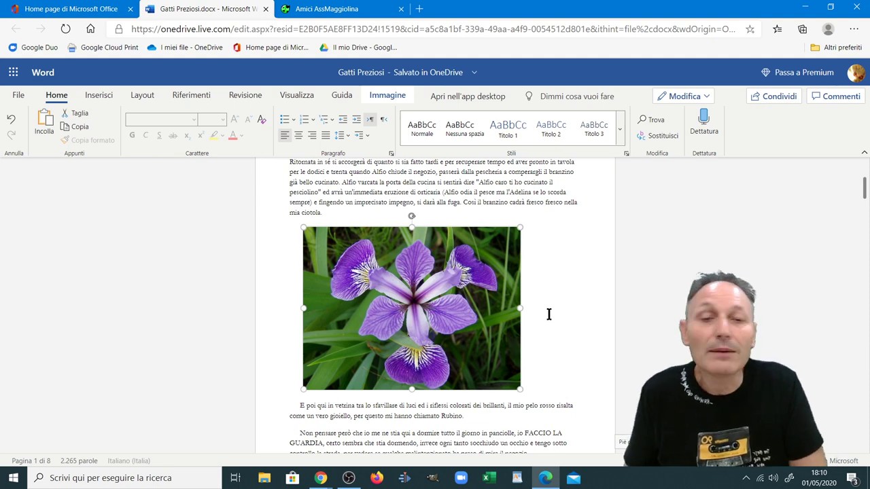
{"action": "key", "text": "Delete"}
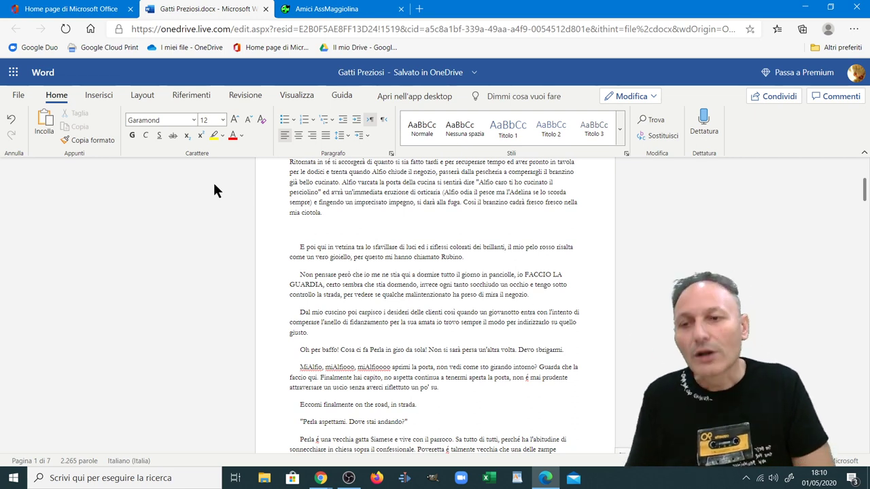
Start Inserisci > Immagine and open Scegli il file to browse the computer
{"action": "left_click", "coordinate": [98, 95]}
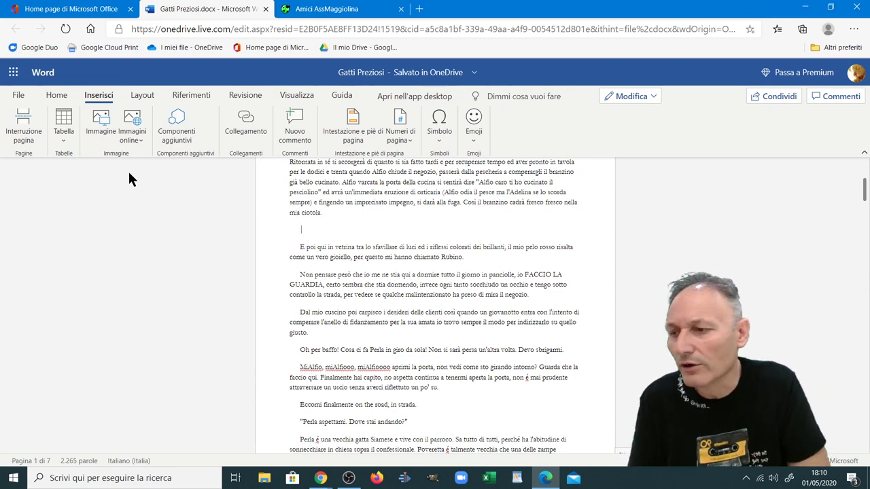
{"action": "left_click", "coordinate": [100, 124]}
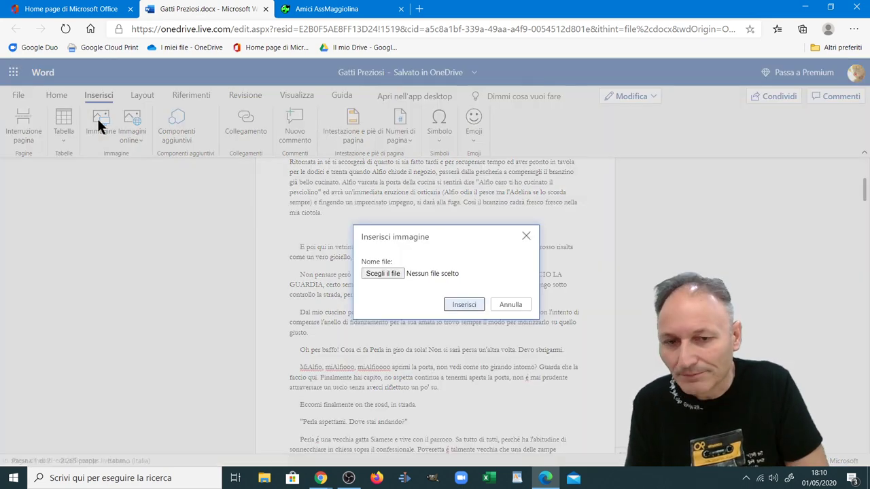
{"action": "left_click", "coordinate": [383, 271]}
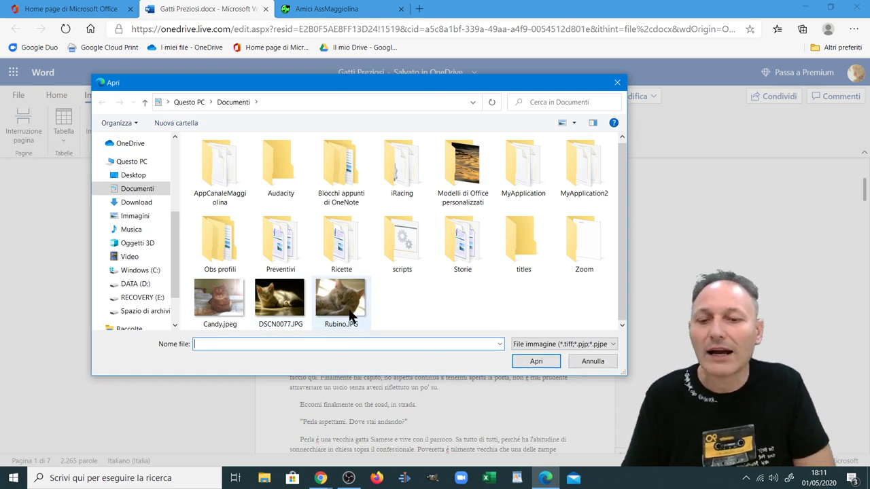
{"action": "left_click", "coordinate": [275, 306]}
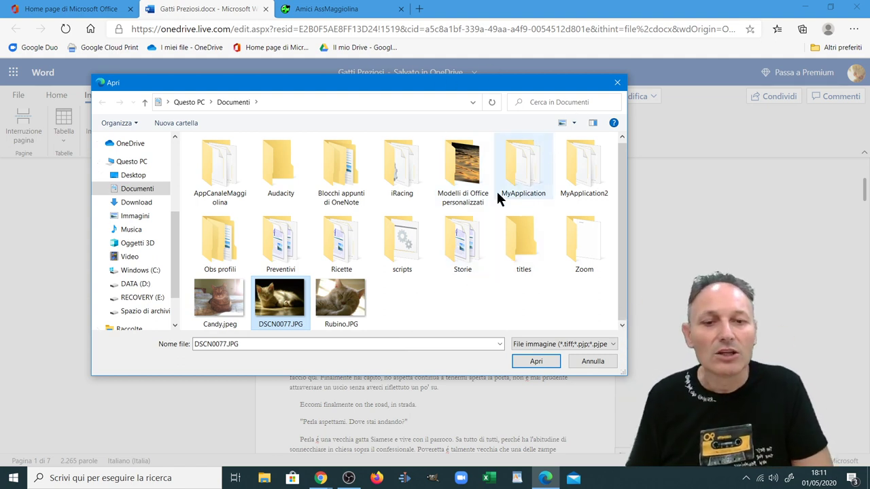
Pick DSCN0077.JPG from the Immagini folder and insert the sleeping kitten photo into the story
{"action": "left_click", "coordinate": [129, 216]}
{"action": "scroll", "coordinate": [281, 242], "scroll_direction": "down", "scroll_amount": 5}
{"action": "scroll", "coordinate": [282, 242], "scroll_direction": "down", "scroll_amount": 2}
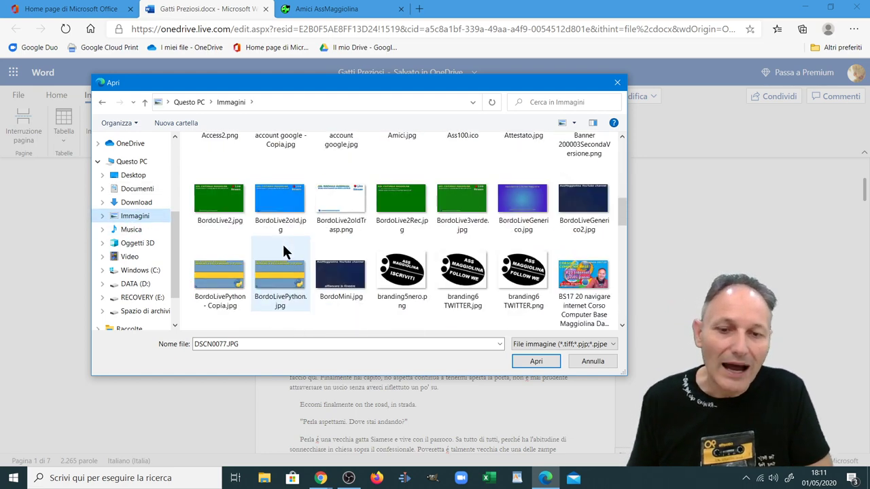
{"action": "scroll", "coordinate": [284, 252], "scroll_direction": "down", "scroll_amount": 4}
{"action": "scroll", "coordinate": [310, 262], "scroll_direction": "down", "scroll_amount": 2}
{"action": "scroll", "coordinate": [311, 262], "scroll_direction": "up", "scroll_amount": 2}
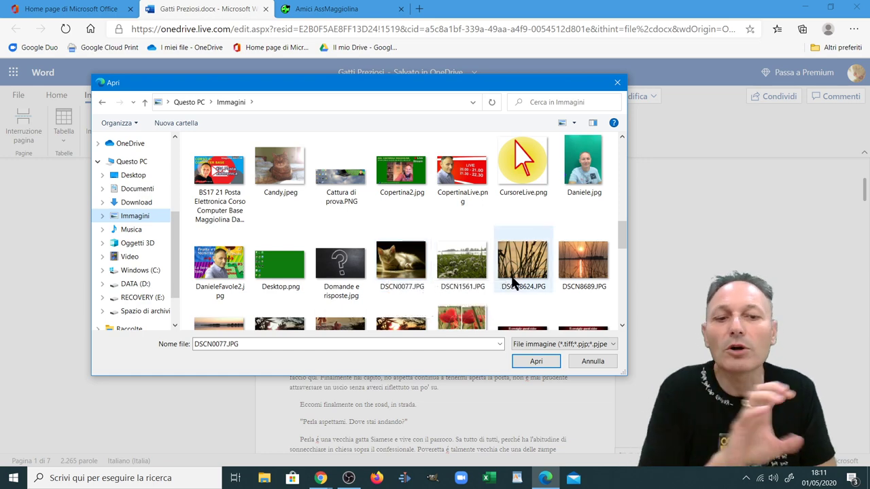
{"action": "left_click", "coordinate": [401, 262]}
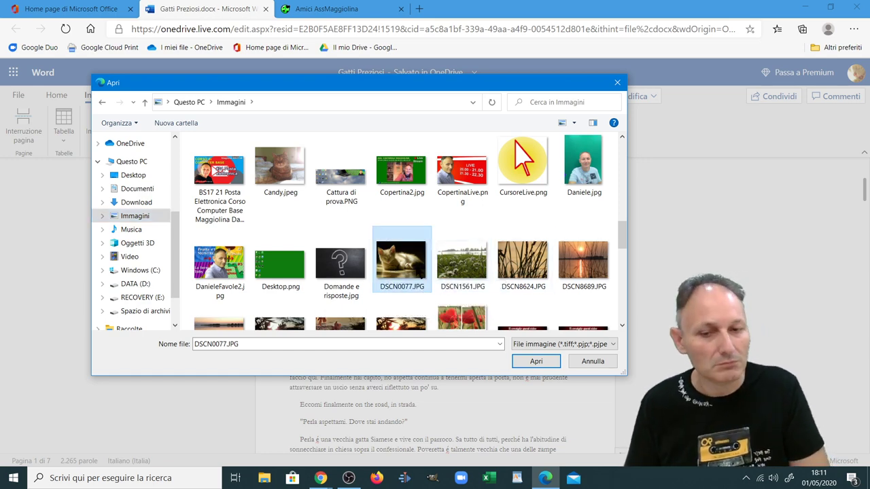
{"action": "left_click", "coordinate": [522, 360]}
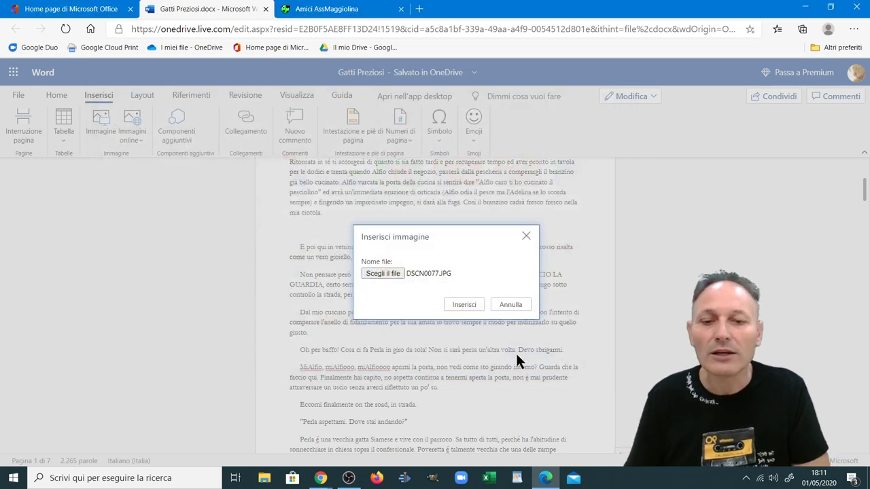
{"action": "left_click", "coordinate": [451, 306]}
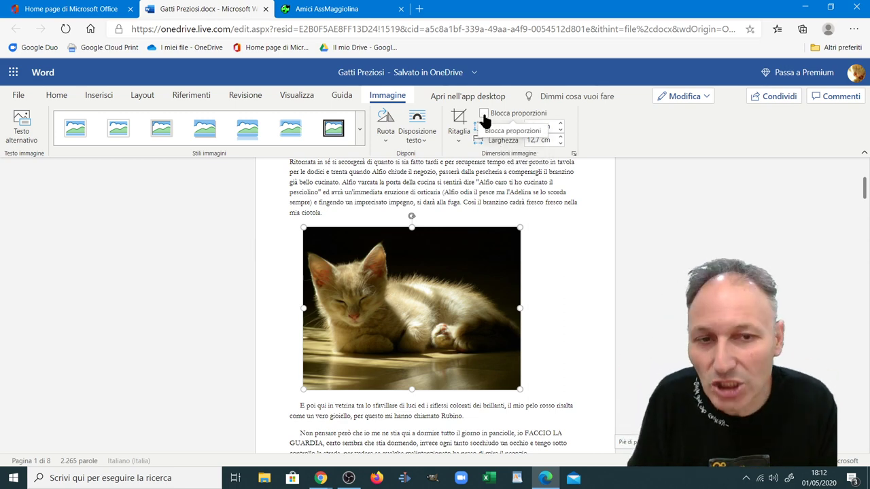
Tick Blocca proporzioni and lower the kitten photo's Altezza to 5 cm, making it 6.67 cm wide
{"action": "left_click", "coordinate": [483, 114]}
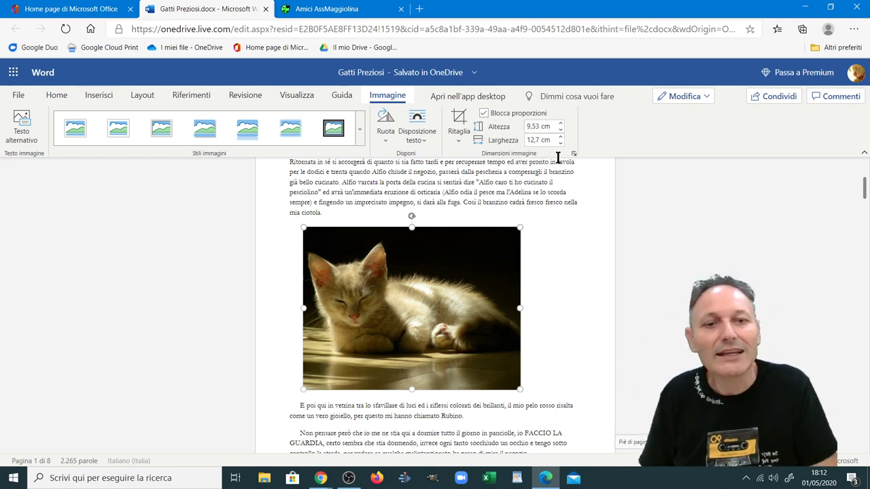
{"action": "left_click", "coordinate": [559, 131]}
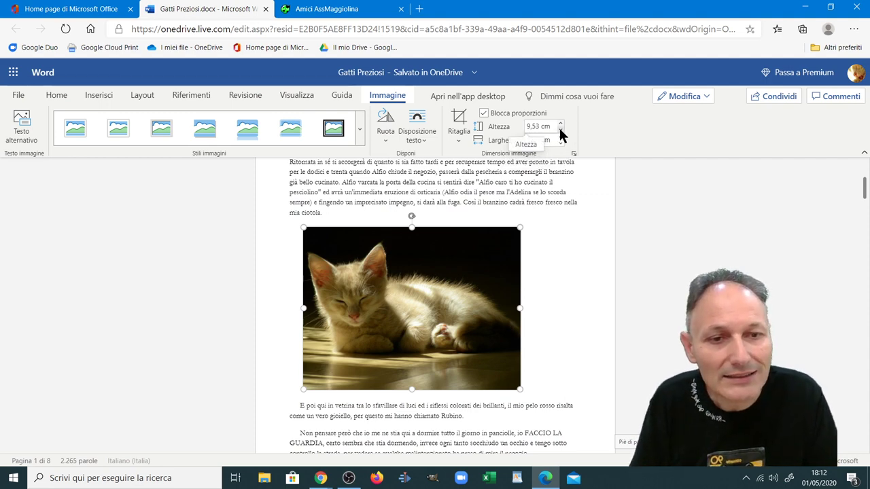
{"action": "left_click", "coordinate": [561, 130]}
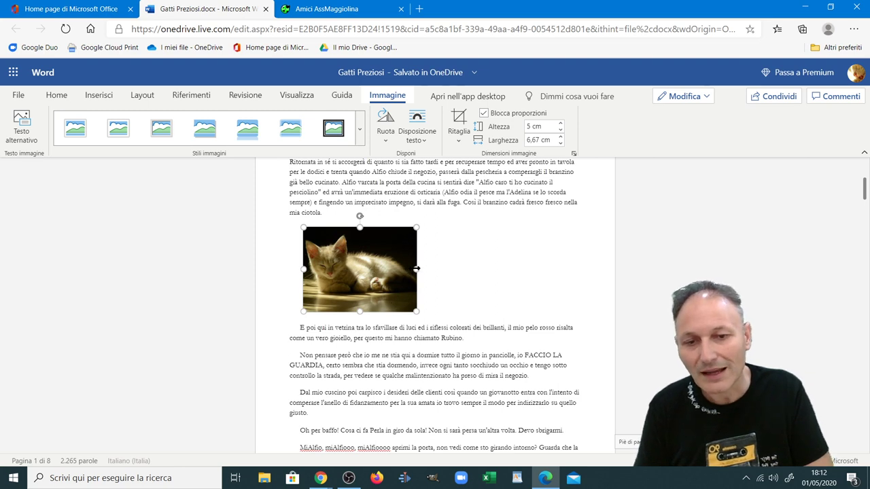
{"action": "left_click_drag", "start_coordinate": [417, 268], "coordinate": [562, 270]}
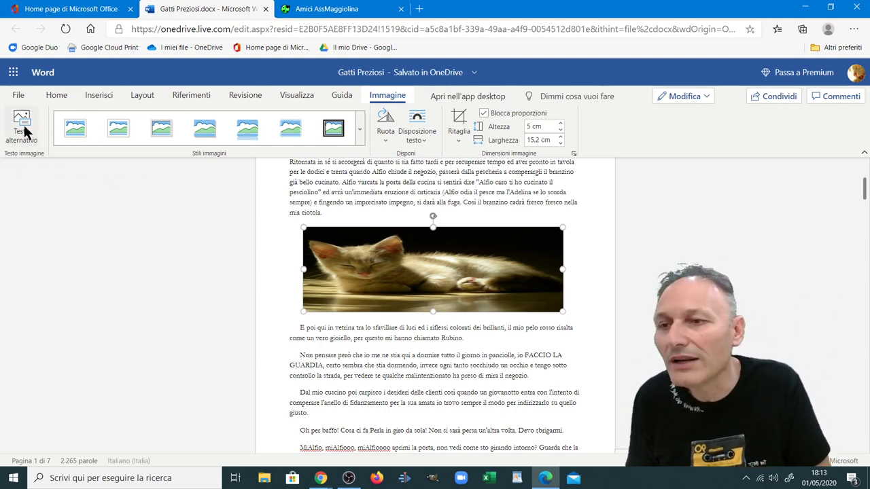
{"action": "left_click", "coordinate": [54, 96]}
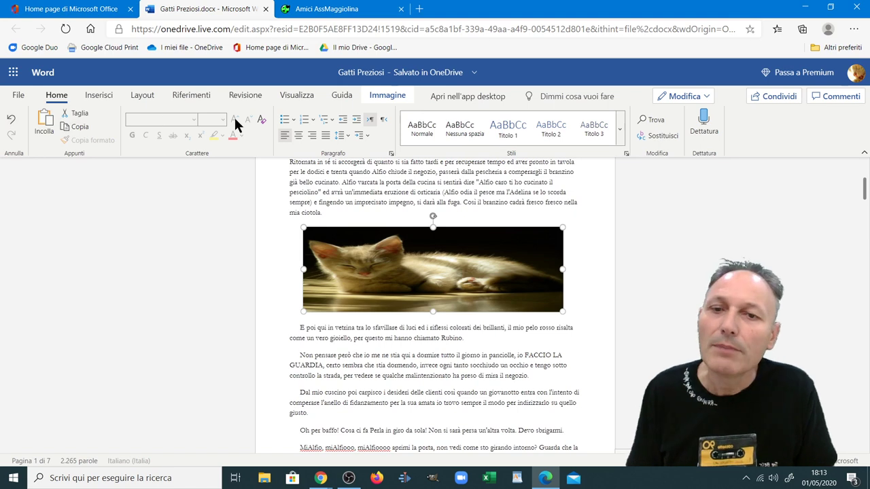
{"action": "left_click", "coordinate": [374, 98]}
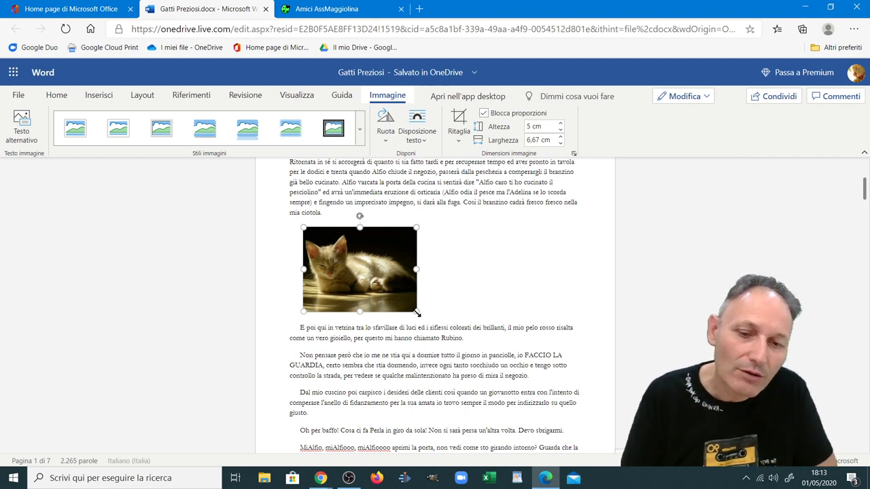
Enlarge the kitten photo proportionally by dragging its corner handle
{"action": "left_click_drag", "start_coordinate": [417, 312], "coordinate": [495, 370]}
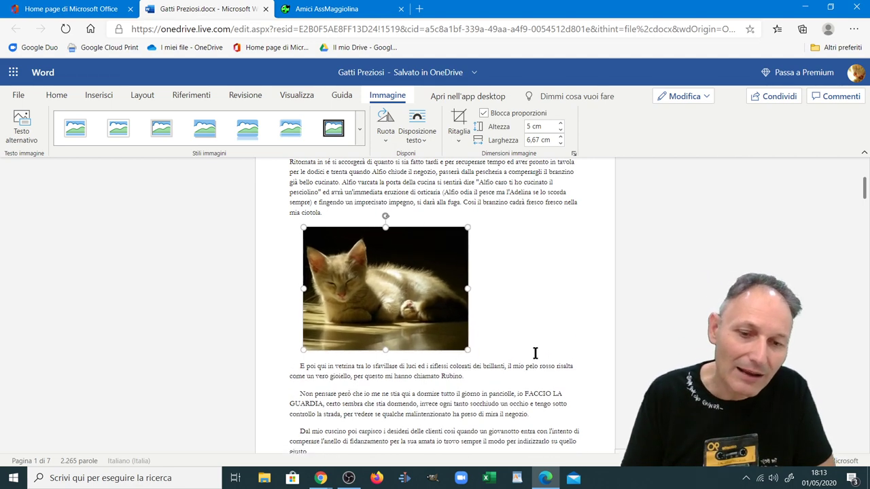
{"action": "left_click_drag", "start_coordinate": [598, 373], "coordinate": [634, 416]}
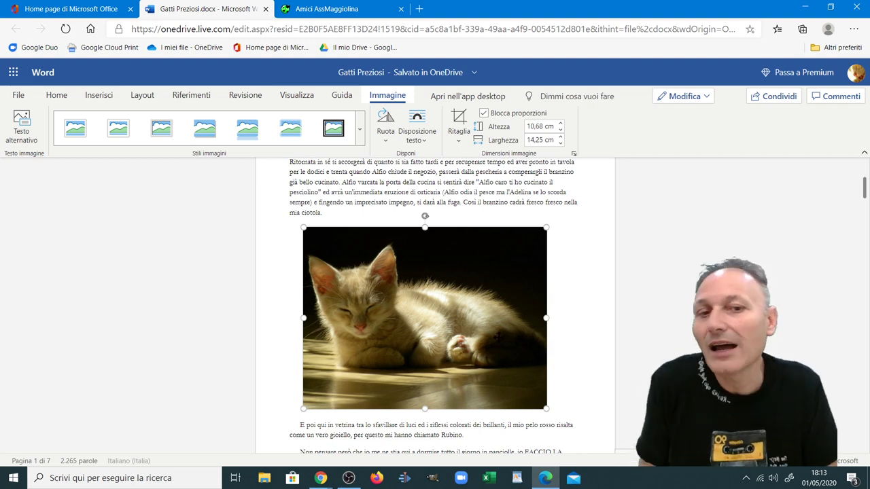
{"action": "scroll", "coordinate": [498, 336], "scroll_direction": "down", "scroll_amount": 1}
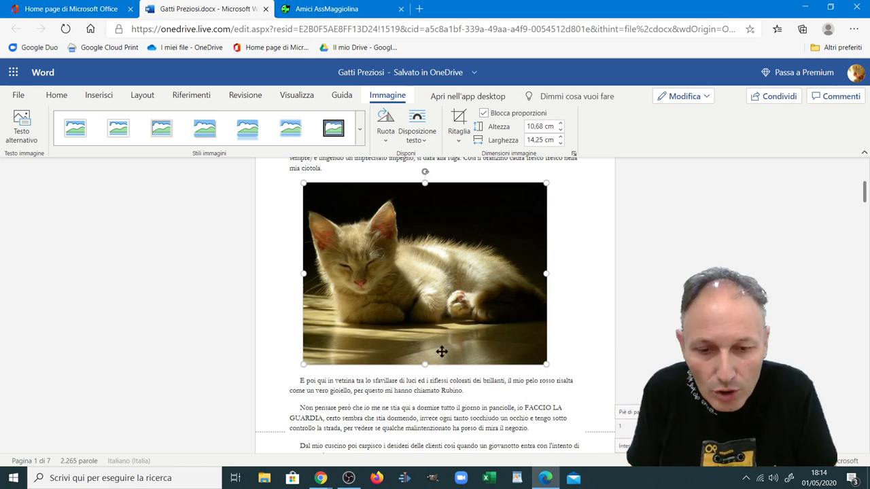
Squash and widen the photo, then undo both to restore 10,68 × 14,25 cm
{"action": "left_click_drag", "start_coordinate": [424, 365], "coordinate": [433, 245]}
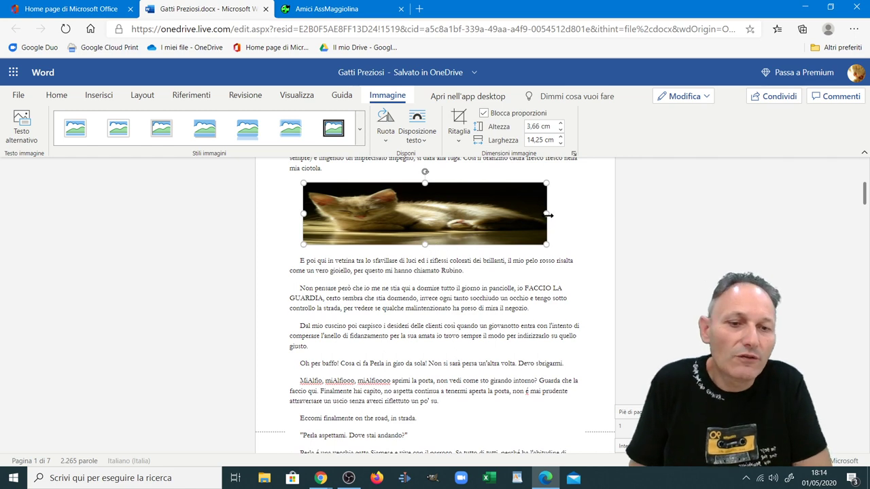
{"action": "left_click_drag", "start_coordinate": [550, 214], "coordinate": [584, 216]}
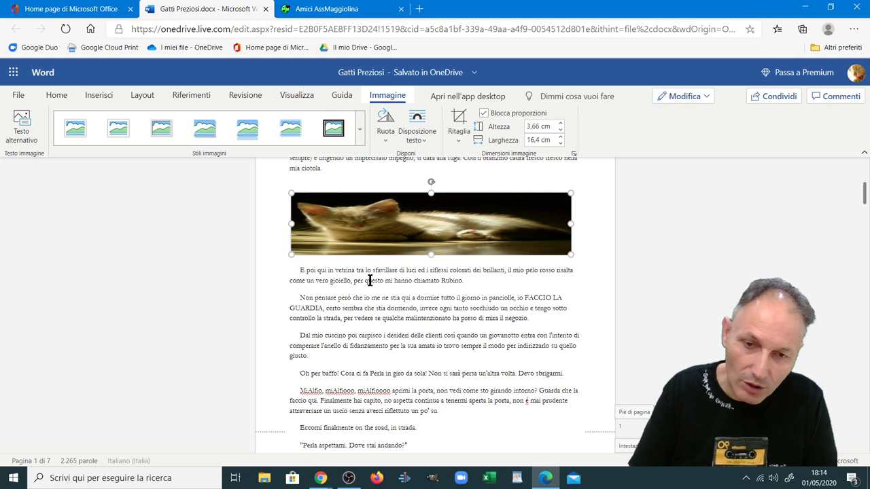
{"action": "key", "text": "ctrl+z"}
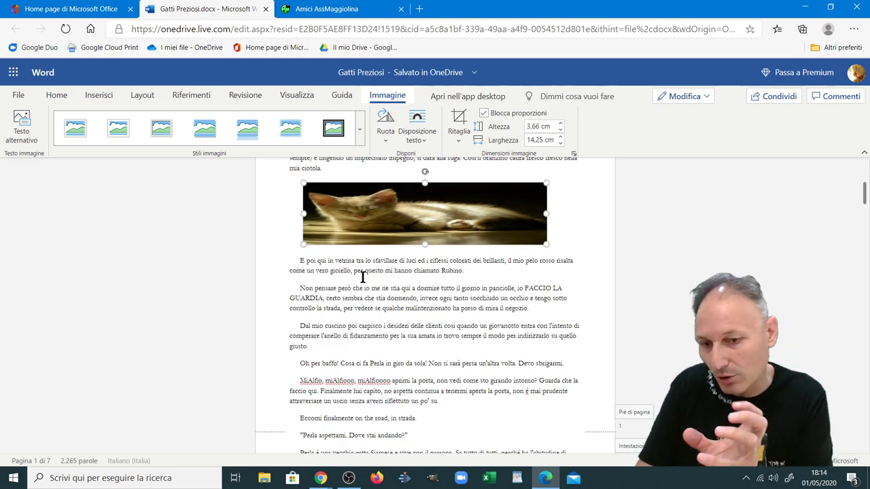
{"action": "key", "text": "ctrl+z"}
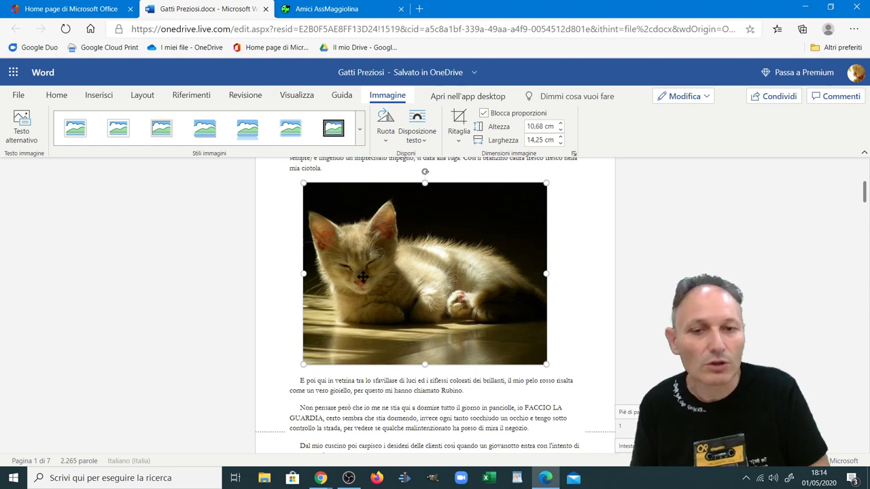
Crop thin strips off the top and bottom of the kitten photo
{"action": "left_click", "coordinate": [456, 133]}
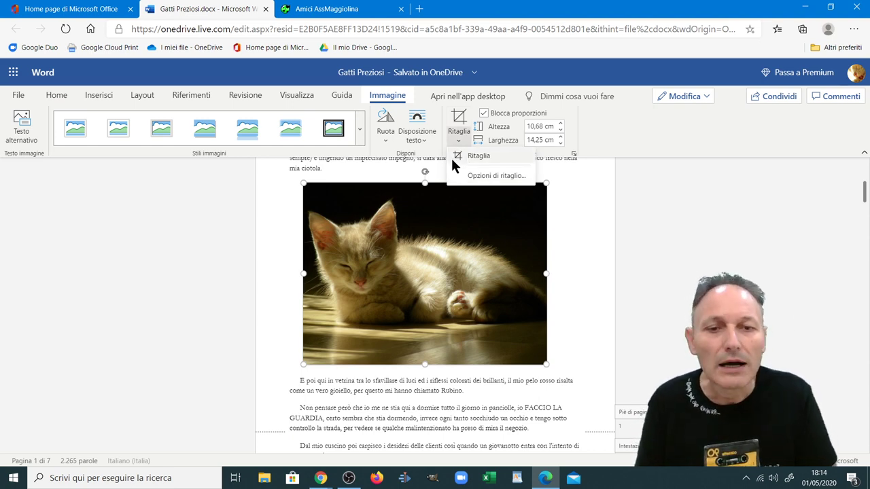
{"action": "left_click", "coordinate": [457, 155]}
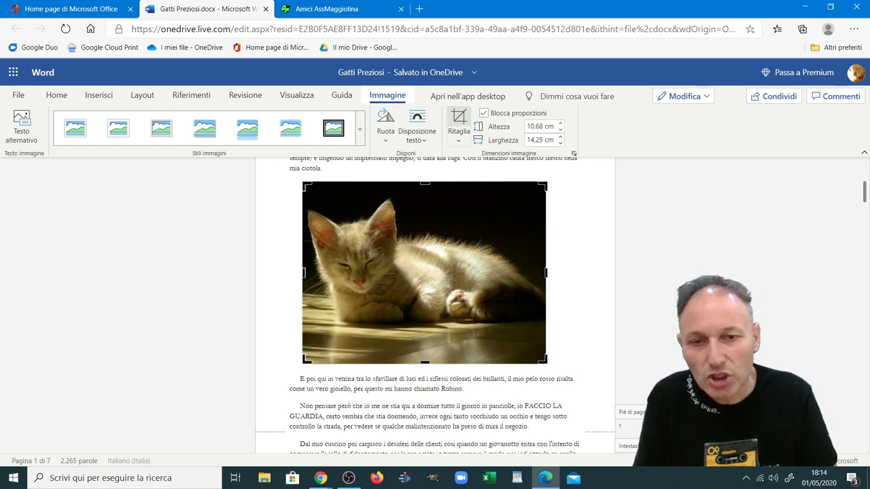
{"action": "left_click_drag", "start_coordinate": [424, 182], "coordinate": [424, 197]}
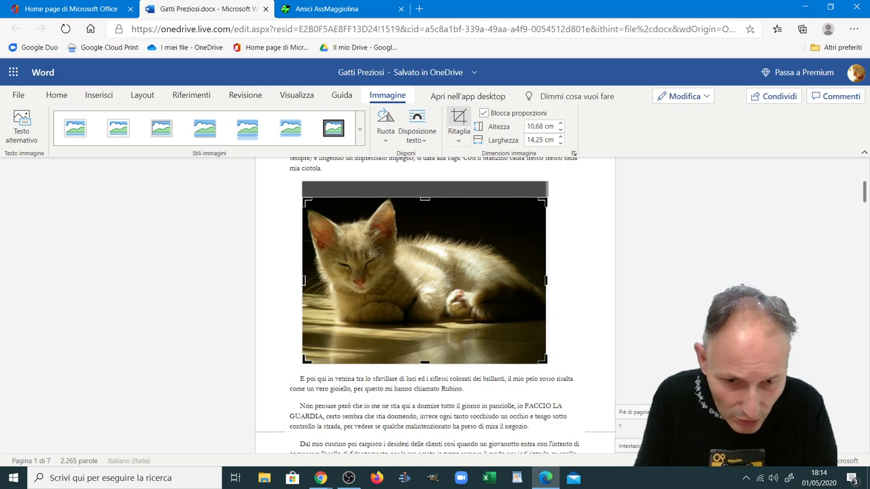
{"action": "left_click_drag", "start_coordinate": [424, 362], "coordinate": [425, 331]}
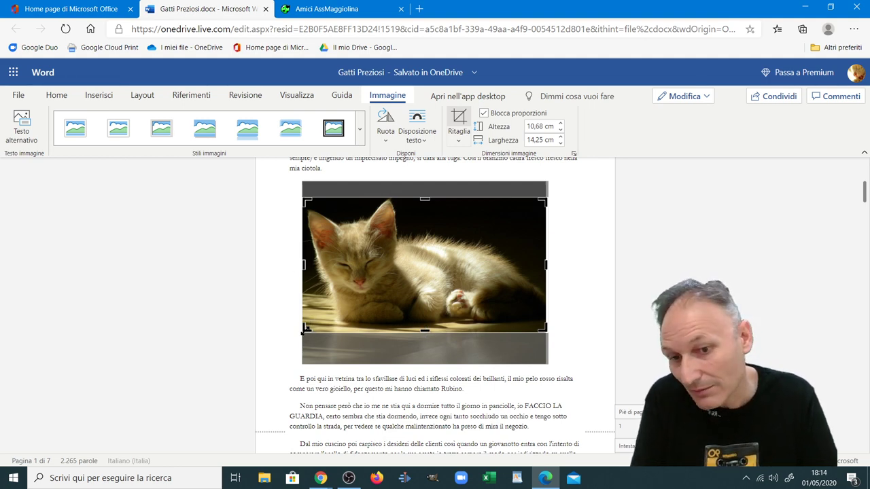
Adjust the crop at the bottom-left corner, apply it, then restart cropping
{"action": "left_click_drag", "start_coordinate": [307, 331], "coordinate": [341, 322]}
{"action": "left_click_drag", "start_coordinate": [352, 316], "coordinate": [307, 321]}
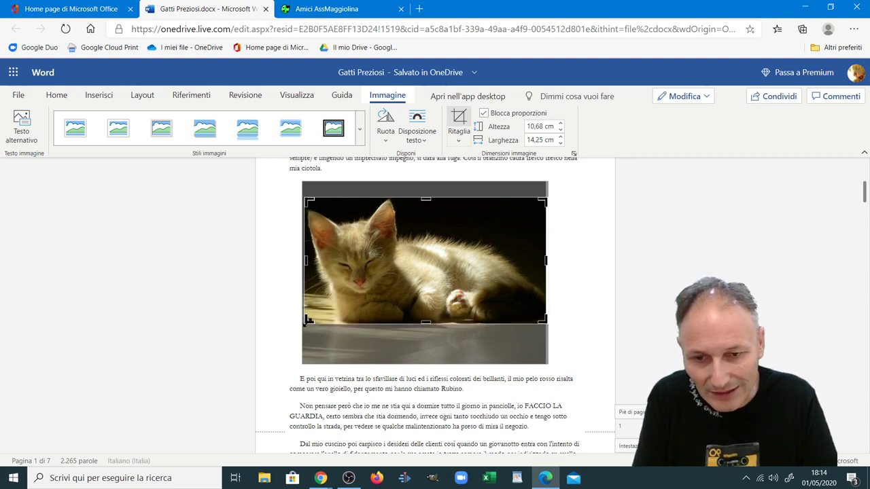
{"action": "left_click_drag", "start_coordinate": [307, 324], "coordinate": [307, 326]}
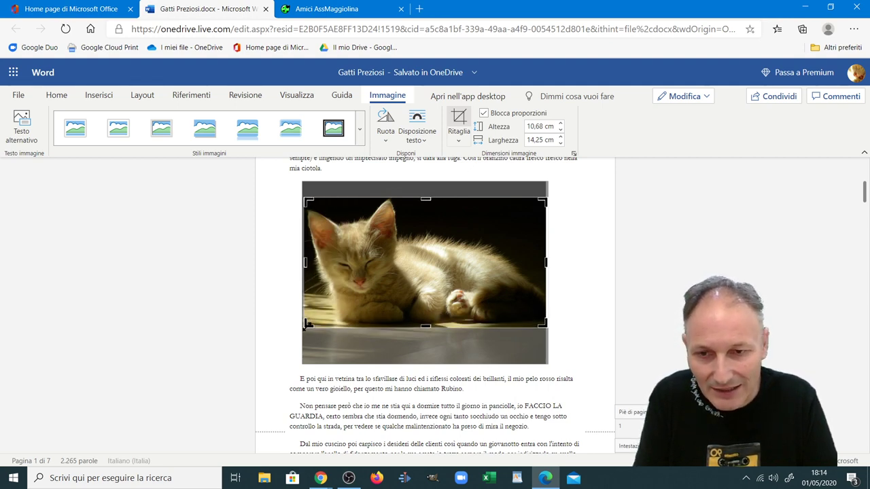
{"action": "left_click", "coordinate": [459, 122]}
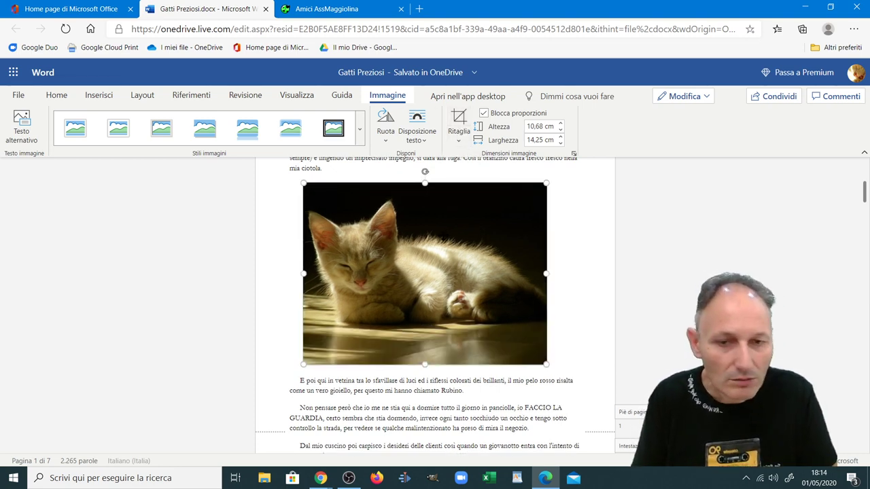
{"action": "left_click", "coordinate": [459, 140]}
{"action": "left_click", "coordinate": [458, 156]}
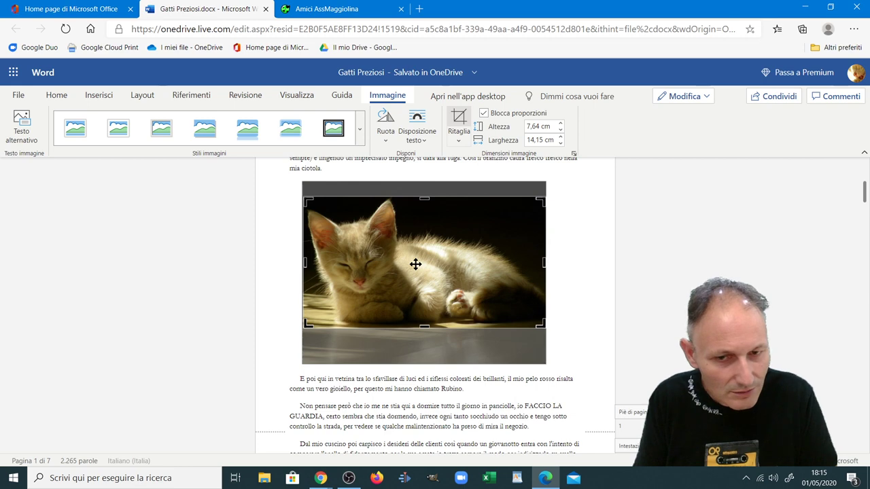
Delete the kitten photo, then undo to bring it back fully uncropped
{"action": "key", "text": "Delete"}
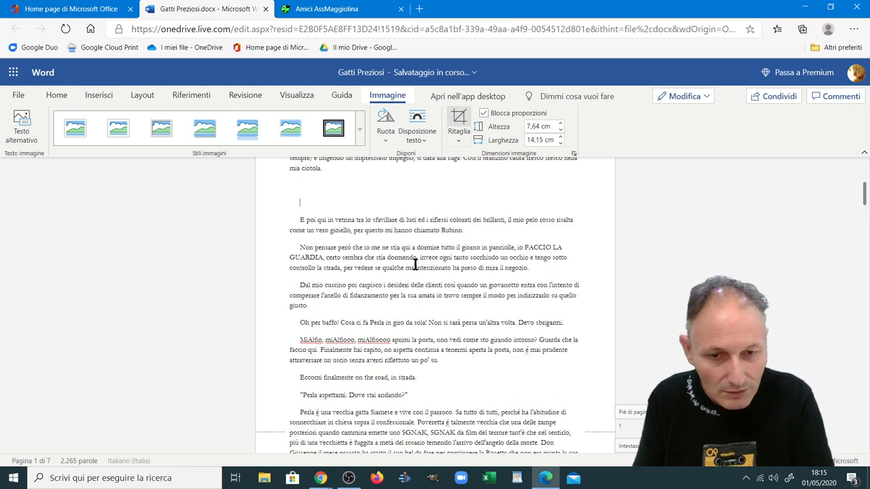
{"action": "scroll", "coordinate": [415, 265], "scroll_direction": "up", "scroll_amount": 3}
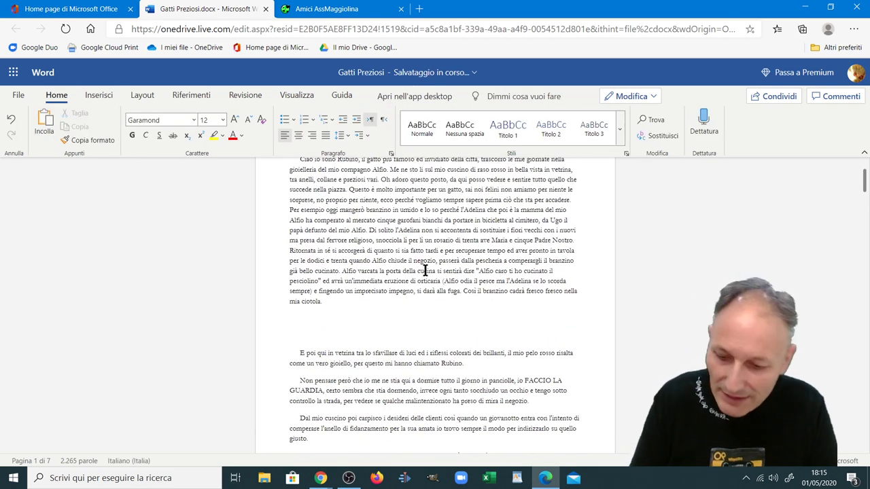
{"action": "key", "text": "ctrl+z"}
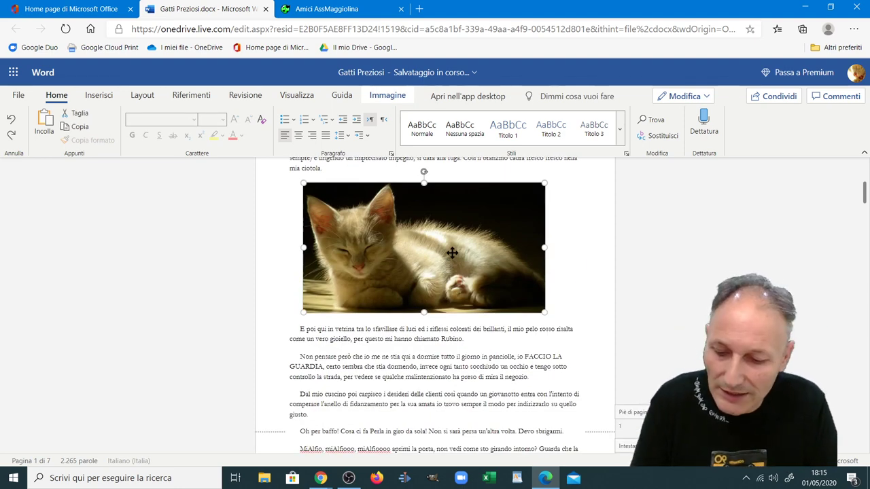
{"action": "key", "text": "ctrl+z"}
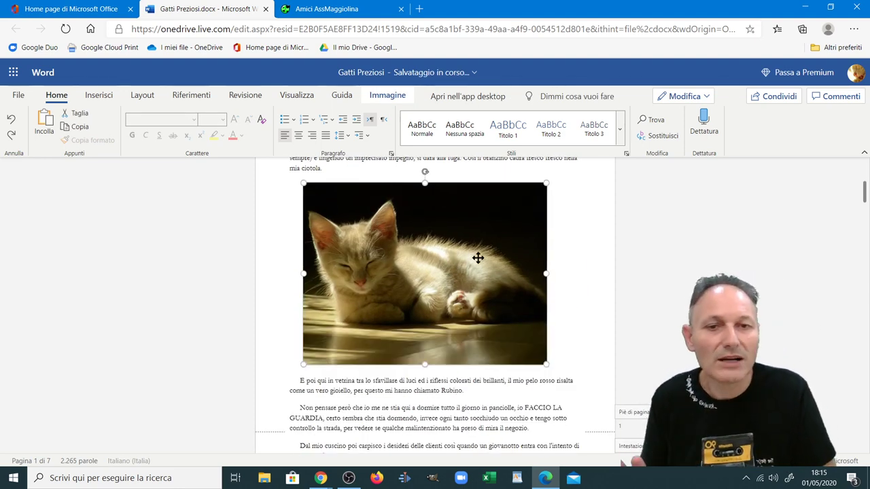
Crop thin strips off the photo's top and bottom with Ritaglia and apply
{"action": "left_click", "coordinate": [397, 98]}
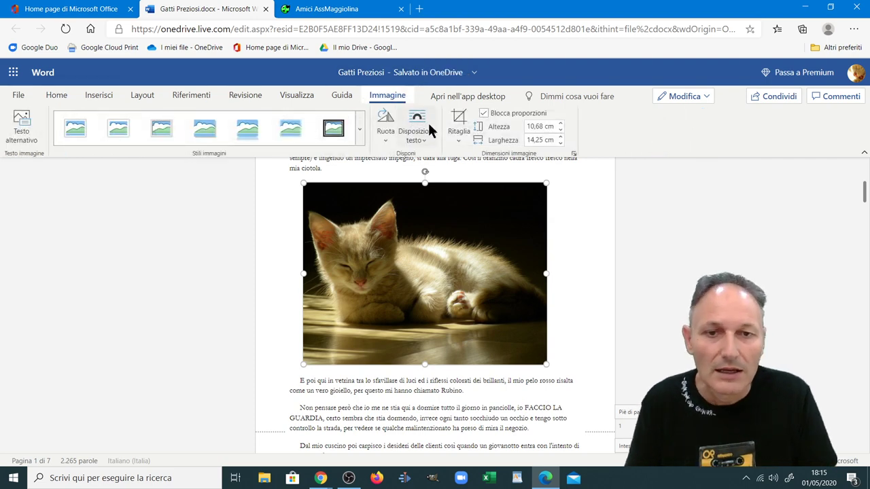
{"action": "left_click", "coordinate": [458, 121]}
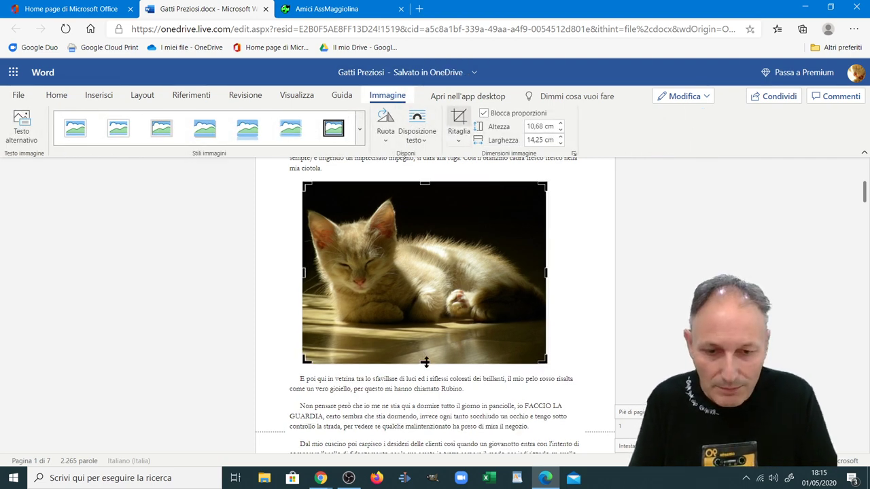
{"action": "left_click_drag", "start_coordinate": [425, 363], "coordinate": [419, 330]}
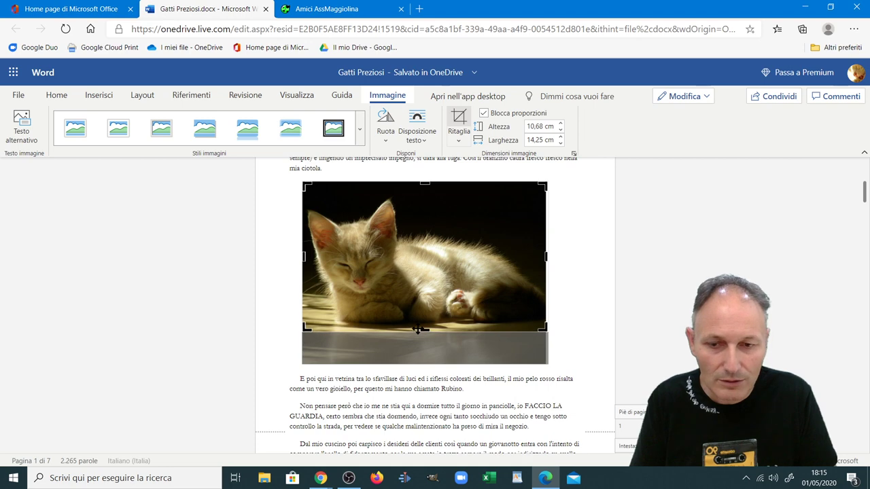
{"action": "left_click_drag", "start_coordinate": [423, 182], "coordinate": [424, 194]}
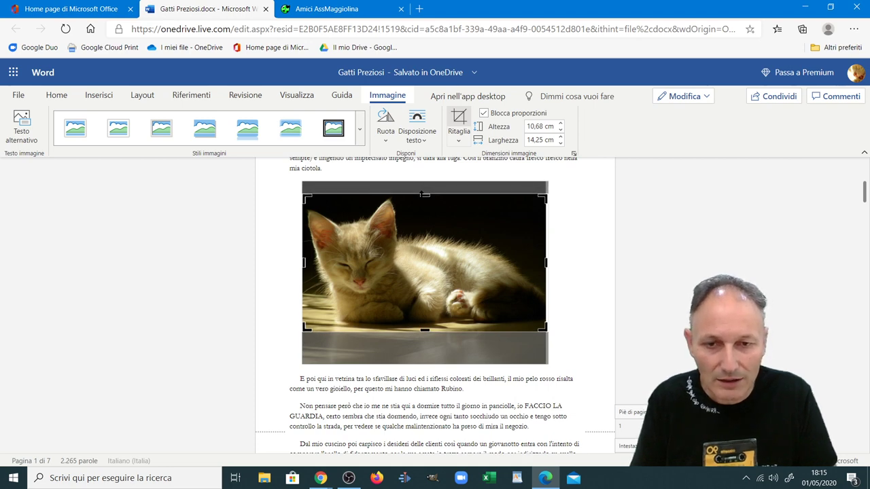
{"action": "left_click", "coordinate": [459, 121]}
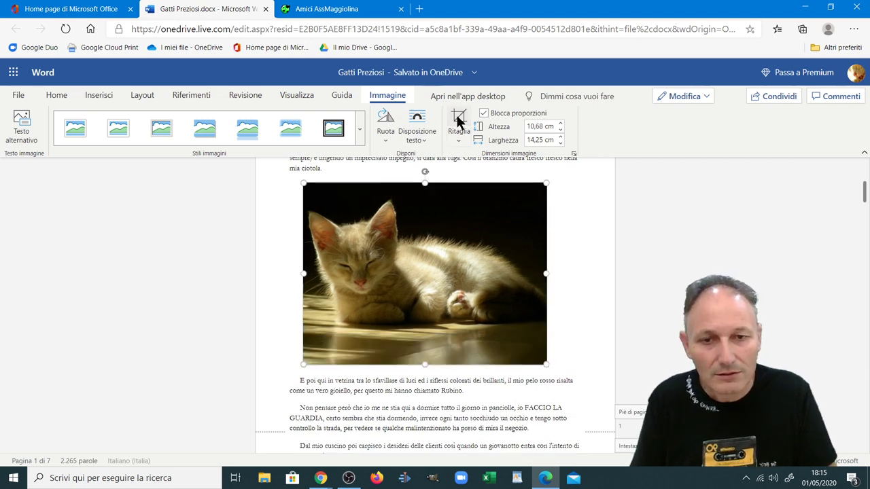
{"action": "left_click", "coordinate": [562, 246]}
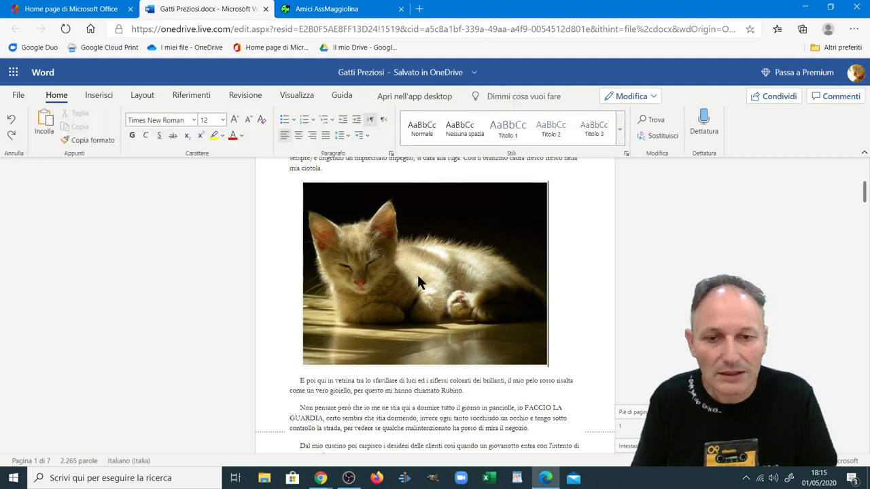
{"action": "left_click", "coordinate": [417, 274]}
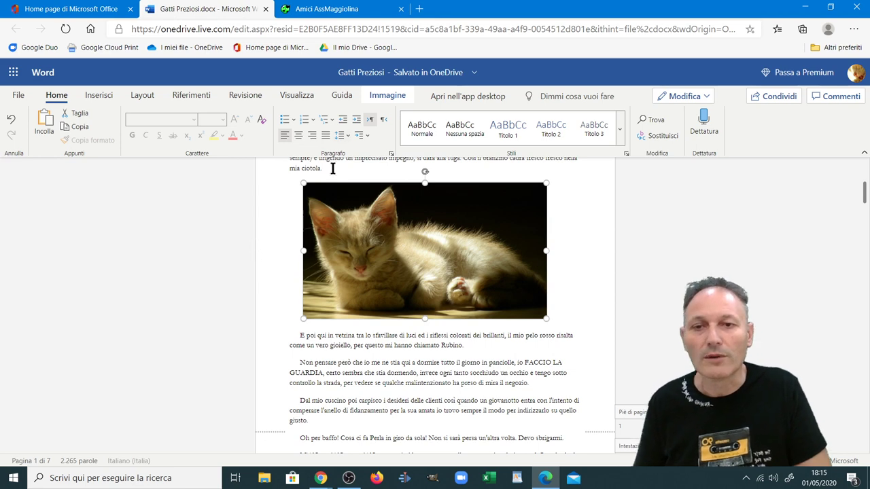
{"action": "left_click", "coordinate": [386, 98]}
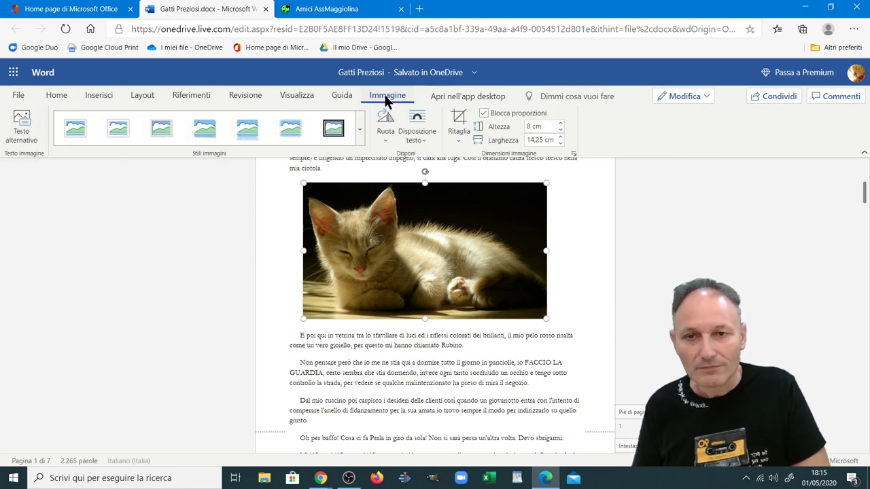
{"action": "left_click", "coordinate": [458, 139]}
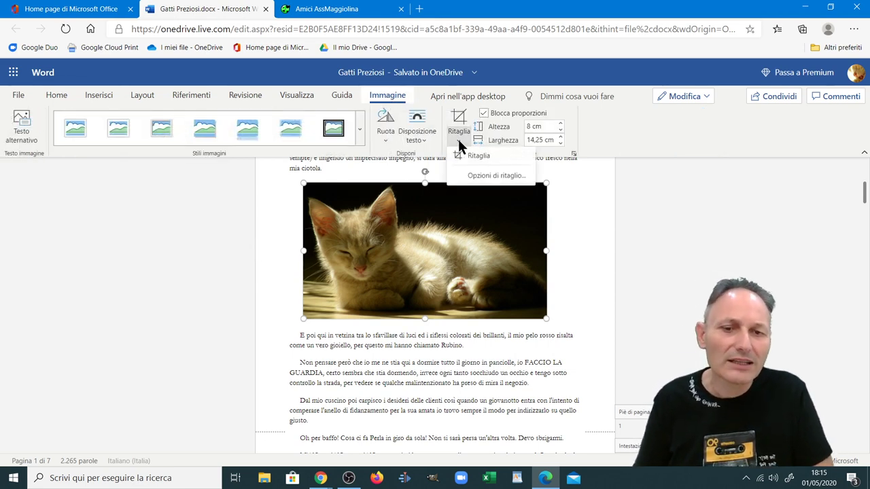
{"action": "left_click", "coordinate": [468, 176]}
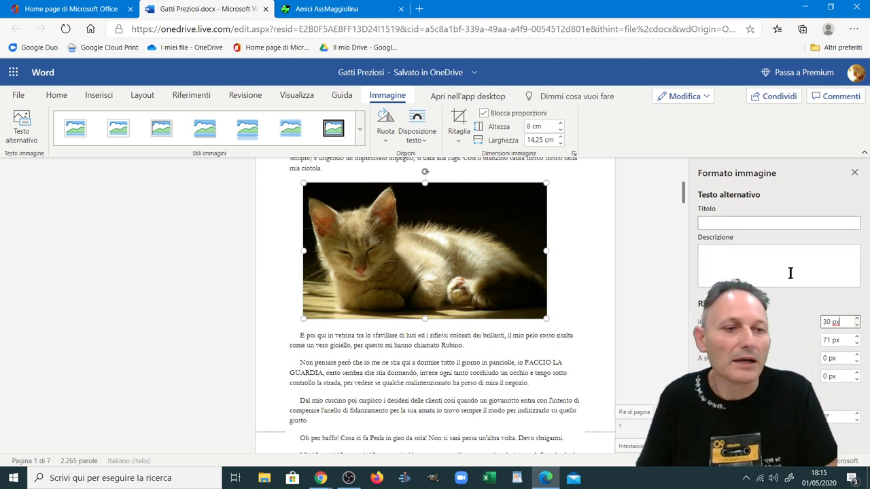
{"action": "left_click", "coordinate": [854, 172]}
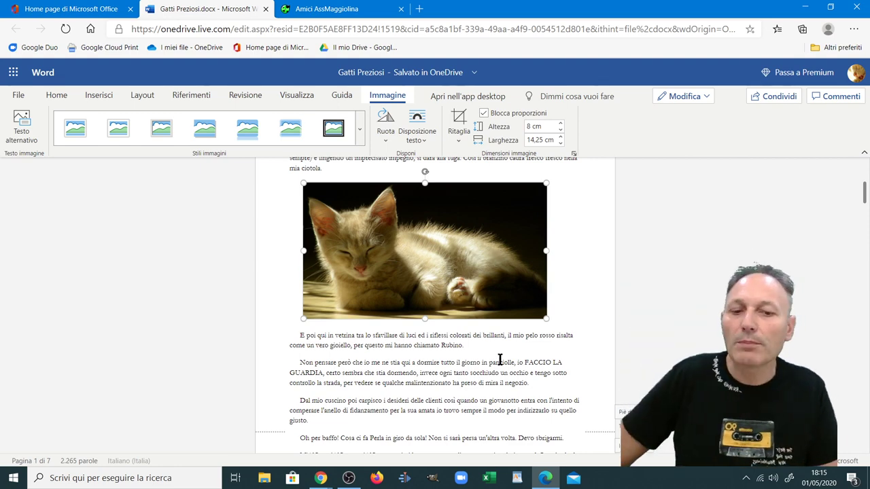
Rotate the kitten photo clockwise, then undo so it sits upright at 8 × 14,25 cm
{"action": "scroll", "coordinate": [501, 361], "scroll_direction": "up", "scroll_amount": 1}
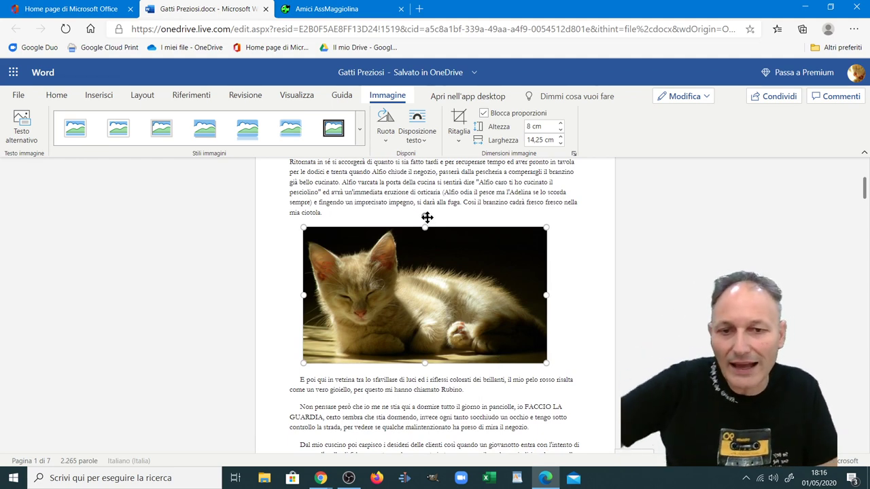
{"action": "mouse_move", "coordinate": [427, 216]}
{"action": "left_mouse_down"}
{"action": "mouse_move", "coordinate": [533, 320]}
{"action": "mouse_move", "coordinate": [356, 253]}
{"action": "mouse_move", "coordinate": [366, 241]}
{"action": "left_mouse_up"}
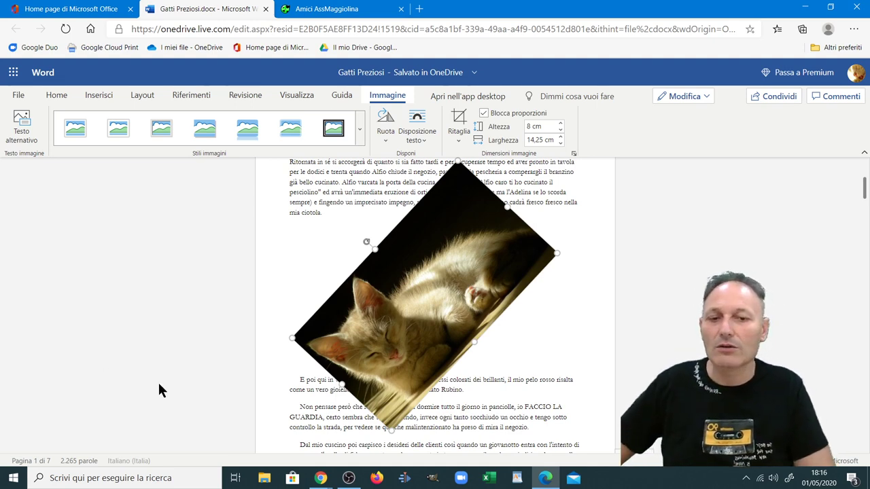
{"action": "scroll", "coordinate": [347, 404], "scroll_direction": "down", "scroll_amount": 5}
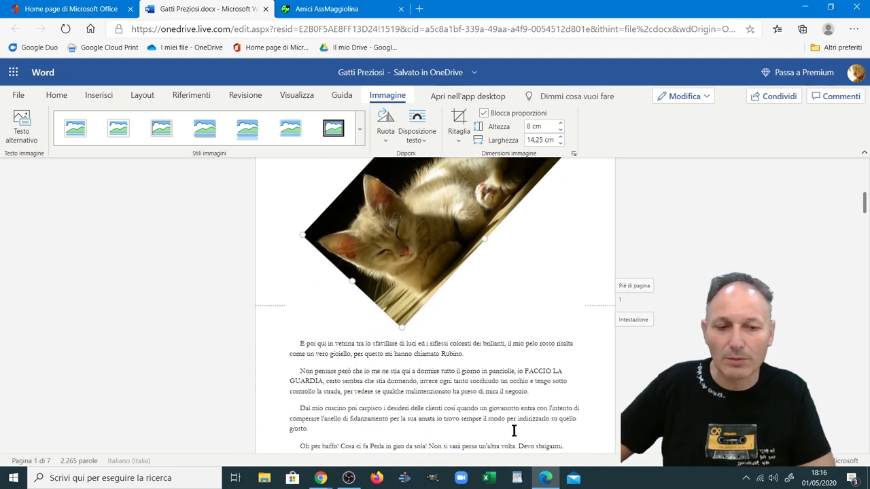
{"action": "scroll", "coordinate": [513, 431], "scroll_direction": "up", "scroll_amount": 5}
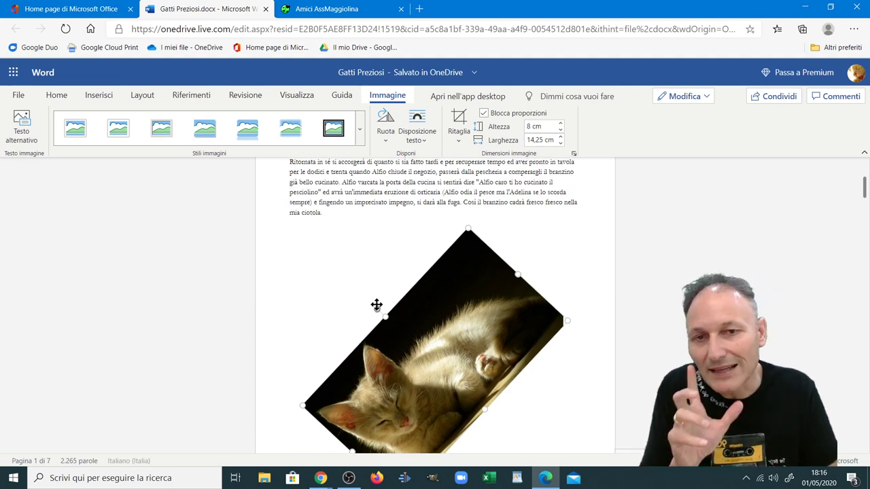
{"action": "scroll", "coordinate": [383, 311], "scroll_direction": "down", "scroll_amount": 2}
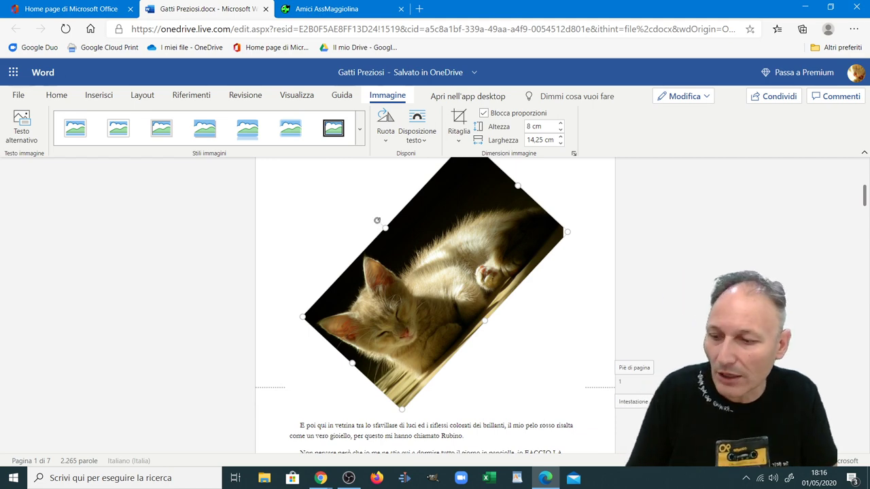
{"action": "key", "text": "ctrl+z"}
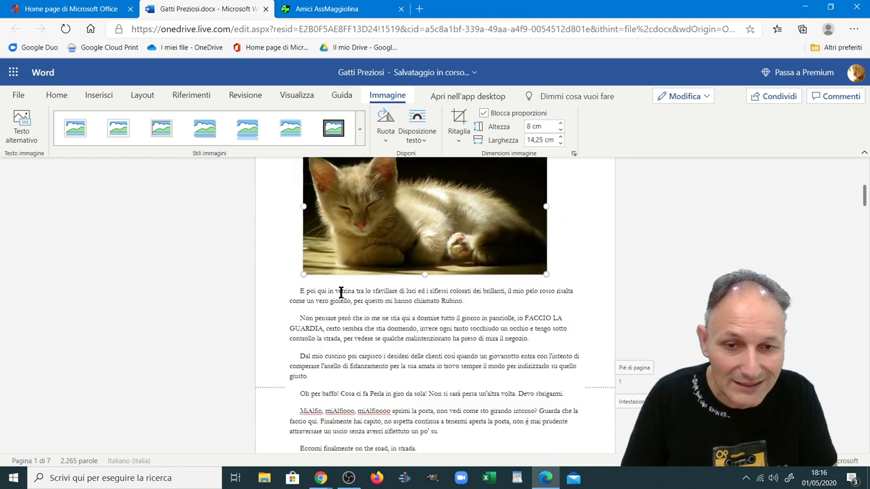
{"action": "scroll", "coordinate": [421, 318], "scroll_direction": "up", "scroll_amount": 2}
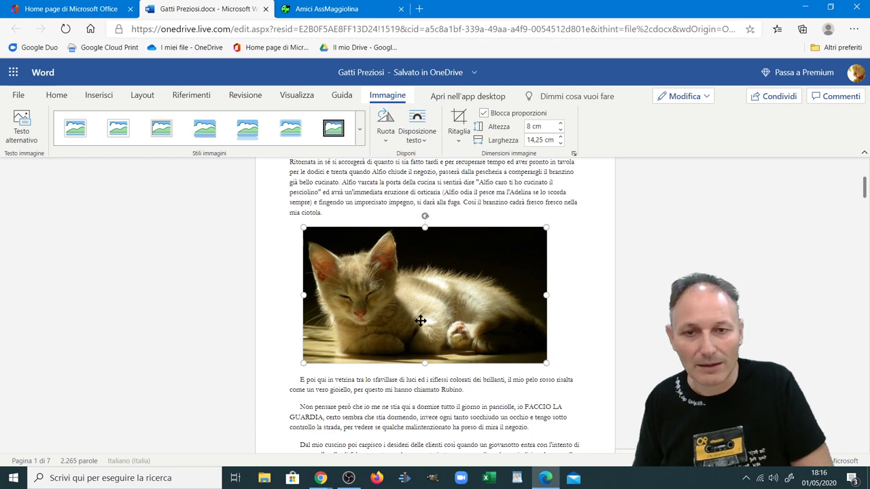
Flip the kitten photo horizontally with Capovolgi orizzontalmente
{"action": "left_click", "coordinate": [385, 139]}
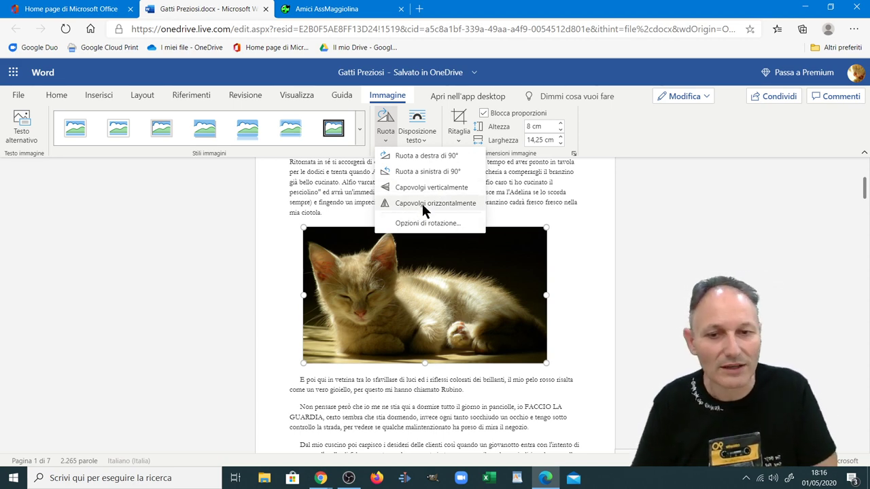
{"action": "left_click", "coordinate": [421, 202]}
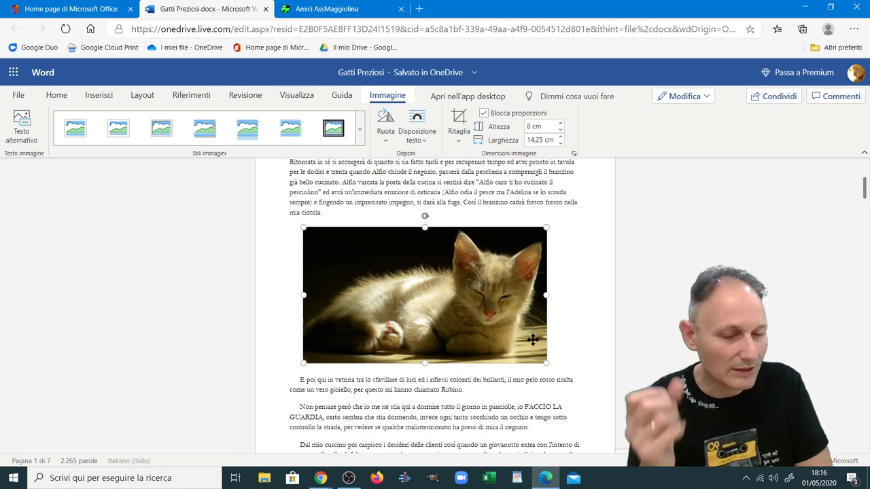
{"action": "scroll", "coordinate": [531, 342], "scroll_direction": "down", "scroll_amount": 1}
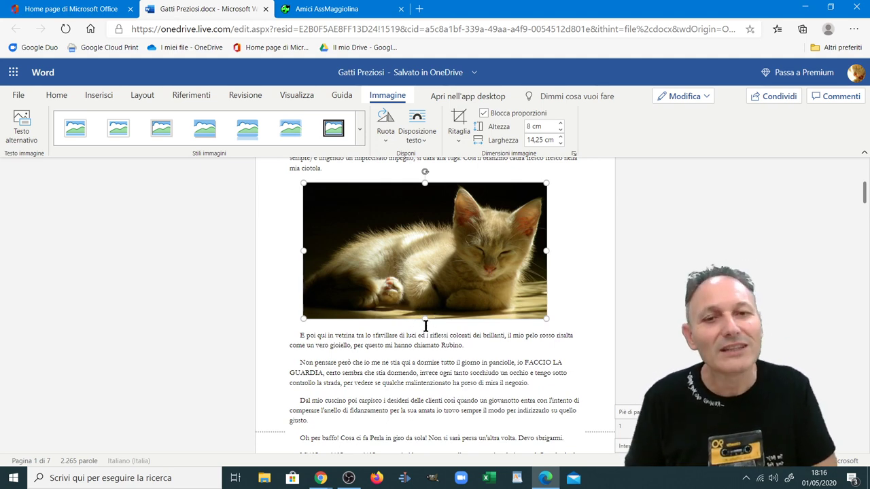
View the detailed rotation options in Formato immagine, then close the pane
{"action": "left_click", "coordinate": [385, 141]}
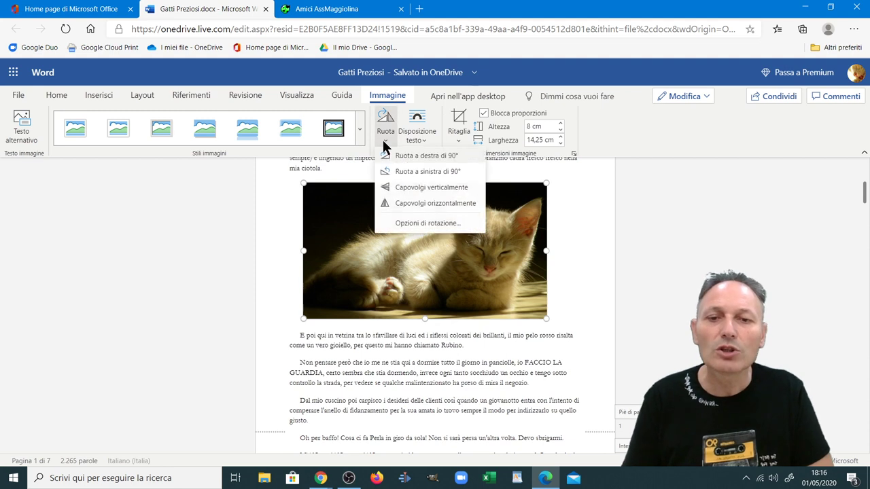
{"action": "left_click", "coordinate": [402, 218]}
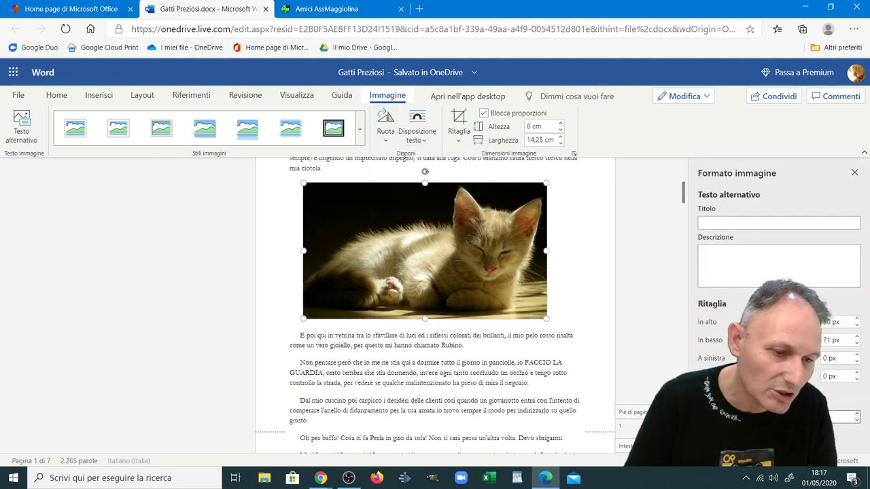
{"action": "left_click", "coordinate": [854, 174]}
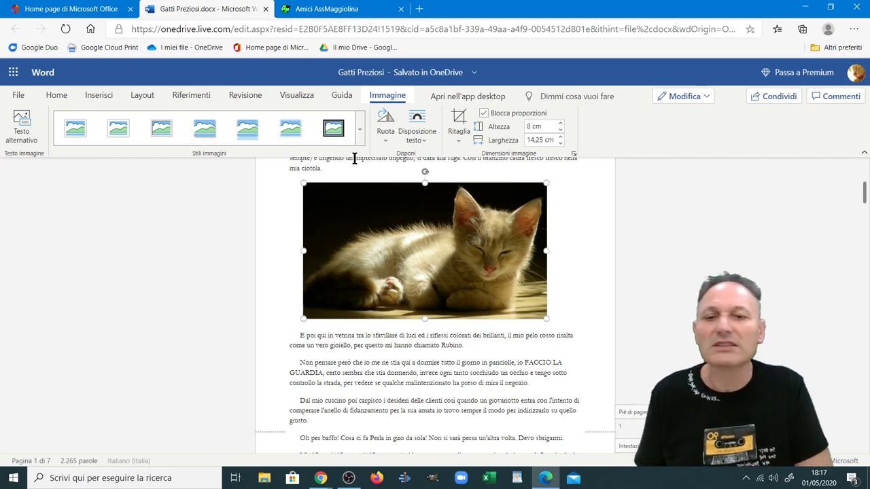
Try a perspective picture style with reflection on the kitten photo
{"action": "left_click", "coordinate": [358, 130]}
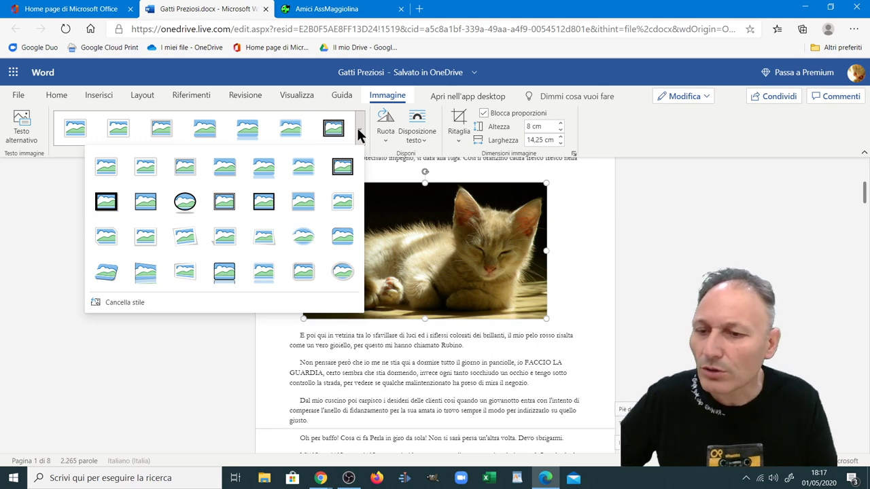
{"action": "left_click", "coordinate": [141, 270]}
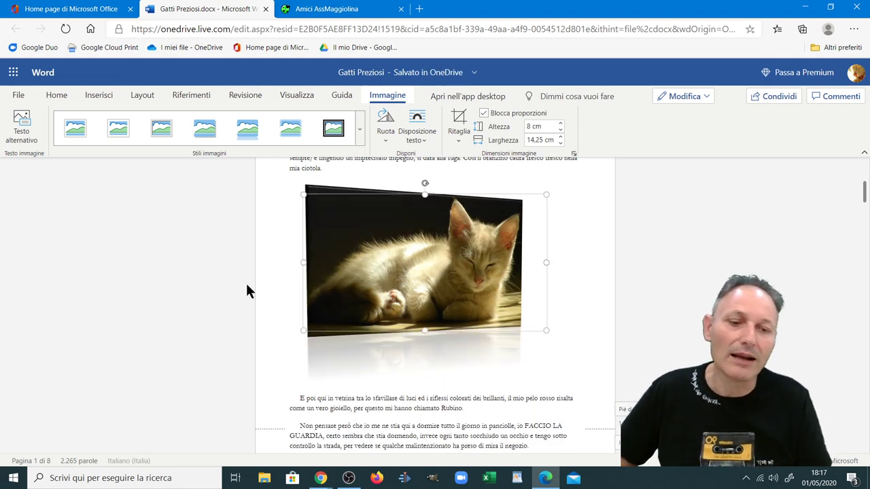
{"action": "left_click", "coordinate": [591, 323]}
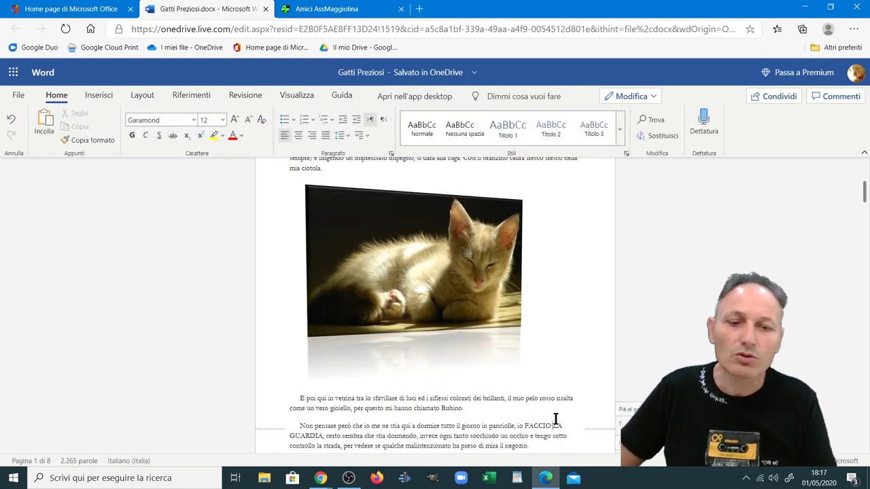
{"action": "scroll", "coordinate": [556, 417], "scroll_direction": "down", "scroll_amount": 2}
{"action": "scroll", "coordinate": [556, 418], "scroll_direction": "up", "scroll_amount": 3}
{"action": "scroll", "coordinate": [557, 417], "scroll_direction": "up", "scroll_amount": 2}
{"action": "scroll", "coordinate": [559, 414], "scroll_direction": "down", "scroll_amount": 3}
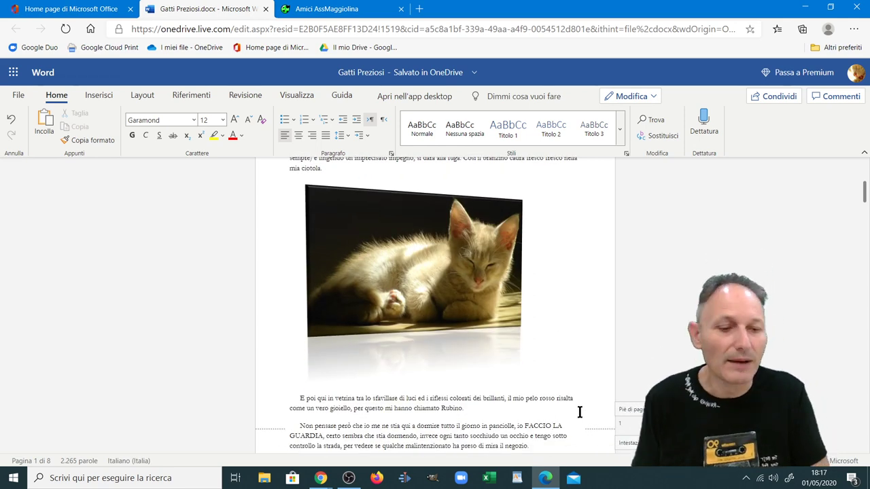
Apply the Ovale metallico style to give the photo an oval silver frame
{"action": "left_click", "coordinate": [443, 330]}
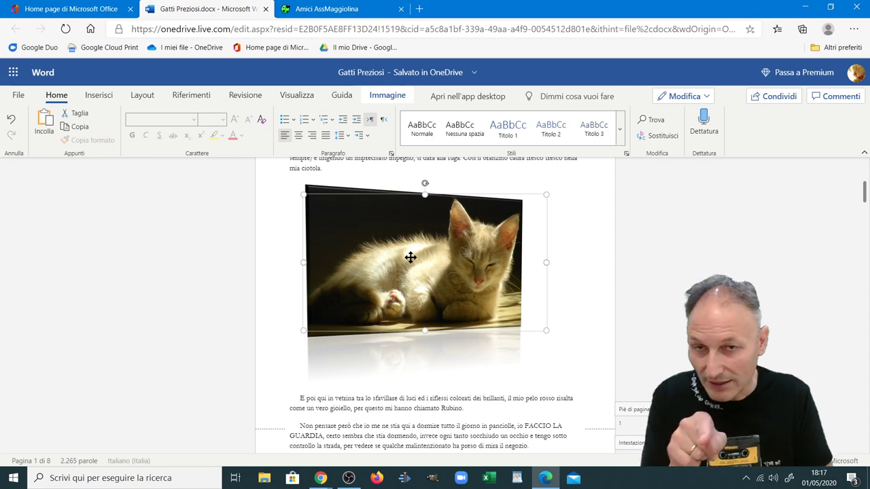
{"action": "left_click", "coordinate": [385, 96]}
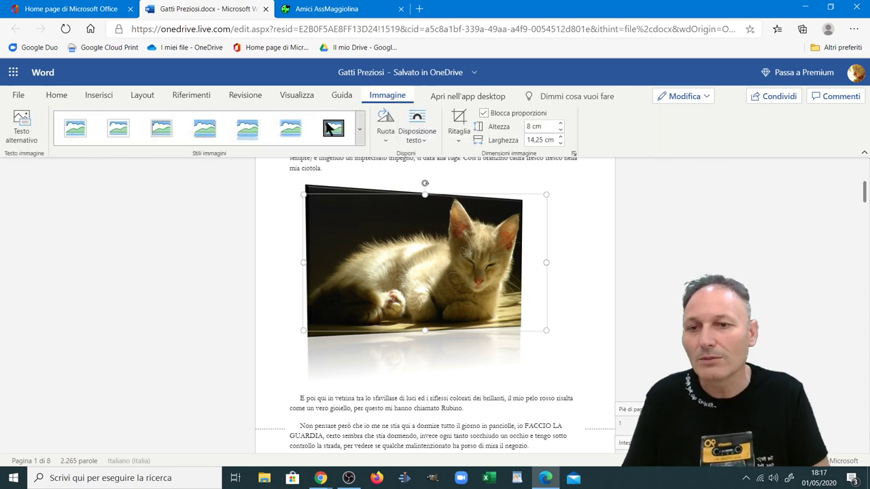
{"action": "left_click", "coordinate": [360, 130]}
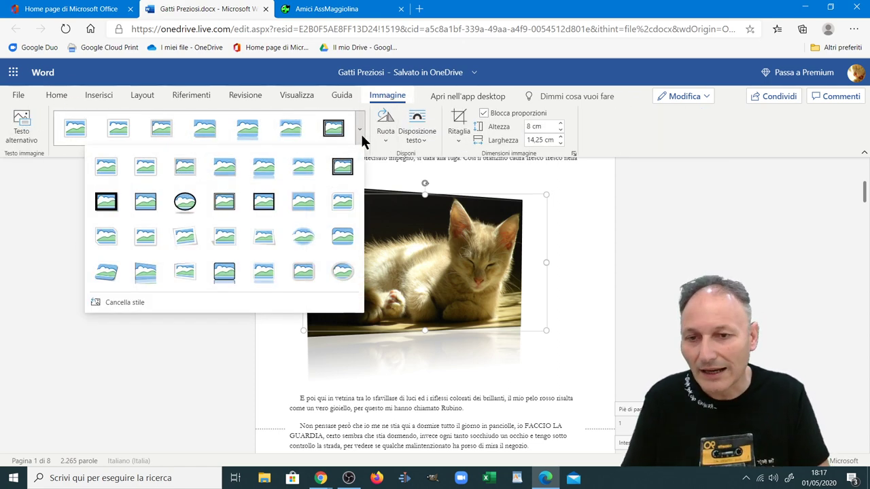
{"action": "left_click", "coordinate": [340, 272]}
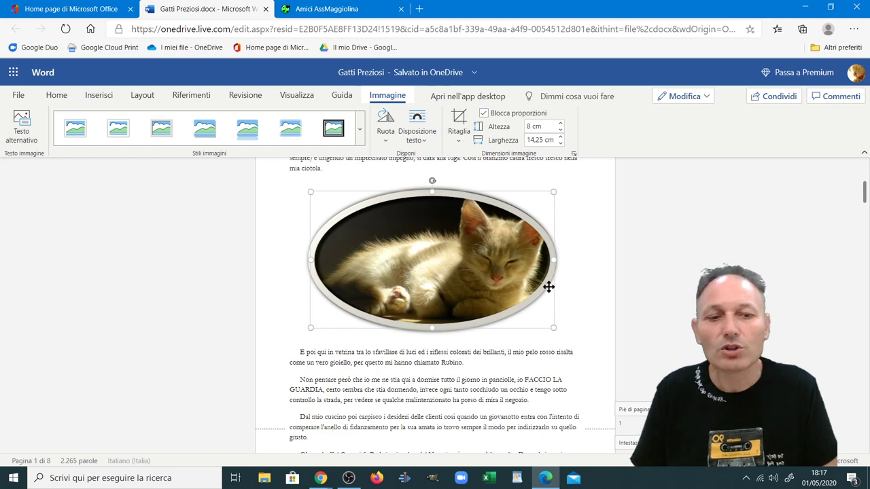
{"action": "left_click", "coordinate": [589, 272]}
{"action": "scroll", "coordinate": [583, 347], "scroll_direction": "up", "scroll_amount": 3}
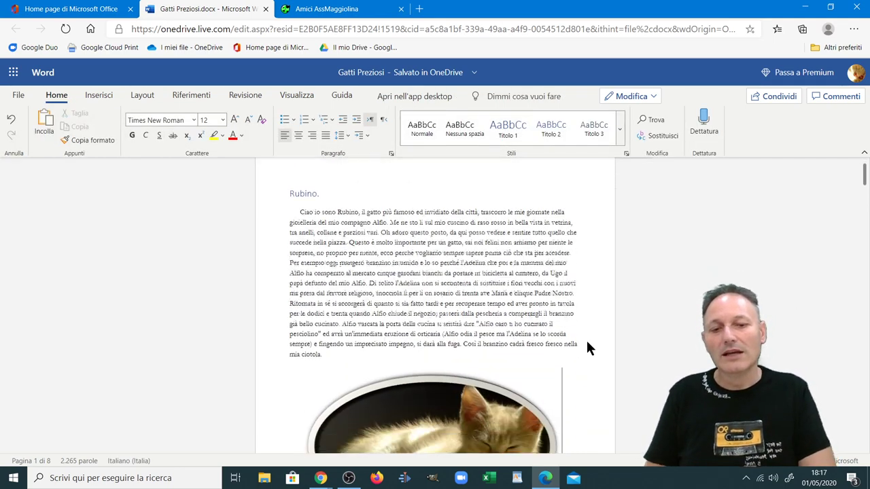
{"action": "scroll", "coordinate": [588, 347], "scroll_direction": "down", "scroll_amount": 3}
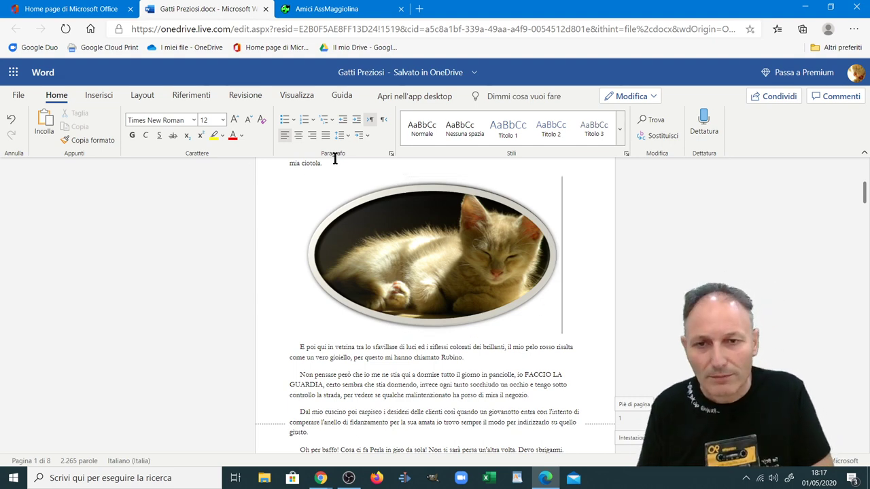
Replace the oval frame with a rectangular style from the second row of Stili immagini
{"action": "left_click", "coordinate": [426, 199]}
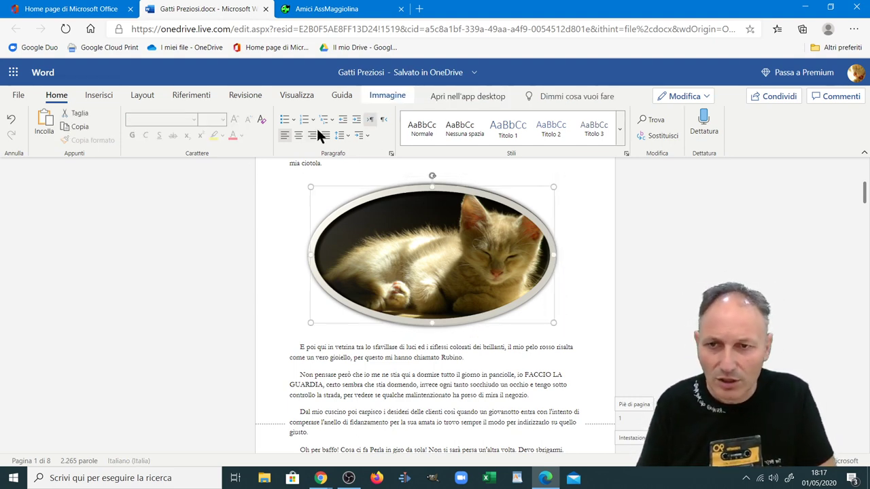
{"action": "left_click", "coordinate": [385, 97]}
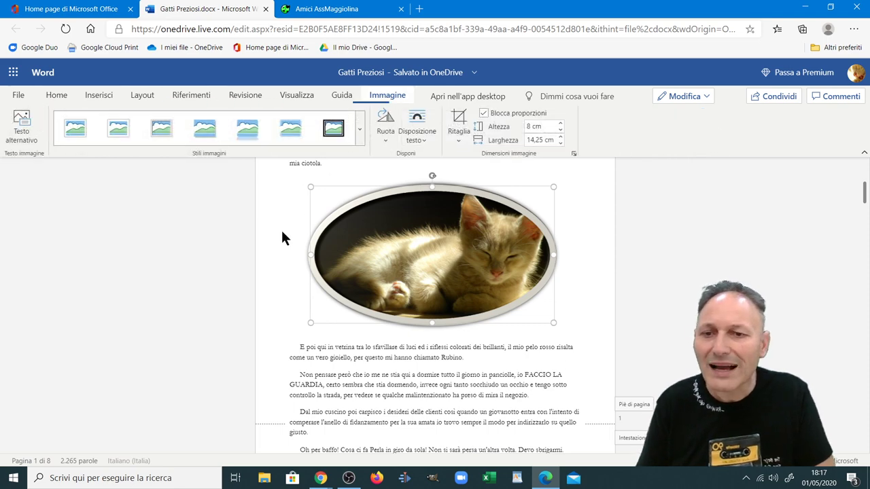
{"action": "left_click", "coordinate": [360, 130]}
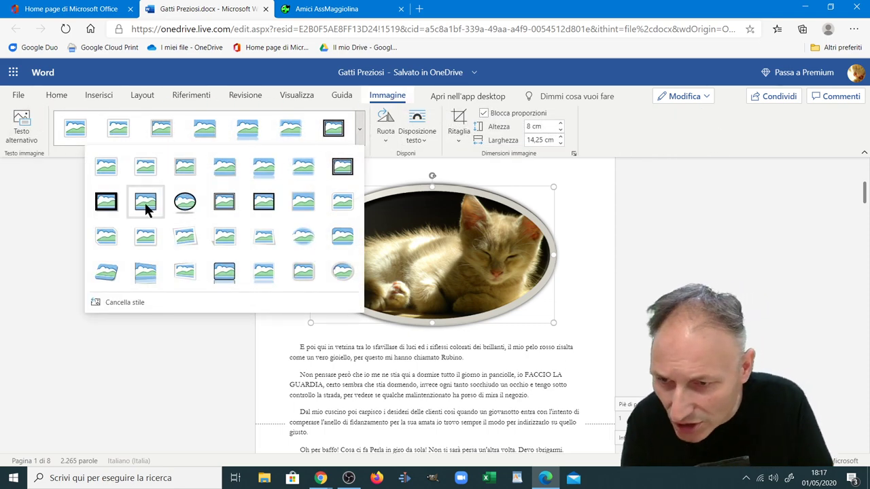
{"action": "left_click", "coordinate": [114, 306]}
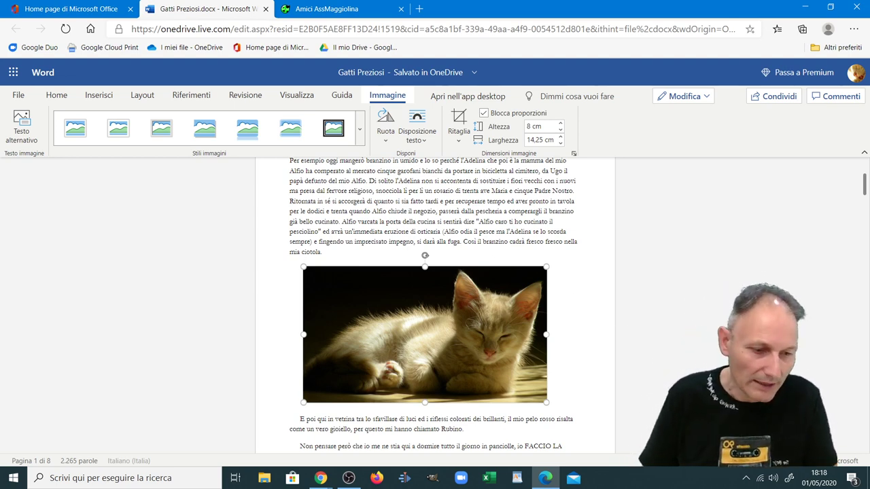
Shrink the kitten photo to about half size from its bottom-right corner handle
{"action": "scroll", "coordinate": [424, 333], "scroll_direction": "down", "scroll_amount": 5, "text": "ctrl"}
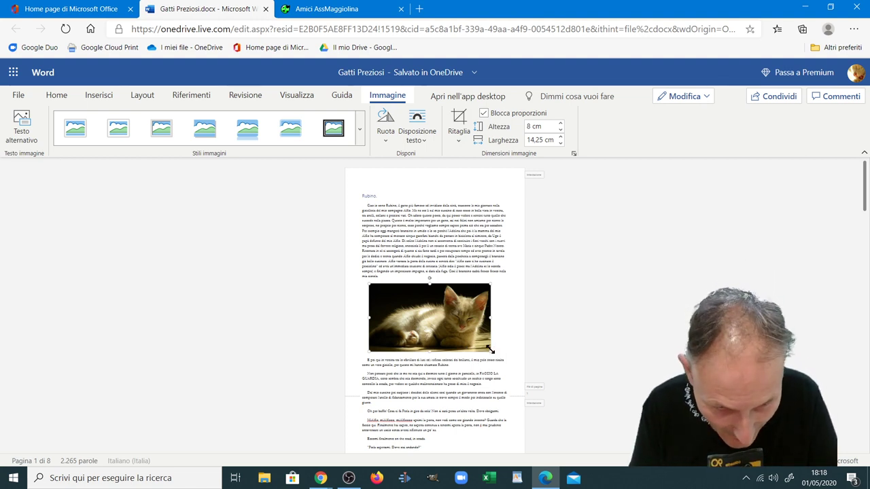
{"action": "left_click_drag", "start_coordinate": [490, 349], "coordinate": [433, 320]}
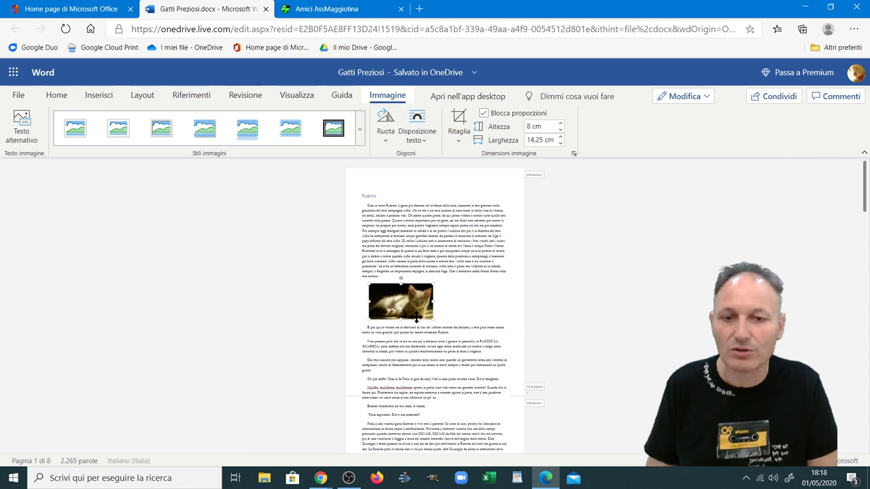
{"action": "scroll", "coordinate": [475, 373], "scroll_direction": "down", "scroll_amount": 3}
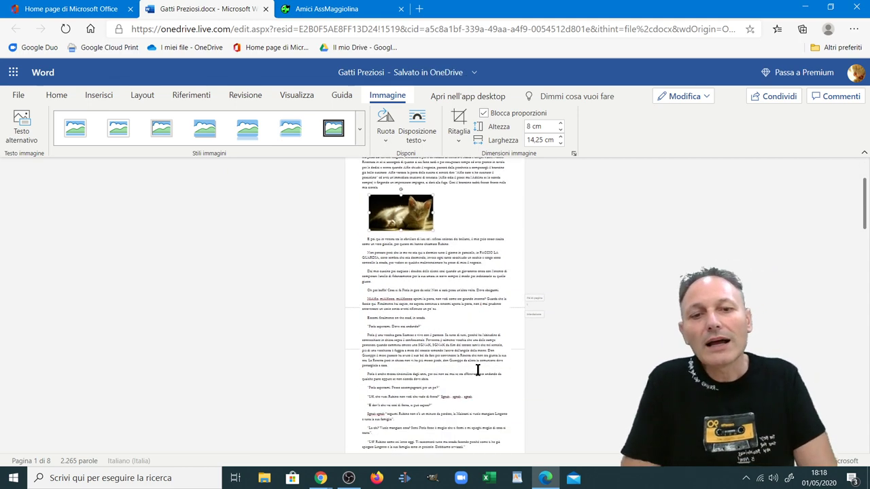
{"action": "scroll", "coordinate": [481, 365], "scroll_direction": "up", "scroll_amount": 2}
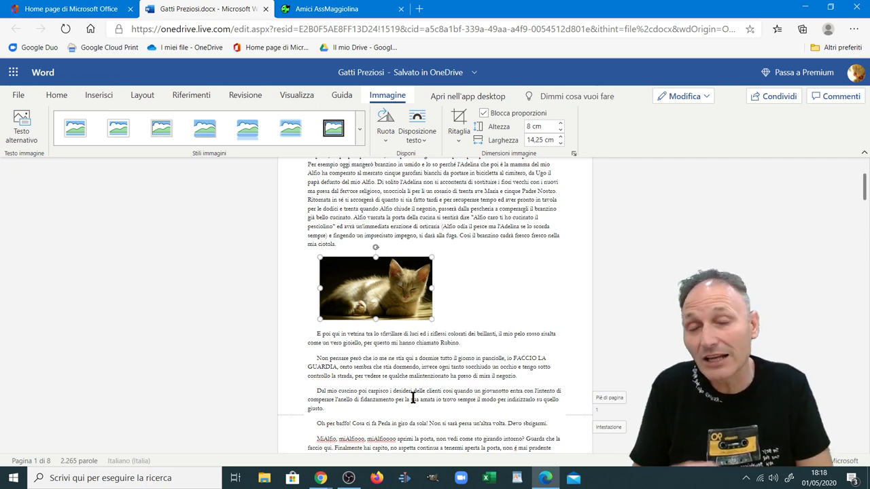
Wrap the 4,23 × 7,52 cm photo as Incorniciato a sinistra so text flows beside it
{"action": "left_click", "coordinate": [417, 130]}
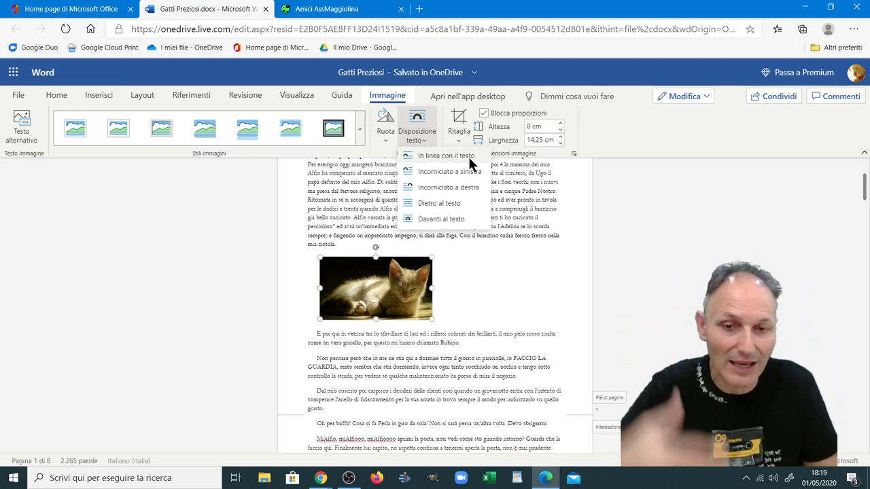
{"action": "left_click", "coordinate": [424, 176]}
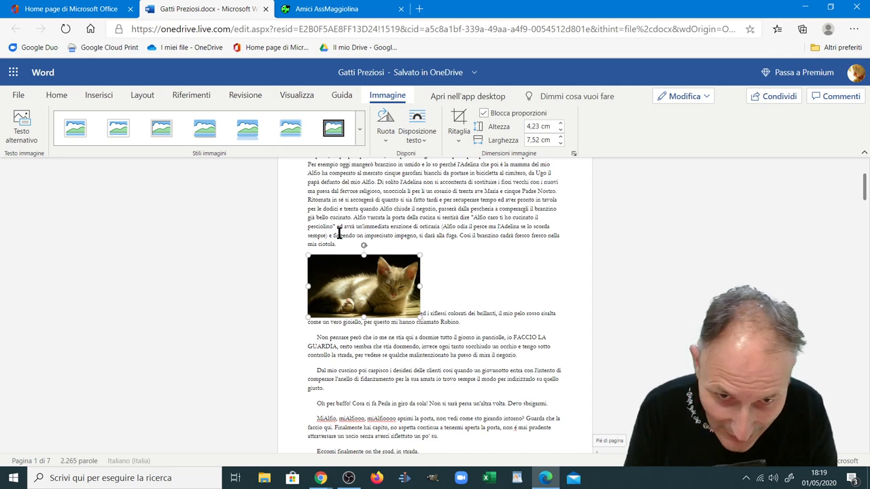
{"action": "scroll", "coordinate": [470, 369], "scroll_direction": "down", "scroll_amount": 1}
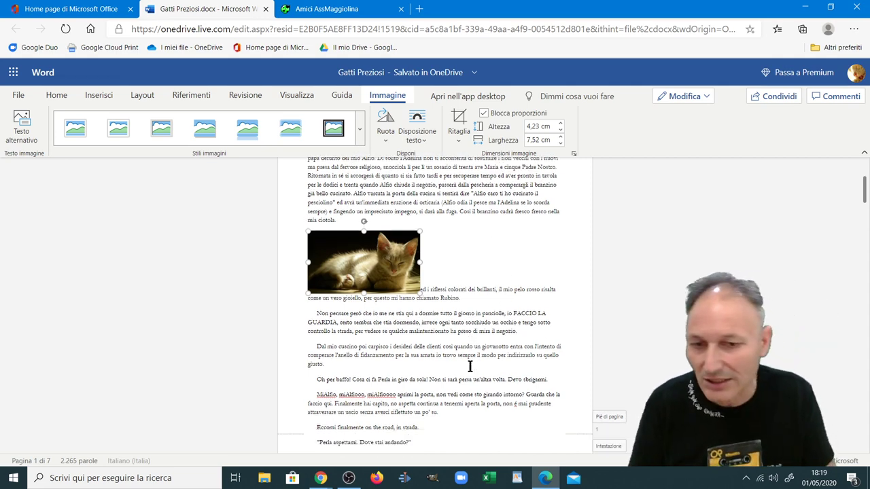
{"action": "scroll", "coordinate": [423, 365], "scroll_direction": "down", "scroll_amount": 1}
{"action": "left_click", "coordinate": [418, 363]}
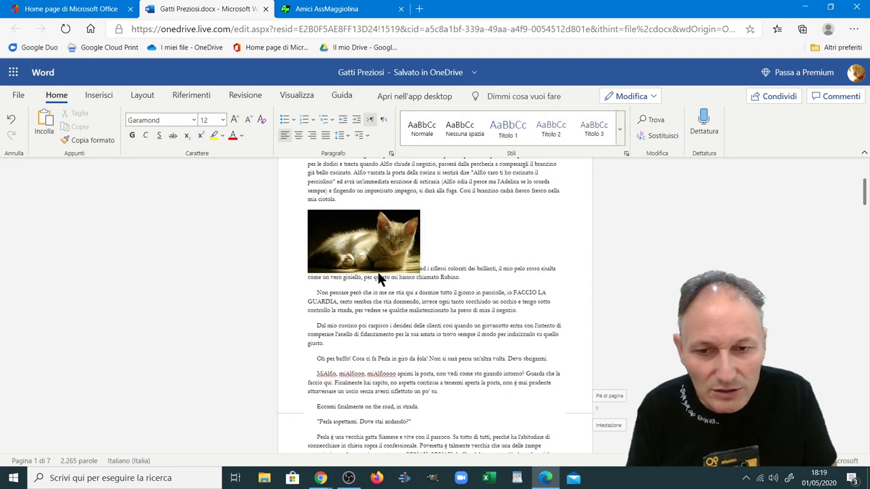
{"action": "scroll", "coordinate": [379, 274], "scroll_direction": "up", "scroll_amount": 2}
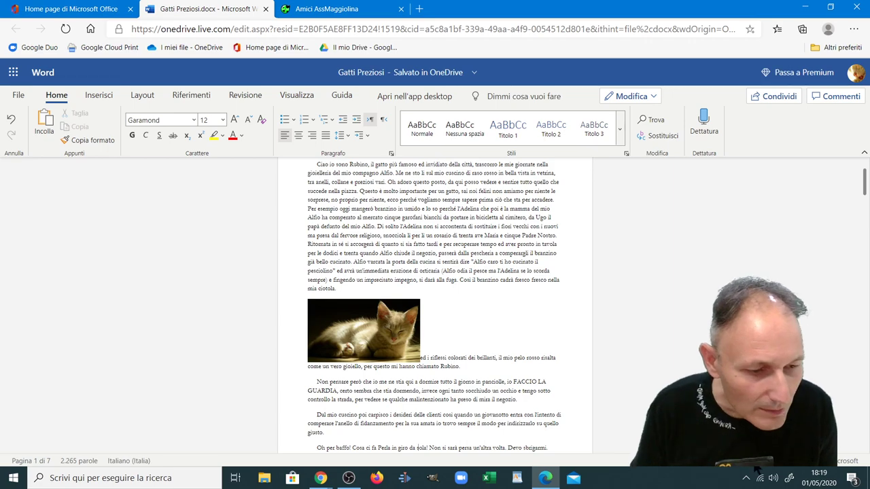
{"action": "scroll", "coordinate": [435, 306], "scroll_direction": "up", "scroll_amount": 1}
{"action": "scroll", "coordinate": [435, 305], "scroll_direction": "up", "scroll_amount": 1}
Move the kitten photo inline into the 'Ritornata in sé' paragraph right after 'accorgerà'
{"action": "scroll", "coordinate": [435, 306], "scroll_direction": "up", "scroll_amount": 1}
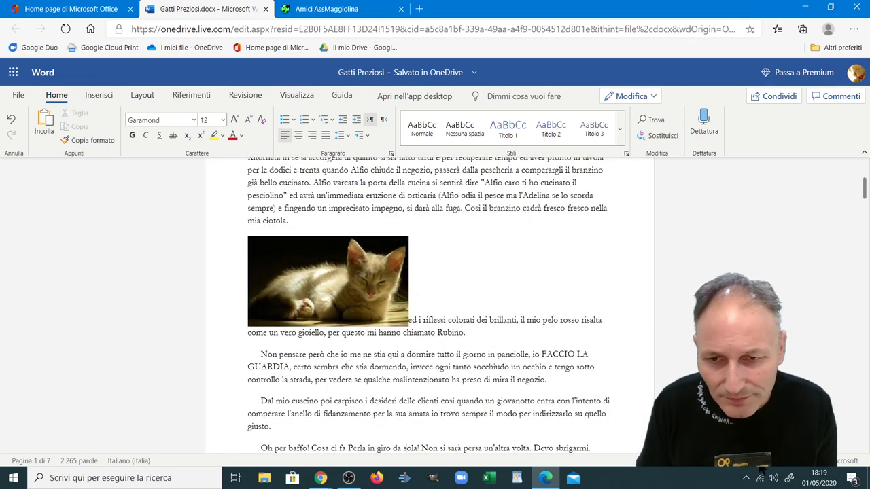
{"action": "scroll", "coordinate": [435, 306], "scroll_direction": "up", "scroll_amount": 1}
{"action": "scroll", "coordinate": [561, 372], "scroll_direction": "up", "scroll_amount": 3}
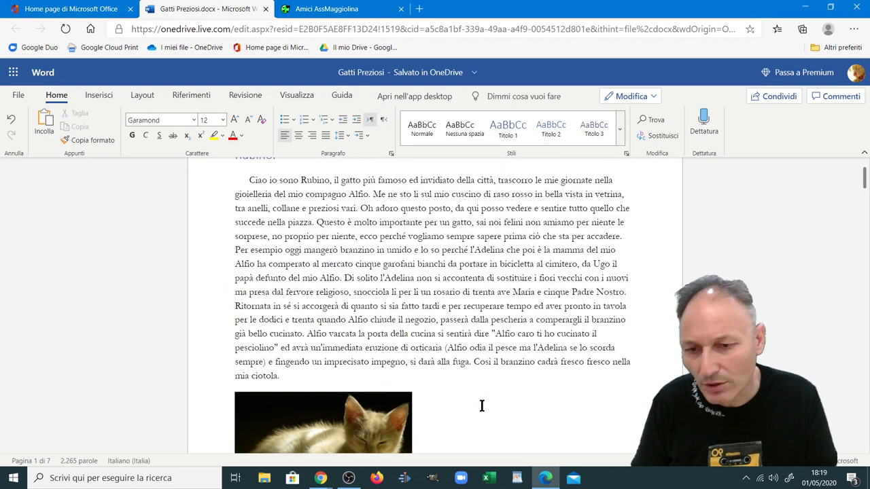
{"action": "left_click", "coordinate": [307, 424]}
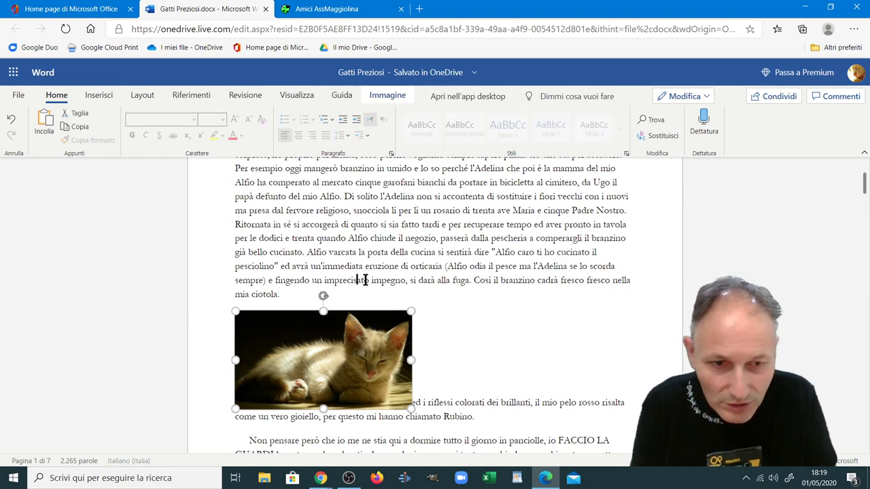
{"action": "left_click", "coordinate": [341, 289]}
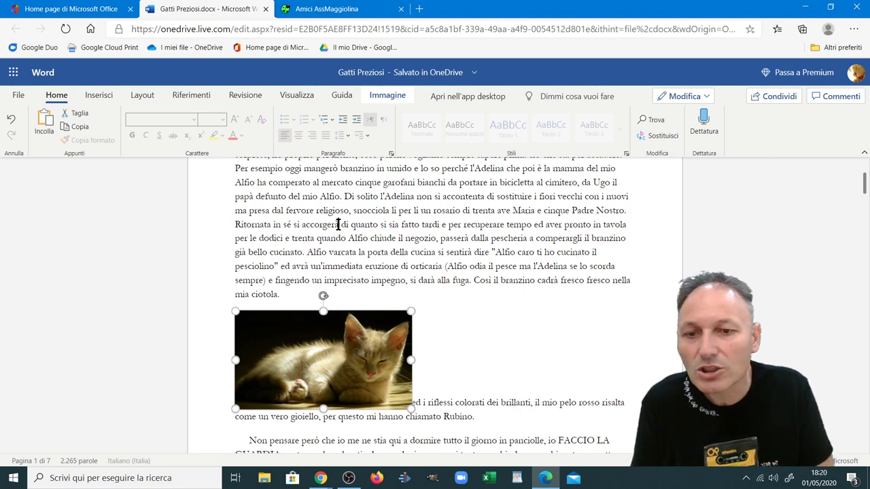
{"action": "left_click_drag", "start_coordinate": [339, 224], "coordinate": [332, 235]}
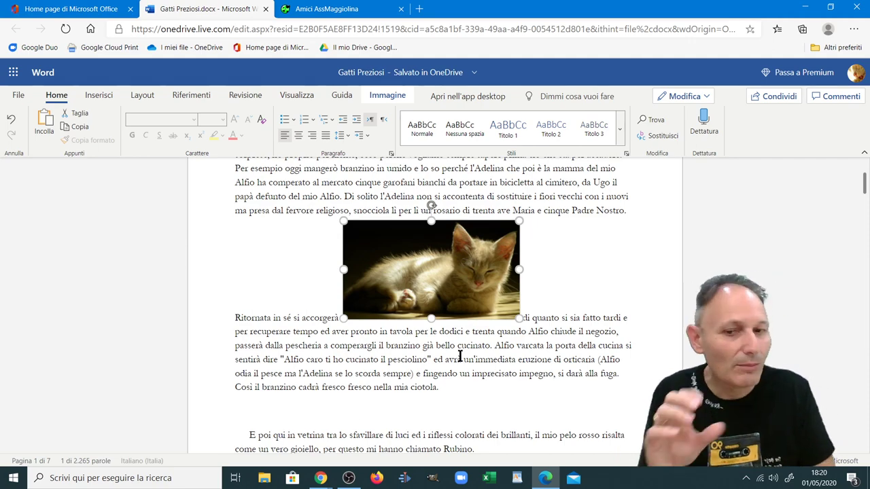
{"action": "left_click", "coordinate": [277, 330]}
{"action": "scroll", "coordinate": [256, 348], "scroll_direction": "down", "scroll_amount": 2}
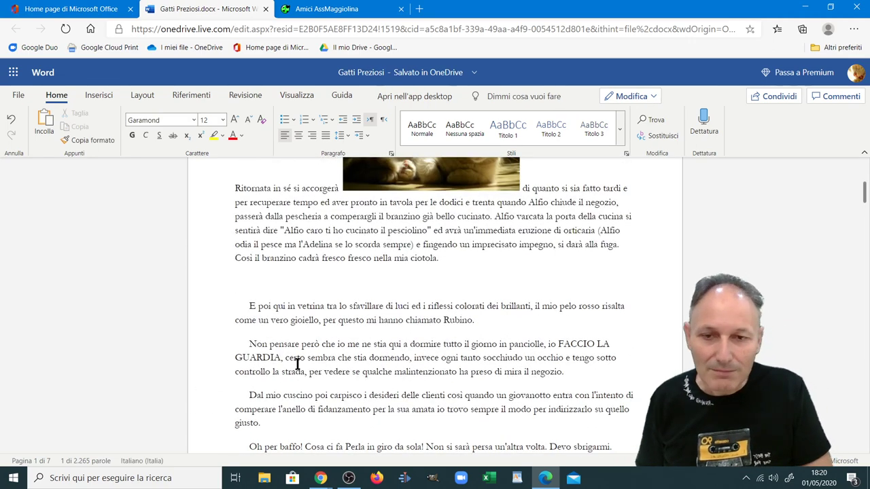
{"action": "scroll", "coordinate": [297, 365], "scroll_direction": "up", "scroll_amount": 1}
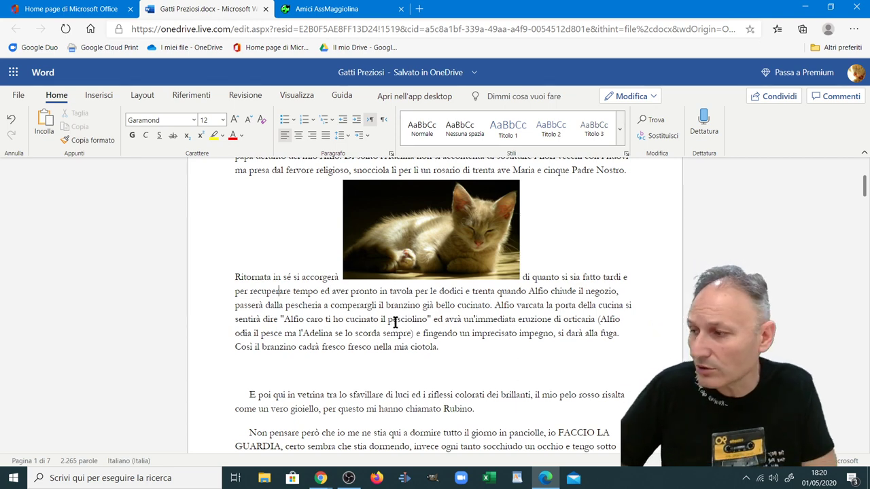
{"action": "scroll", "coordinate": [410, 339], "scroll_direction": "up", "scroll_amount": 3}
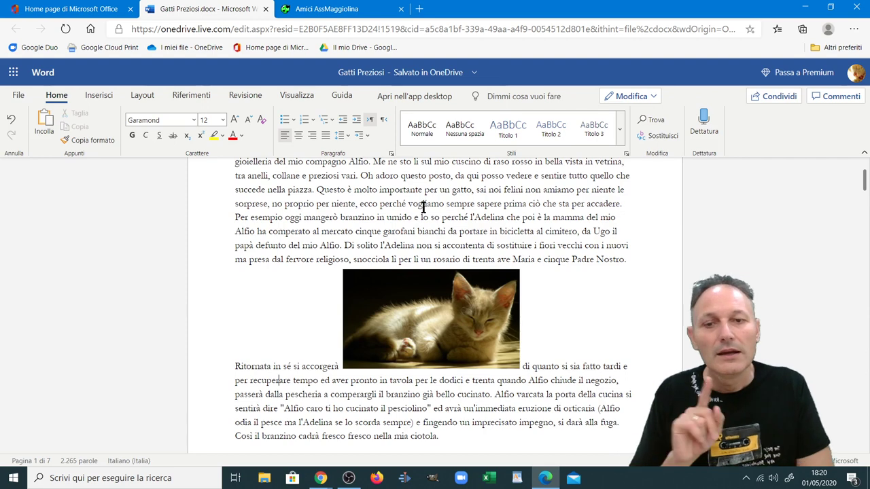
Wrap the kitten photo with Incorniciato a destra so the opening Rubino paragraph flows along its left
{"action": "left_click", "coordinate": [431, 318]}
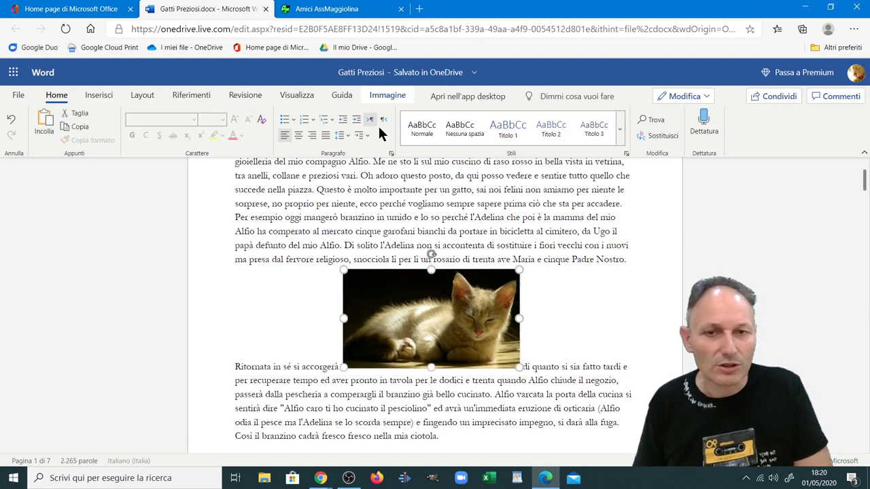
{"action": "left_click", "coordinate": [385, 96]}
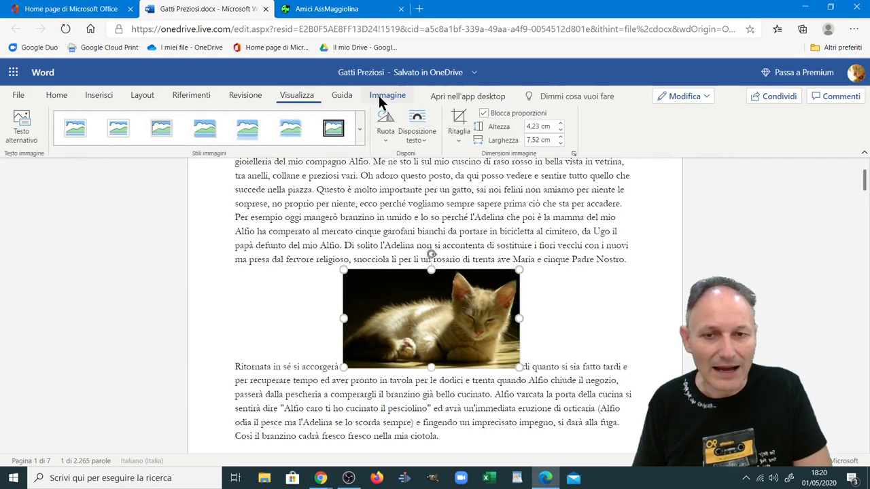
{"action": "left_click", "coordinate": [423, 134]}
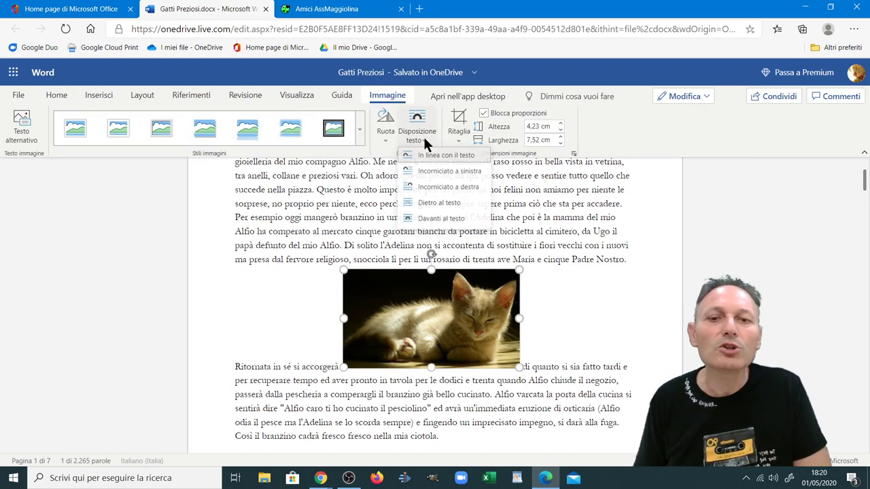
{"action": "left_click", "coordinate": [436, 190]}
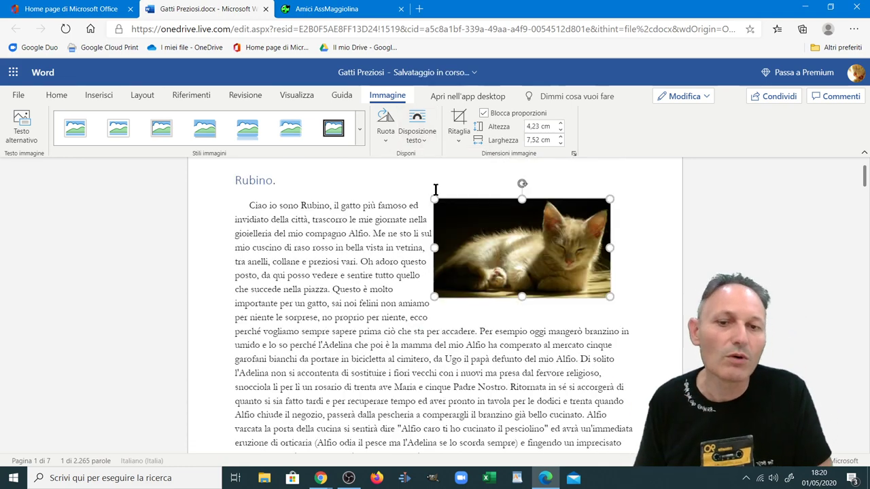
{"action": "left_click", "coordinate": [631, 339]}
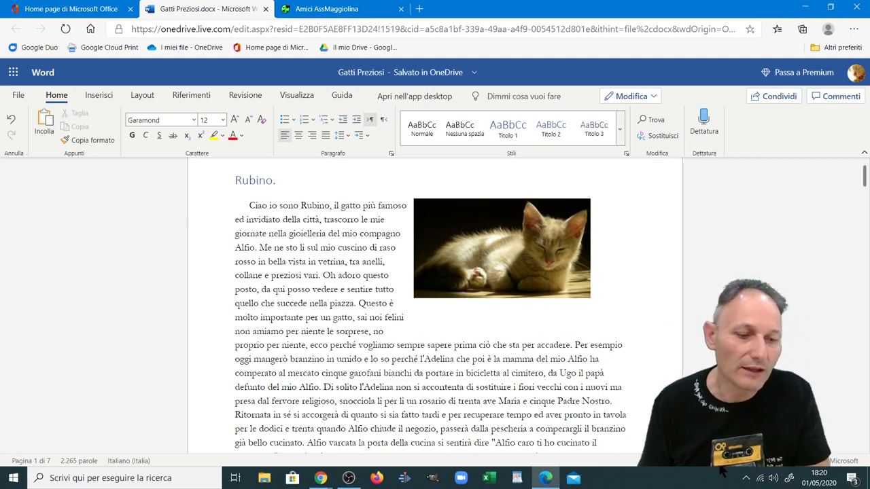
Drag the kitten photo down into the opening Rubino paragraph
{"action": "scroll", "coordinate": [332, 359], "scroll_direction": "down", "scroll_amount": 3}
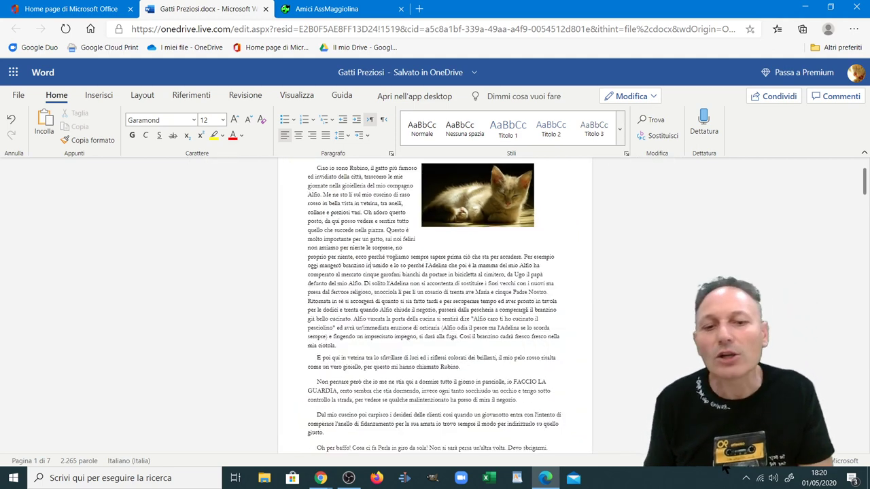
{"action": "scroll", "coordinate": [570, 442], "scroll_direction": "down", "scroll_amount": 1}
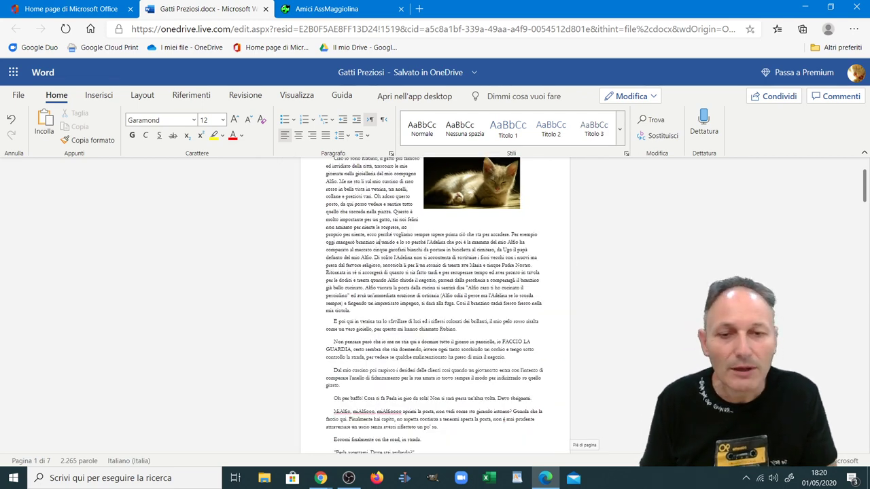
{"action": "left_click", "coordinate": [469, 254]}
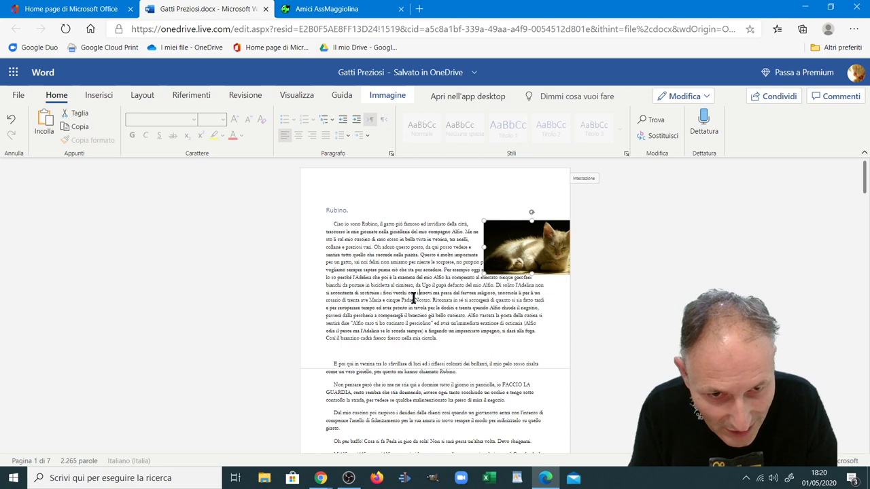
{"action": "left_click_drag", "start_coordinate": [527, 248], "coordinate": [372, 338]}
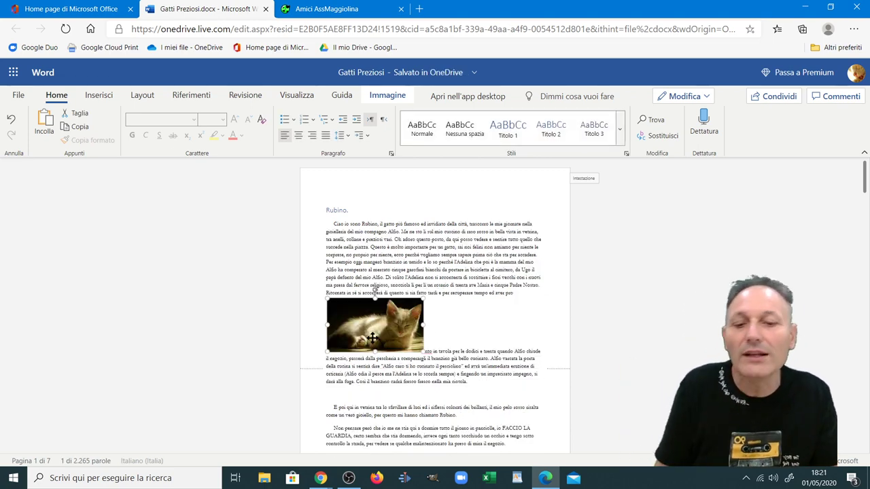
Switch the photo's wrapping from Incorniciato a destra to Incorniciato a sinistra, text flowing on its right
{"action": "left_click", "coordinate": [385, 95]}
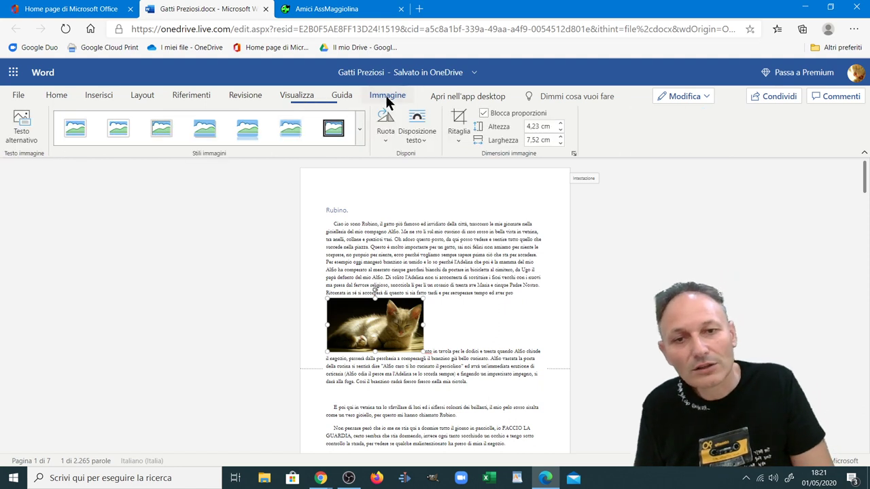
{"action": "left_click", "coordinate": [415, 133]}
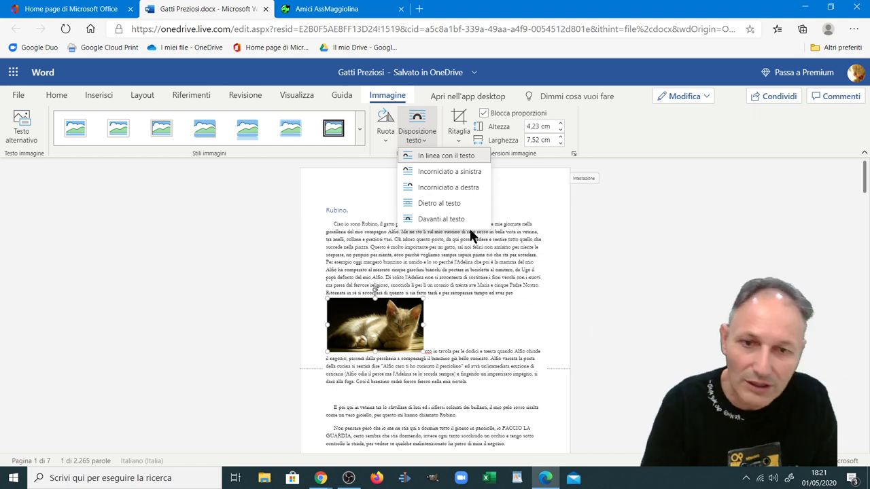
{"action": "left_click", "coordinate": [446, 190]}
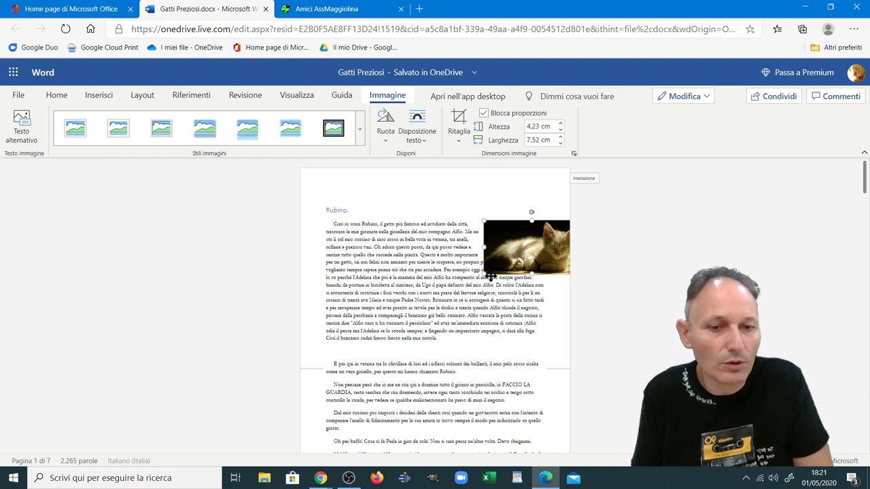
{"action": "left_click", "coordinate": [417, 130]}
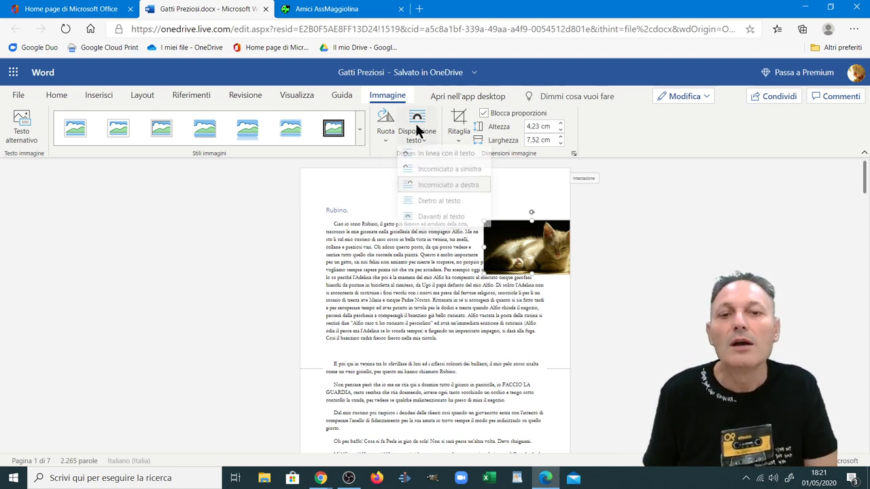
{"action": "left_click", "coordinate": [406, 175]}
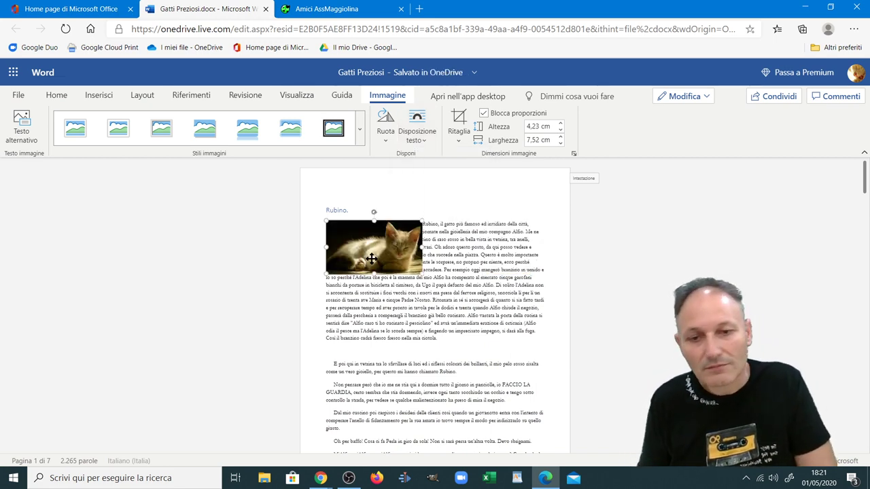
{"action": "left_click", "coordinate": [443, 296]}
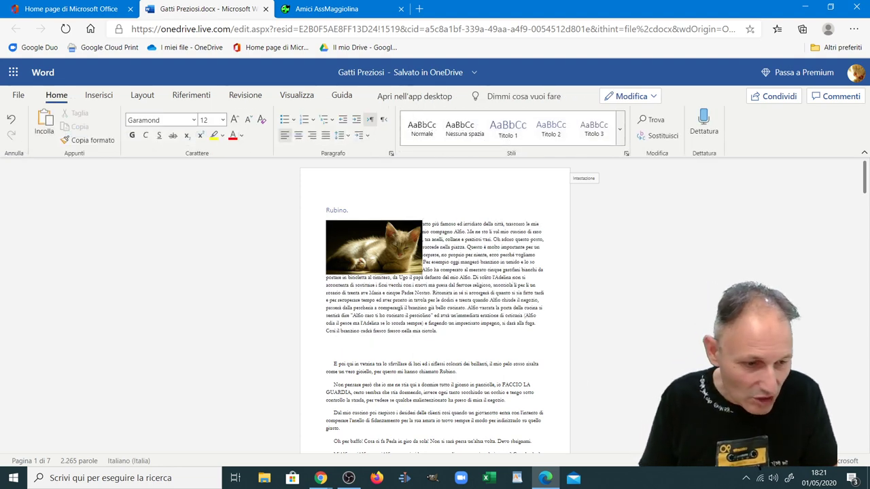
{"action": "scroll", "coordinate": [462, 356], "scroll_direction": "up", "scroll_amount": 5, "text": "ctrl"}
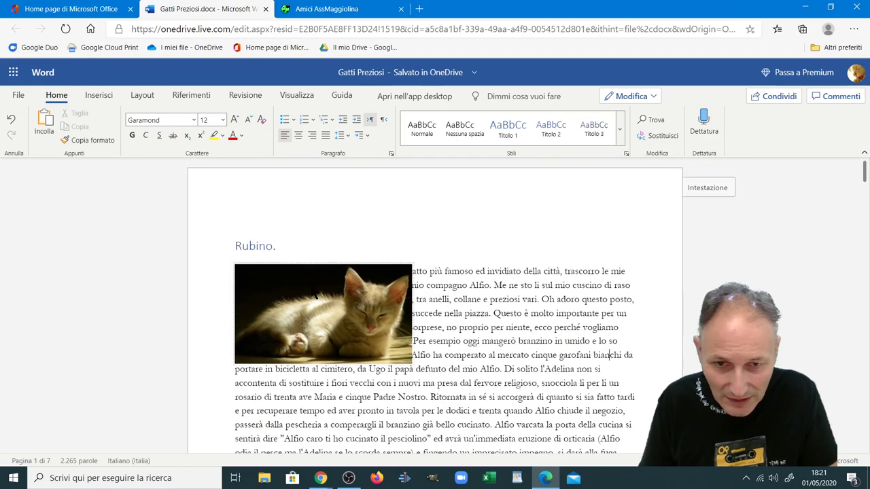
Reselect the left-wrapped kitten photo and show its Disposizione testo wrapping choices
{"action": "left_click", "coordinate": [462, 356]}
{"action": "left_click", "coordinate": [466, 329]}
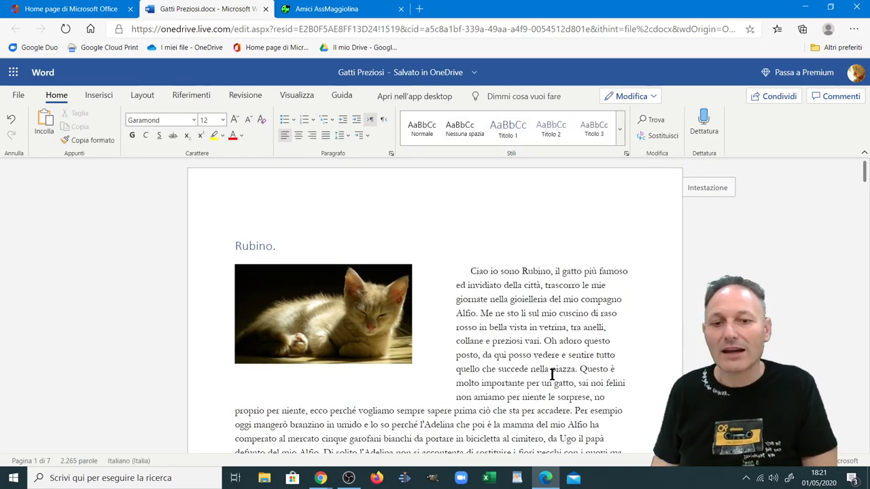
{"action": "scroll", "coordinate": [435, 324], "scroll_direction": "down", "scroll_amount": 1}
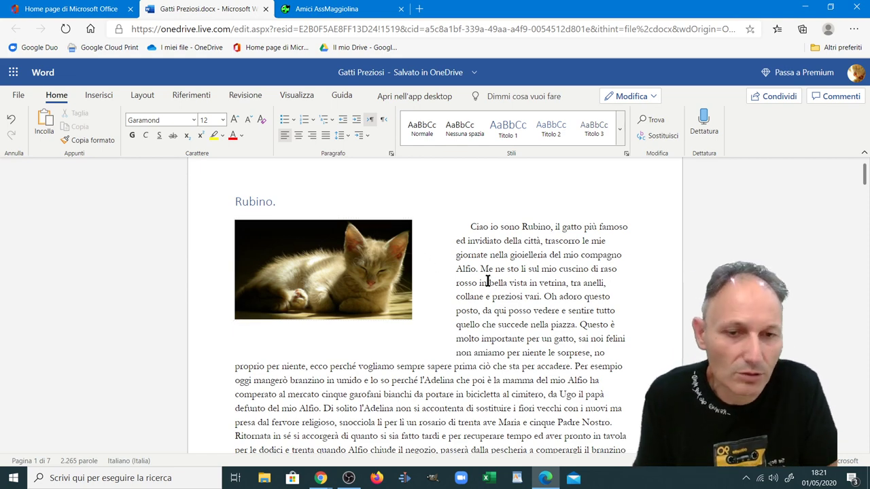
{"action": "left_click", "coordinate": [377, 279]}
{"action": "left_click", "coordinate": [508, 330]}
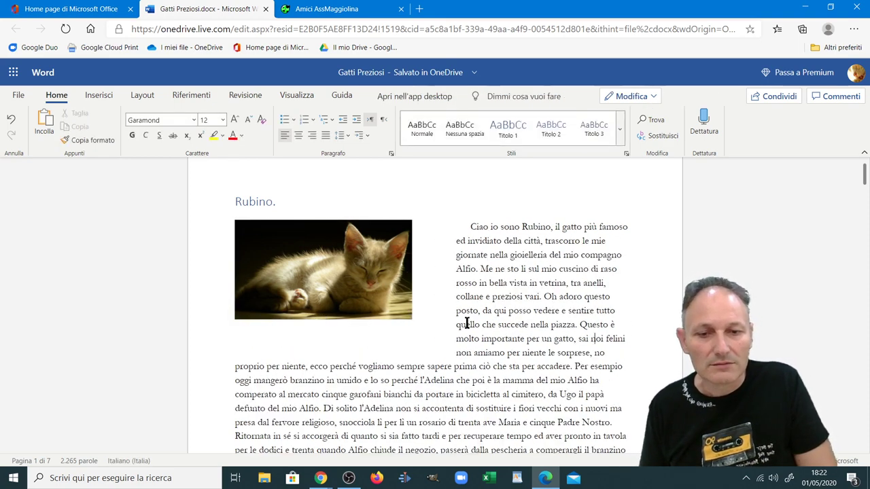
{"action": "left_click", "coordinate": [359, 296]}
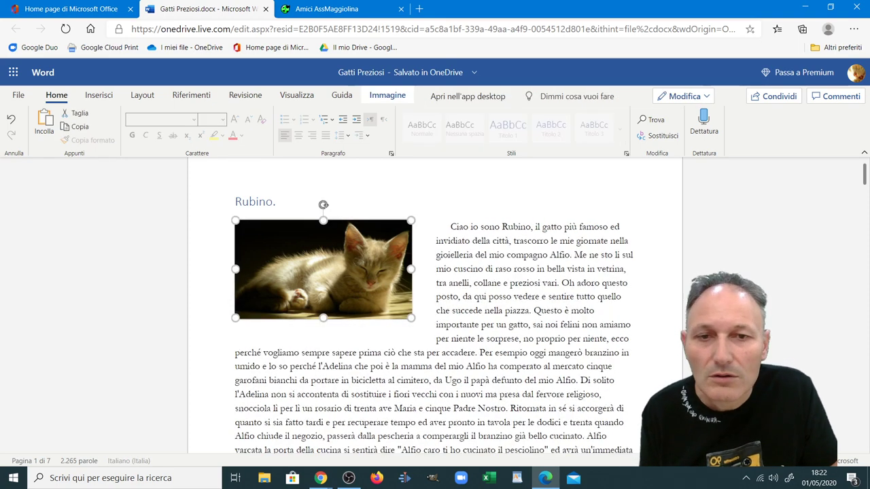
{"action": "left_click", "coordinate": [391, 96]}
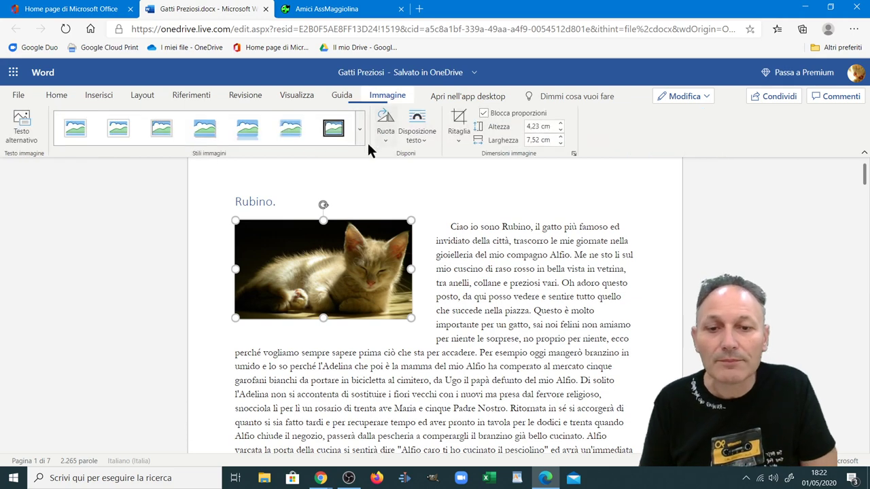
{"action": "left_click", "coordinate": [418, 139]}
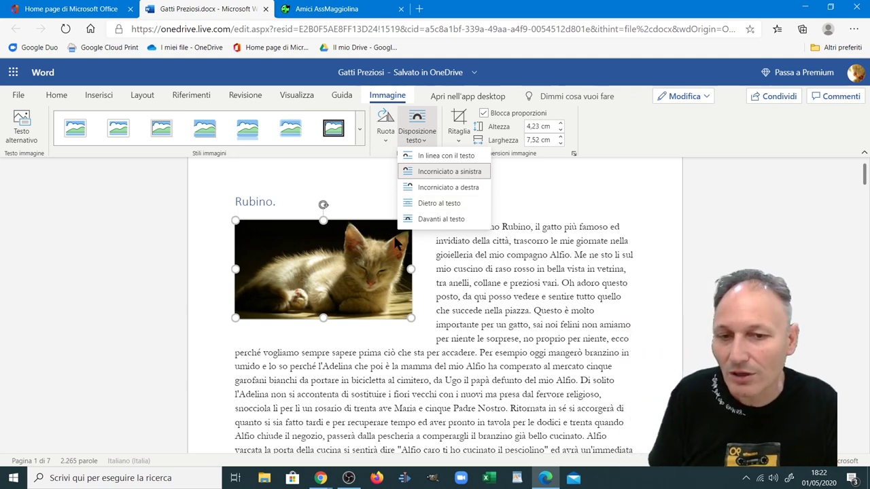
Set the kitten photo back to In linea con il testo and zoom out to view the page
{"action": "left_click", "coordinate": [505, 287]}
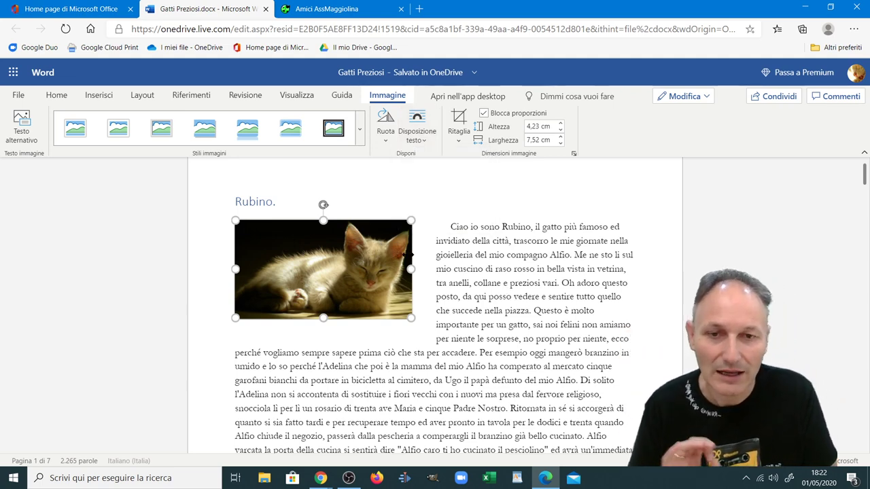
{"action": "left_click", "coordinate": [416, 131]}
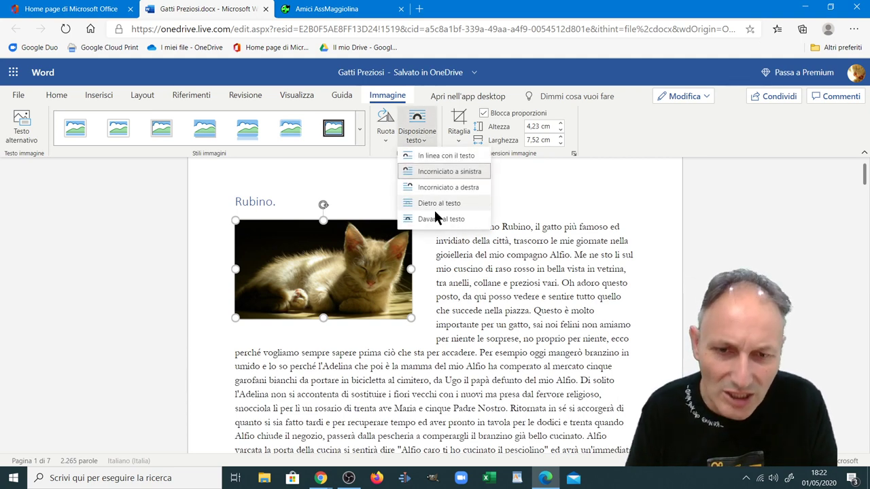
{"action": "left_click", "coordinate": [436, 156]}
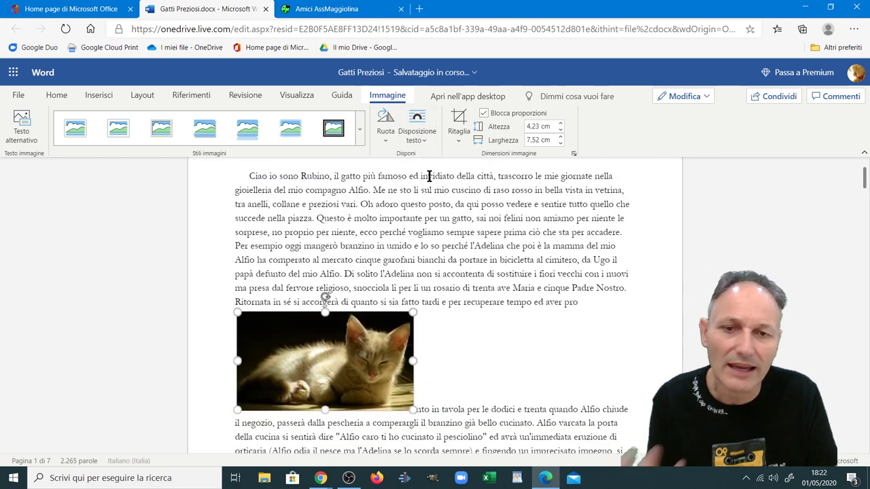
{"action": "scroll", "coordinate": [400, 249], "scroll_direction": "down", "scroll_amount": 1}
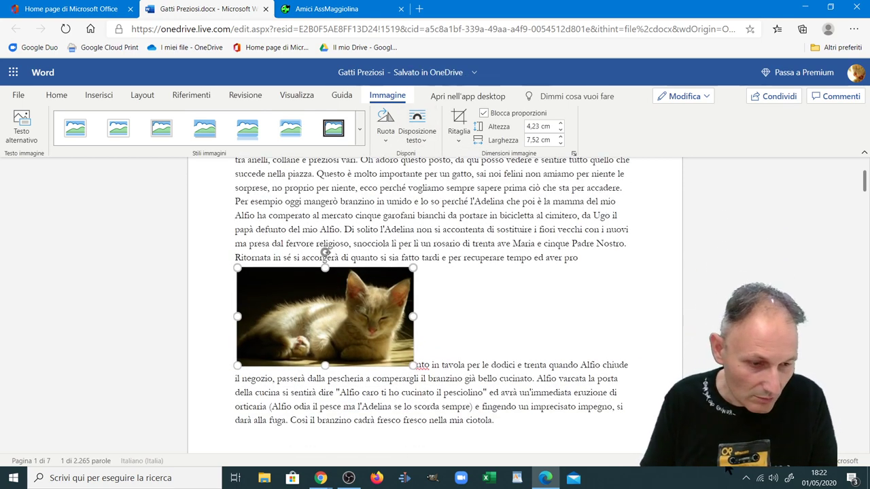
{"action": "key", "text": "ctrl+minus"}
{"action": "key", "text": "ctrl+minus"}
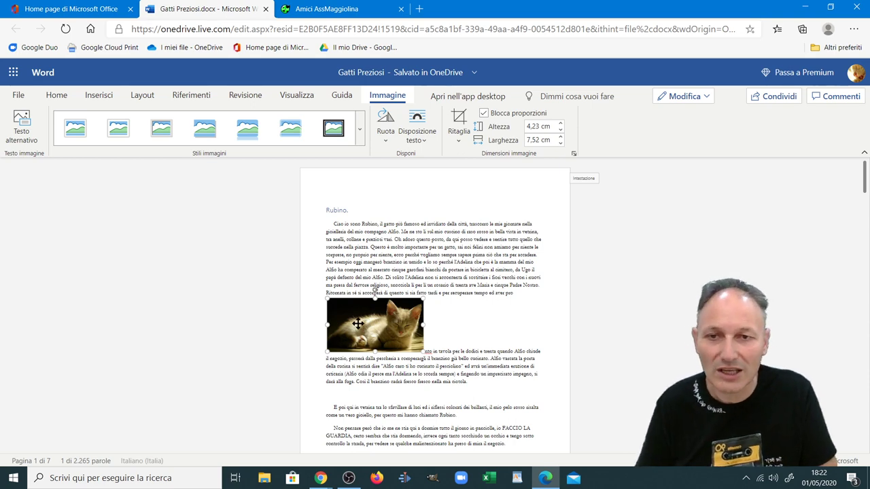
Enlarge the kitten photo to 9.38 × 16.71 cm and set its wrapping to Dietro al testo
{"action": "left_click_drag", "start_coordinate": [422, 349], "coordinate": [540, 446]}
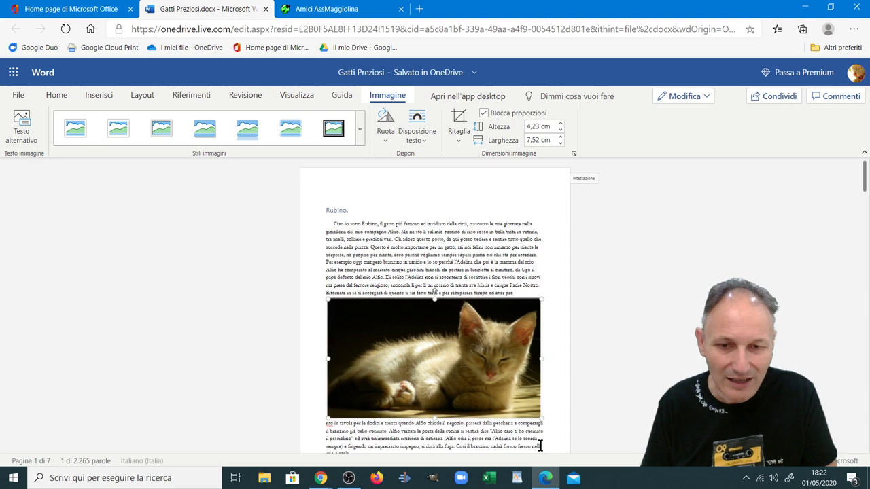
{"action": "scroll", "coordinate": [567, 346], "scroll_direction": "down", "scroll_amount": 3}
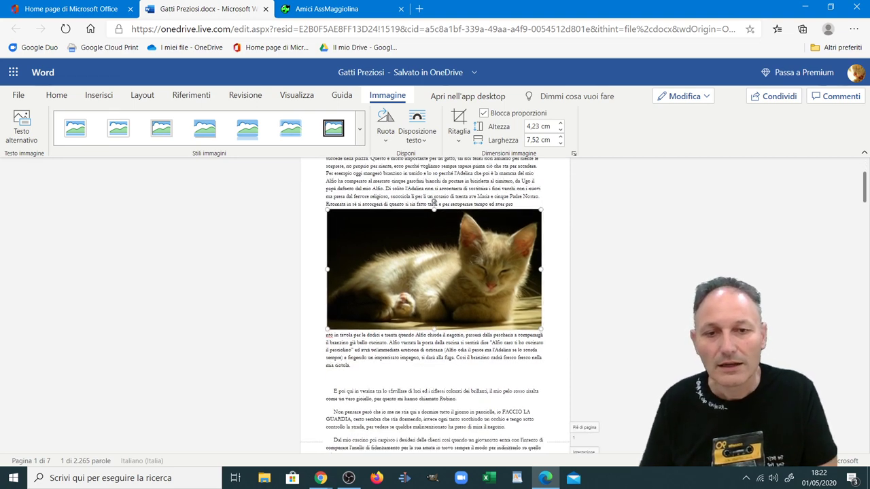
{"action": "left_click", "coordinate": [421, 138]}
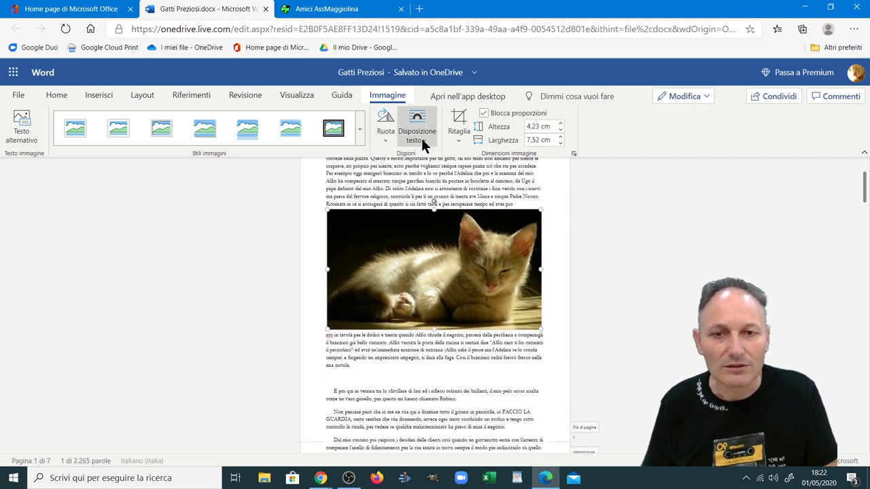
{"action": "left_click", "coordinate": [423, 204]}
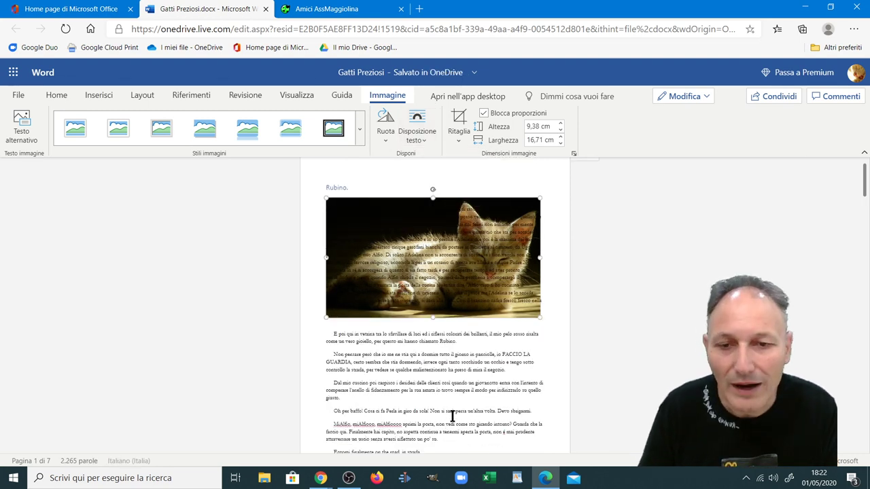
{"action": "left_click", "coordinate": [422, 353]}
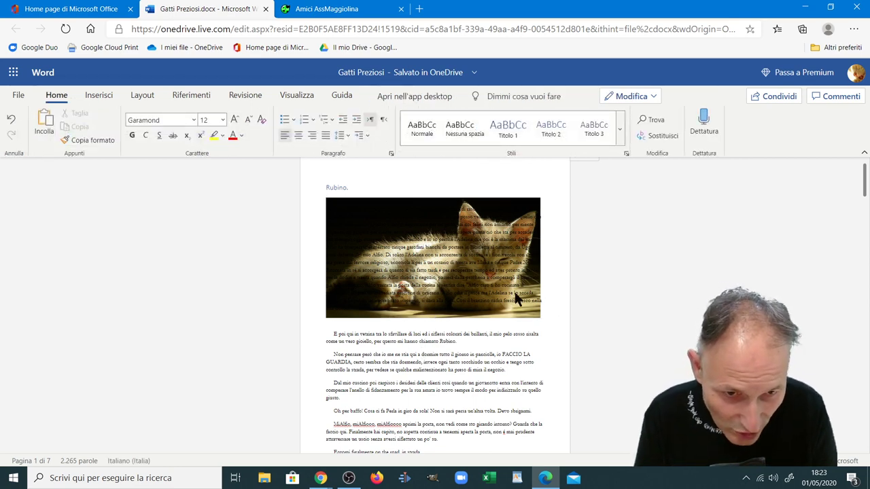
Make the opening Rubino paragraph text lying over the kitten photo white, then select the photo
{"action": "left_click_drag", "start_coordinate": [517, 298], "coordinate": [304, 191]}
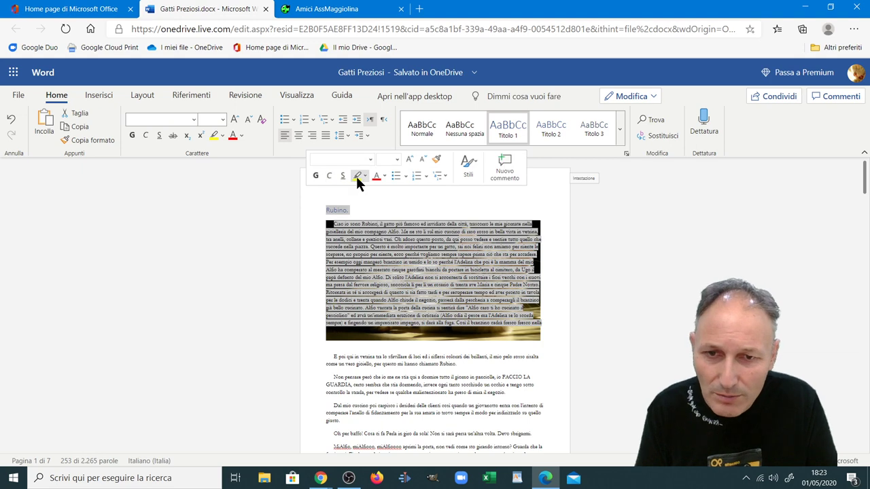
{"action": "left_click", "coordinate": [384, 176]}
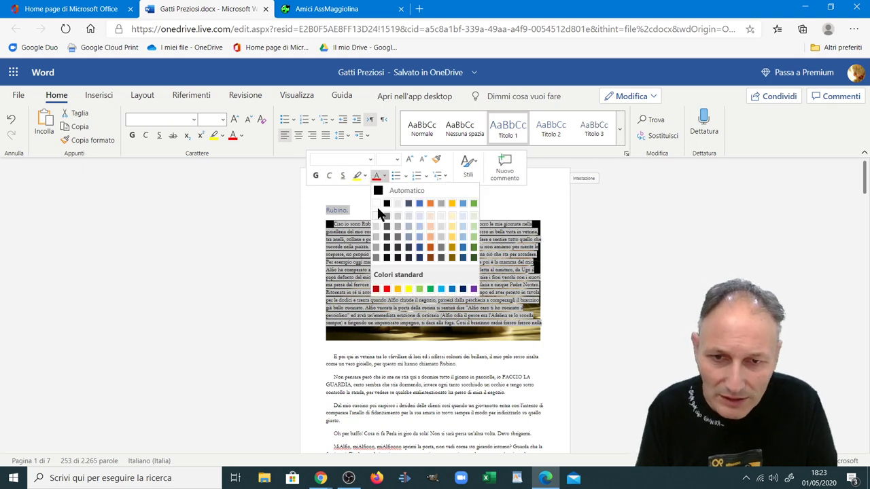
{"action": "left_click", "coordinate": [378, 204]}
{"action": "left_click", "coordinate": [432, 404]}
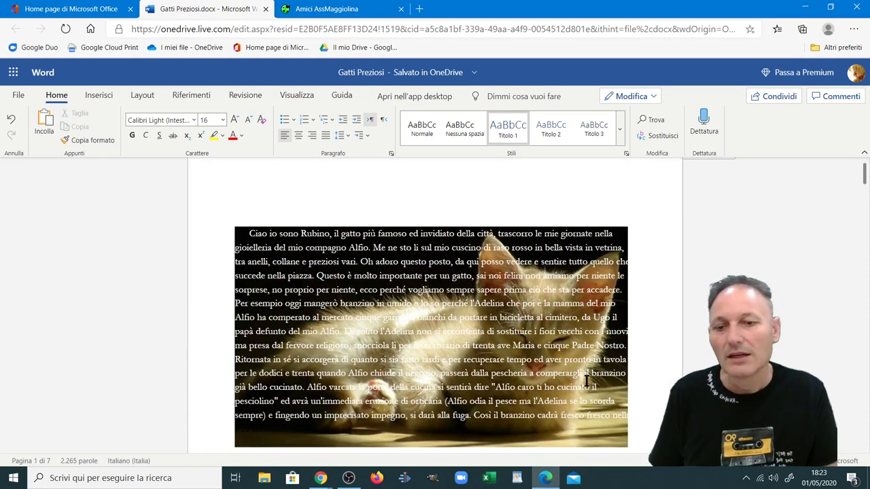
{"action": "scroll", "coordinate": [587, 379], "scroll_direction": "down", "scroll_amount": 1}
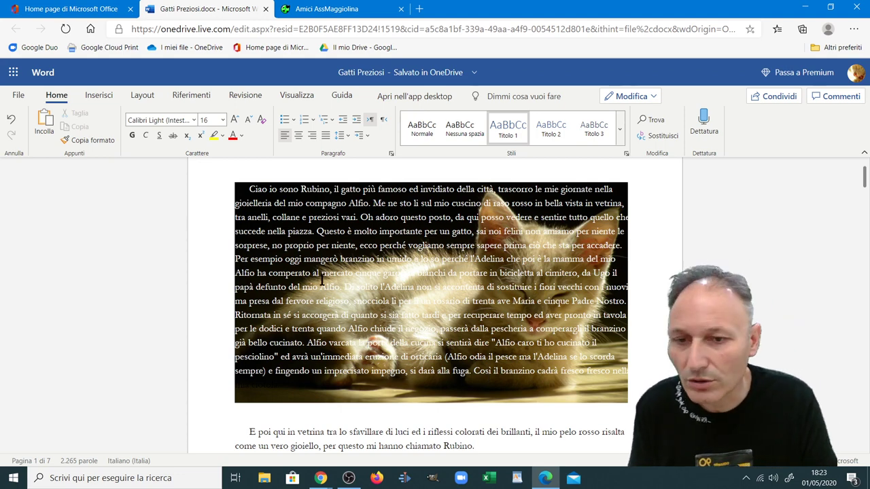
{"action": "left_click", "coordinate": [365, 401]}
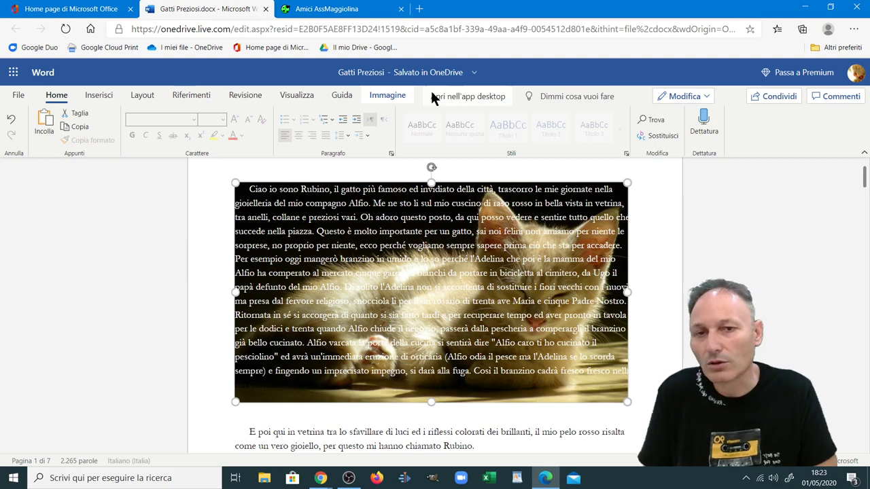
Apply the rounded black frame with reflection style from Stili immagini to the kitten photo
{"action": "left_click", "coordinate": [394, 96]}
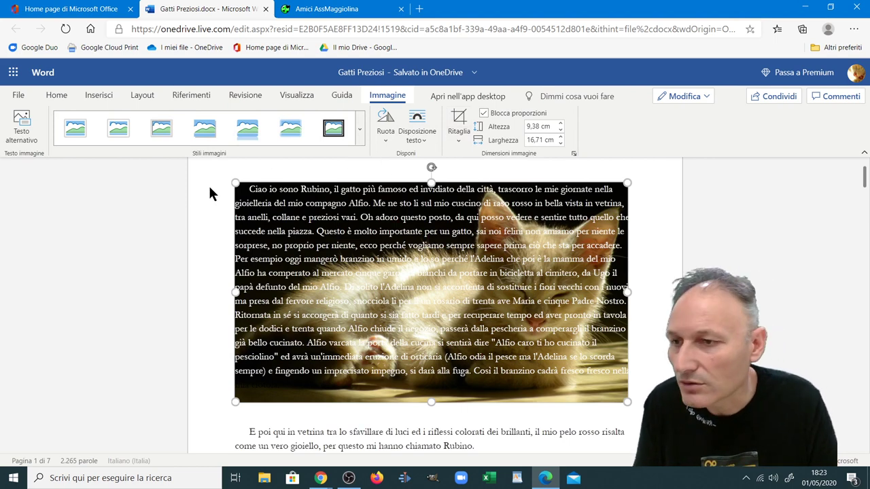
{"action": "left_click", "coordinate": [360, 136]}
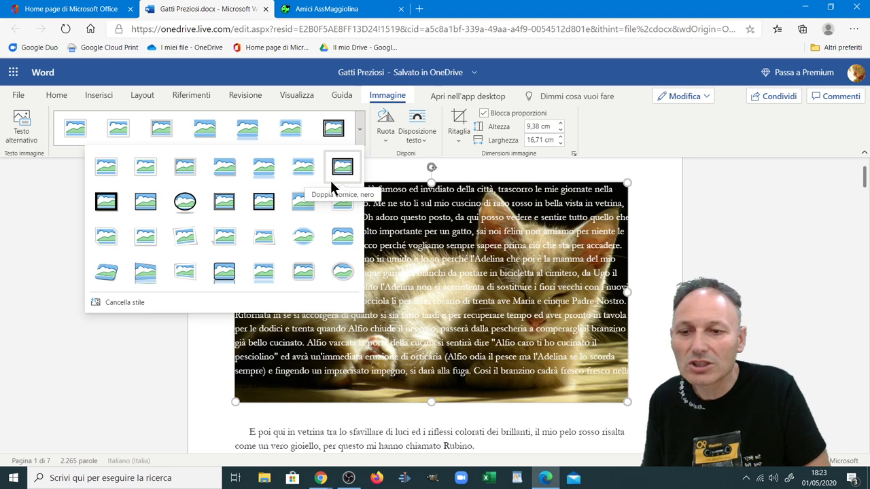
{"action": "left_click", "coordinate": [221, 272]}
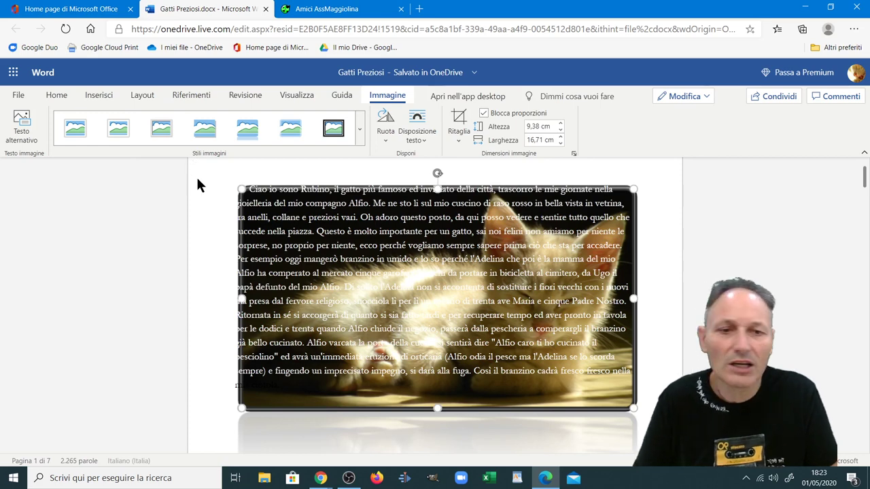
{"action": "scroll", "coordinate": [218, 246], "scroll_direction": "down", "scroll_amount": 1}
{"action": "scroll", "coordinate": [212, 246], "scroll_direction": "down", "scroll_amount": 2}
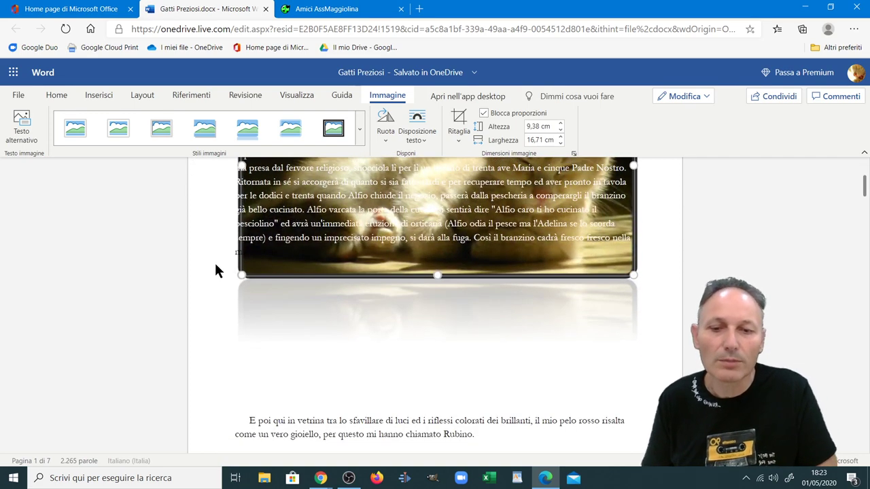
{"action": "scroll", "coordinate": [227, 286], "scroll_direction": "up", "scroll_amount": 2}
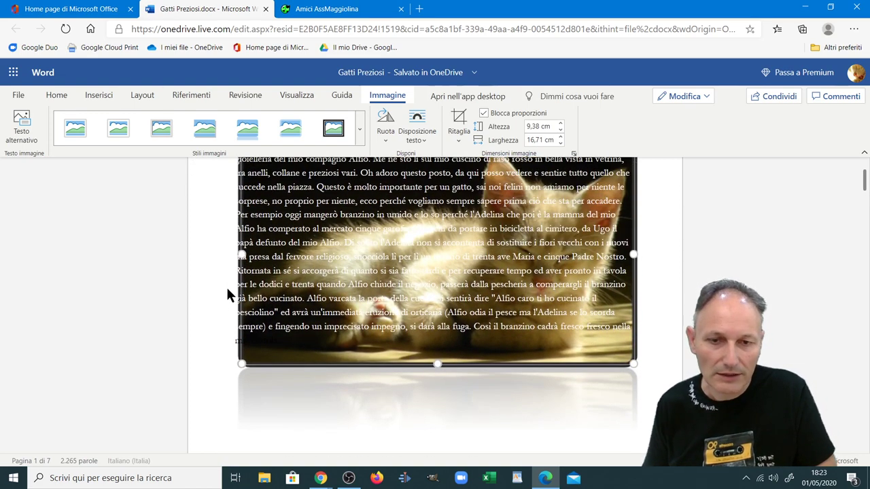
{"action": "scroll", "coordinate": [204, 315], "scroll_direction": "up", "scroll_amount": 2}
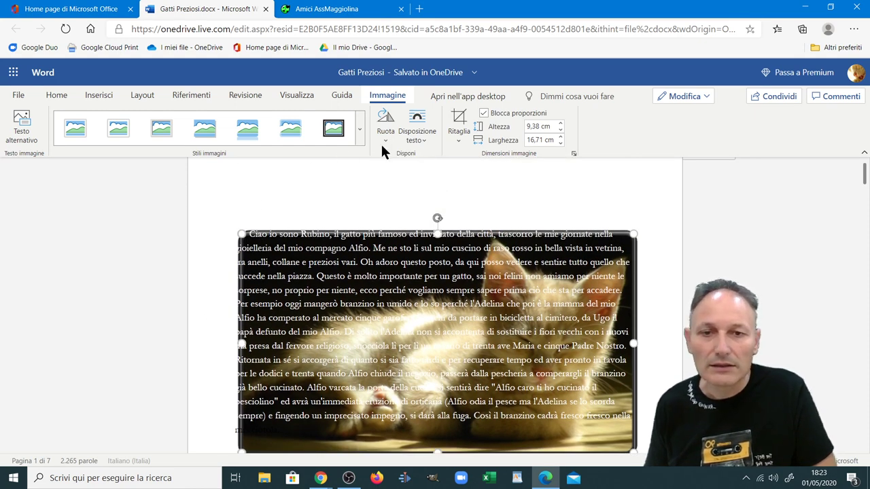
Change the kitten photo's wrapping so it no longer sits behind the text
{"action": "left_click", "coordinate": [413, 135]}
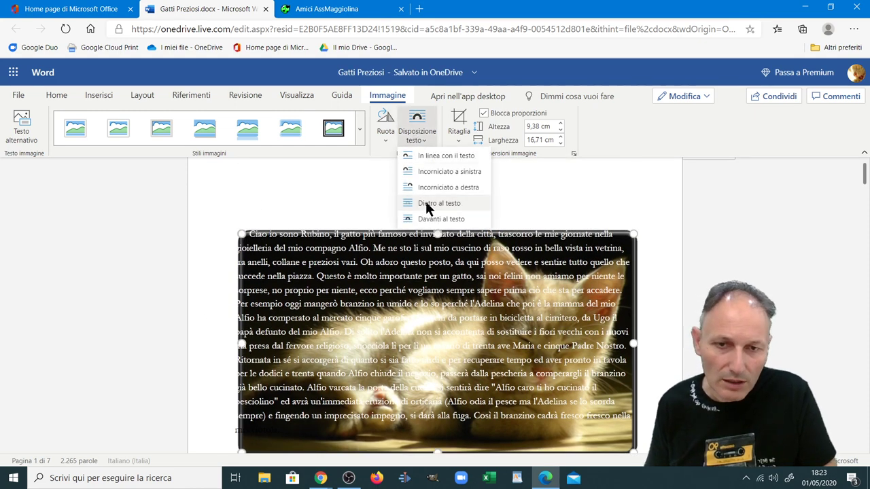
{"action": "left_click", "coordinate": [429, 154]}
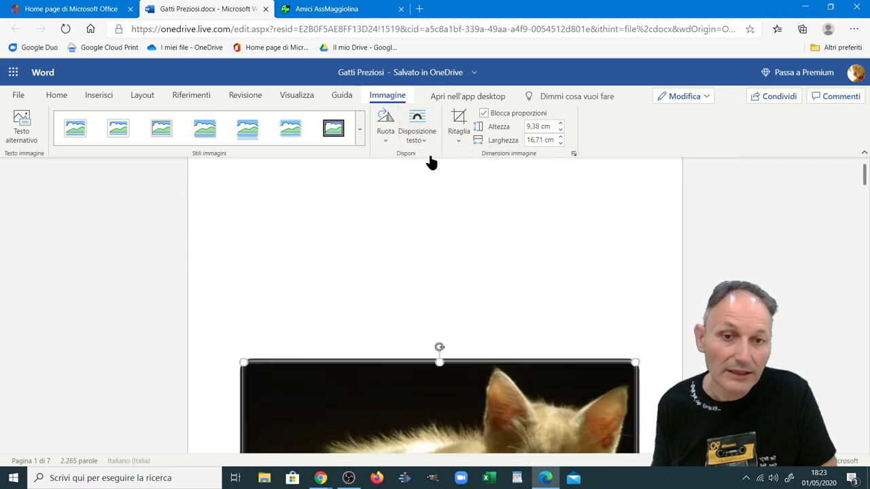
{"action": "scroll", "coordinate": [307, 340], "scroll_direction": "down", "scroll_amount": 2}
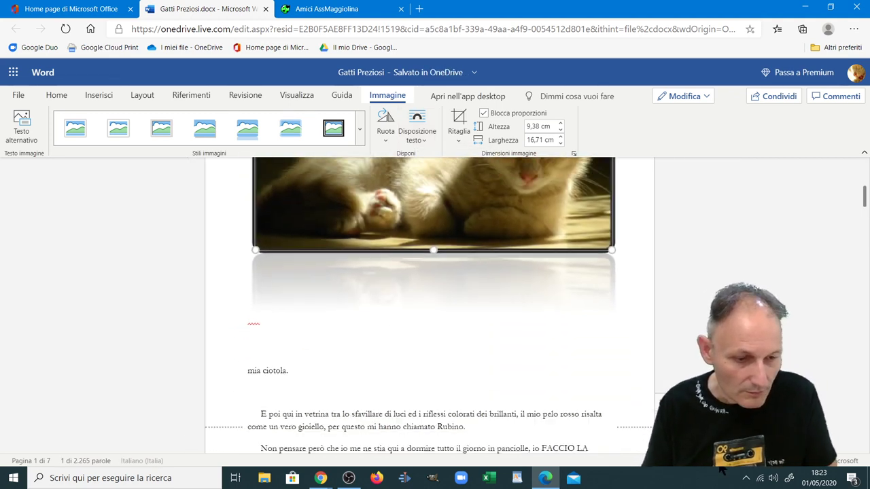
{"action": "scroll", "coordinate": [435, 306], "scroll_direction": "down", "scroll_amount": 5, "text": "ctrl"}
{"action": "scroll", "coordinate": [435, 306], "scroll_direction": "down", "scroll_amount": 3, "text": "ctrl"}
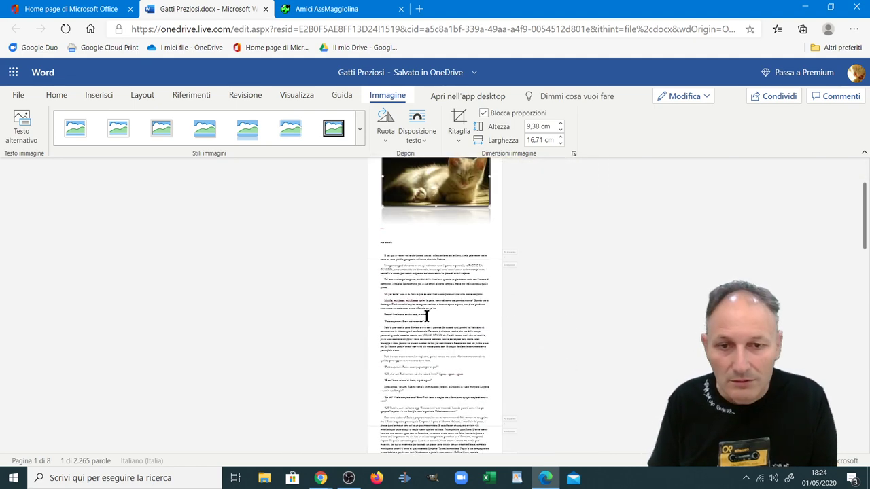
{"action": "scroll", "coordinate": [425, 314], "scroll_direction": "down", "scroll_amount": 3}
{"action": "scroll", "coordinate": [423, 315], "scroll_direction": "down", "scroll_amount": 2}
{"action": "scroll", "coordinate": [423, 314], "scroll_direction": "up", "scroll_amount": 5}
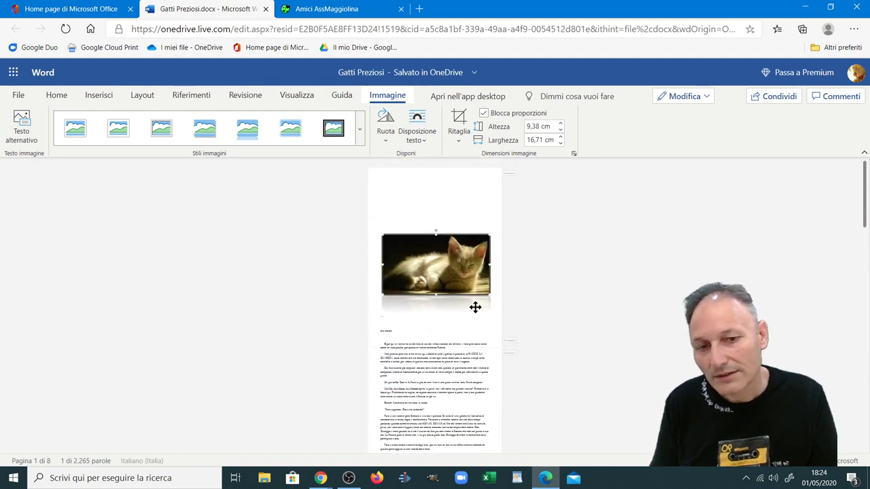
Give the photo a thick pale frame, shrink it to about half width, and click after 'mia ciotola.'
{"action": "left_click", "coordinate": [359, 130]}
{"action": "left_click", "coordinate": [186, 171]}
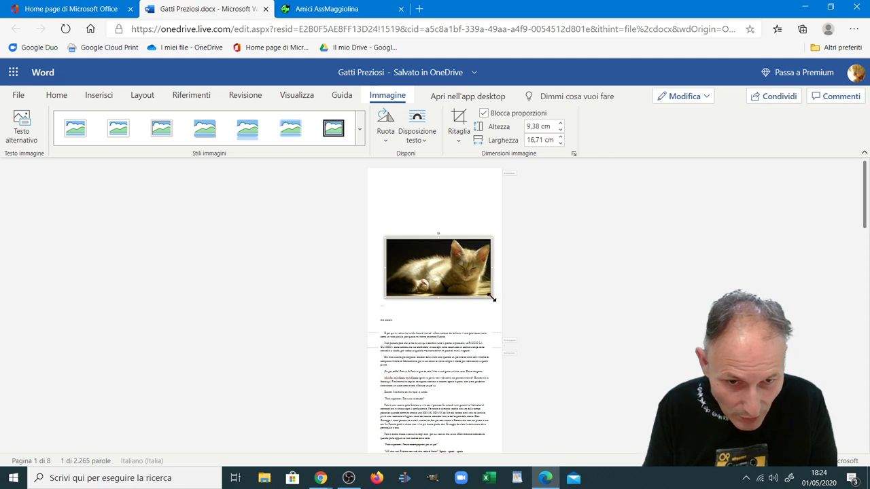
{"action": "left_click_drag", "start_coordinate": [491, 298], "coordinate": [430, 262]}
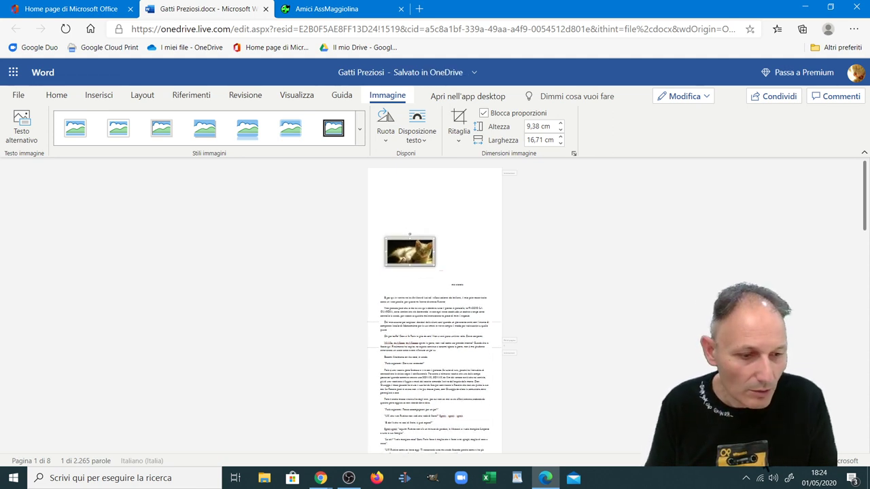
{"action": "scroll", "coordinate": [435, 306], "scroll_direction": "up", "scroll_amount": 5}
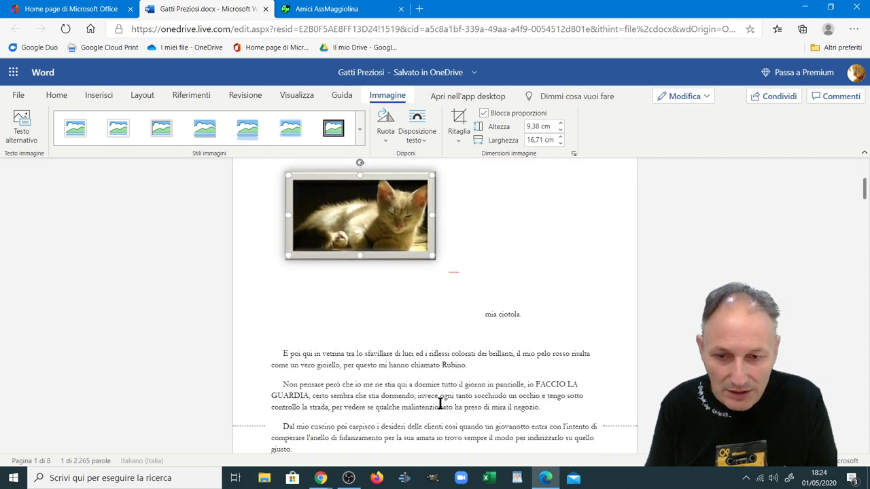
{"action": "scroll", "coordinate": [484, 286], "scroll_direction": "down", "scroll_amount": 2}
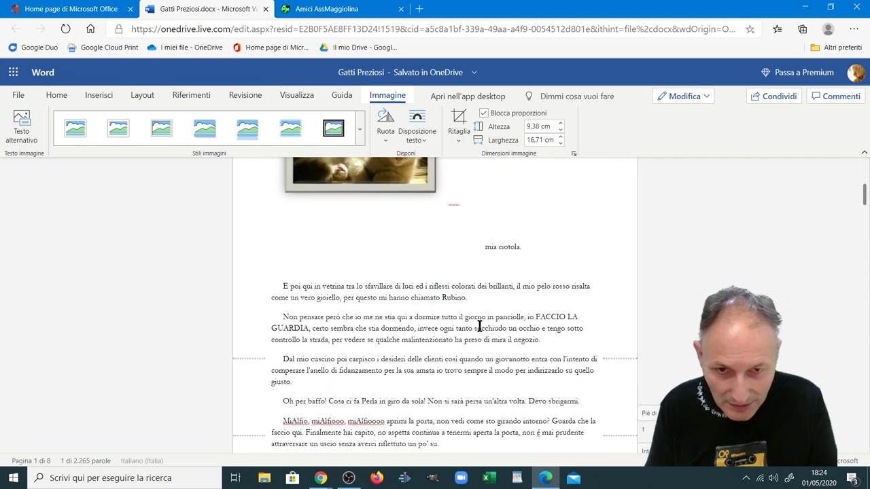
{"action": "left_click", "coordinate": [481, 326]}
{"action": "scroll", "coordinate": [408, 347], "scroll_direction": "up", "scroll_amount": 2}
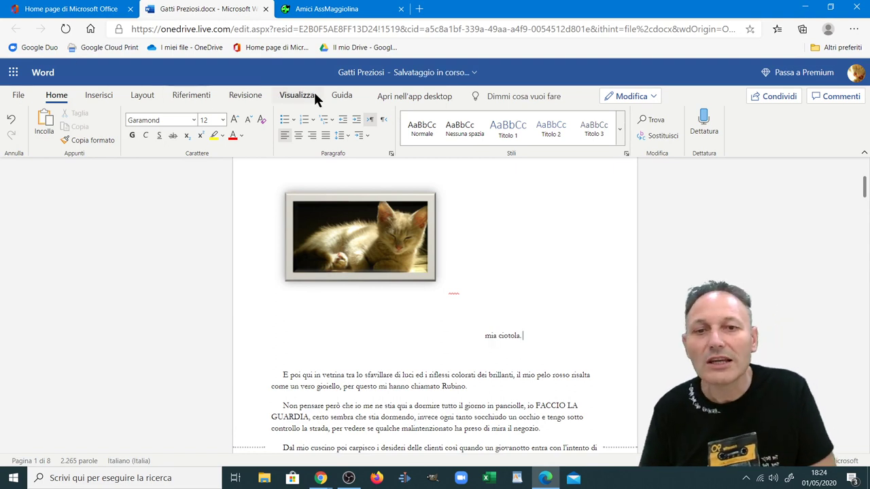
Insert Candy.jpeg from the Documenti folder and shrink it to 5.62 × 7.49 cm
{"action": "left_click", "coordinate": [102, 95]}
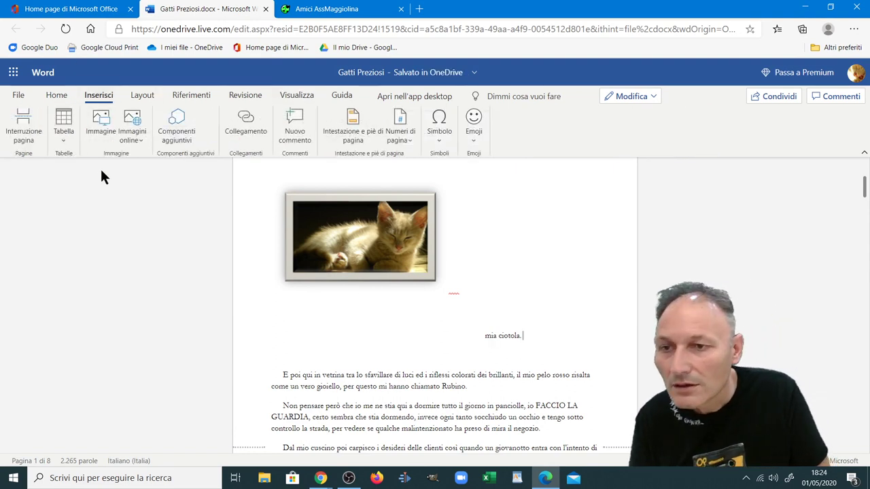
{"action": "left_click", "coordinate": [102, 126]}
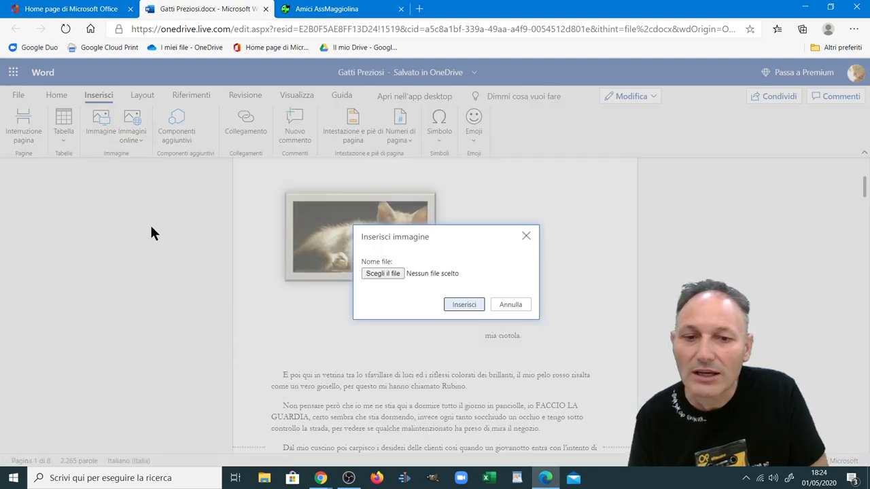
{"action": "left_click", "coordinate": [379, 274]}
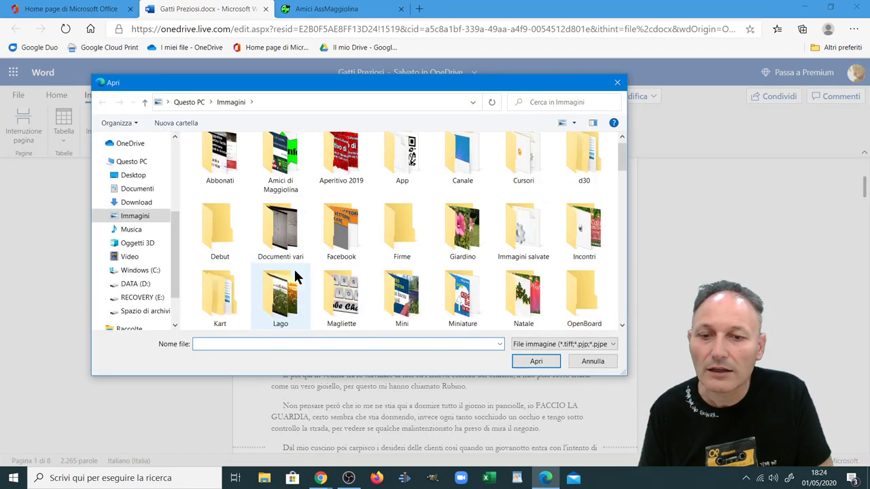
{"action": "scroll", "coordinate": [293, 267], "scroll_direction": "down", "scroll_amount": 1}
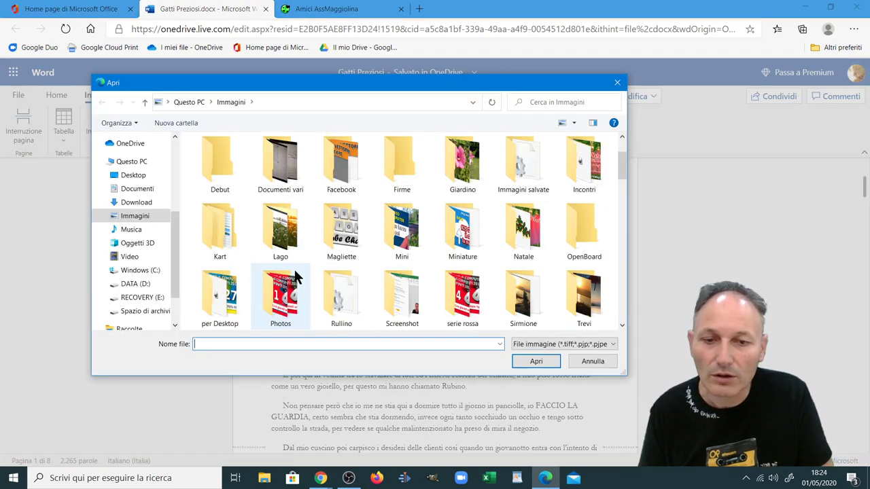
{"action": "left_click", "coordinate": [133, 190]}
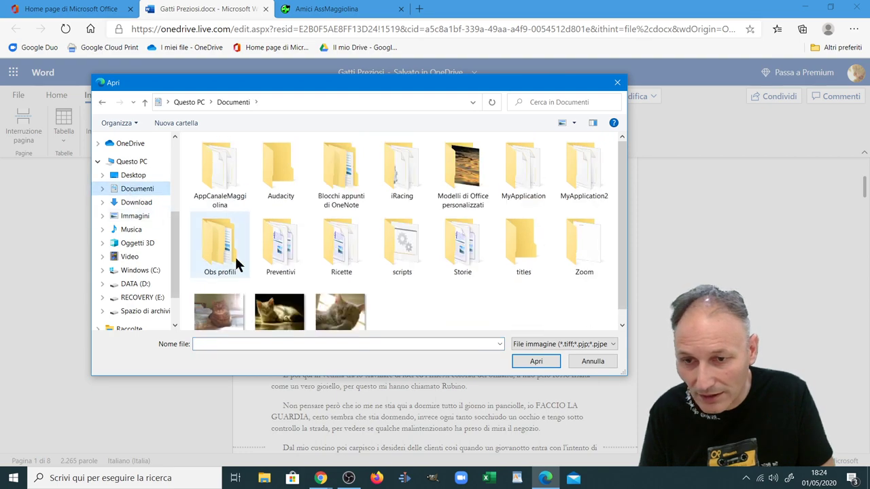
{"action": "double_click", "coordinate": [216, 289]}
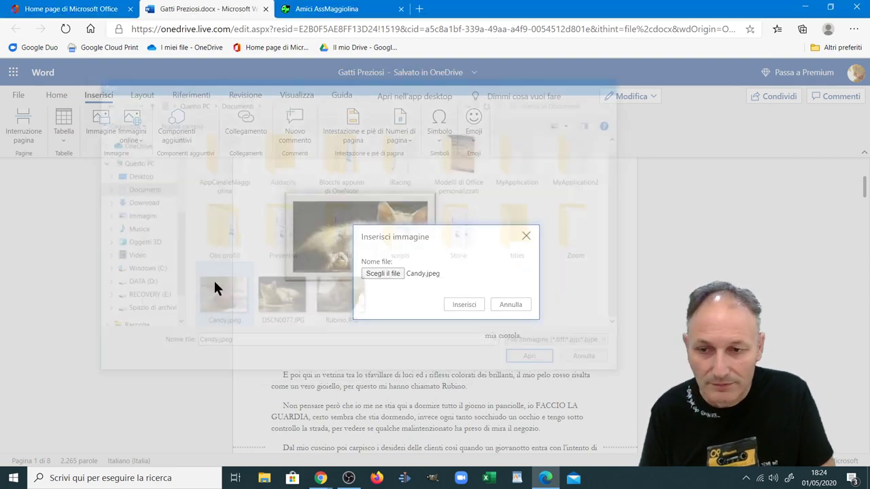
{"action": "left_click", "coordinate": [462, 304]}
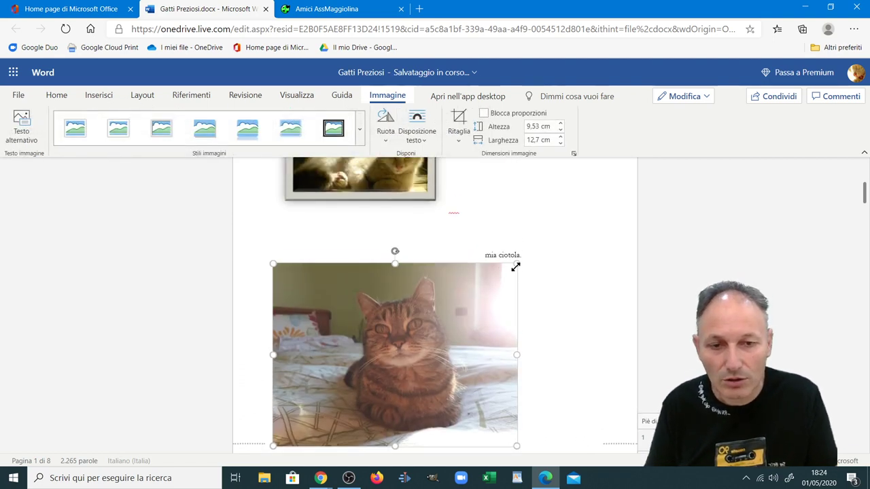
{"action": "left_click_drag", "start_coordinate": [515, 267], "coordinate": [333, 344]}
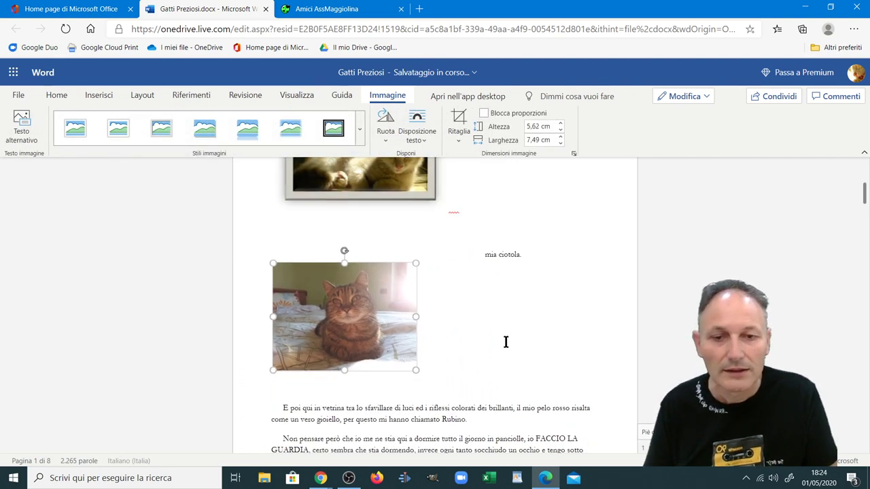
Centre the framed kitten photo on the page using the paragraph alignment
{"action": "scroll", "coordinate": [338, 377], "scroll_direction": "up", "scroll_amount": 2}
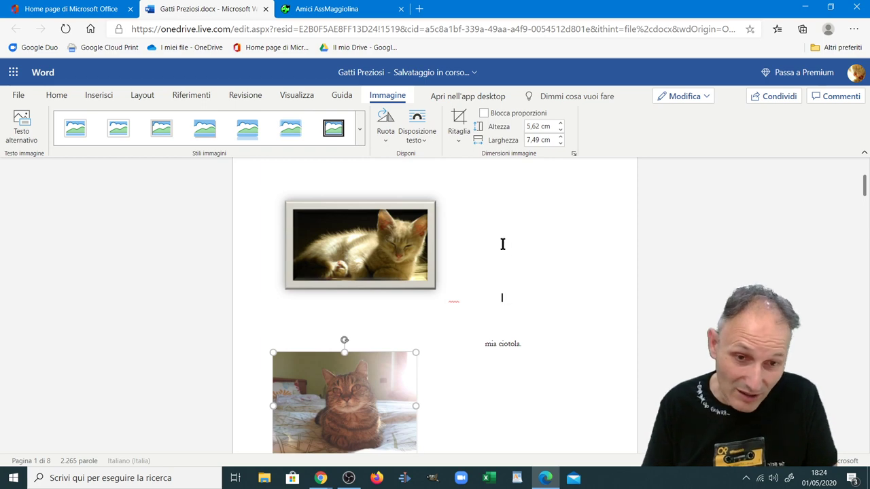
{"action": "scroll", "coordinate": [487, 367], "scroll_direction": "up", "scroll_amount": 2}
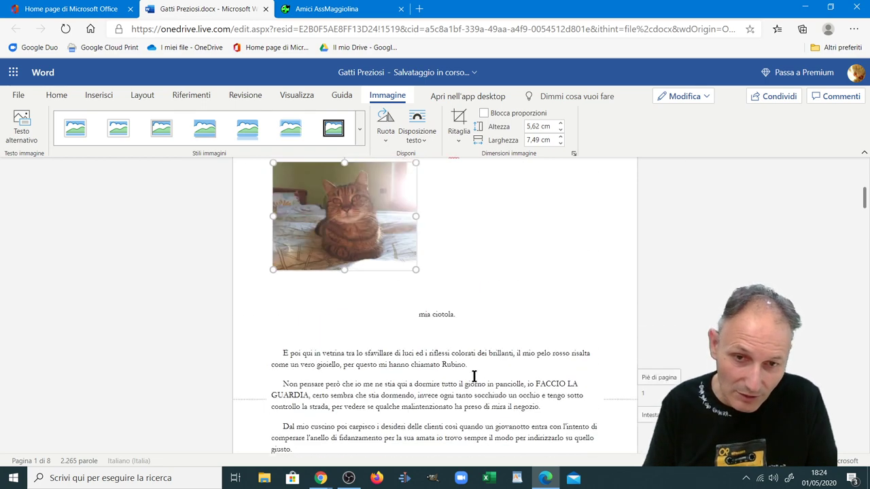
{"action": "scroll", "coordinate": [476, 372], "scroll_direction": "up", "scroll_amount": 3}
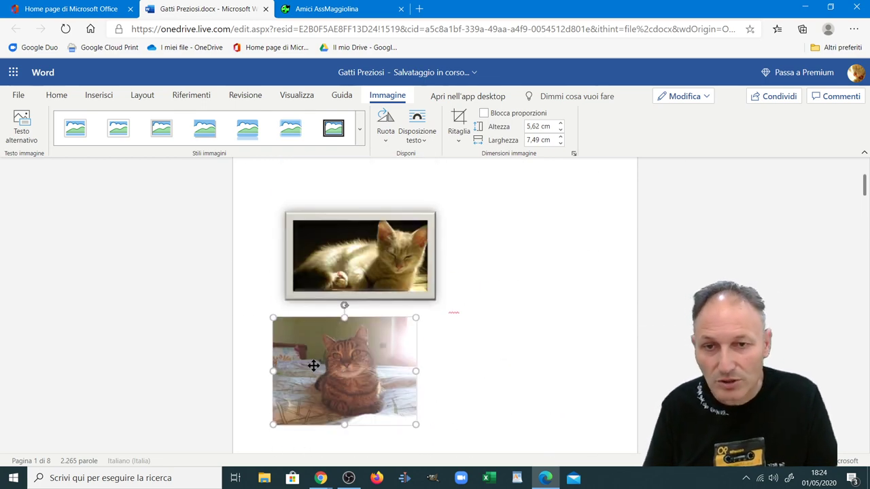
{"action": "left_click", "coordinate": [329, 247]}
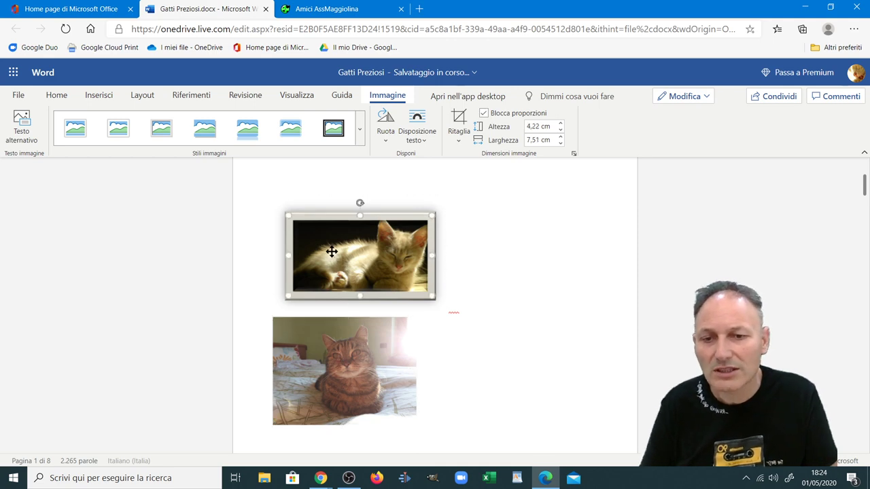
{"action": "left_click", "coordinate": [64, 93]}
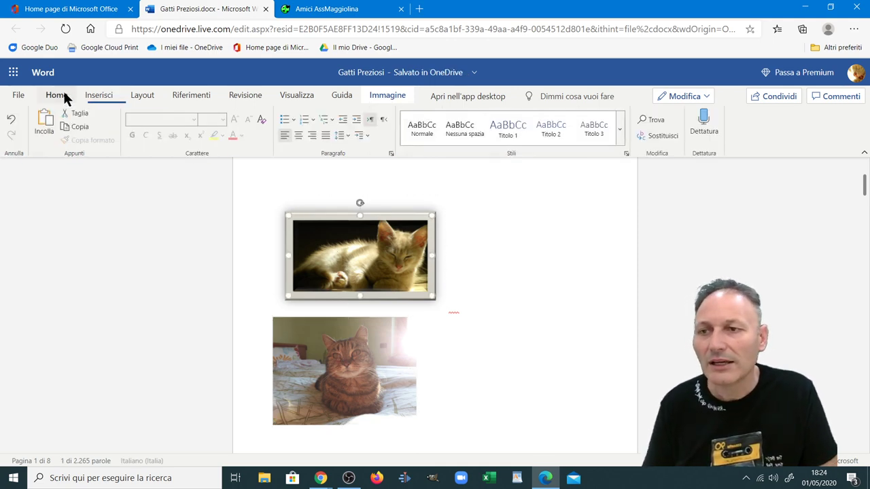
{"action": "left_click", "coordinate": [299, 134]}
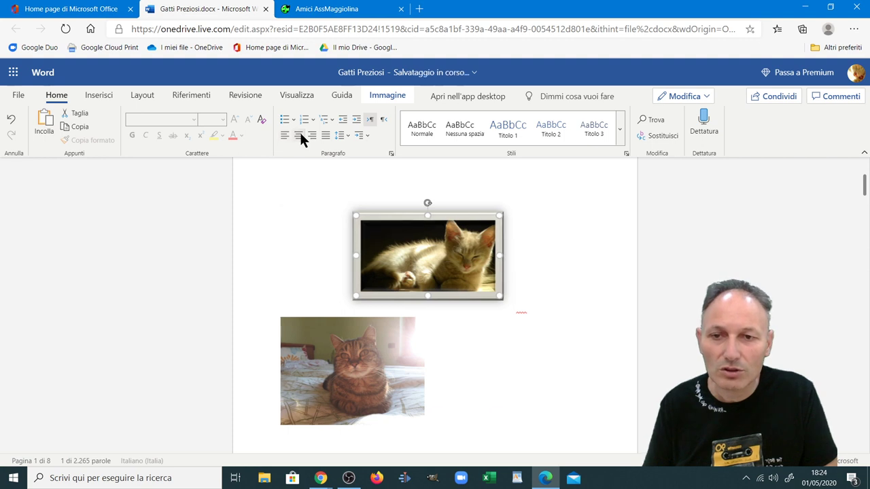
Centre the Candy cat photo too, then review both photos stacked above 'mia ciotola.'
{"action": "left_click", "coordinate": [336, 339]}
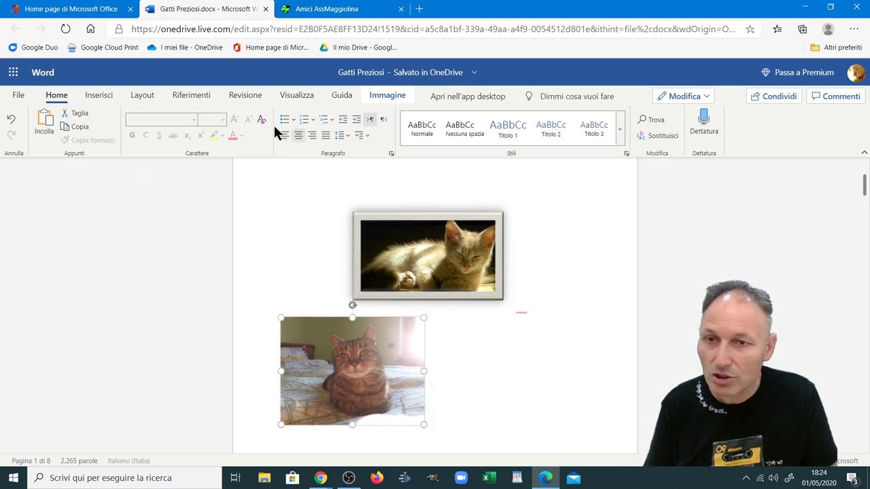
{"action": "left_click", "coordinate": [298, 136]}
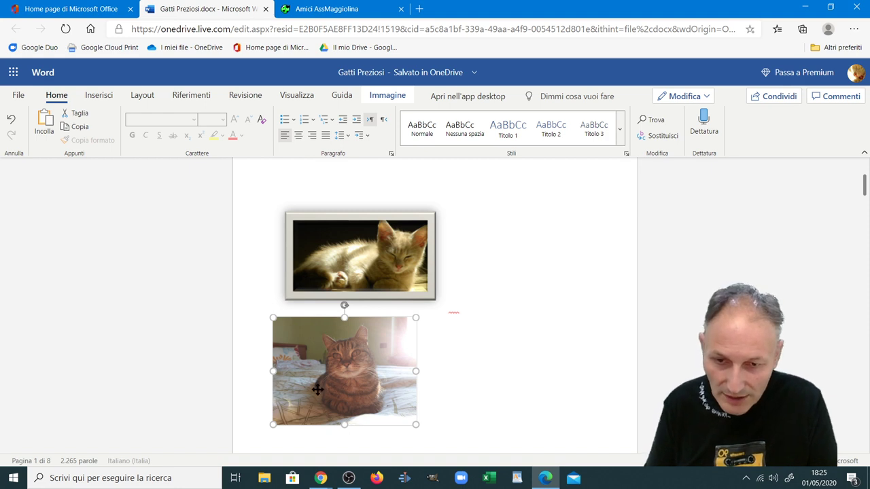
{"action": "left_click", "coordinate": [298, 134]}
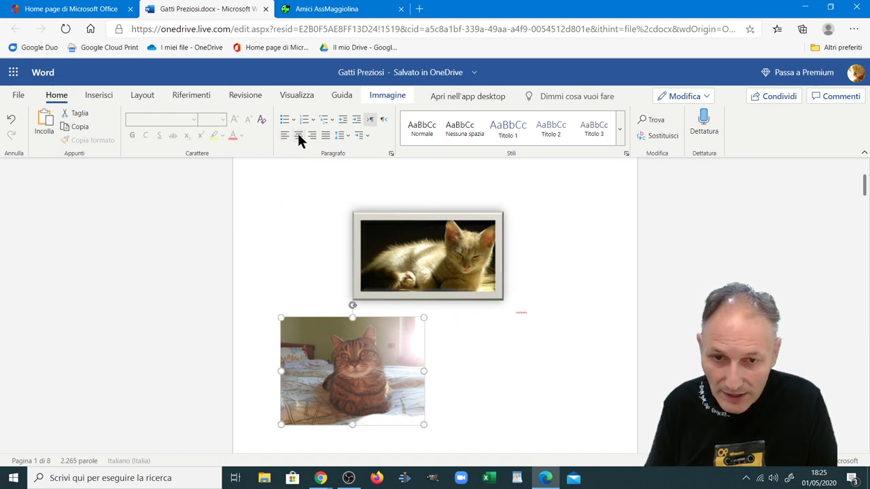
{"action": "left_click", "coordinate": [297, 134]}
{"action": "left_click", "coordinate": [297, 135]}
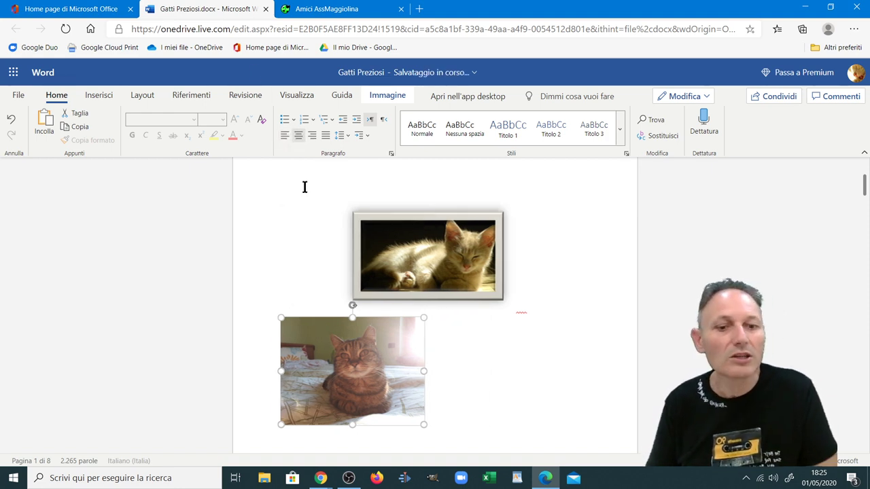
{"action": "scroll", "coordinate": [325, 248], "scroll_direction": "down", "scroll_amount": 2}
{"action": "scroll", "coordinate": [325, 249], "scroll_direction": "down", "scroll_amount": 1}
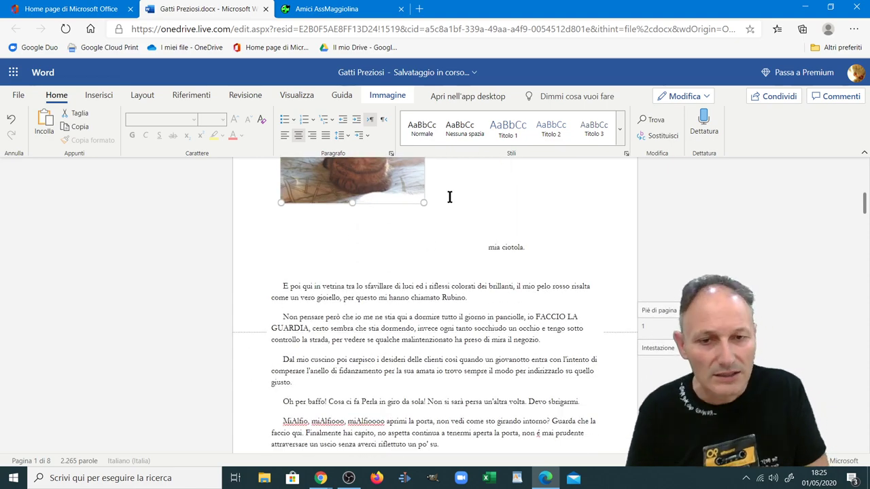
{"action": "scroll", "coordinate": [439, 217], "scroll_direction": "down", "scroll_amount": 1}
{"action": "left_click", "coordinate": [439, 217]}
{"action": "scroll", "coordinate": [438, 217], "scroll_direction": "up", "scroll_amount": 2}
{"action": "scroll", "coordinate": [436, 220], "scroll_direction": "up", "scroll_amount": 1}
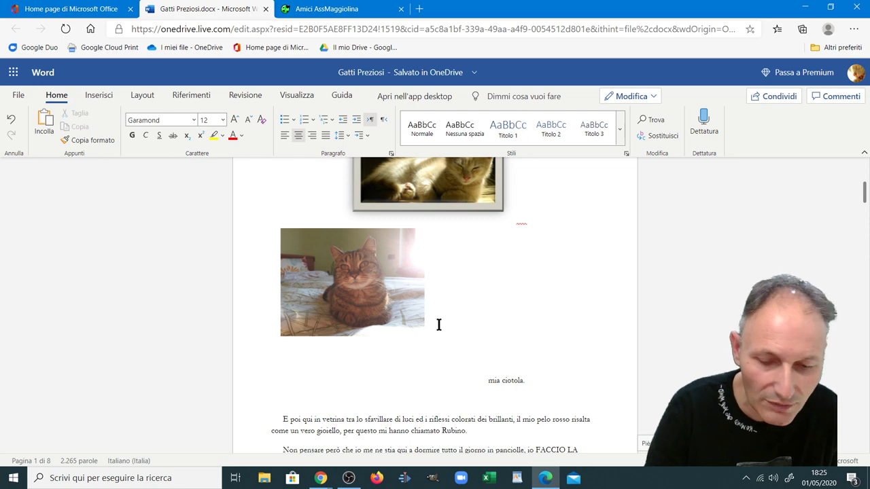
{"action": "scroll", "coordinate": [440, 313], "scroll_direction": "up", "scroll_amount": 1}
{"action": "scroll", "coordinate": [445, 308], "scroll_direction": "up", "scroll_amount": 2}
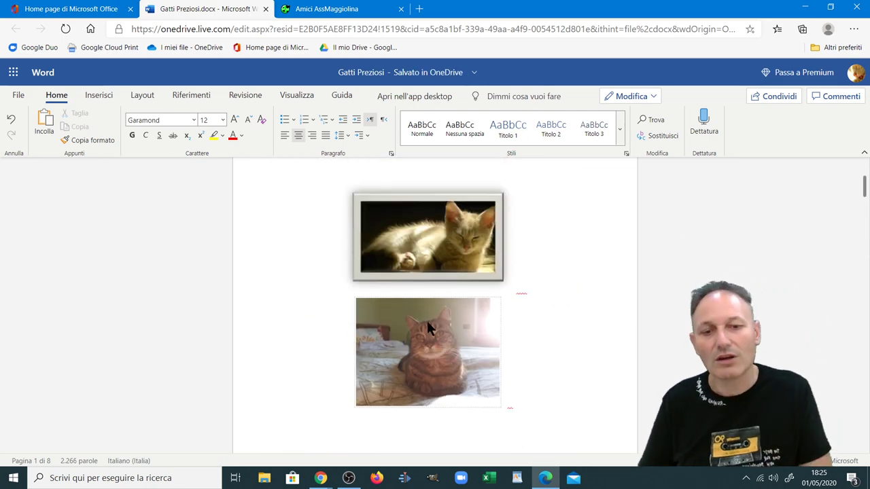
{"action": "scroll", "coordinate": [435, 309], "scroll_direction": "down", "scroll_amount": 1}
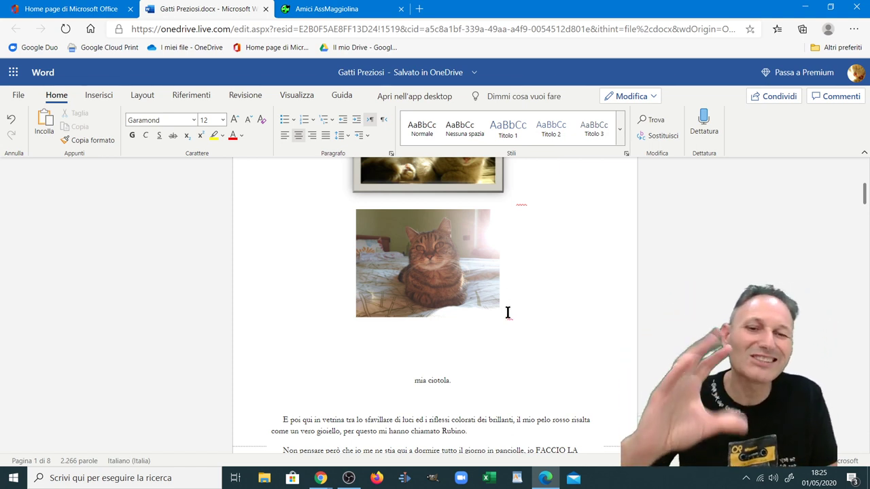
{"action": "scroll", "coordinate": [508, 314], "scroll_direction": "up", "scroll_amount": 2}
{"action": "scroll", "coordinate": [504, 312], "scroll_direction": "up", "scroll_amount": 2}
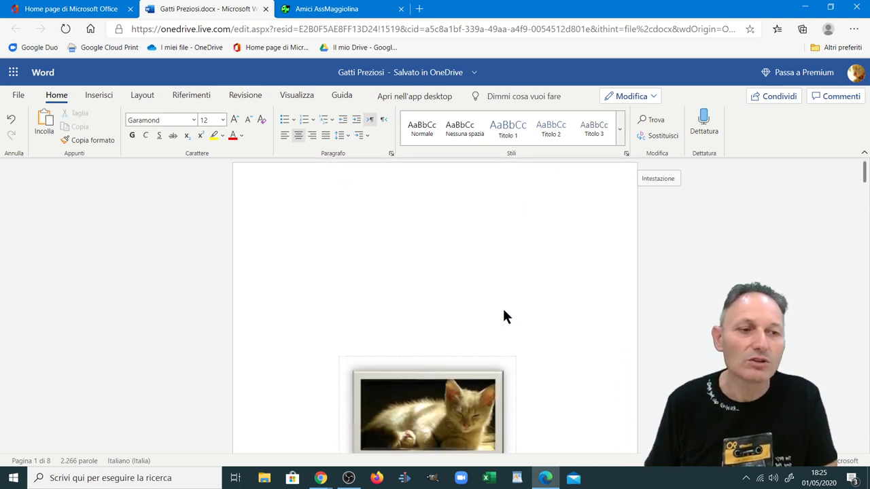
{"action": "scroll", "coordinate": [502, 308], "scroll_direction": "down", "scroll_amount": 1}
{"action": "scroll", "coordinate": [503, 309], "scroll_direction": "down", "scroll_amount": 1}
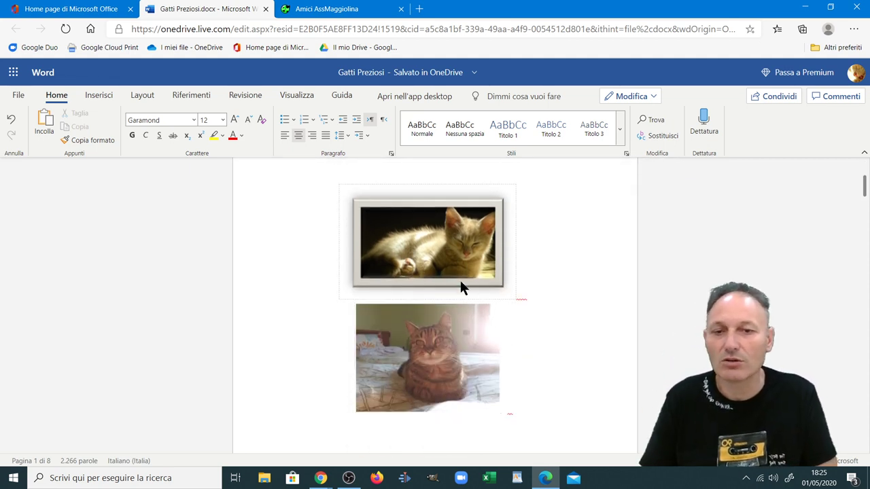
{"action": "scroll", "coordinate": [529, 305], "scroll_direction": "down", "scroll_amount": 1}
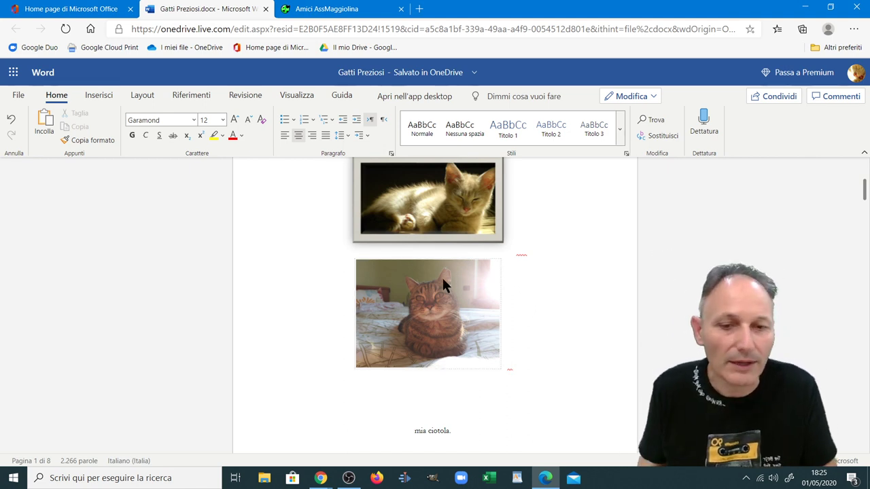
Apply a white frame picture style to the second cat photo
{"action": "left_click", "coordinate": [443, 318]}
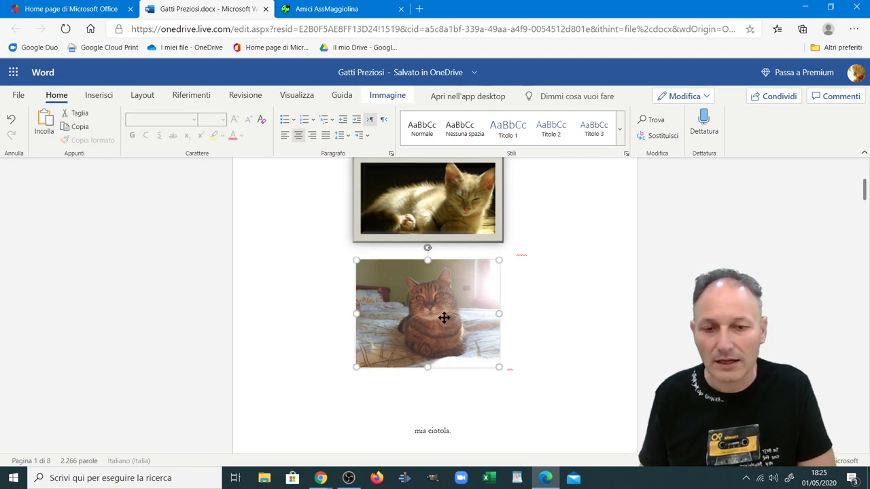
{"action": "left_click", "coordinate": [377, 97]}
{"action": "left_click", "coordinate": [361, 133]}
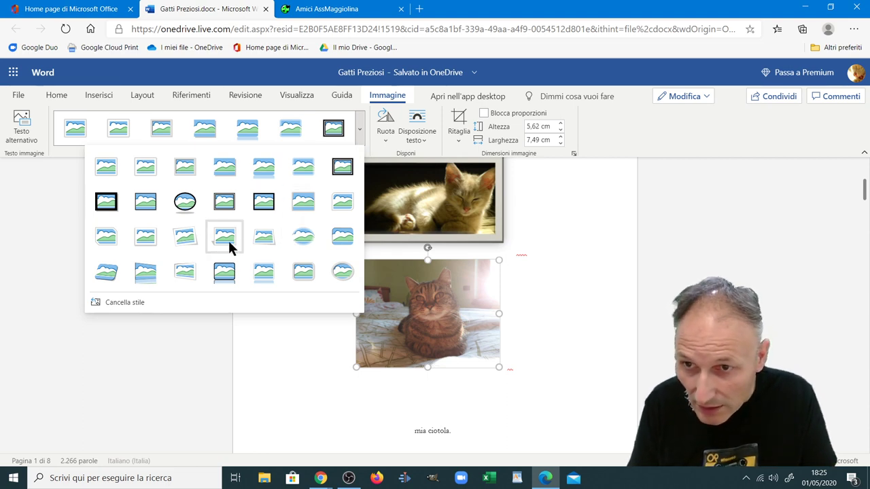
{"action": "left_click", "coordinate": [108, 125]}
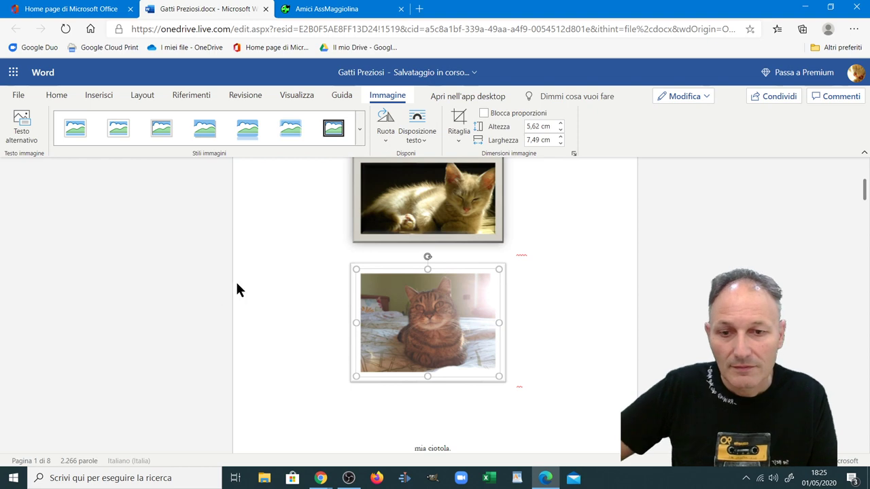
{"action": "left_click", "coordinate": [237, 290]}
{"action": "scroll", "coordinate": [237, 289], "scroll_direction": "down", "scroll_amount": 1}
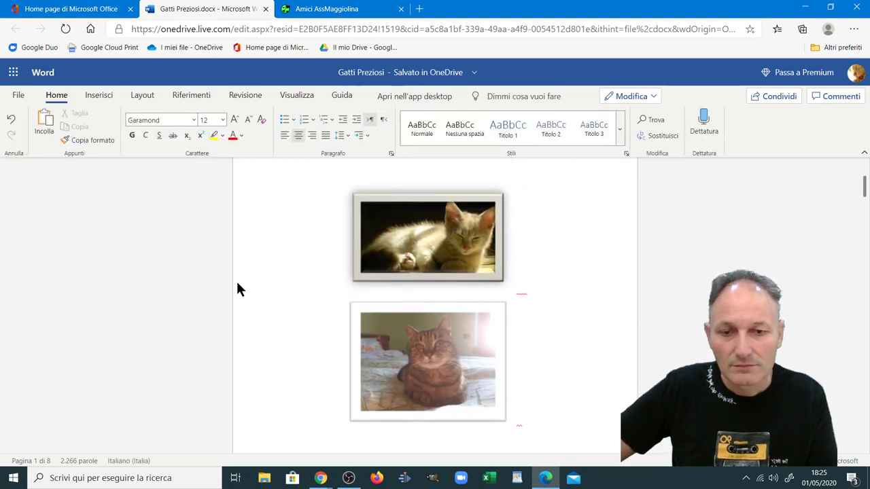
{"action": "scroll", "coordinate": [251, 289], "scroll_direction": "down", "scroll_amount": 1}
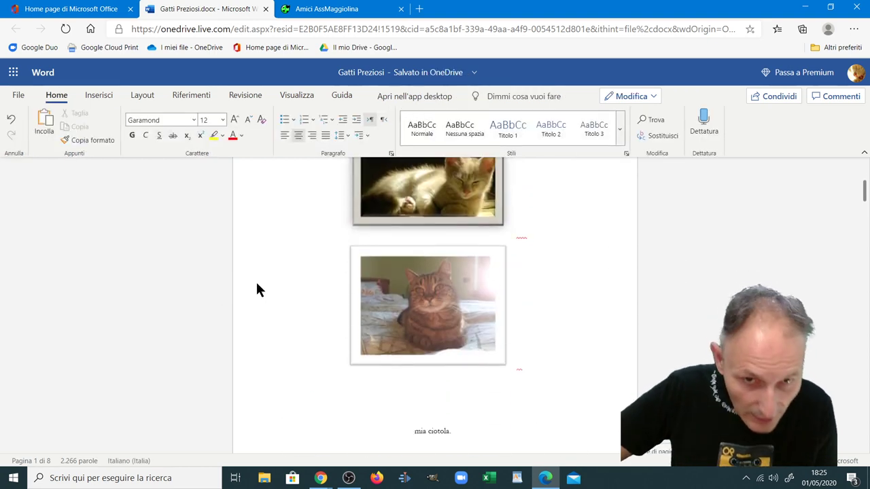
Switch the second cat photo to a rounded bevelled frame matching the kitten photo
{"action": "left_click", "coordinate": [386, 286]}
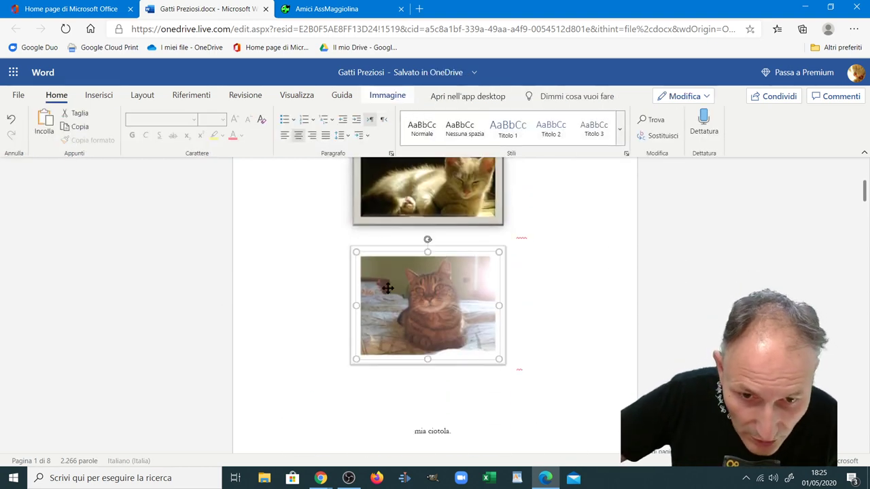
{"action": "left_click", "coordinate": [393, 96]}
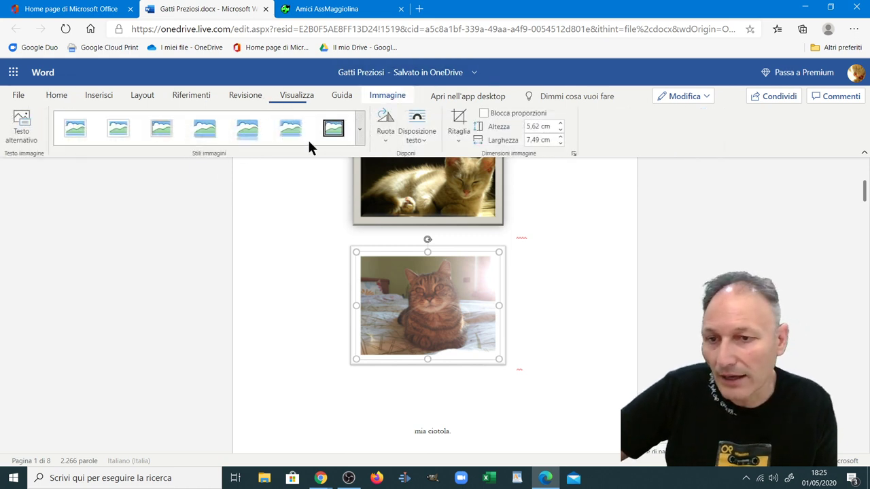
{"action": "left_click", "coordinate": [361, 132]}
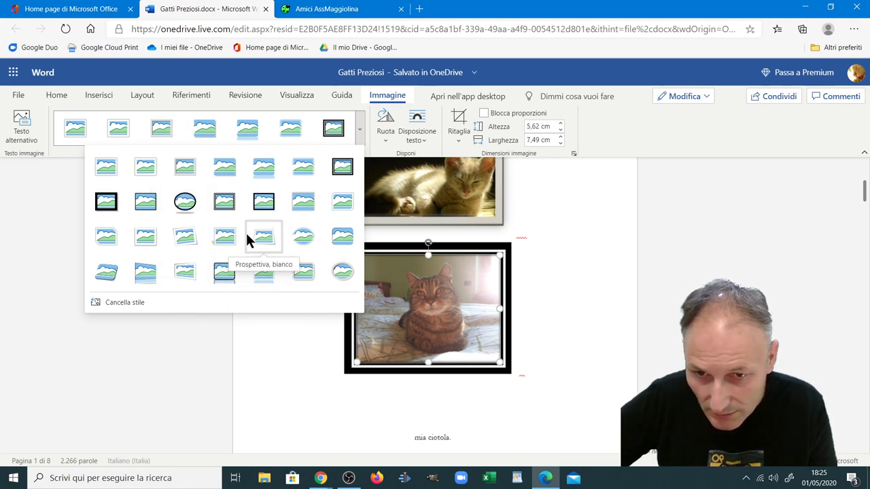
{"action": "left_click", "coordinate": [305, 273]}
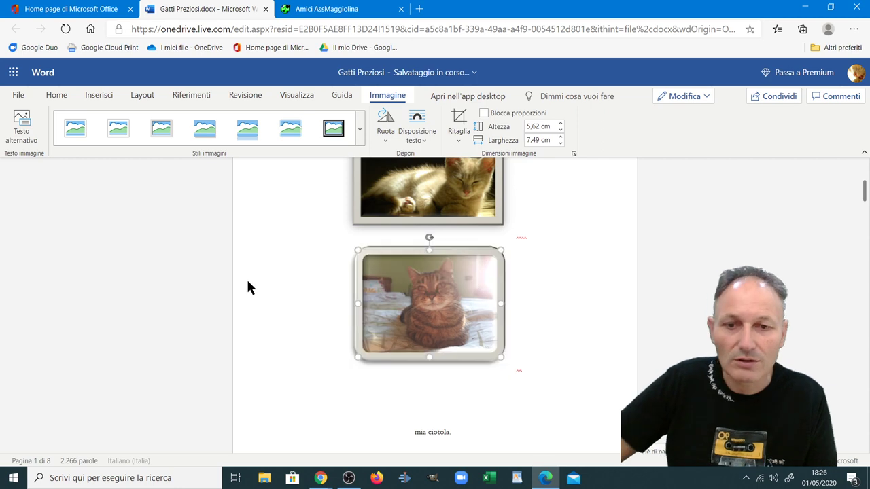
{"action": "scroll", "coordinate": [262, 299], "scroll_direction": "down", "scroll_amount": 3}
{"action": "left_click", "coordinate": [271, 302]}
{"action": "scroll", "coordinate": [276, 305], "scroll_direction": "up", "scroll_amount": 5}
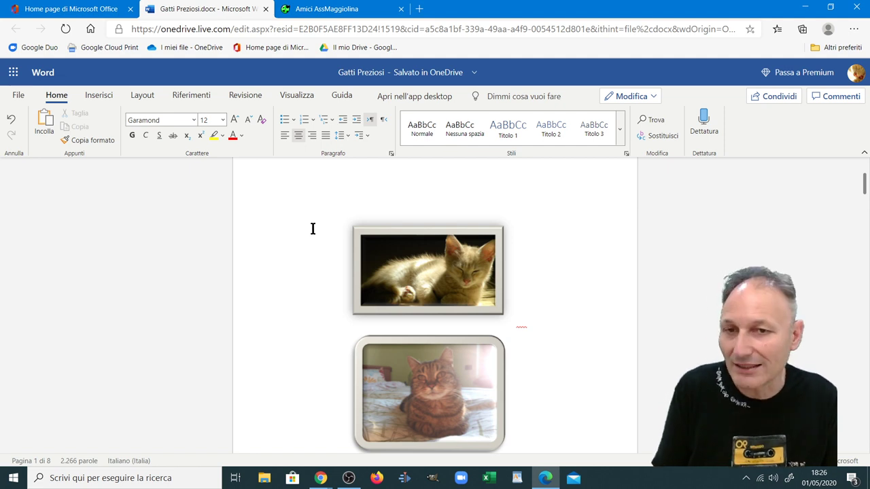
Place the cursor right after 'mia ciotola.' in the story
{"action": "left_click", "coordinate": [98, 96]}
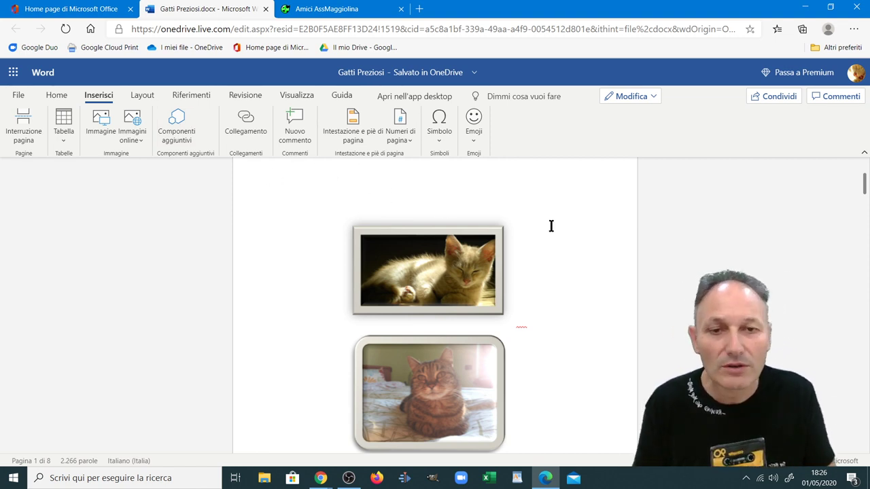
{"action": "scroll", "coordinate": [516, 199], "scroll_direction": "down", "scroll_amount": 1}
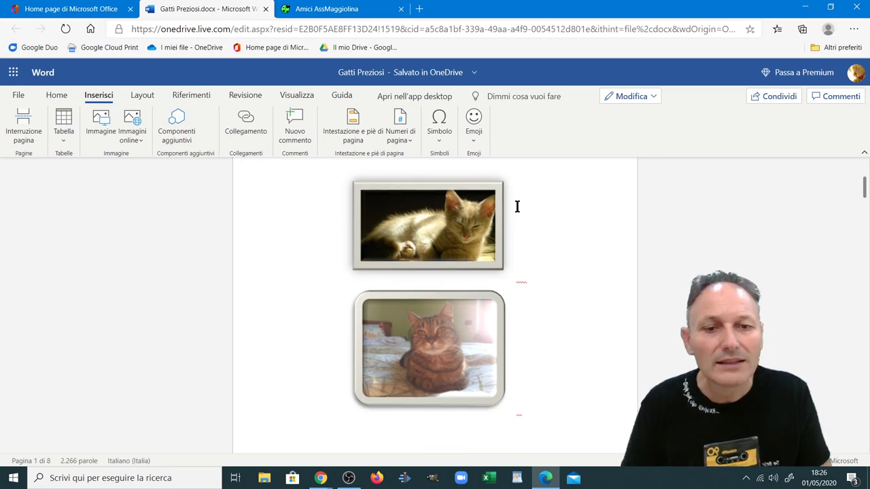
{"action": "scroll", "coordinate": [531, 257], "scroll_direction": "down", "scroll_amount": 3}
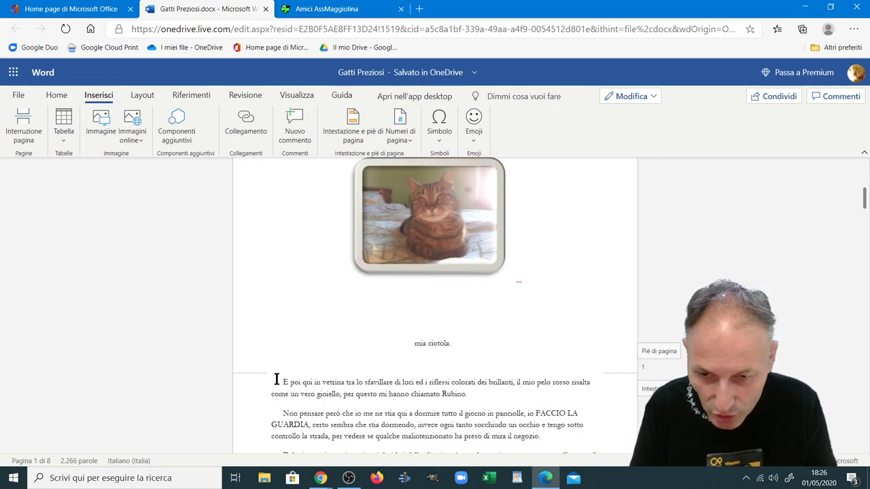
{"action": "scroll", "coordinate": [284, 381], "scroll_direction": "down", "scroll_amount": 9}
{"action": "scroll", "coordinate": [288, 354], "scroll_direction": "up", "scroll_amount": 4}
{"action": "scroll", "coordinate": [287, 292], "scroll_direction": "up", "scroll_amount": 5}
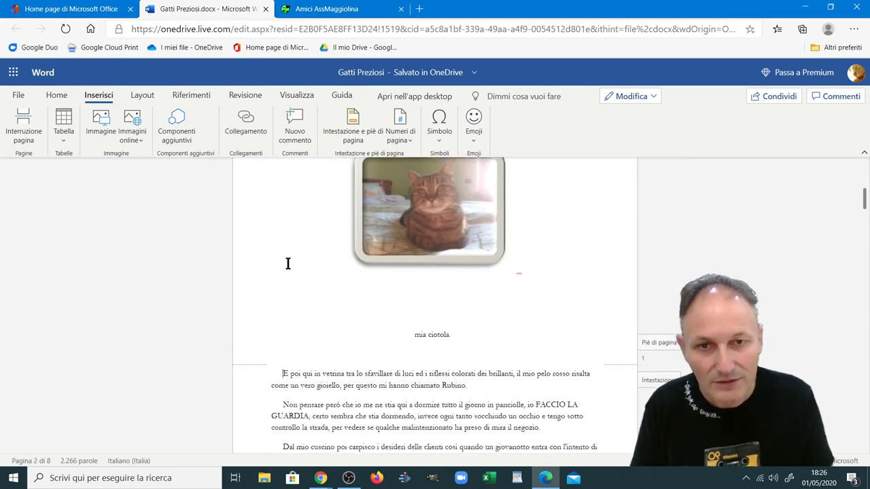
{"action": "left_click", "coordinate": [472, 344]}
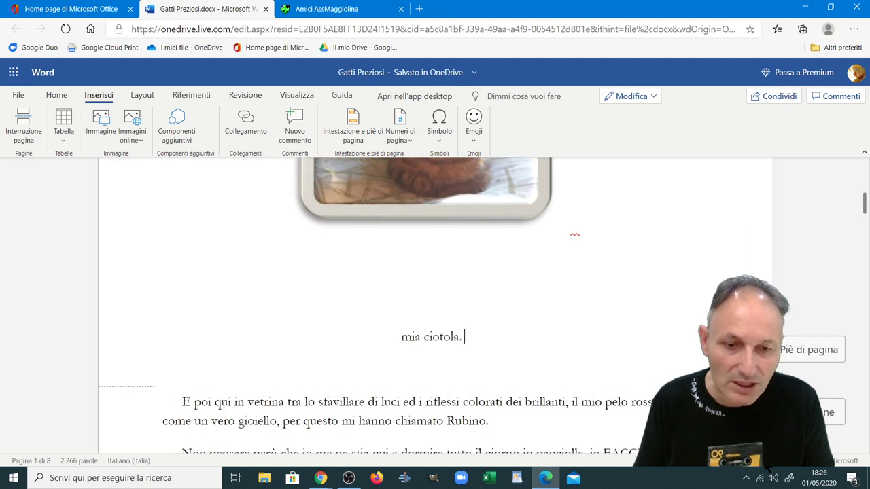
Insert grinning, sunglasses and blushing smile emojis there, then select all three
{"action": "left_click", "coordinate": [469, 129]}
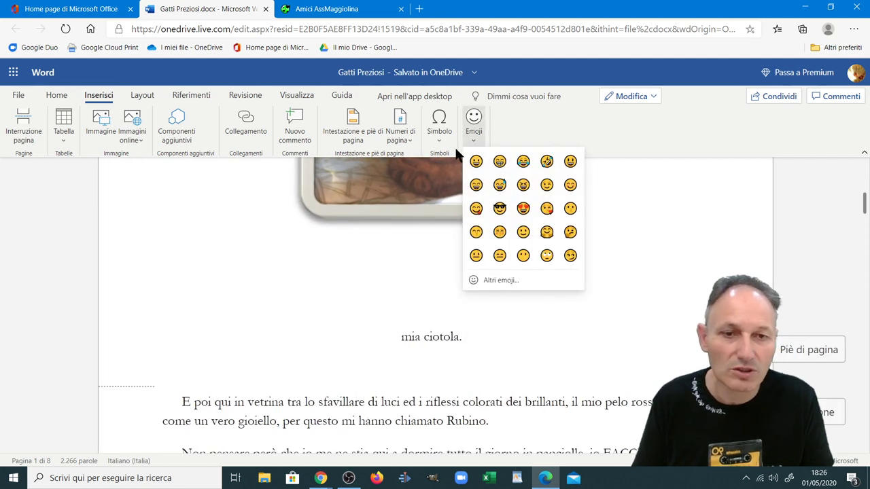
{"action": "left_click", "coordinate": [474, 161]}
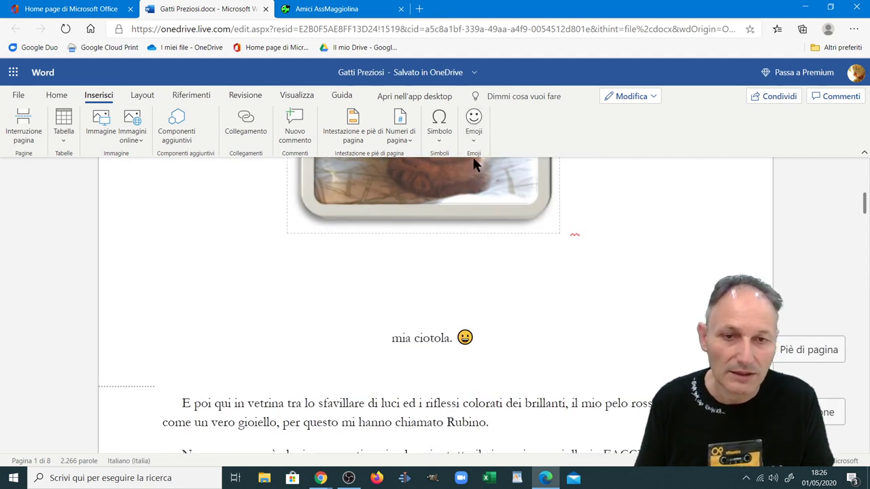
{"action": "left_click", "coordinate": [471, 129]}
{"action": "left_click", "coordinate": [498, 209]}
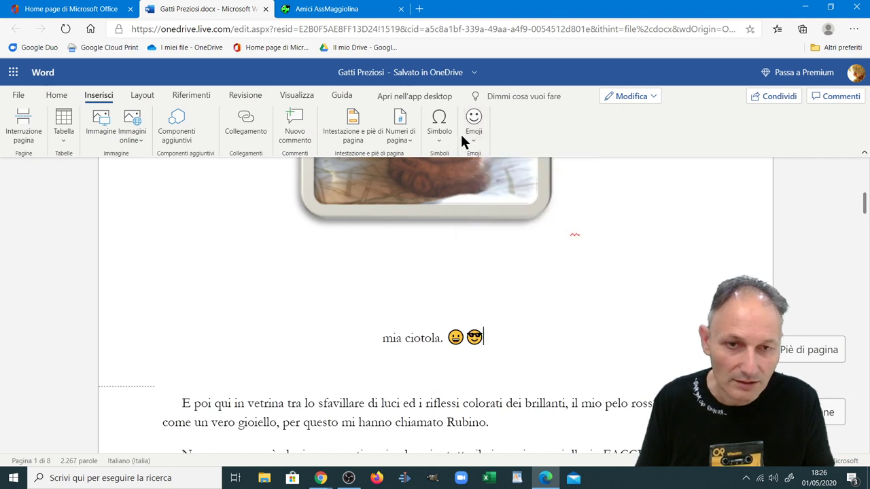
{"action": "left_click", "coordinate": [469, 134]}
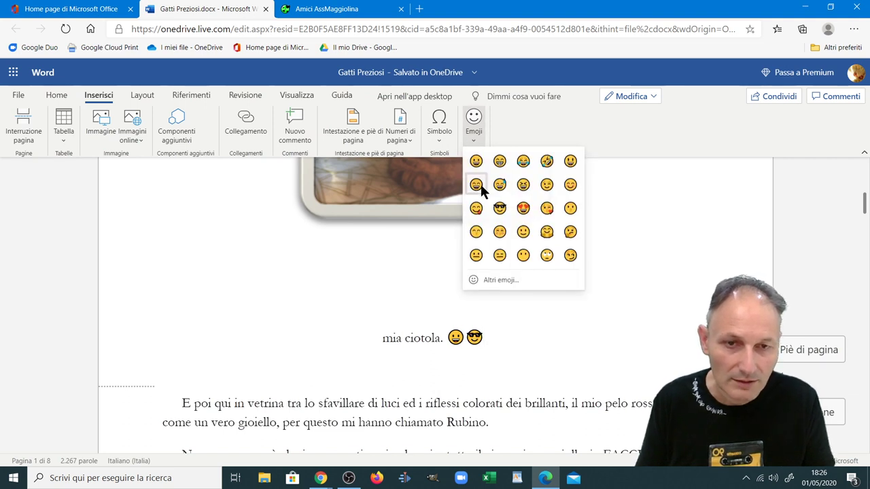
{"action": "left_click", "coordinate": [499, 233]}
{"action": "left_click_drag", "start_coordinate": [508, 345], "coordinate": [441, 338]}
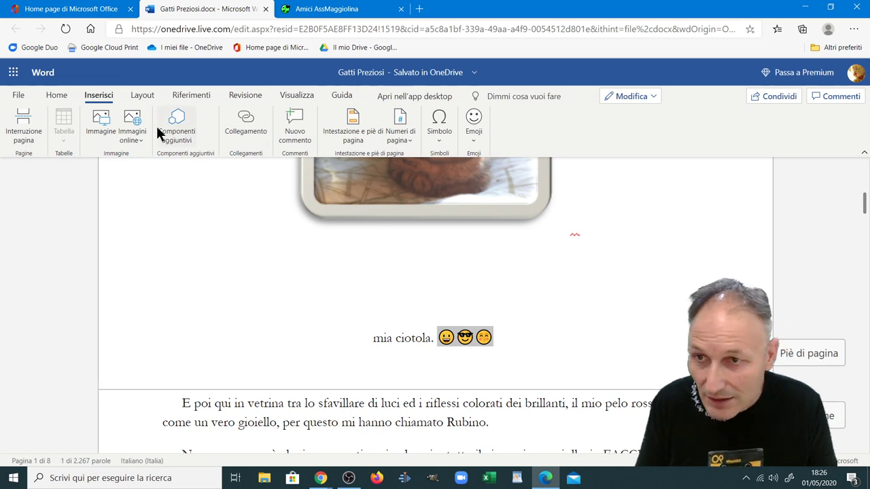
Enlarge the selected emojis to 20 point, then to 36 point
{"action": "left_click", "coordinate": [57, 96]}
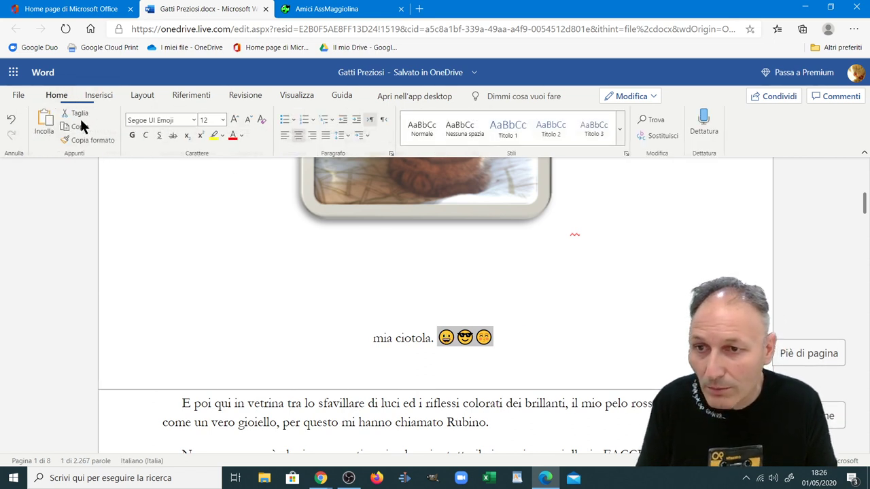
{"action": "left_click", "coordinate": [222, 120]}
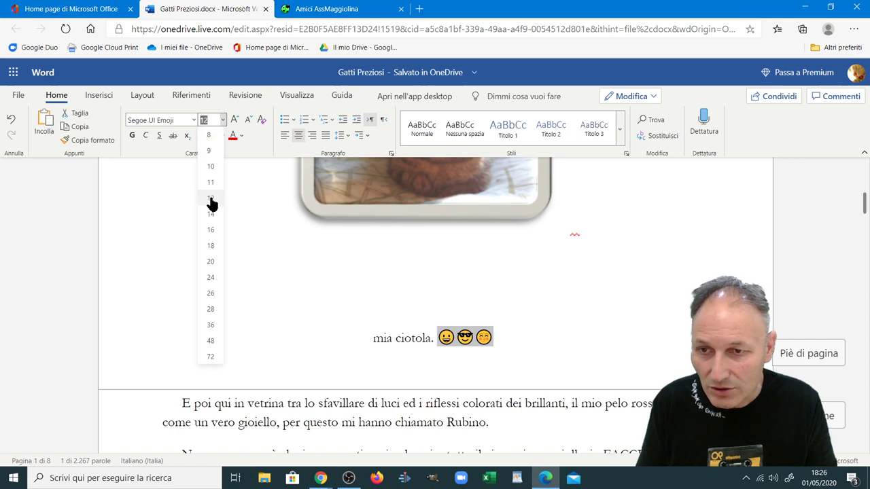
{"action": "left_click", "coordinate": [210, 261]}
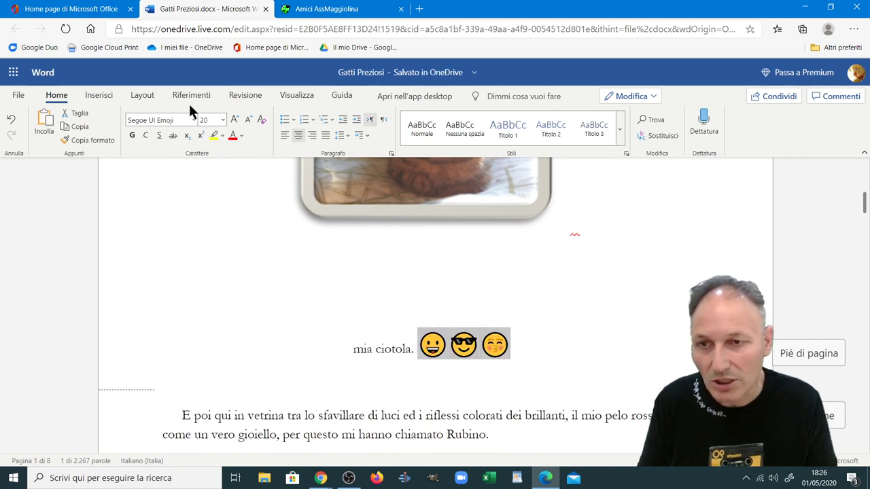
{"action": "left_click", "coordinate": [222, 120]}
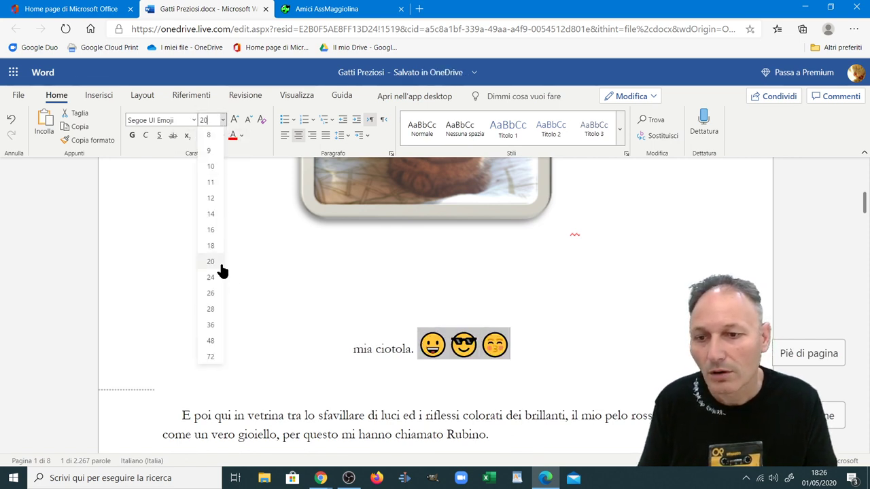
{"action": "left_click", "coordinate": [211, 326]}
Place the cursor just after the enlarged emojis
{"action": "left_click", "coordinate": [277, 335]}
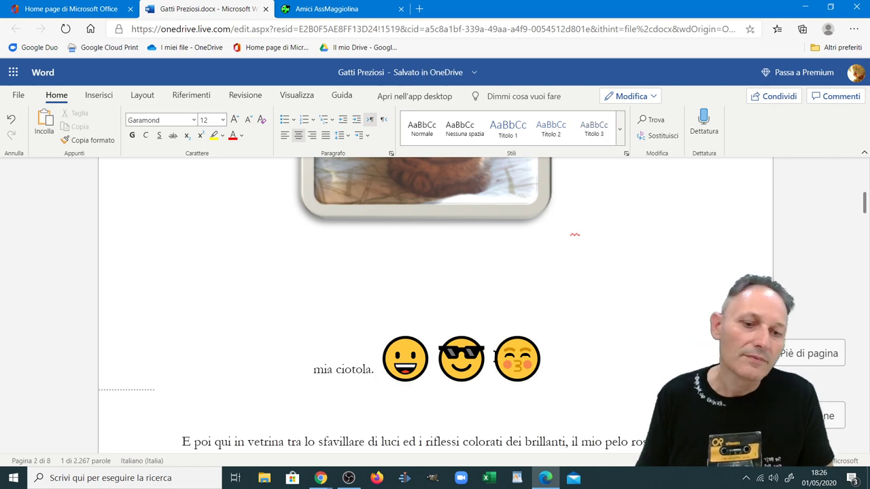
{"action": "left_click", "coordinate": [558, 353]}
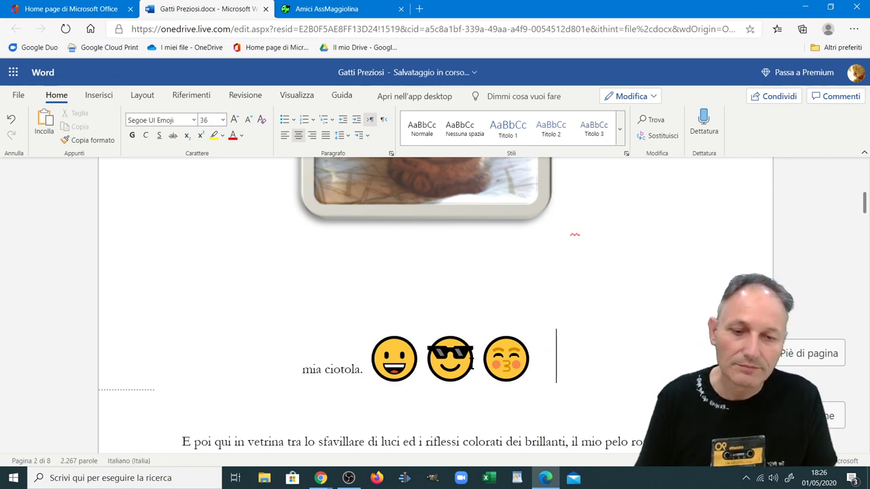
{"action": "left_click", "coordinate": [100, 96]}
Insert a ♥ heart symbol after the emojis and set it to 28 point
{"action": "left_click", "coordinate": [431, 132]}
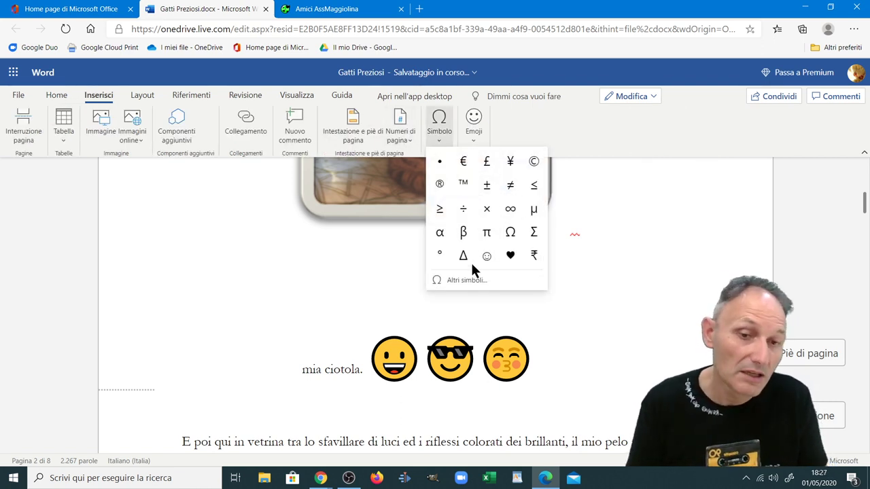
{"action": "left_click", "coordinate": [510, 255]}
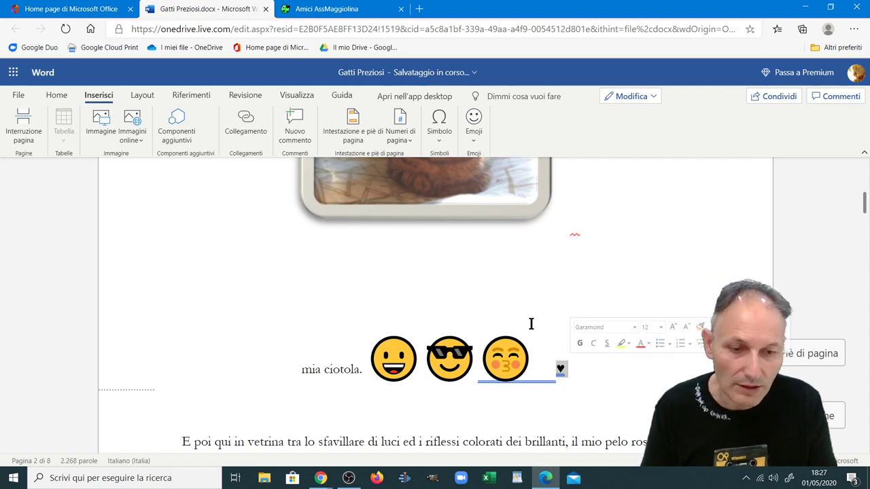
{"action": "left_click", "coordinate": [53, 96]}
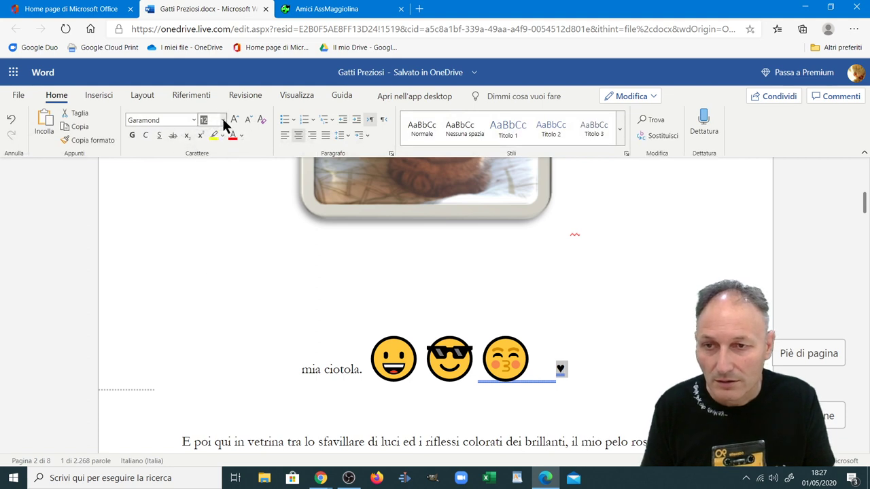
{"action": "left_click", "coordinate": [222, 120]}
{"action": "left_click", "coordinate": [211, 307]}
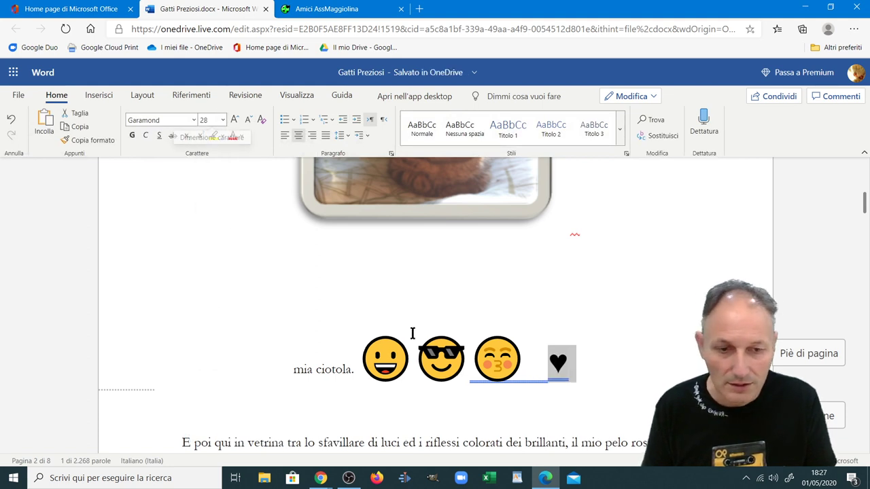
{"action": "left_click", "coordinate": [576, 353]}
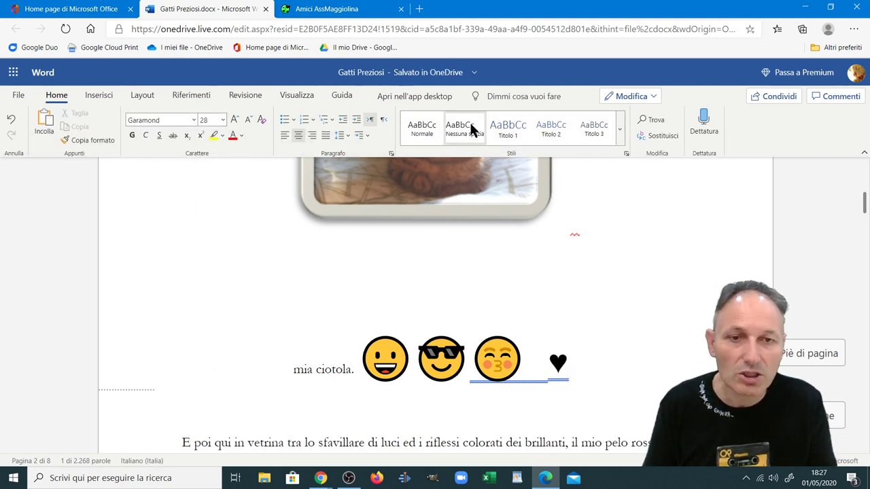
View the full Altri simboli chart and close it without inserting anything
{"action": "left_click", "coordinate": [99, 95]}
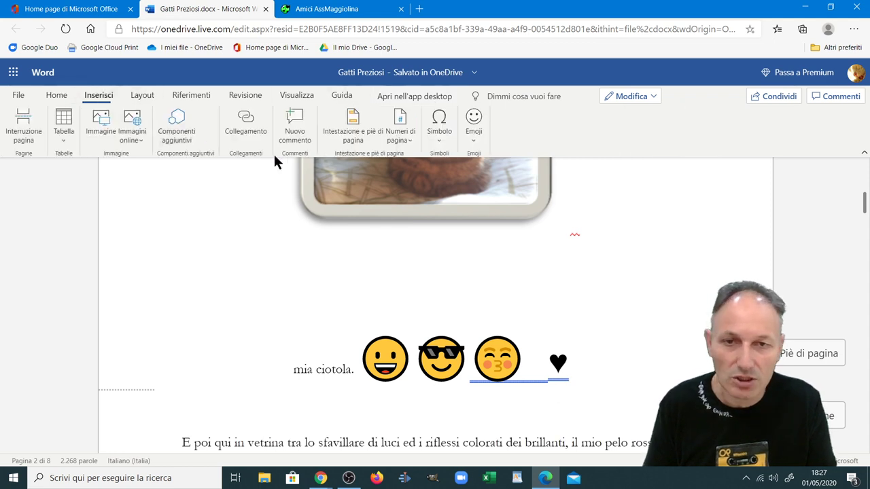
{"action": "left_click", "coordinate": [439, 122]}
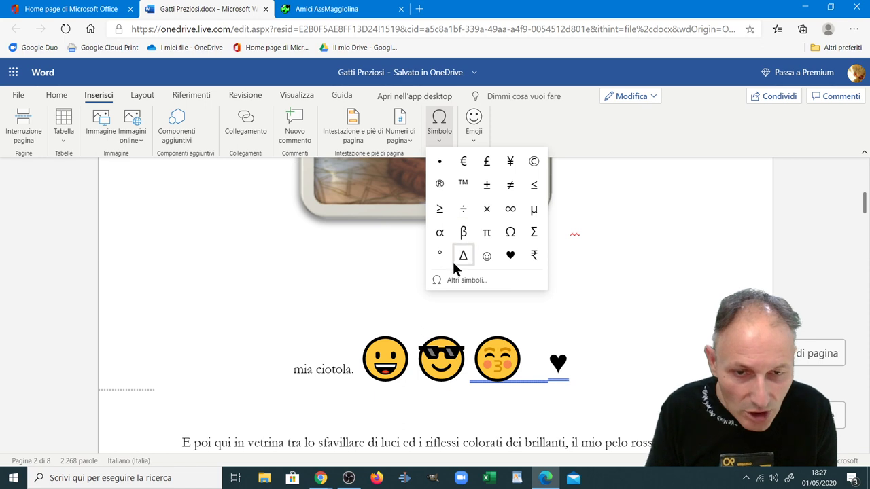
{"action": "left_click", "coordinate": [457, 279]}
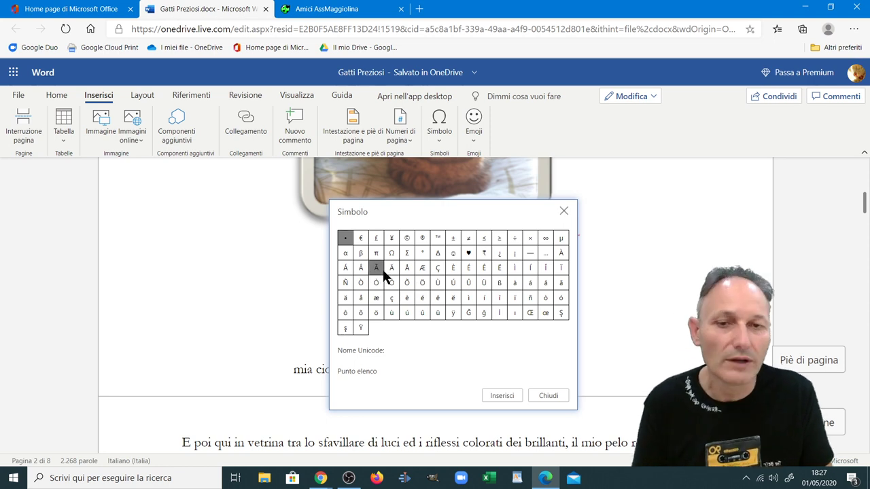
{"action": "left_click", "coordinate": [536, 393]}
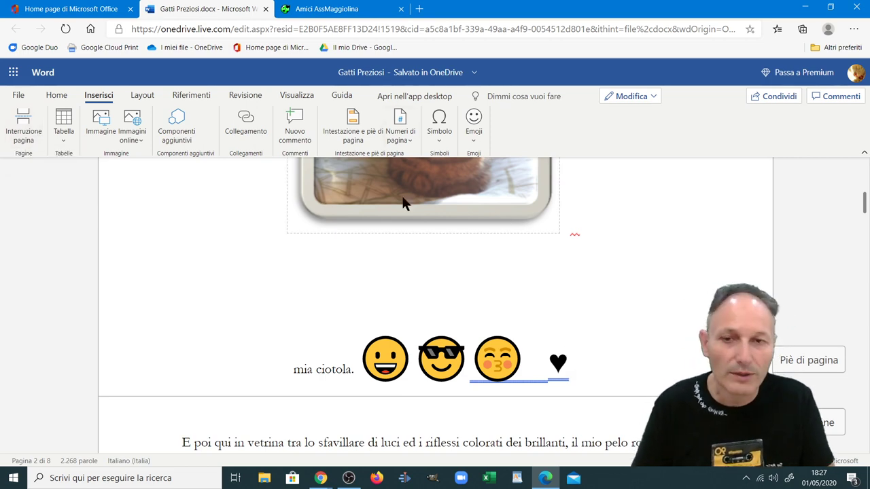
{"action": "scroll", "coordinate": [168, 304], "scroll_direction": "down", "scroll_amount": 1}
{"action": "scroll", "coordinate": [170, 301], "scroll_direction": "up", "scroll_amount": 10}
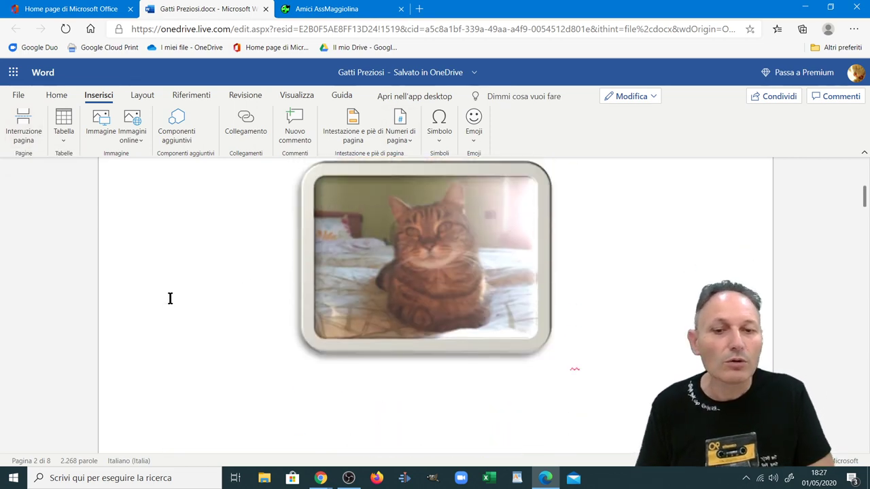
{"action": "scroll", "coordinate": [170, 298], "scroll_direction": "down", "scroll_amount": 1}
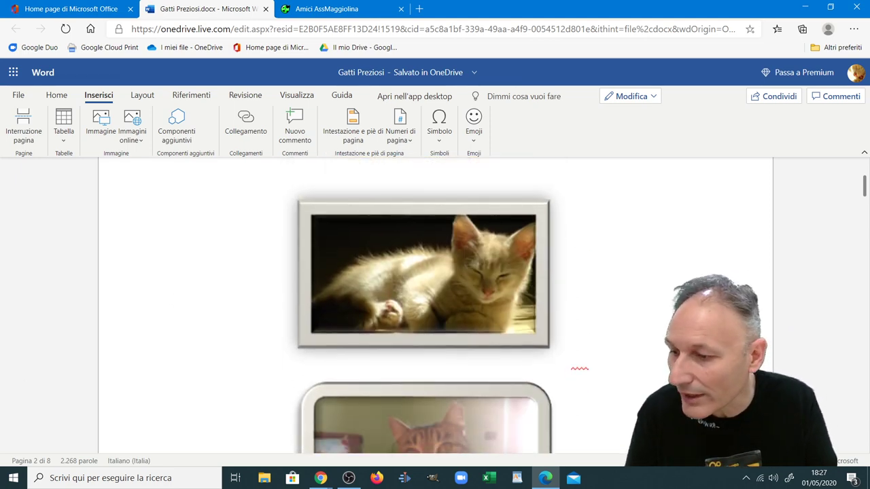
{"action": "key", "text": "alt+Tab"}
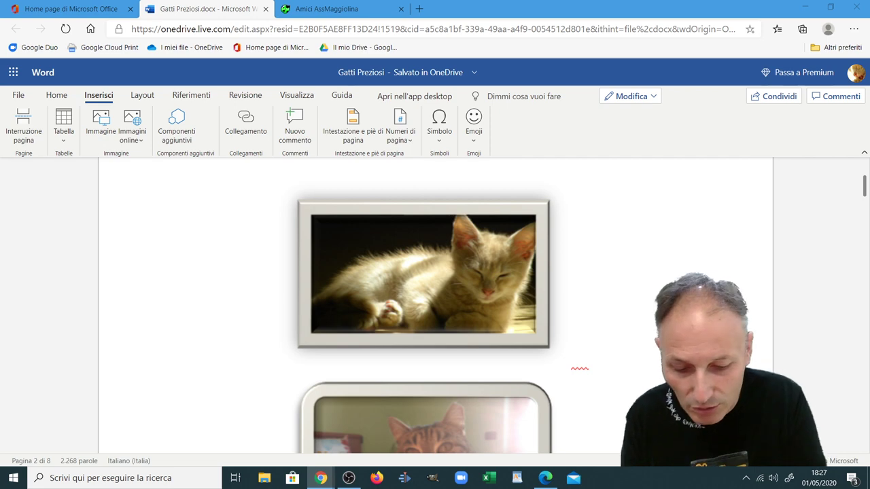
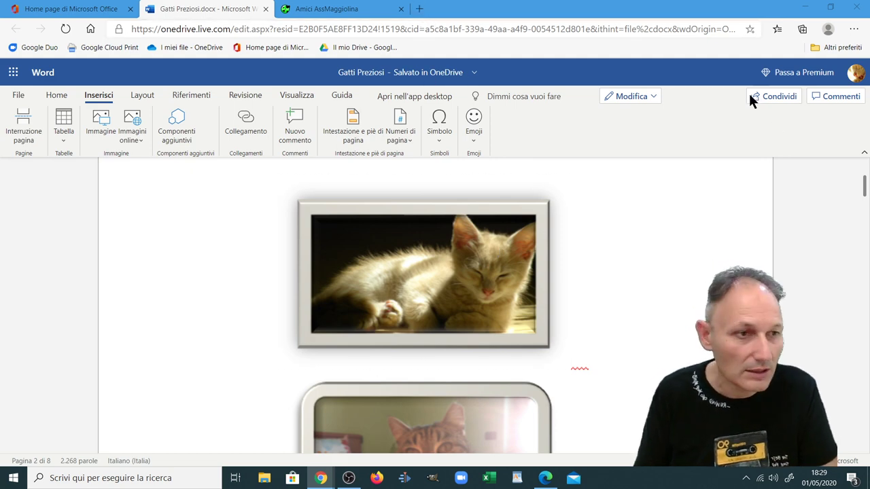
Open Google Photos (Foto) from the Google apps grid in a new tab, dismissing the notifications prompt
{"action": "left_click", "coordinate": [420, 8]}
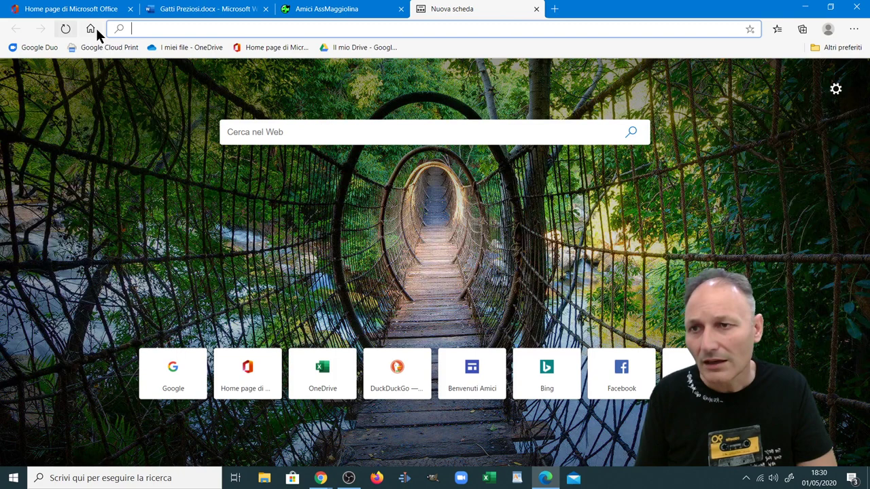
{"action": "left_click", "coordinate": [96, 30]}
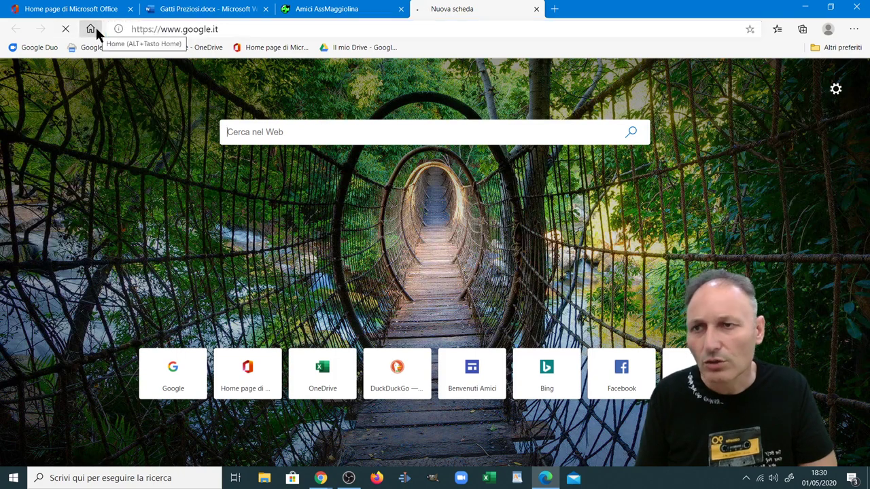
{"action": "left_click", "coordinate": [819, 79]}
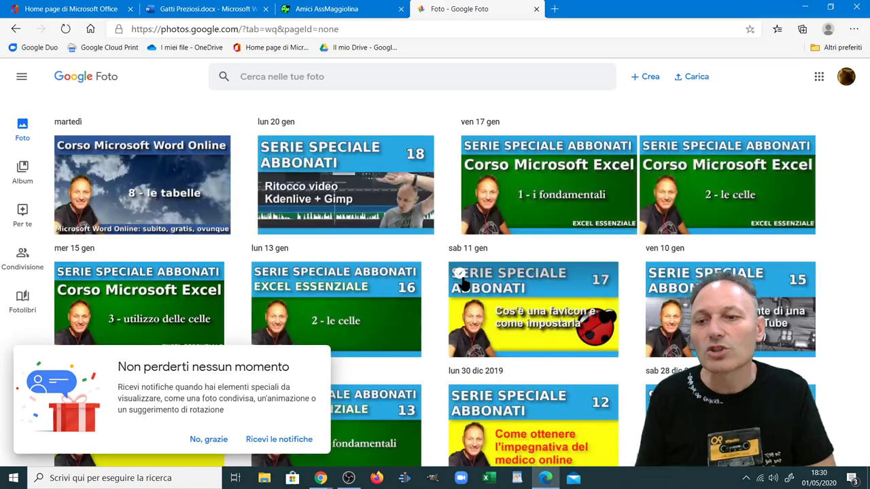
{"action": "left_click", "coordinate": [203, 440]}
{"action": "scroll", "coordinate": [374, 302], "scroll_direction": "down", "scroll_amount": 3}
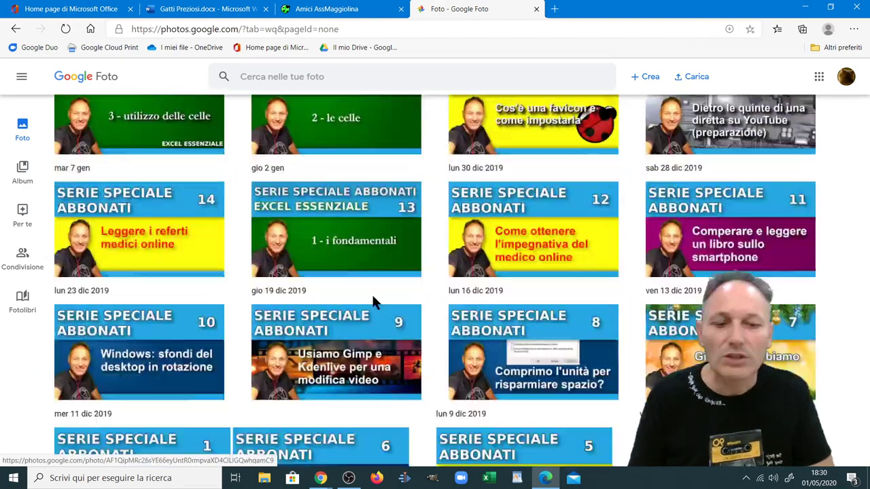
{"action": "scroll", "coordinate": [371, 294], "scroll_direction": "down", "scroll_amount": 4}
{"action": "scroll", "coordinate": [370, 295], "scroll_direction": "up", "scroll_amount": 7}
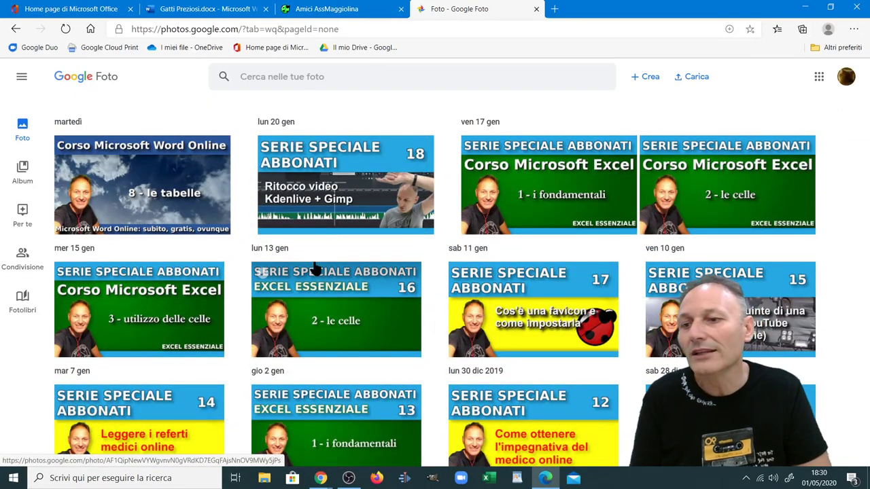
Create an album titled 'Scansioni' containing the Corso Microsoft Word Online thumbnail
{"action": "left_click", "coordinate": [25, 184]}
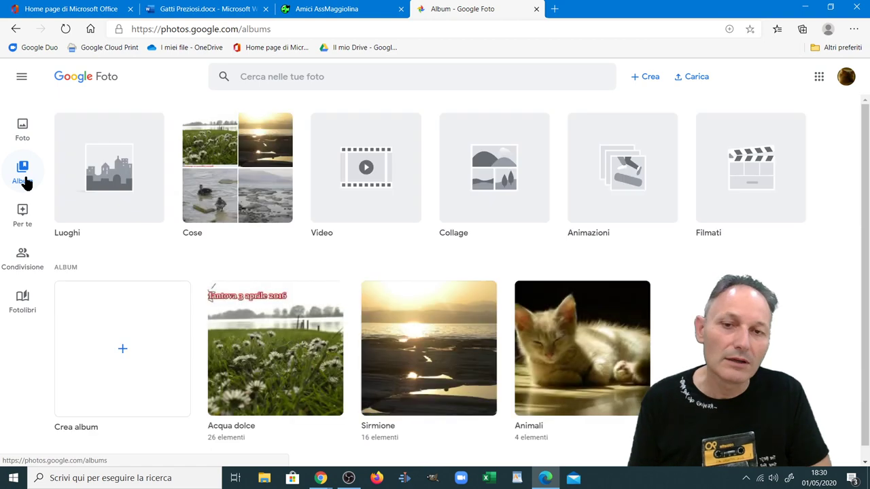
{"action": "left_click", "coordinate": [123, 353]}
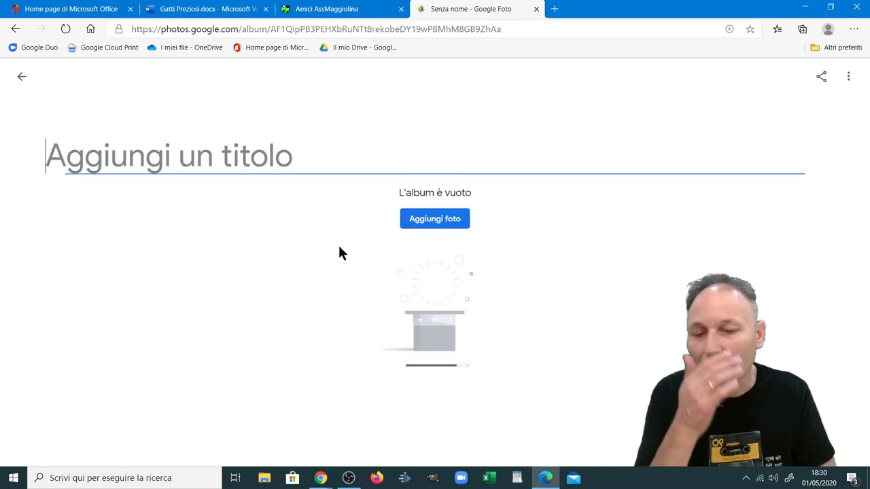
{"action": "type", "text": "S"}
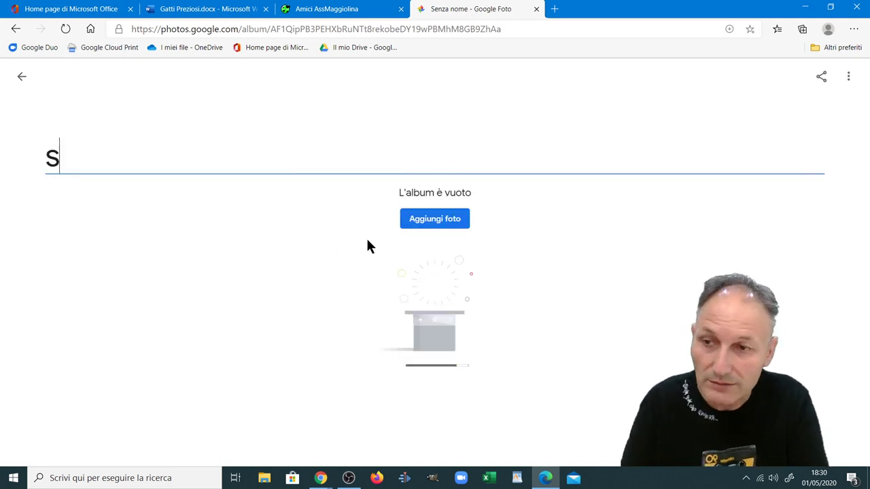
{"action": "key", "text": "BackSpace"}
{"action": "key", "text": "BackSpace"}
{"action": "key", "text": "BackSpace"}
{"action": "key", "text": "BackSpace"}
{"action": "key", "text": "BackSpace"}
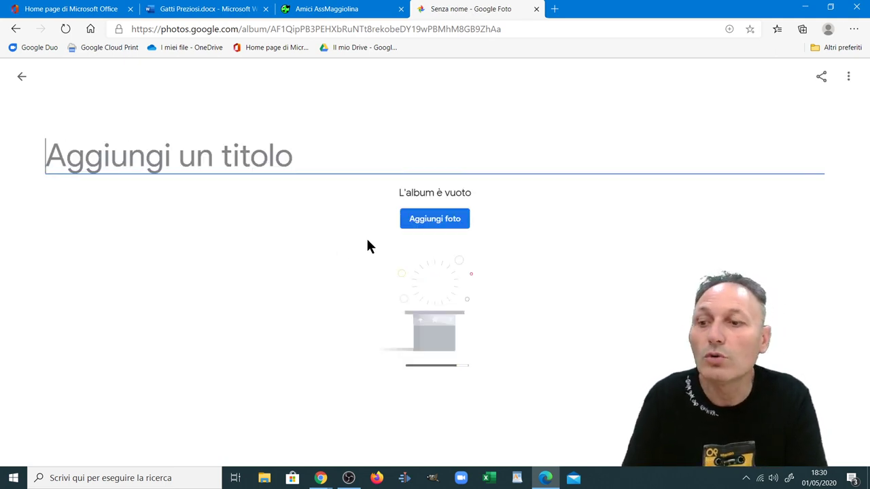
{"action": "type", "text": "Scansioni"}
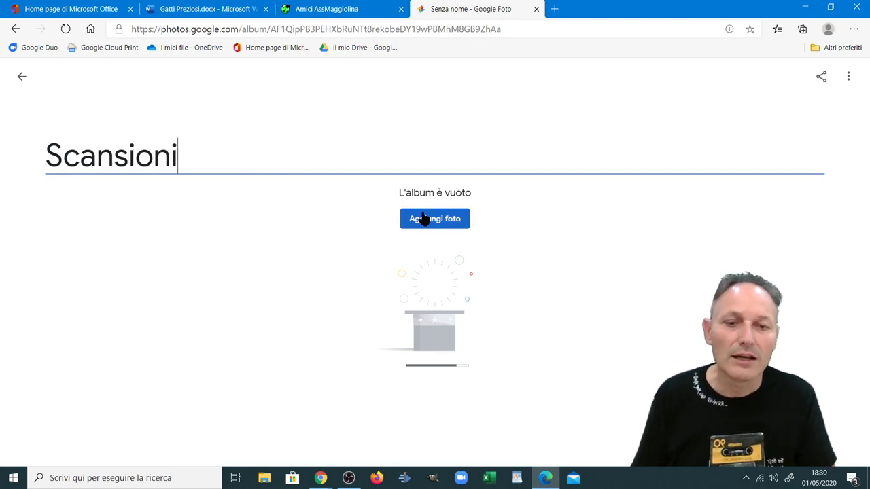
{"action": "left_click", "coordinate": [418, 218]}
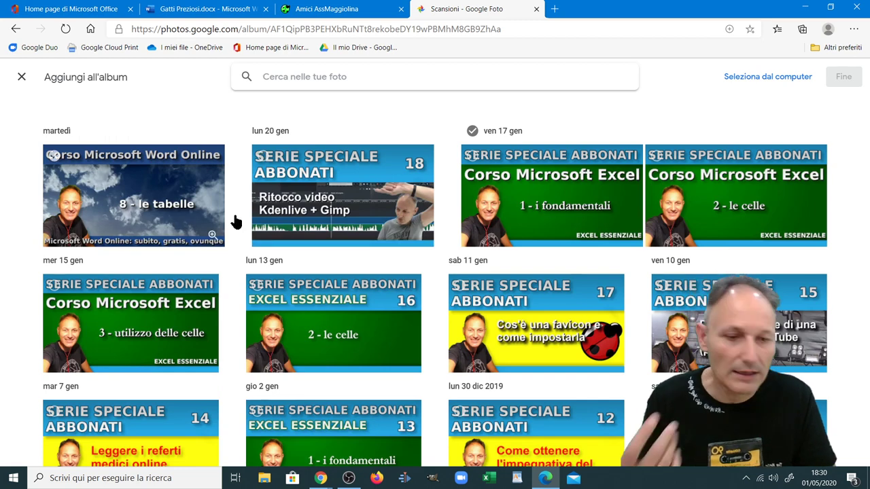
{"action": "left_click", "coordinate": [170, 215]}
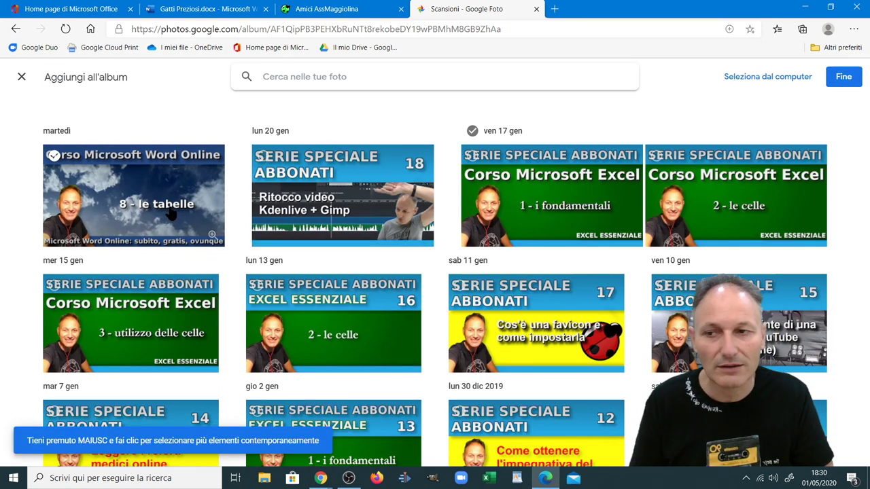
{"action": "left_click", "coordinate": [846, 77]}
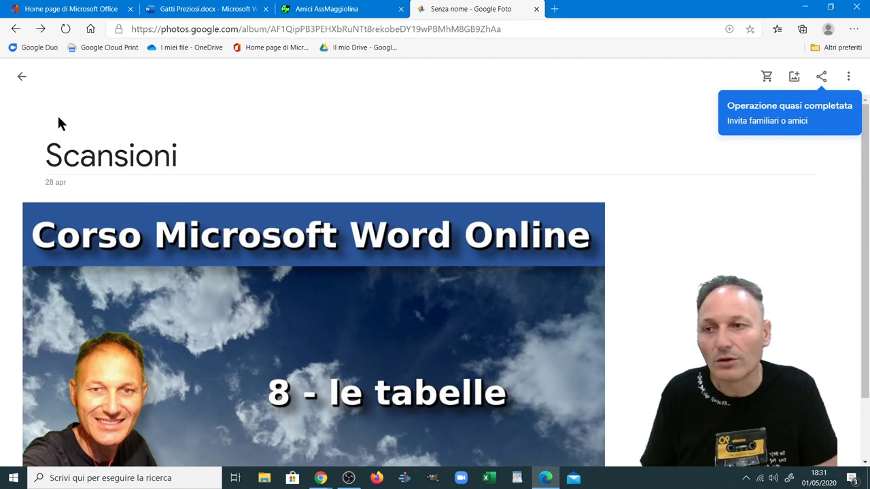
{"action": "left_click", "coordinate": [19, 78]}
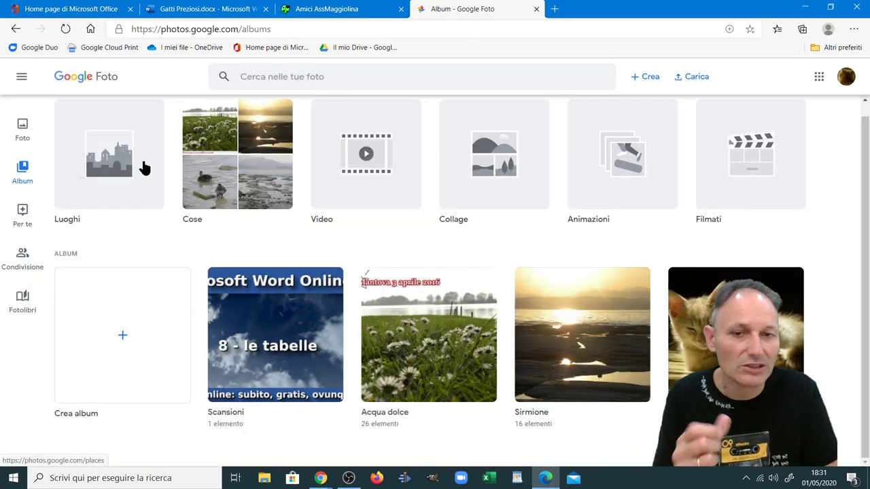
Close the Google Photos tab and scroll Gatti Preziosi down to the framed cat photo on page 2
{"action": "left_click", "coordinate": [536, 8]}
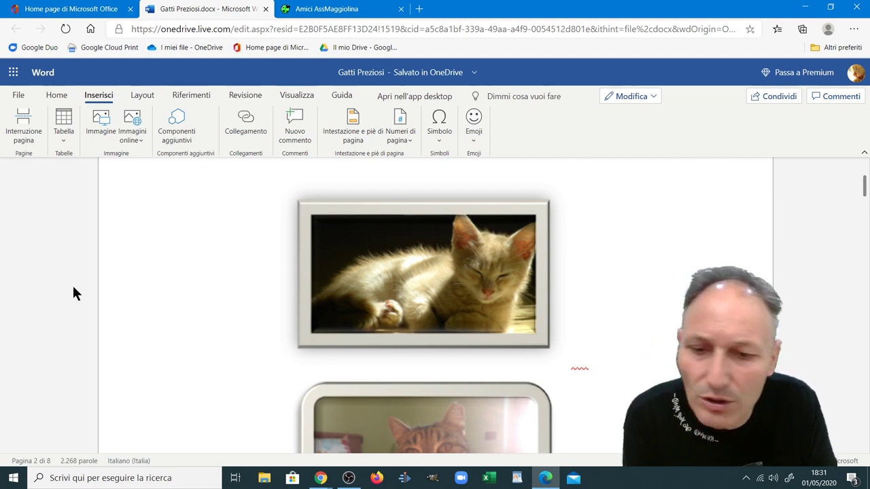
{"action": "scroll", "coordinate": [150, 298], "scroll_direction": "down", "scroll_amount": 1}
{"action": "scroll", "coordinate": [152, 303], "scroll_direction": "down", "scroll_amount": 1}
{"action": "scroll", "coordinate": [151, 294], "scroll_direction": "down", "scroll_amount": 2}
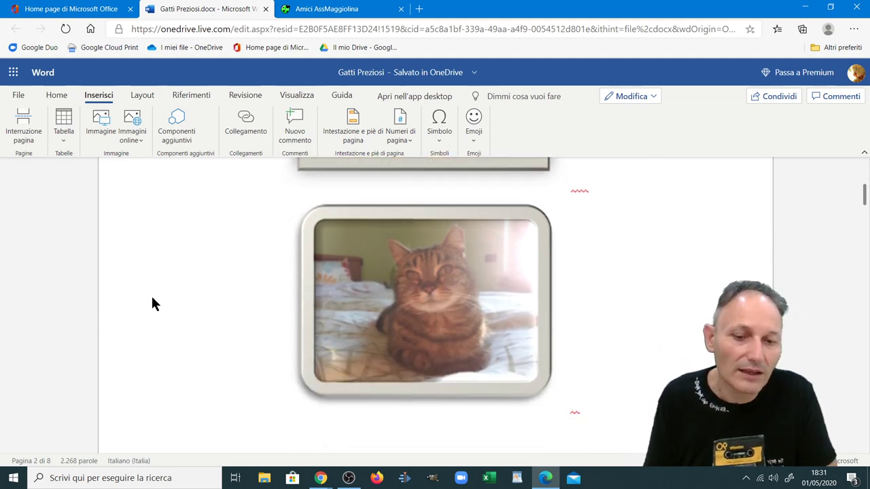
{"action": "scroll", "coordinate": [151, 295], "scroll_direction": "down", "scroll_amount": 2}
{"action": "scroll", "coordinate": [151, 294], "scroll_direction": "down", "scroll_amount": 2}
{"action": "scroll", "coordinate": [149, 294], "scroll_direction": "down", "scroll_amount": 2}
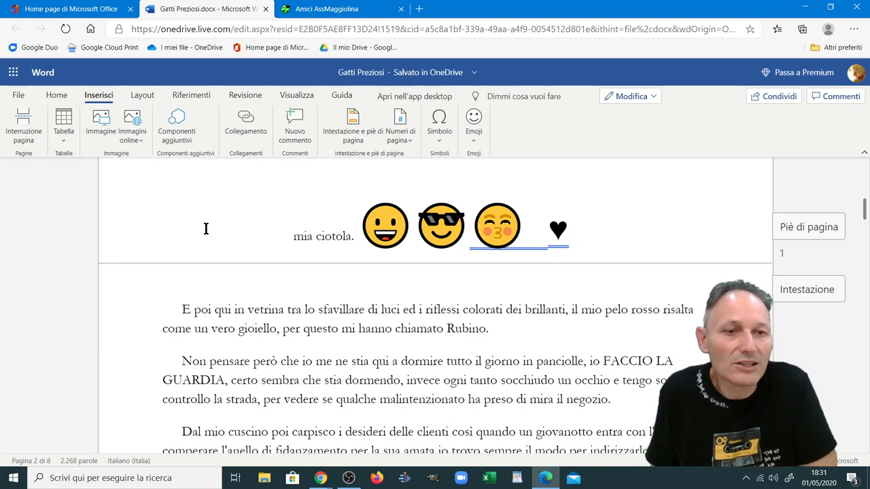
{"action": "scroll", "coordinate": [200, 315], "scroll_direction": "down", "scroll_amount": 2}
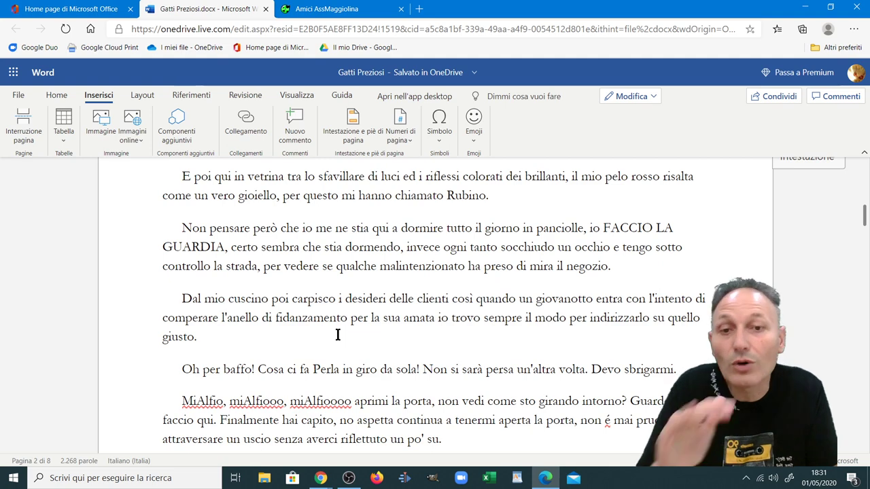
{"action": "scroll", "coordinate": [367, 306], "scroll_direction": "up", "scroll_amount": 10}
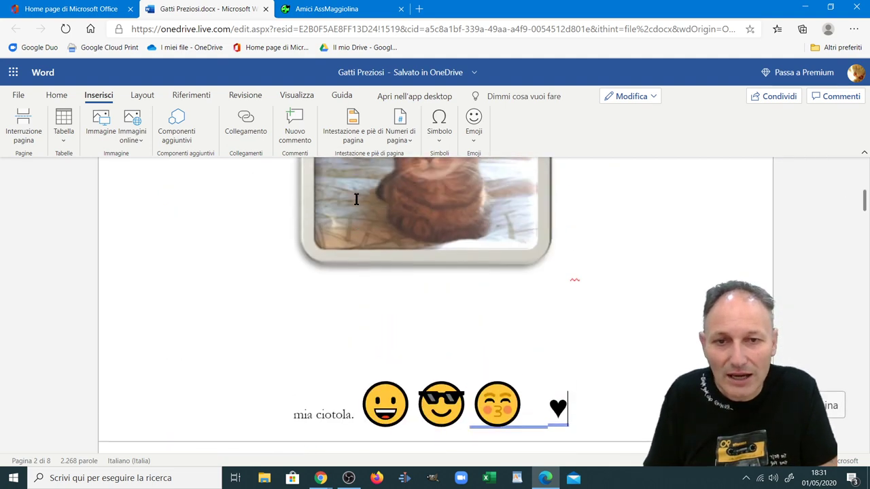
{"action": "left_click", "coordinate": [393, 282]}
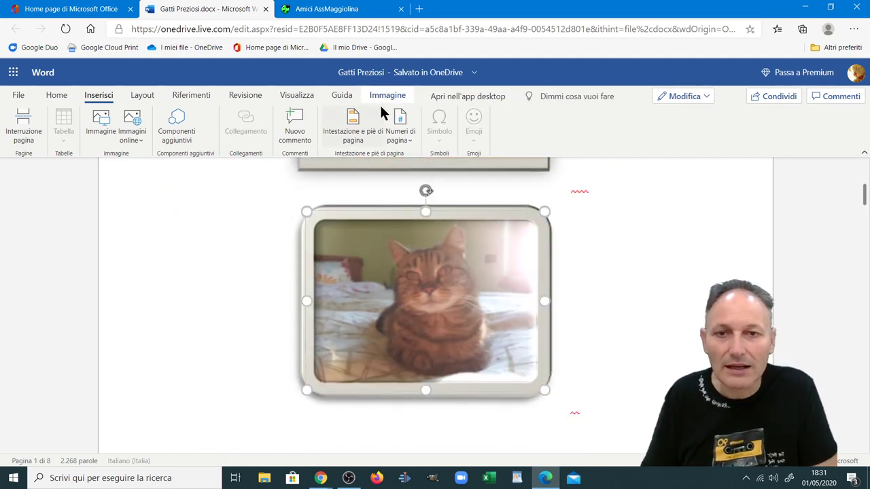
{"action": "left_click", "coordinate": [392, 96]}
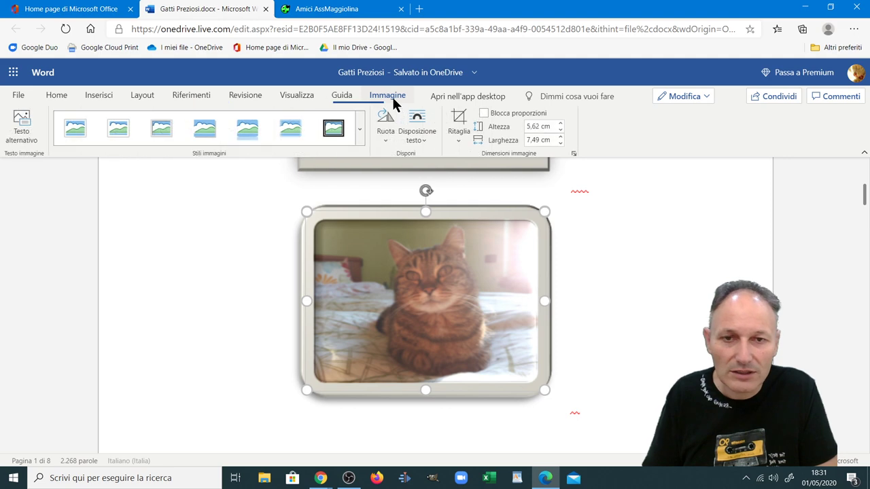
{"action": "left_click", "coordinate": [416, 133]}
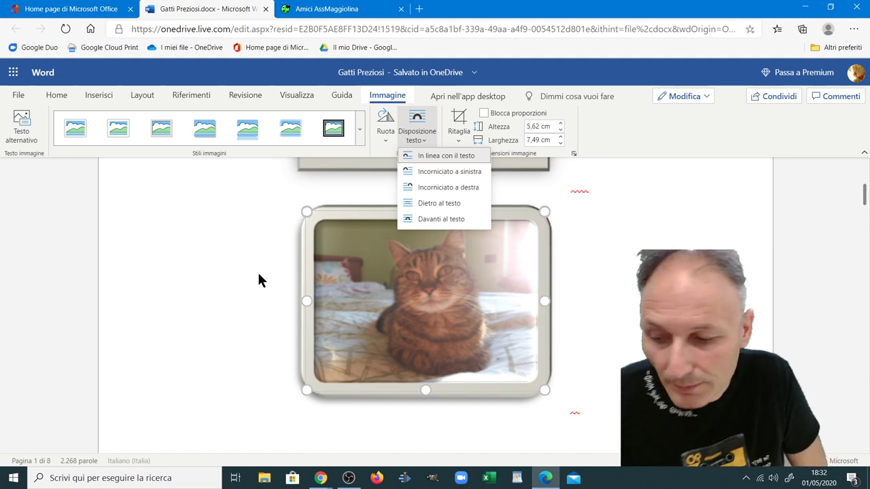
{"action": "left_click", "coordinate": [226, 266]}
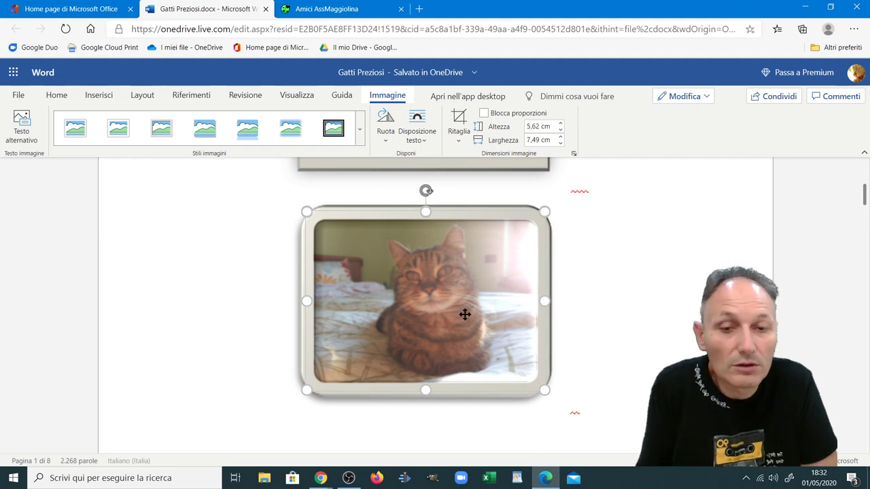
{"action": "left_click", "coordinate": [232, 256]}
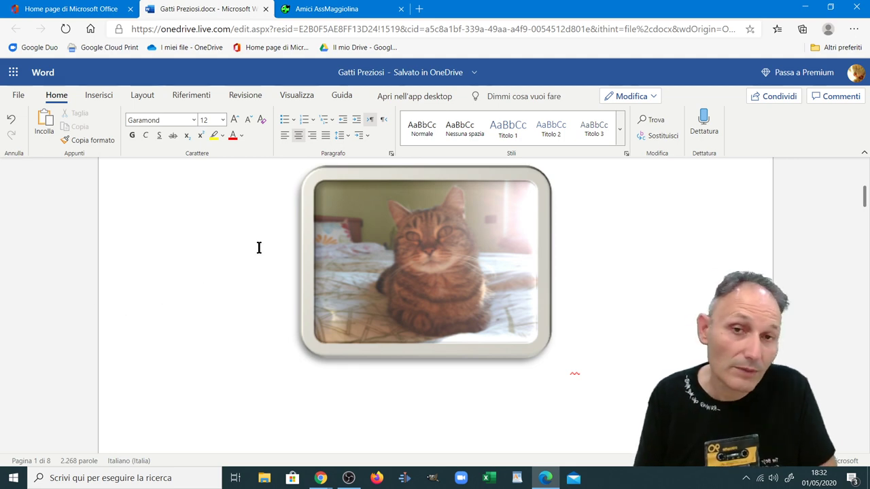
{"action": "scroll", "coordinate": [227, 268], "scroll_direction": "up", "scroll_amount": 1}
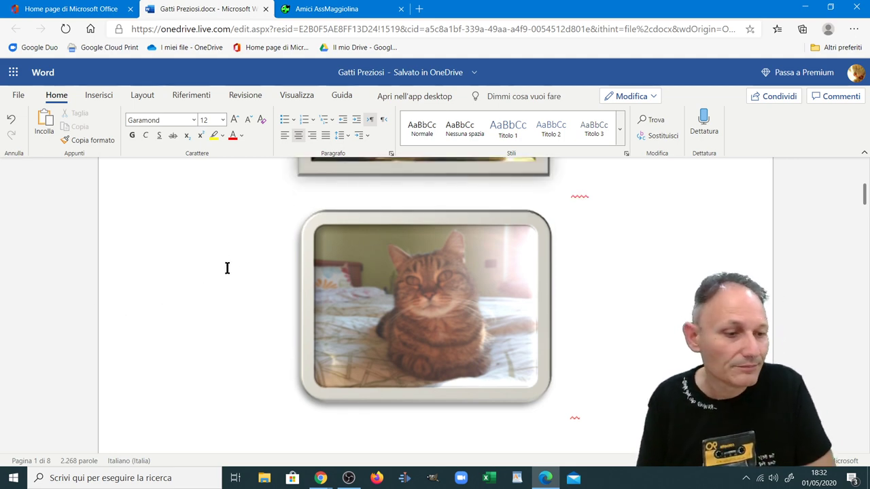
{"action": "scroll", "coordinate": [227, 267], "scroll_direction": "up", "scroll_amount": 3}
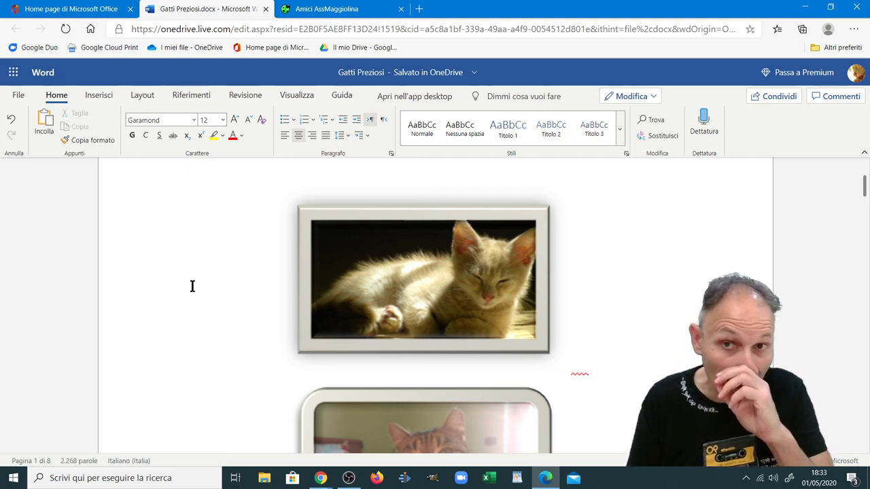
{"action": "left_click", "coordinate": [193, 286]}
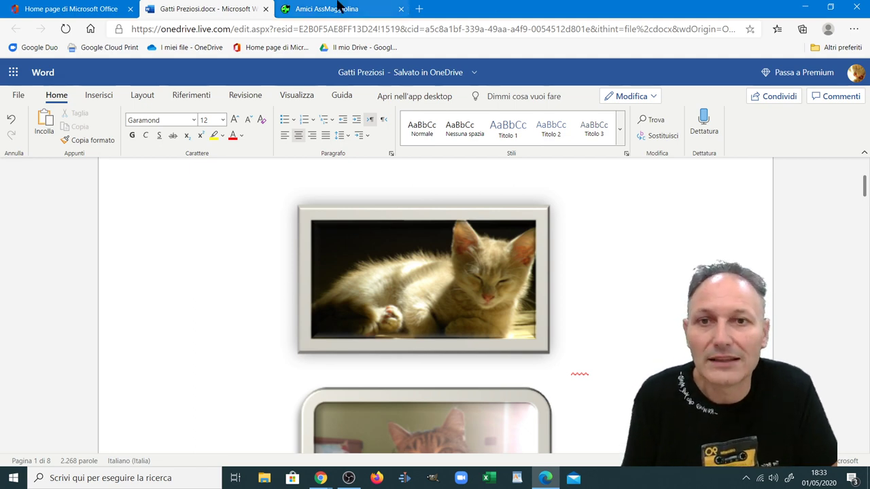
Look over the Amici AssMaggiolina site, then return to the Gatti Preziosi document
{"action": "left_click", "coordinate": [342, 9]}
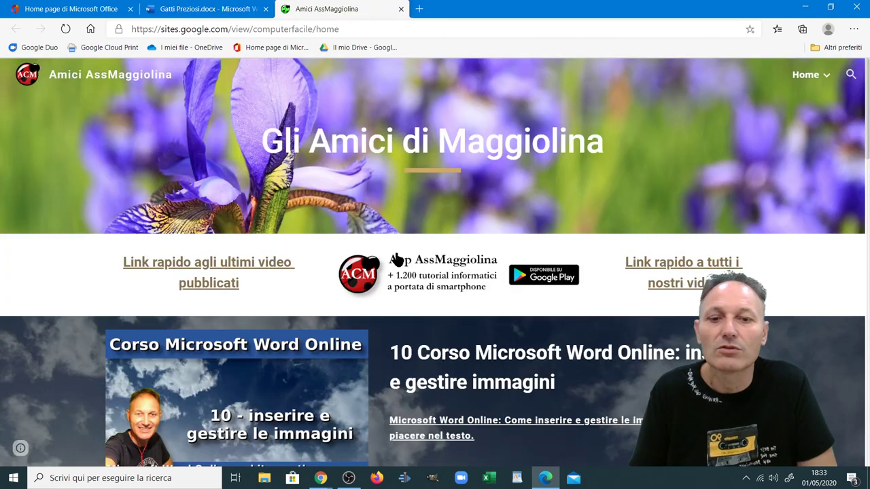
{"action": "scroll", "coordinate": [353, 321], "scroll_direction": "down", "scroll_amount": 1}
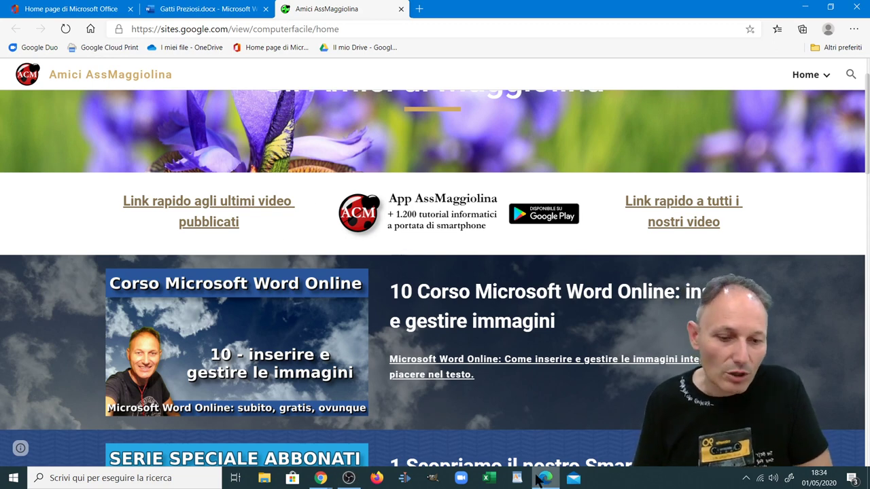
{"action": "left_click", "coordinate": [215, 7]}
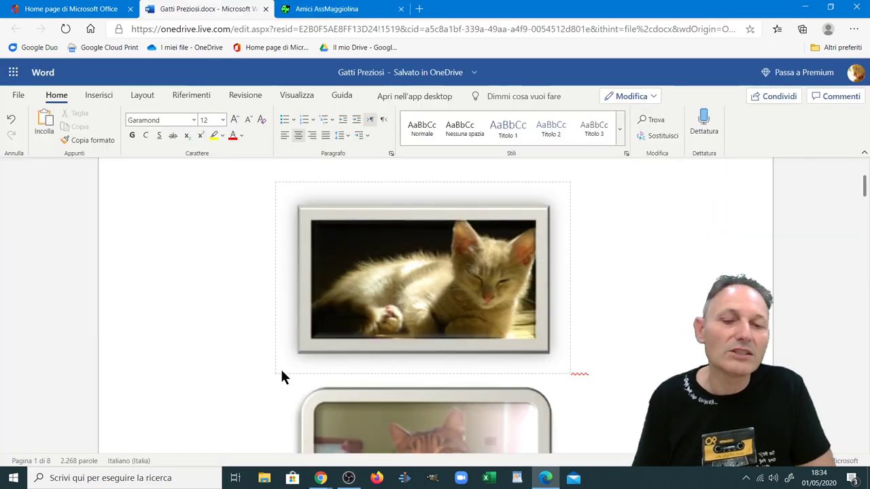
{"action": "scroll", "coordinate": [275, 366], "scroll_direction": "down", "scroll_amount": 2}
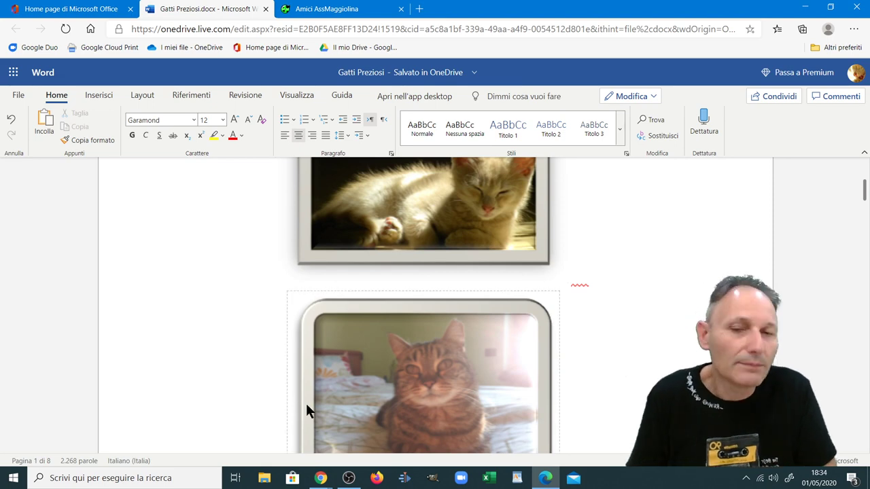
{"action": "scroll", "coordinate": [315, 406], "scroll_direction": "up", "scroll_amount": 2}
Delete the framed cat pictures near the top of the document
{"action": "left_click", "coordinate": [365, 310]}
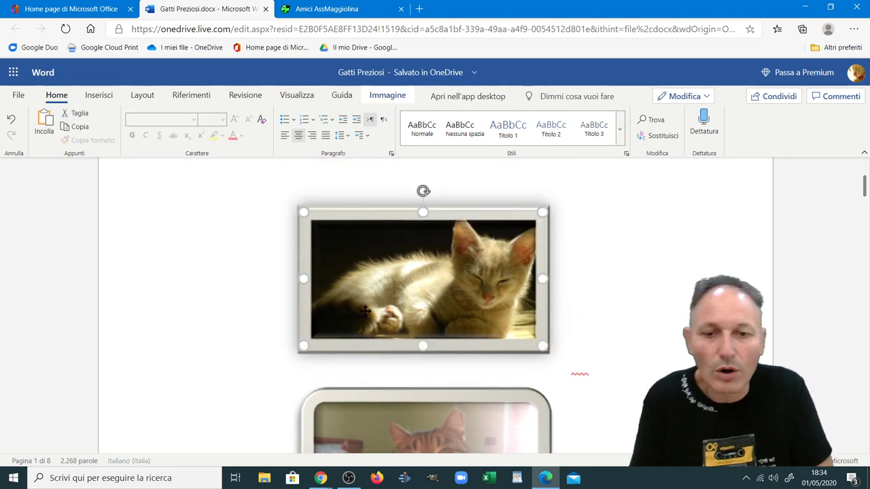
{"action": "key", "text": "Delete"}
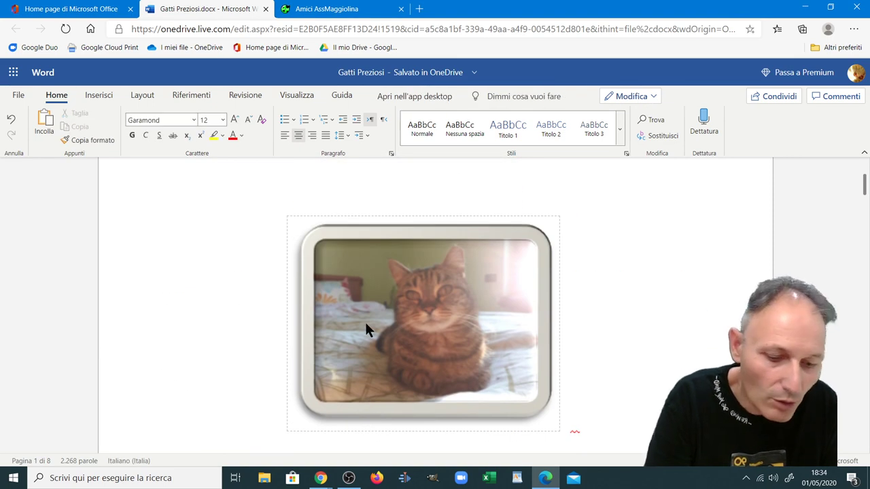
{"action": "left_click", "coordinate": [365, 320]}
{"action": "key", "text": "Delete"}
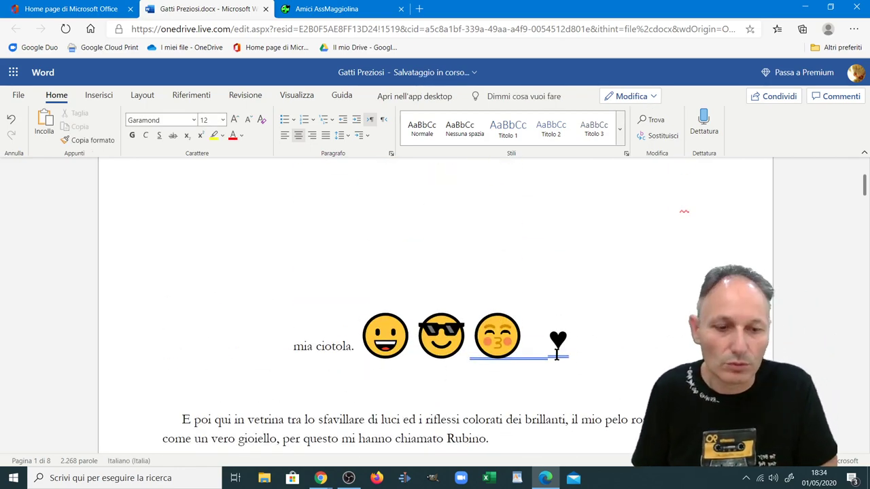
Remove the heart emoji following 'mia ciotola.'
{"action": "left_click", "coordinate": [577, 226]}
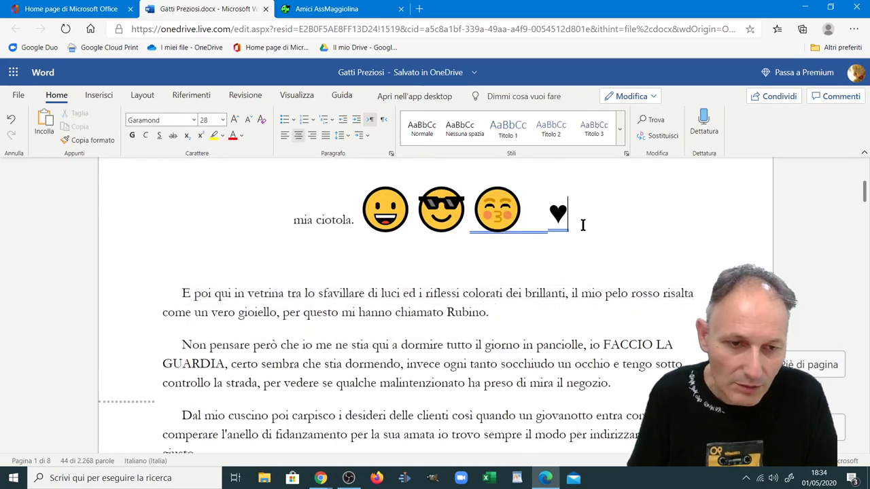
{"action": "key", "text": "BackSpace"}
{"action": "key", "text": "BackSpace"}
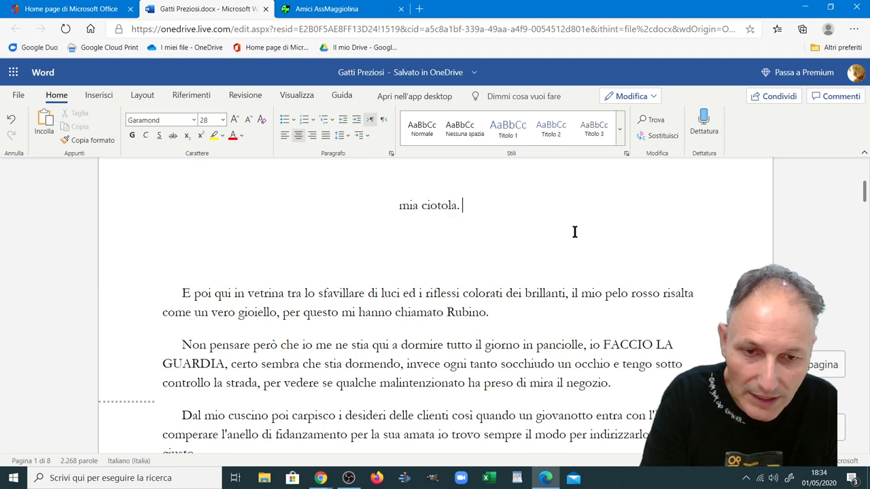
{"action": "scroll", "coordinate": [557, 299], "scroll_direction": "up", "scroll_amount": 3}
{"action": "scroll", "coordinate": [380, 359], "scroll_direction": "up", "scroll_amount": 3}
{"action": "scroll", "coordinate": [379, 359], "scroll_direction": "down", "scroll_amount": 5}
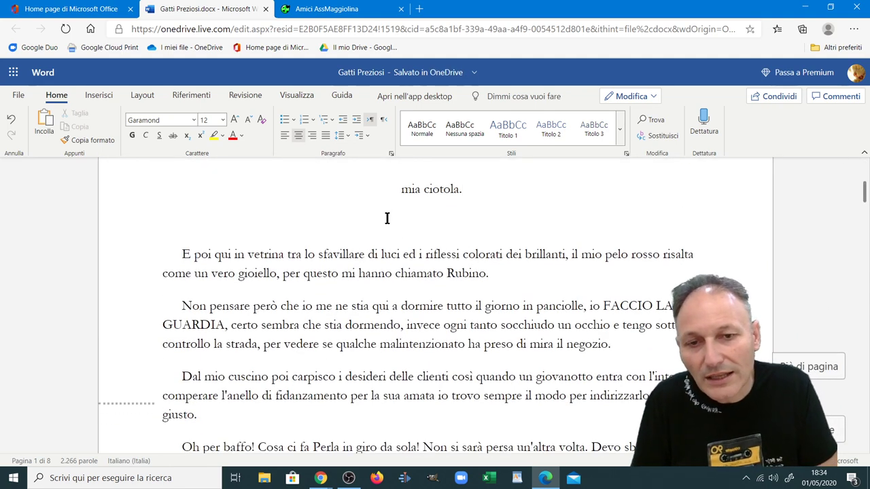
{"action": "left_click", "coordinate": [399, 189]}
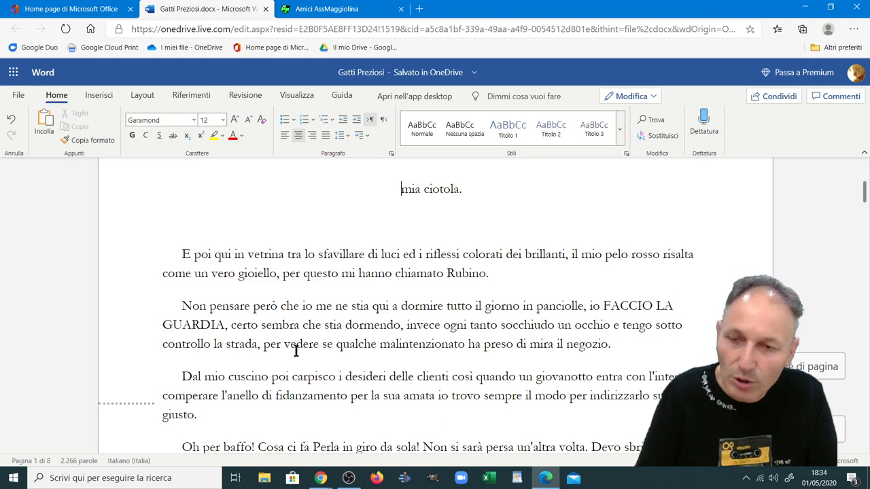
{"action": "scroll", "coordinate": [295, 350], "scroll_direction": "down", "scroll_amount": 3}
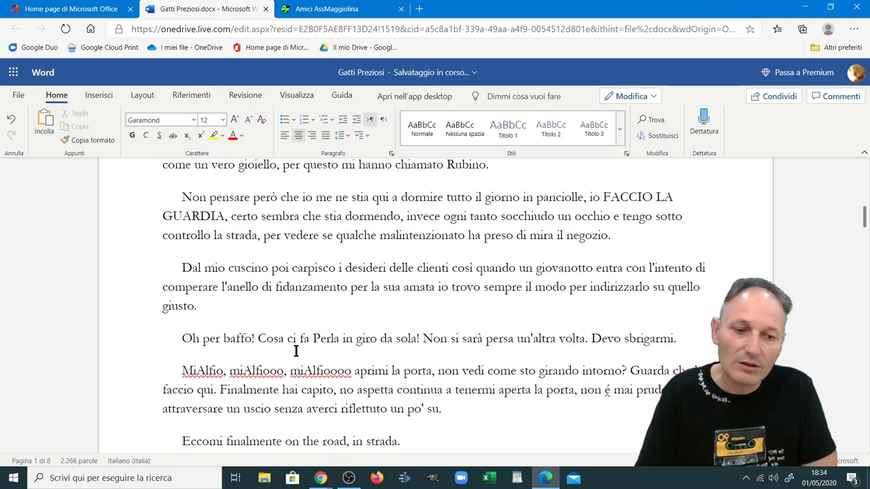
{"action": "scroll", "coordinate": [435, 306], "scroll_direction": "down", "scroll_amount": 5}
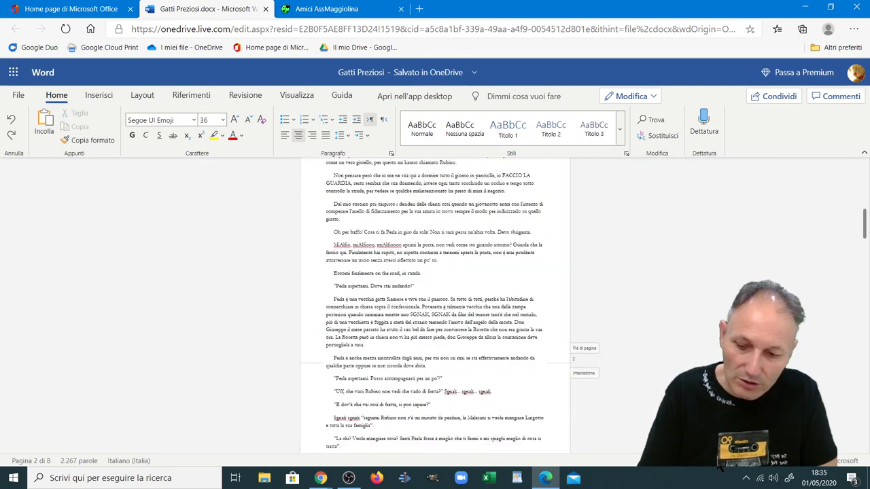
{"action": "scroll", "coordinate": [653, 367], "scroll_direction": "up", "scroll_amount": 2}
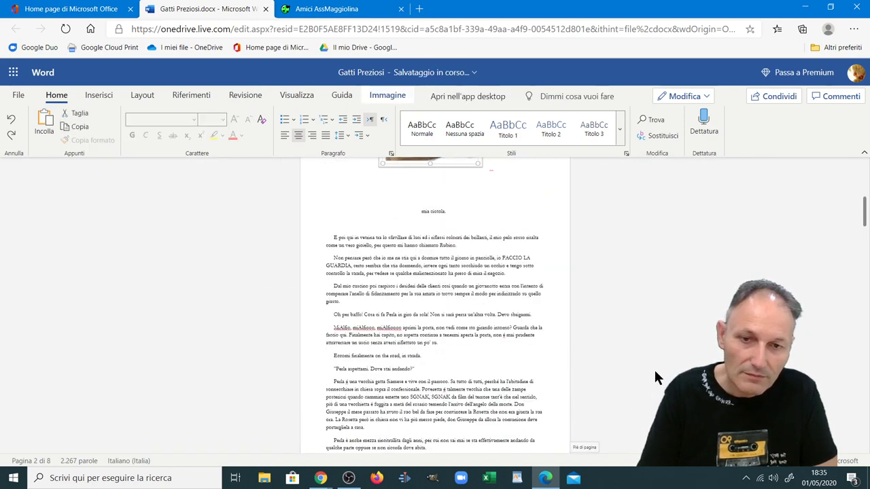
{"action": "scroll", "coordinate": [653, 367], "scroll_direction": "down", "scroll_amount": 5}
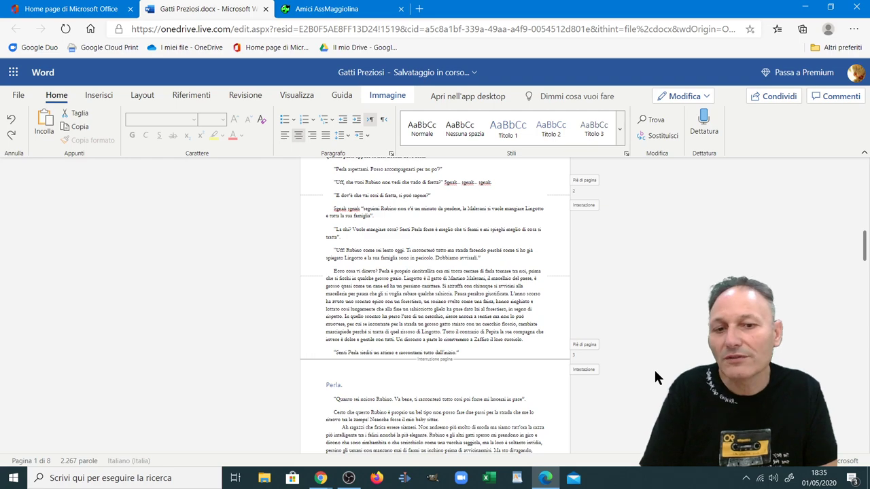
{"action": "scroll", "coordinate": [654, 356], "scroll_direction": "up", "scroll_amount": 1}
{"action": "scroll", "coordinate": [648, 363], "scroll_direction": "down", "scroll_amount": 1}
{"action": "scroll", "coordinate": [648, 362], "scroll_direction": "down", "scroll_amount": 1}
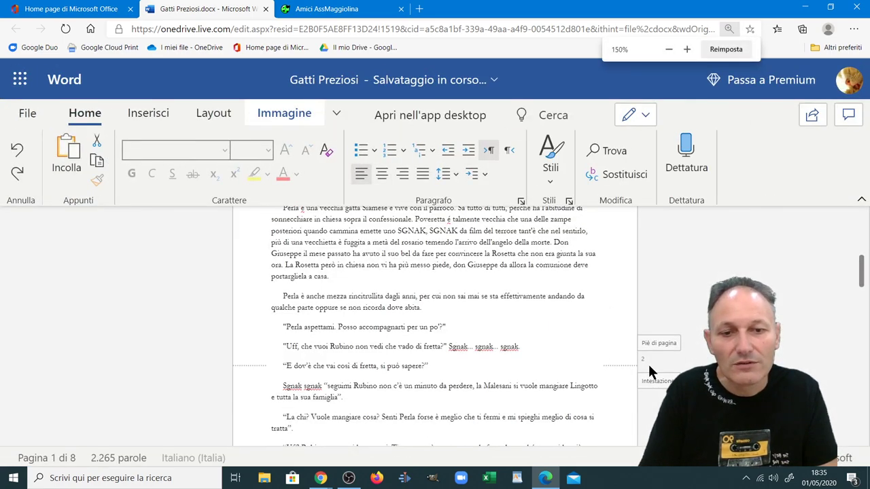
{"action": "scroll", "coordinate": [647, 362], "scroll_direction": "down", "scroll_amount": 1}
{"action": "scroll", "coordinate": [435, 353], "scroll_direction": "up", "scroll_amount": 4}
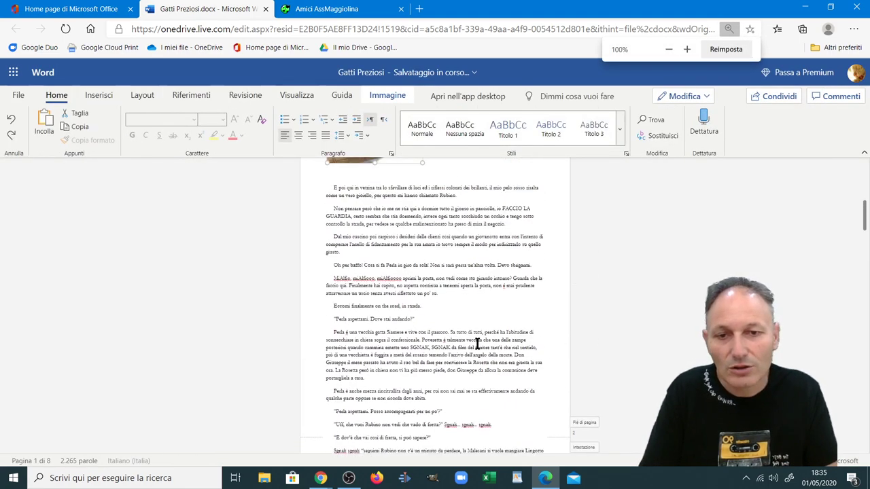
{"action": "scroll", "coordinate": [475, 341], "scroll_direction": "up", "scroll_amount": 4}
{"action": "scroll", "coordinate": [477, 343], "scroll_direction": "up", "scroll_amount": 1}
Remove the remaining cat photo near 'mia ciotola.' from page 1
{"action": "key", "text": "Delete"}
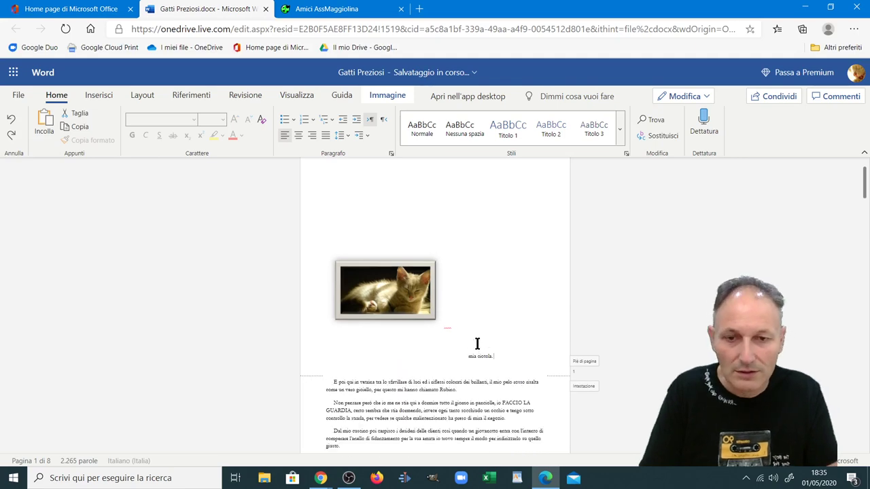
{"action": "key", "text": "ctrl+z"}
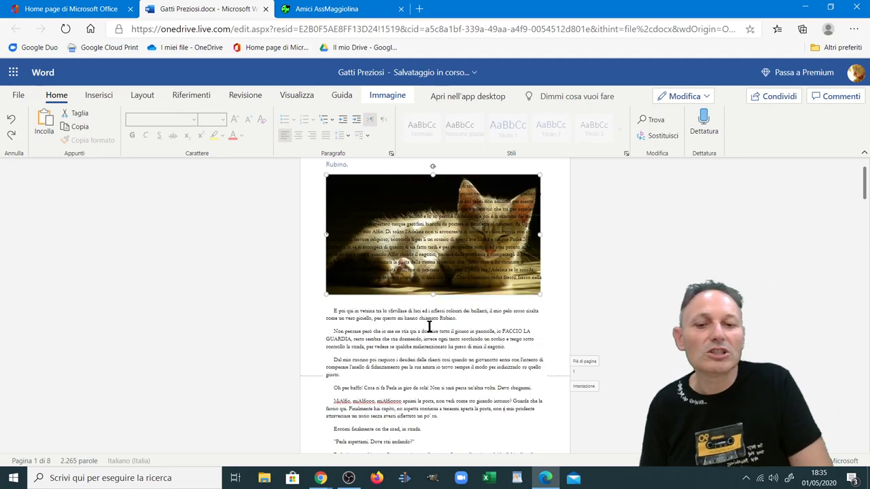
{"action": "key", "text": "ctrl+z"}
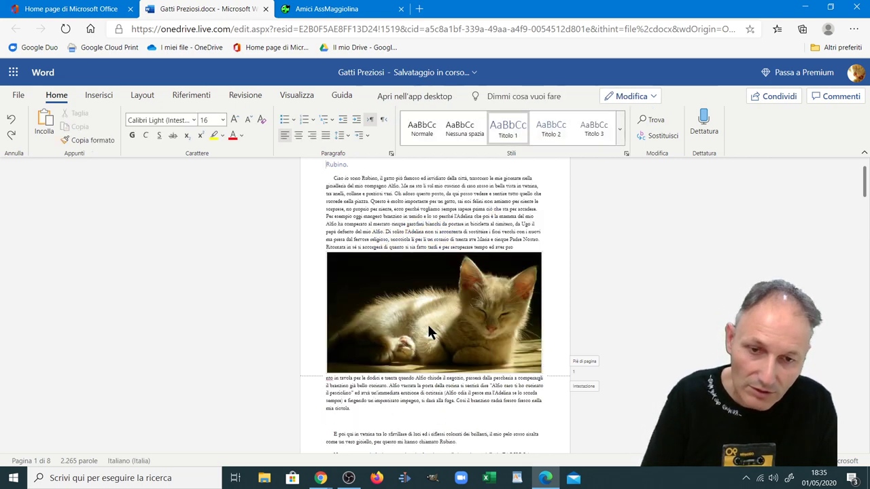
{"action": "left_click", "coordinate": [383, 282]}
{"action": "key", "text": "Delete"}
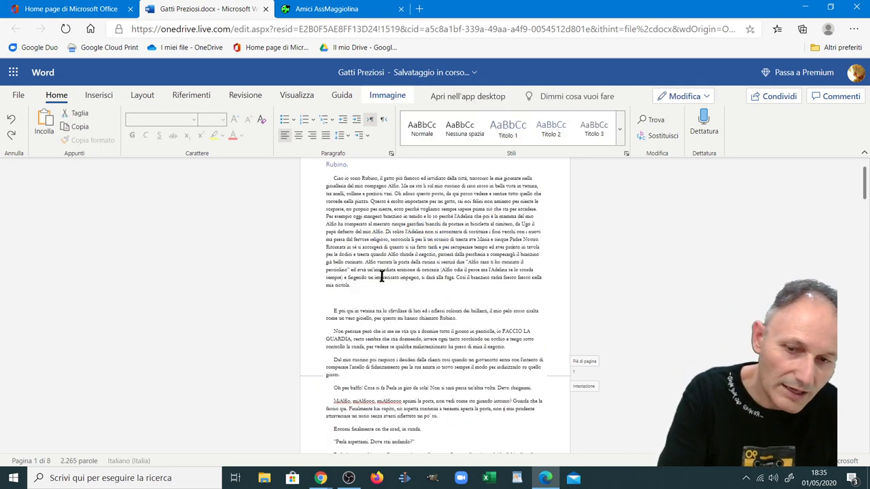
Zoom the document out to a smaller view and switch to GIMP
{"action": "scroll", "coordinate": [399, 331], "scroll_direction": "up", "scroll_amount": 2}
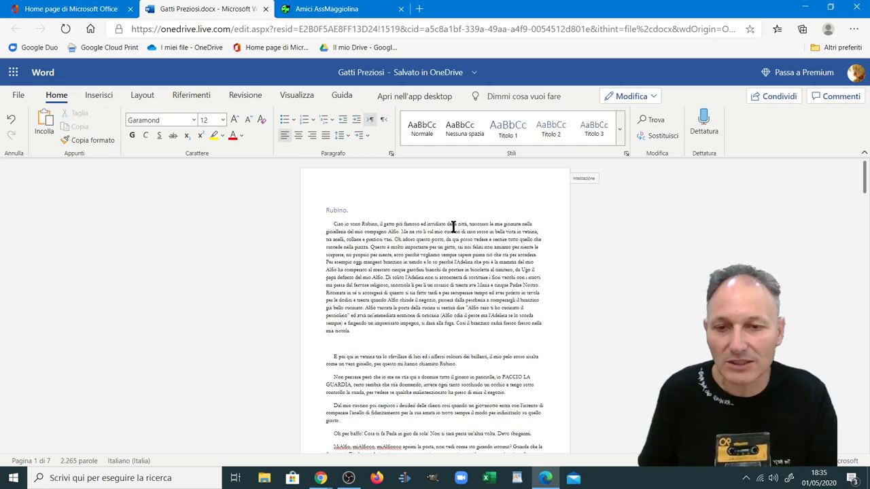
{"action": "scroll", "coordinate": [445, 239], "scroll_direction": "down", "scroll_amount": 1}
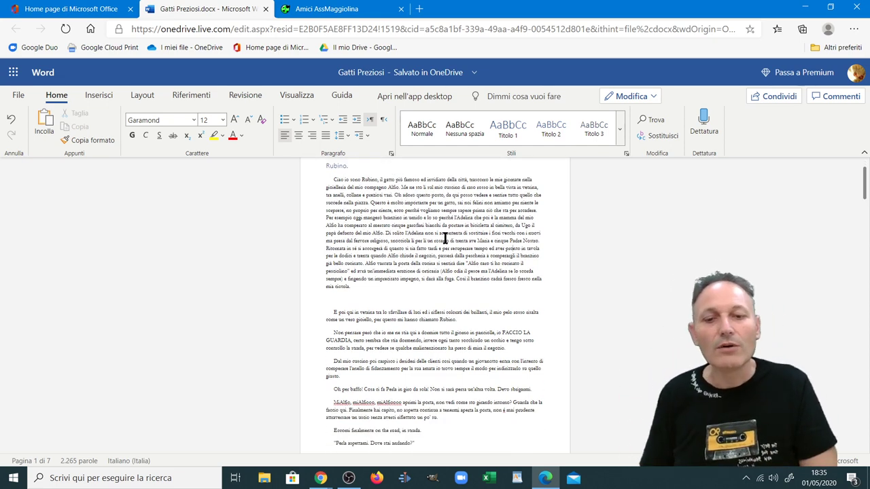
{"action": "left_click", "coordinate": [724, 467]}
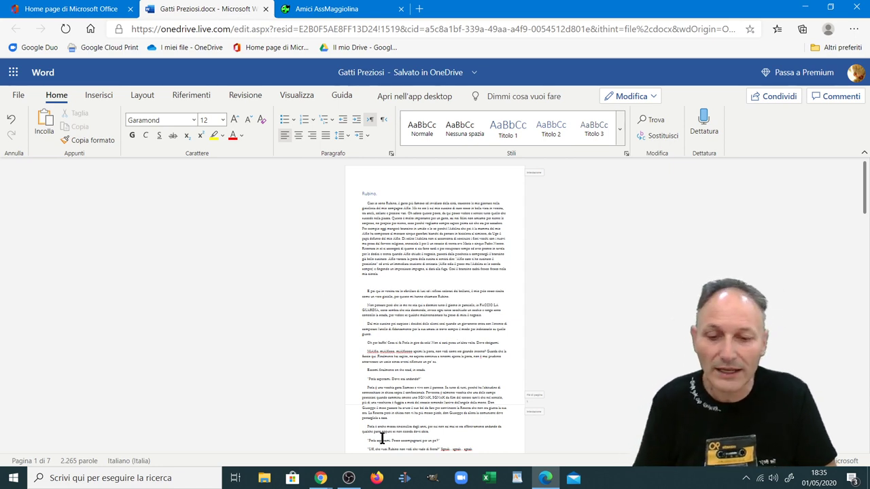
{"action": "left_click", "coordinate": [433, 481]}
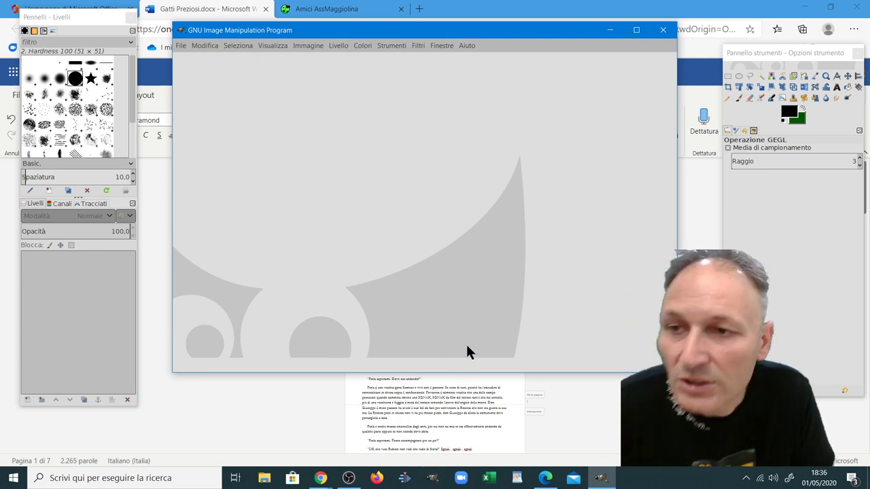
Open the kitten photo DSCN0077.JPG from the Documents folder
{"action": "left_click", "coordinate": [182, 46]}
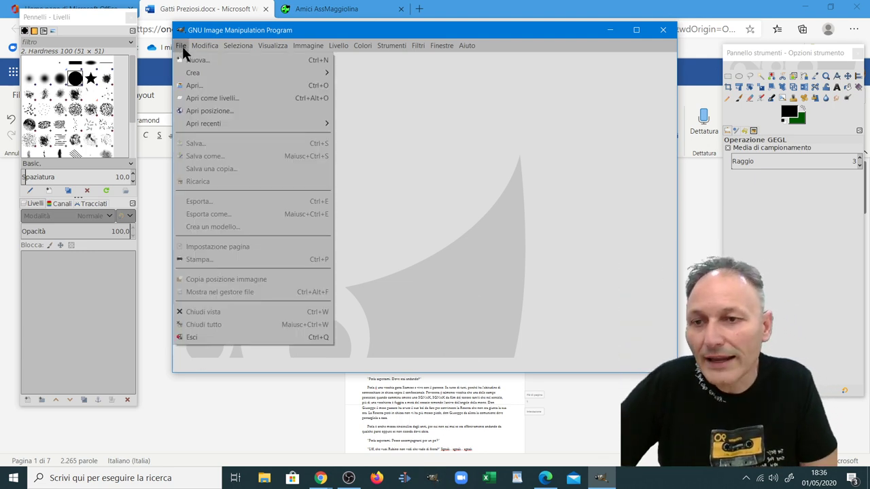
{"action": "left_click", "coordinate": [194, 86]}
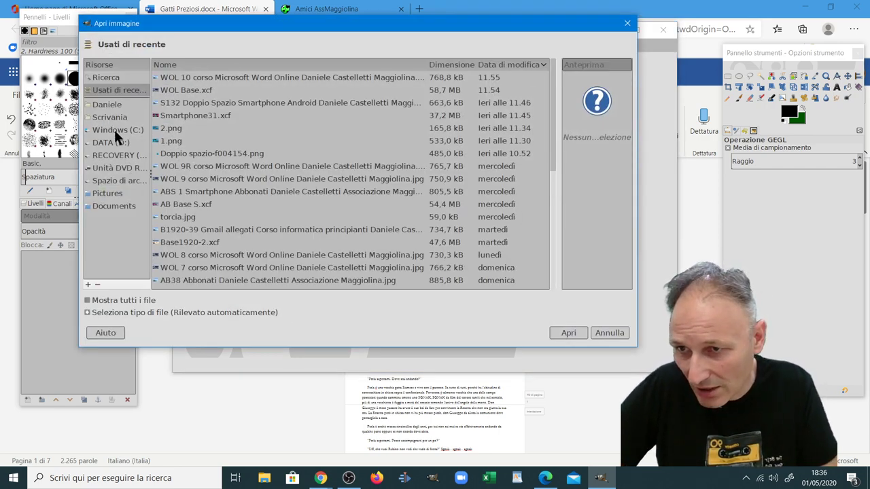
{"action": "left_click", "coordinate": [111, 207]}
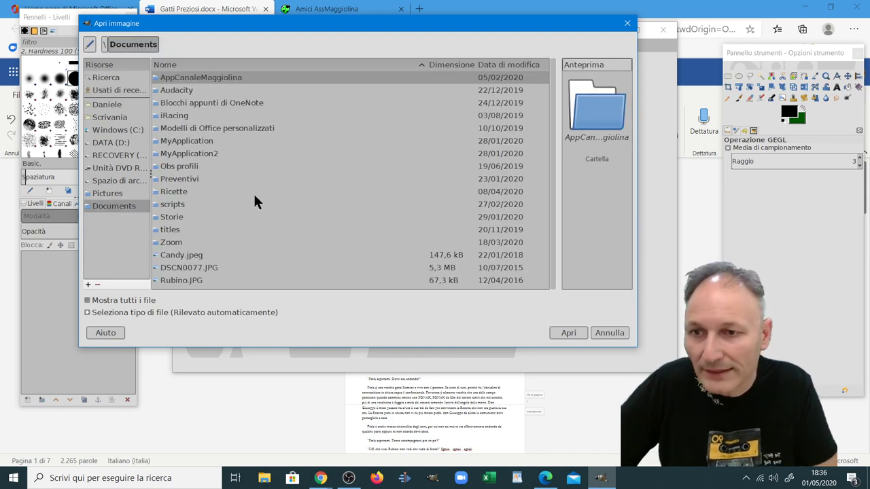
{"action": "left_click", "coordinate": [188, 281]}
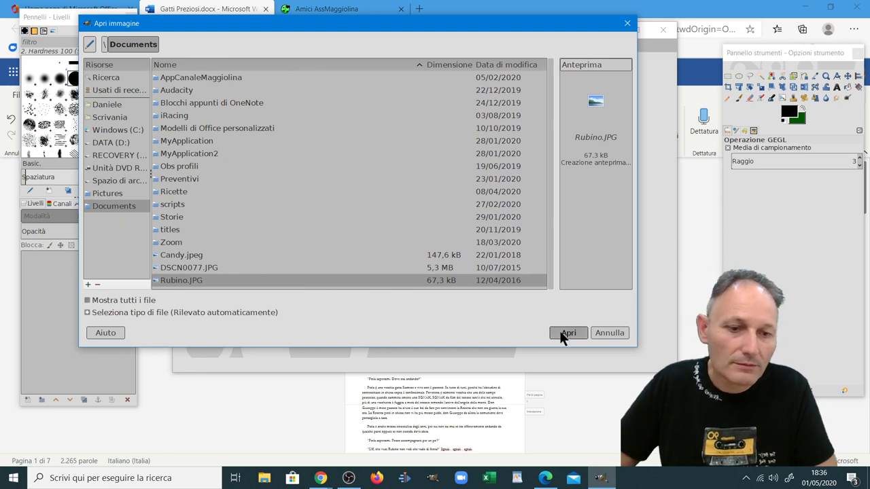
{"action": "left_click", "coordinate": [174, 268]}
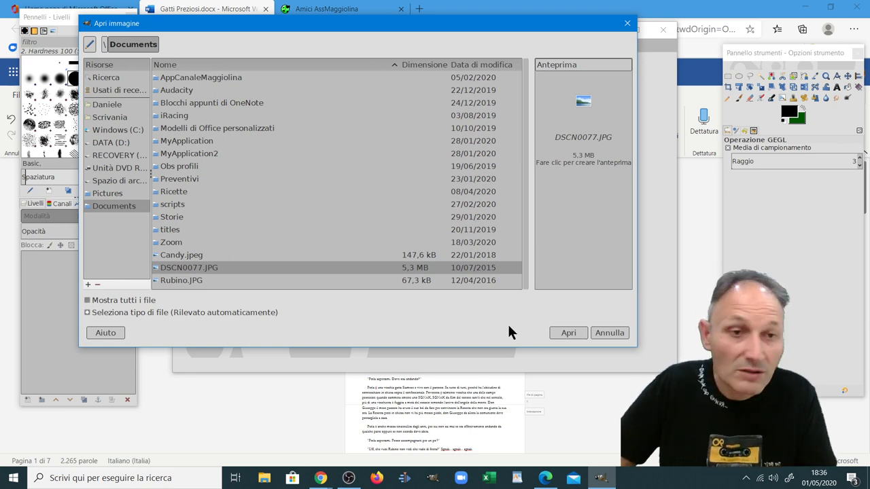
{"action": "left_click", "coordinate": [554, 331]}
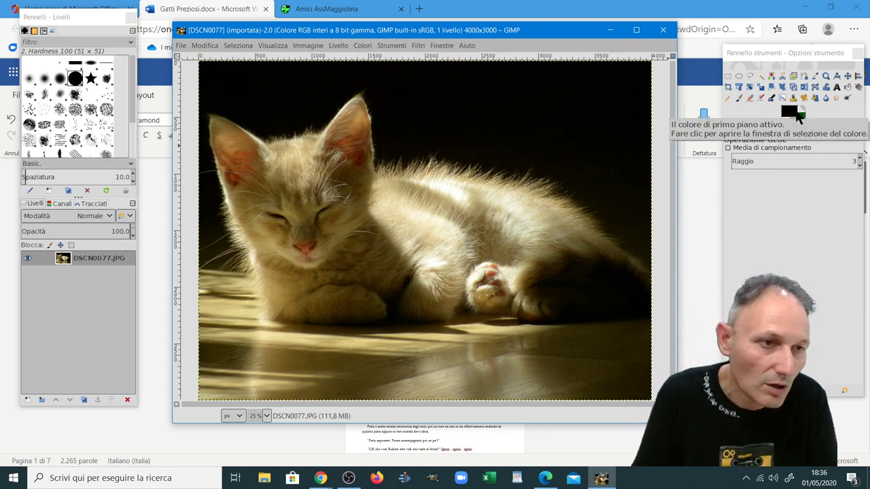
Set the foreground colour to near-white fdfdfd and select the Paintbrush tool
{"action": "left_click", "coordinate": [788, 110]}
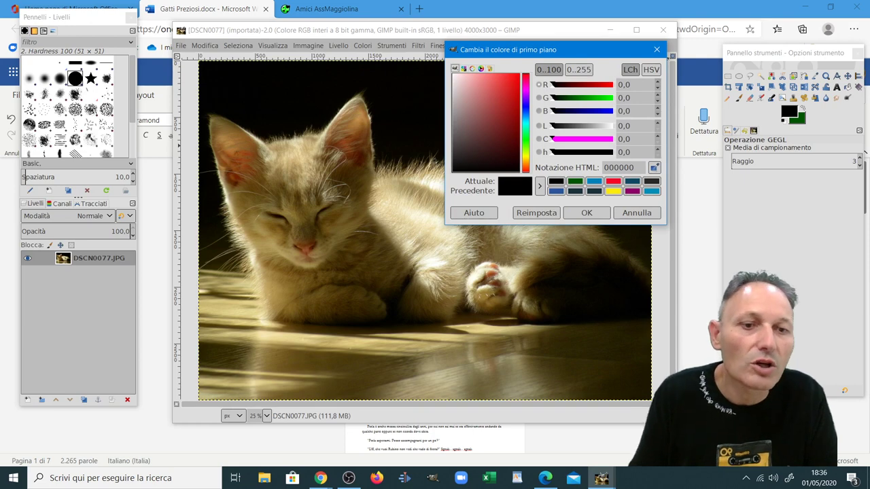
{"action": "left_click", "coordinate": [454, 76]}
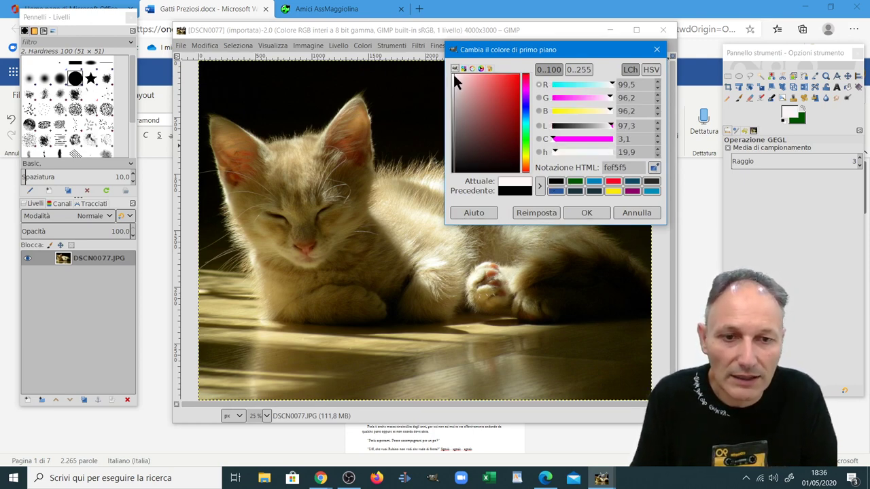
{"action": "left_click_drag", "start_coordinate": [453, 72], "coordinate": [452, 72]}
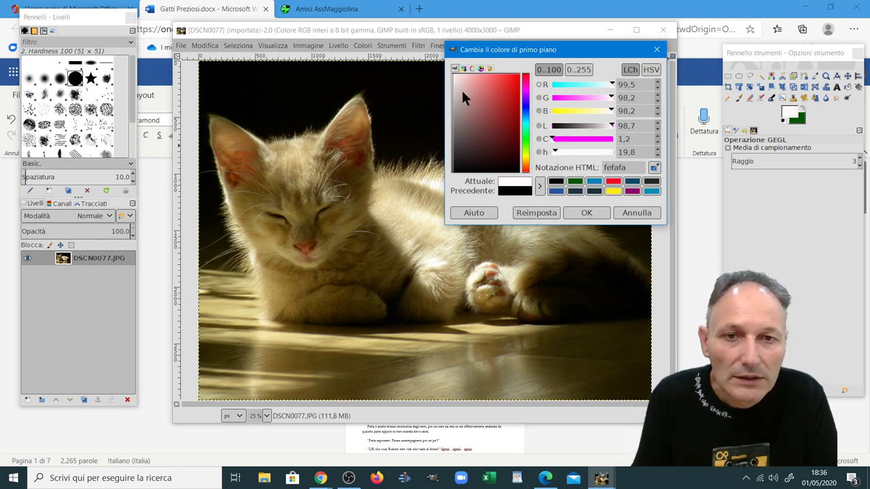
{"action": "left_click", "coordinate": [451, 73]}
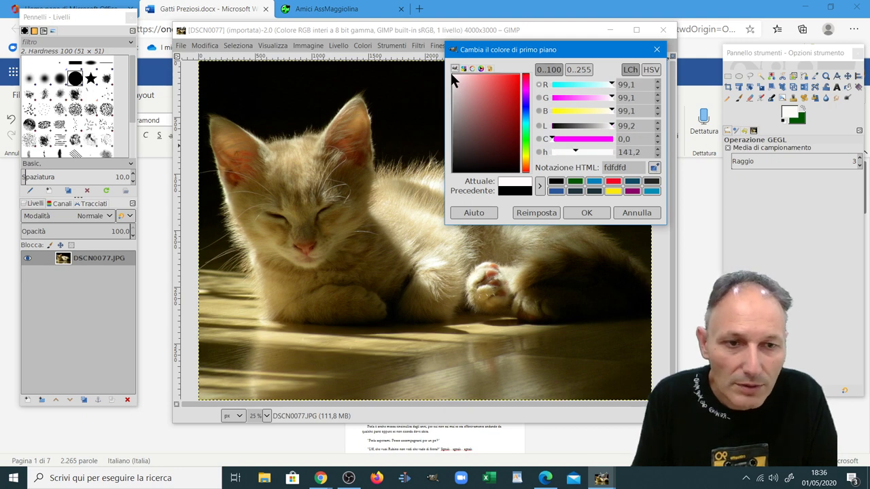
{"action": "left_click", "coordinate": [587, 213]}
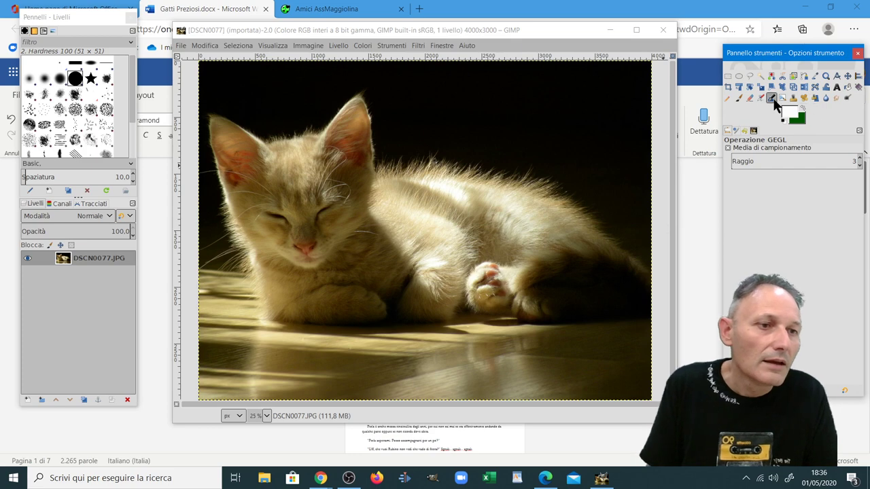
{"action": "left_click", "coordinate": [738, 97]}
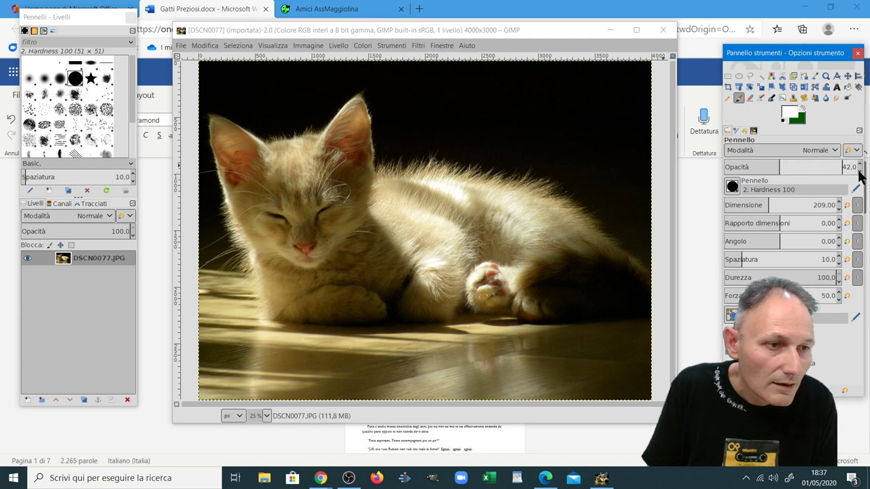
Enlarge the brush to about 507 and paint translucent white strokes across the whole photo
{"action": "scroll", "coordinate": [858, 172], "scroll_direction": "down", "scroll_amount": 7}
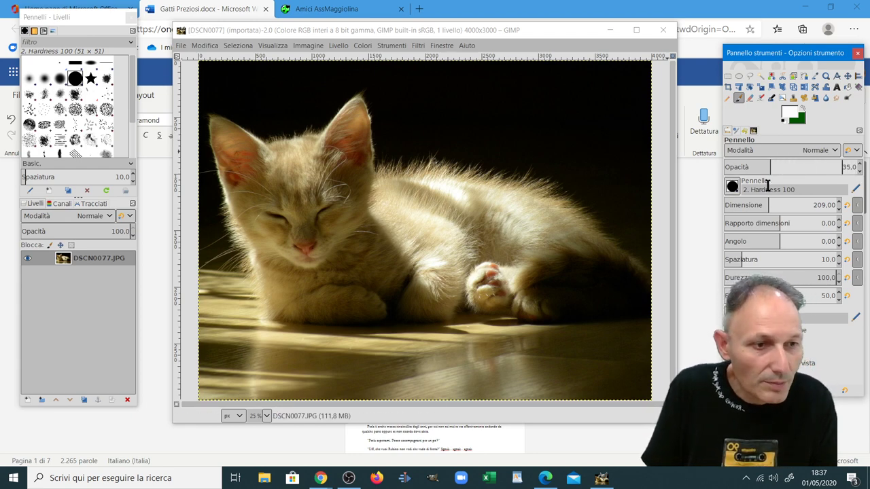
{"action": "left_click_drag", "start_coordinate": [781, 204], "coordinate": [813, 205]}
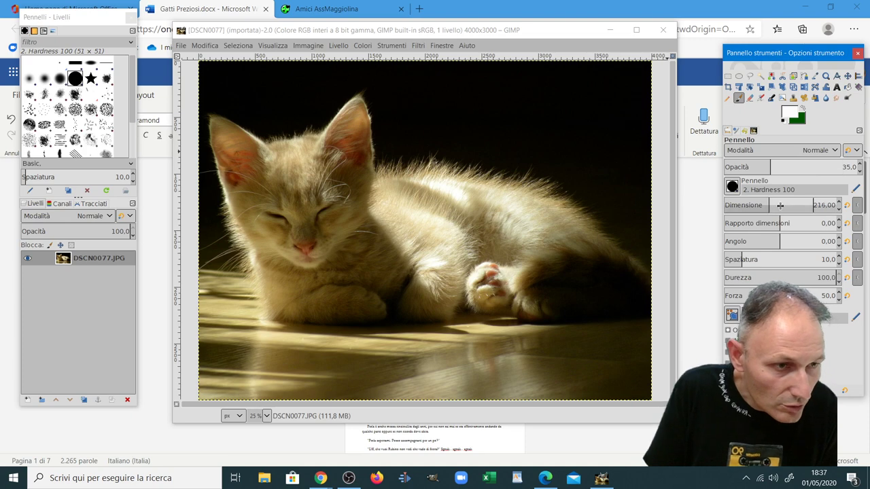
{"action": "left_click_drag", "start_coordinate": [778, 205], "coordinate": [799, 205]}
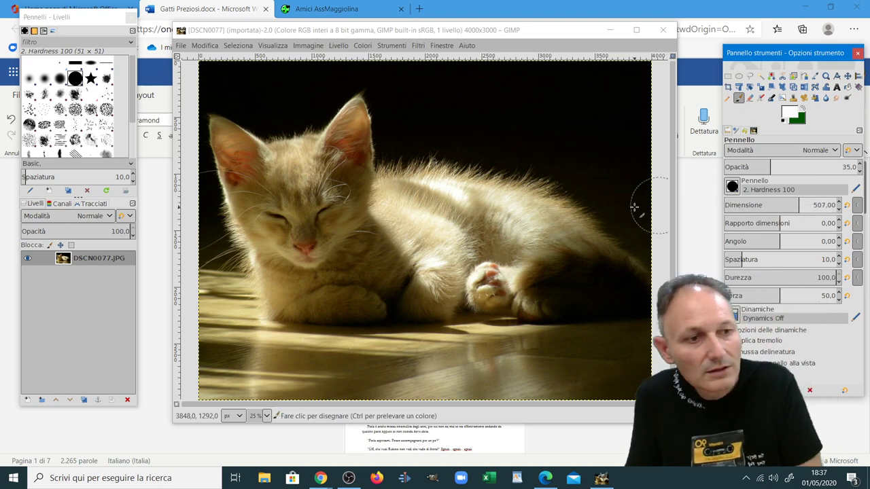
{"action": "left_click_drag", "start_coordinate": [619, 102], "coordinate": [289, 153]}
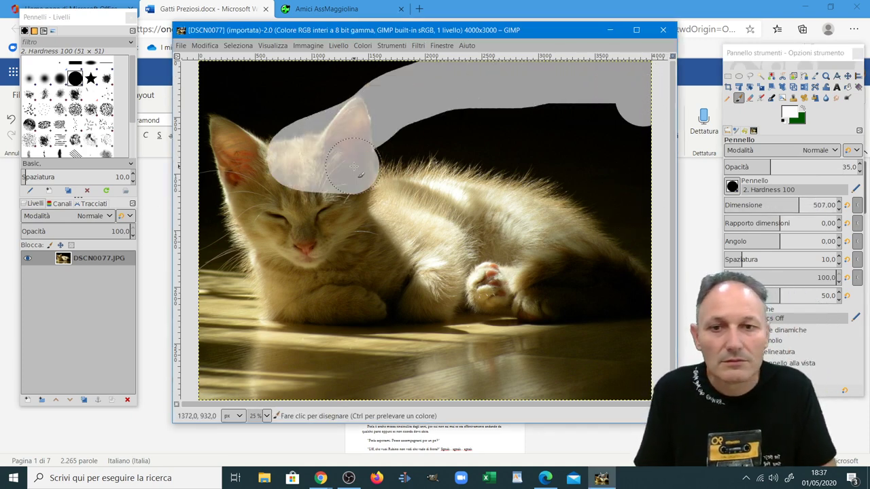
{"action": "left_click_drag", "start_coordinate": [439, 101], "coordinate": [224, 68]}
{"action": "mouse_move", "coordinate": [401, 67]}
{"action": "left_mouse_down"}
{"action": "mouse_move", "coordinate": [576, 218]}
{"action": "mouse_move", "coordinate": [254, 129]}
{"action": "mouse_move", "coordinate": [150, 404]}
{"action": "mouse_move", "coordinate": [399, 317]}
{"action": "mouse_move", "coordinate": [643, 369]}
{"action": "mouse_move", "coordinate": [659, 293]}
{"action": "mouse_move", "coordinate": [626, 375]}
{"action": "mouse_move", "coordinate": [544, 330]}
{"action": "mouse_move", "coordinate": [466, 272]}
{"action": "mouse_move", "coordinate": [398, 306]}
{"action": "mouse_move", "coordinate": [457, 261]}
{"action": "mouse_move", "coordinate": [442, 188]}
{"action": "mouse_move", "coordinate": [258, 181]}
{"action": "mouse_move", "coordinate": [193, 77]}
{"action": "mouse_move", "coordinate": [611, 75]}
{"action": "mouse_move", "coordinate": [639, 102]}
{"action": "mouse_move", "coordinate": [548, 113]}
{"action": "mouse_move", "coordinate": [377, 185]}
{"action": "mouse_move", "coordinate": [472, 140]}
{"action": "mouse_move", "coordinate": [435, 170]}
{"action": "mouse_move", "coordinate": [614, 214]}
{"action": "mouse_move", "coordinate": [537, 279]}
{"action": "mouse_move", "coordinate": [619, 236]}
{"action": "left_mouse_up"}
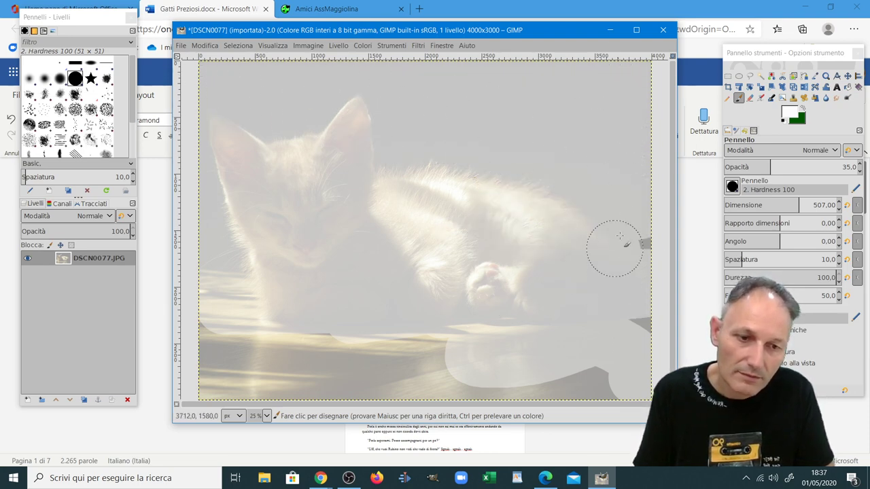
{"action": "mouse_move", "coordinate": [659, 276]}
{"action": "left_mouse_down"}
{"action": "mouse_move", "coordinate": [611, 367]}
{"action": "mouse_move", "coordinate": [476, 390]}
{"action": "mouse_move", "coordinate": [341, 391]}
{"action": "mouse_move", "coordinate": [262, 314]}
{"action": "left_mouse_up"}
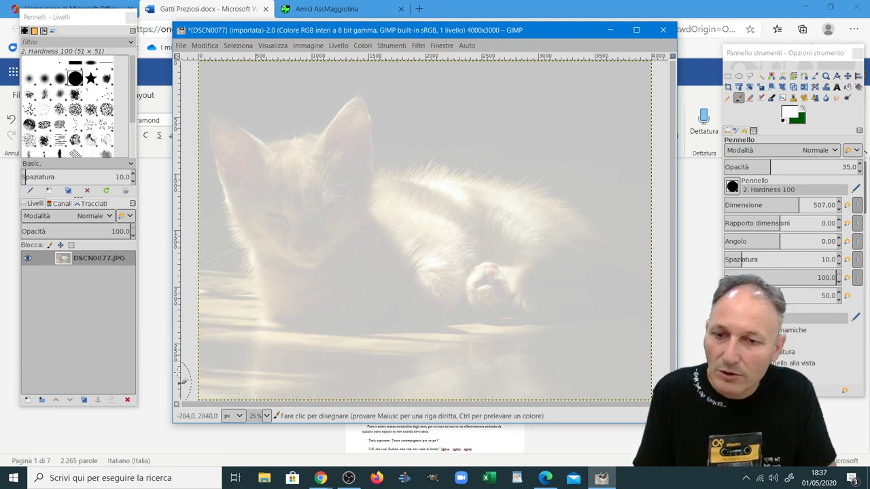
Overwrite DSCN0077.JPG with the faded image as a JPEG export, then minimize GIMP
{"action": "left_click", "coordinate": [193, 46]}
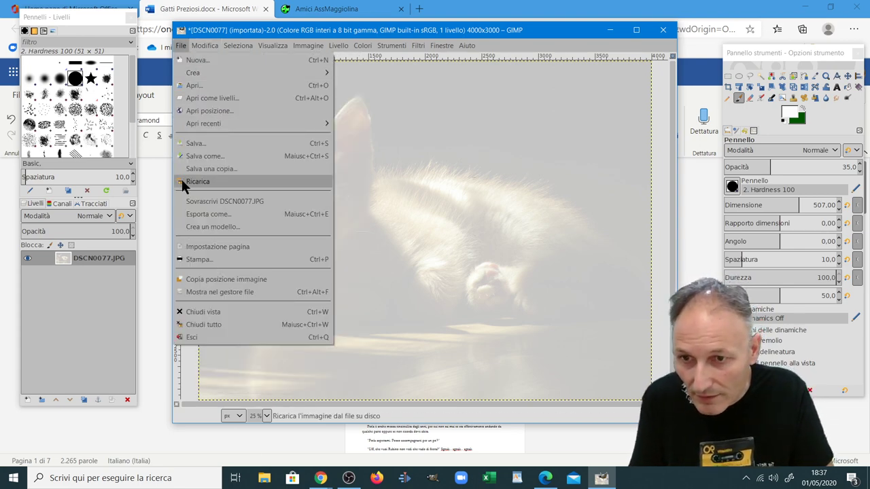
{"action": "left_click", "coordinate": [184, 201]}
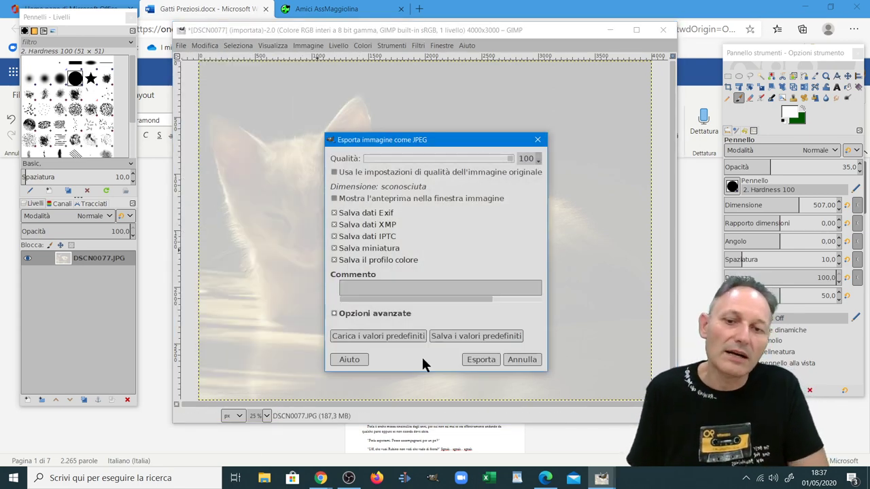
{"action": "left_click", "coordinate": [484, 364]}
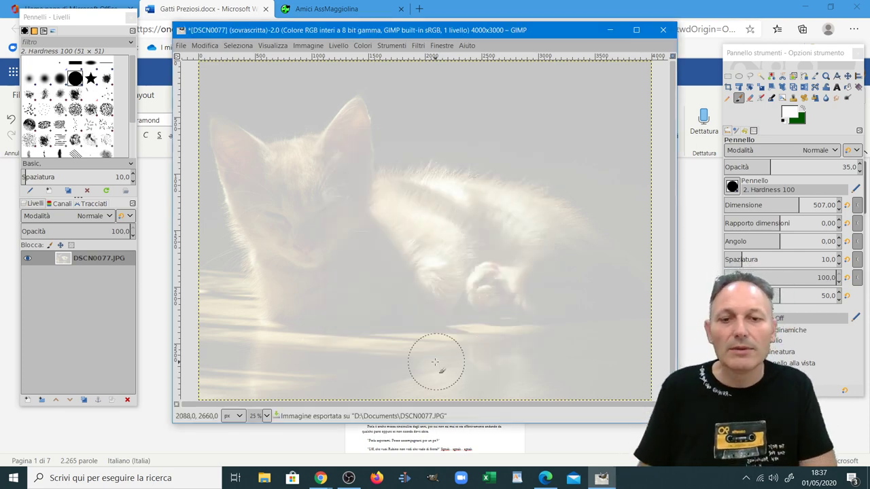
{"action": "left_click", "coordinate": [616, 34]}
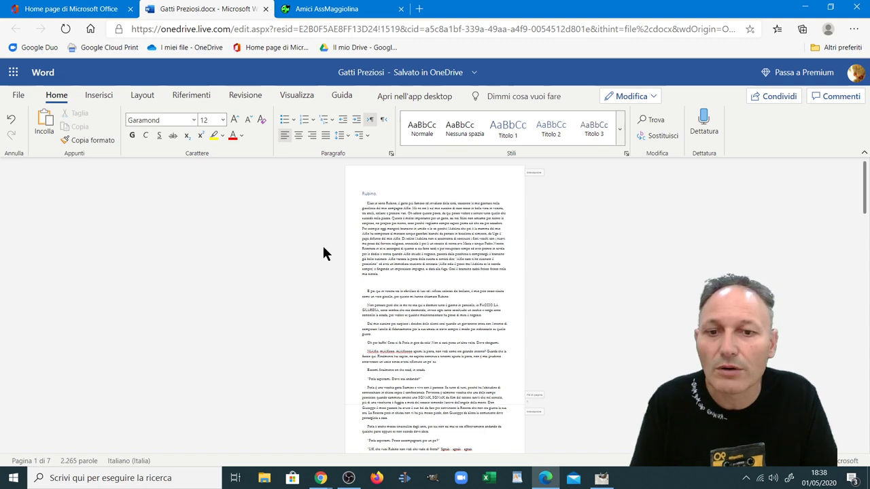
Insert the faded DSCN0077.JPG picture from the computer at the top of the document
{"action": "left_click", "coordinate": [101, 99]}
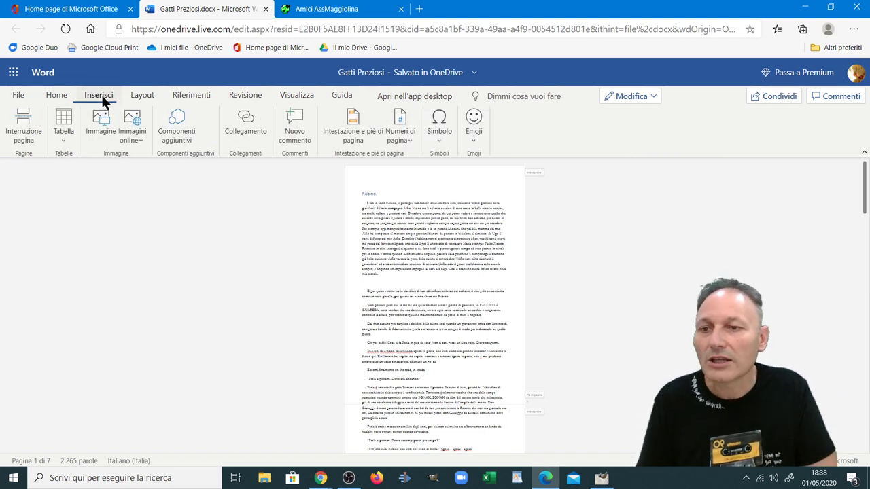
{"action": "left_click", "coordinate": [97, 124]}
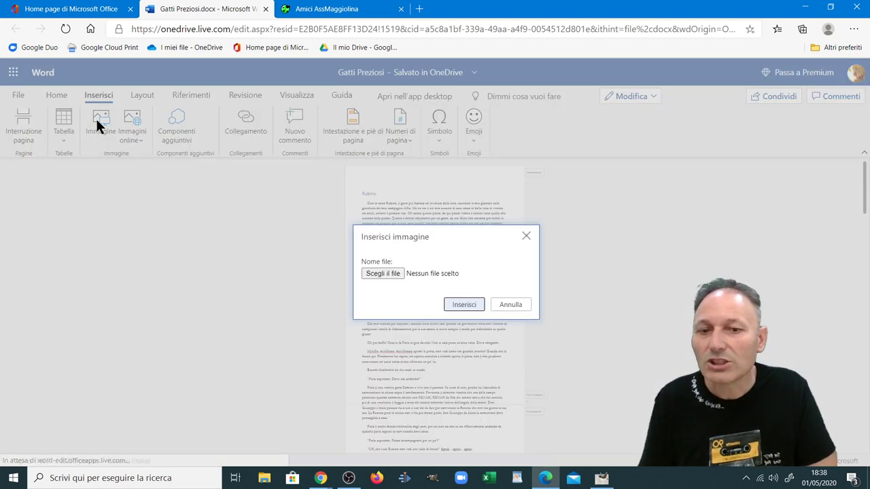
{"action": "left_click", "coordinate": [394, 272]}
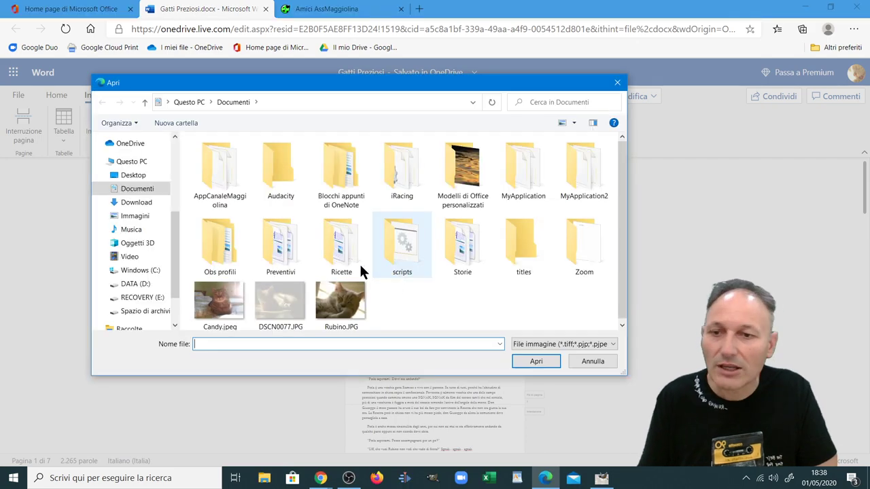
{"action": "double_click", "coordinate": [275, 307]}
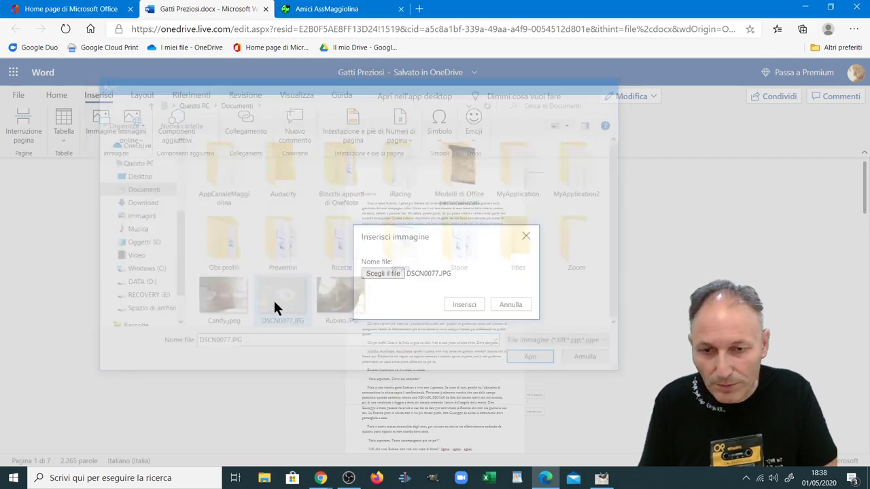
{"action": "left_click", "coordinate": [457, 306]}
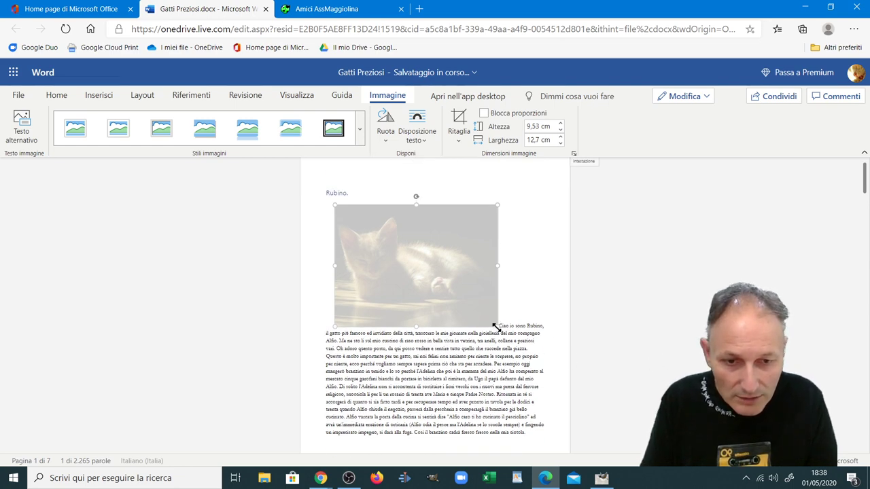
Enlarge the faded kitten photo to about 12,35 × 16,46 cm and centre it with Centra
{"action": "left_click_drag", "start_coordinate": [497, 327], "coordinate": [533, 349]}
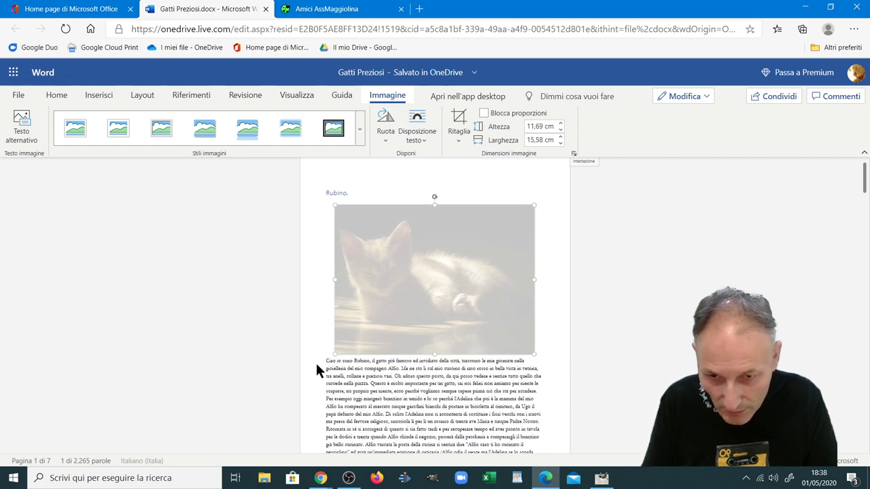
{"action": "left_click_drag", "start_coordinate": [334, 355], "coordinate": [327, 363]}
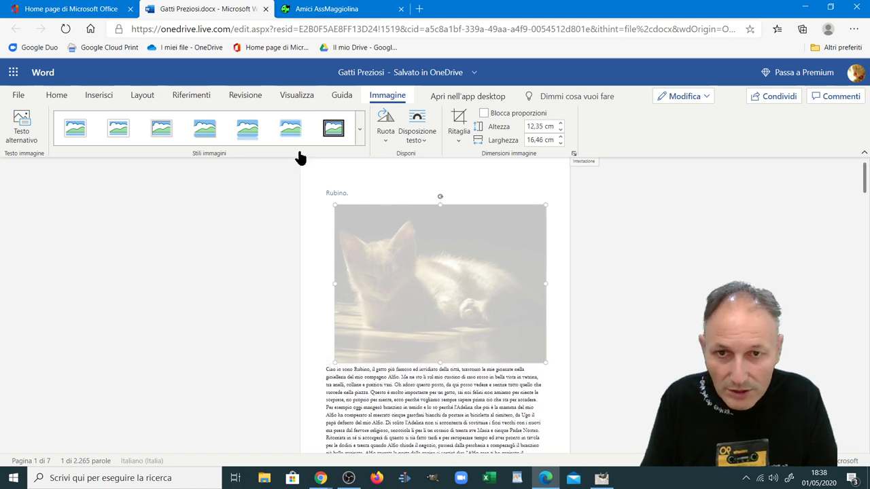
{"action": "left_click", "coordinate": [61, 96]}
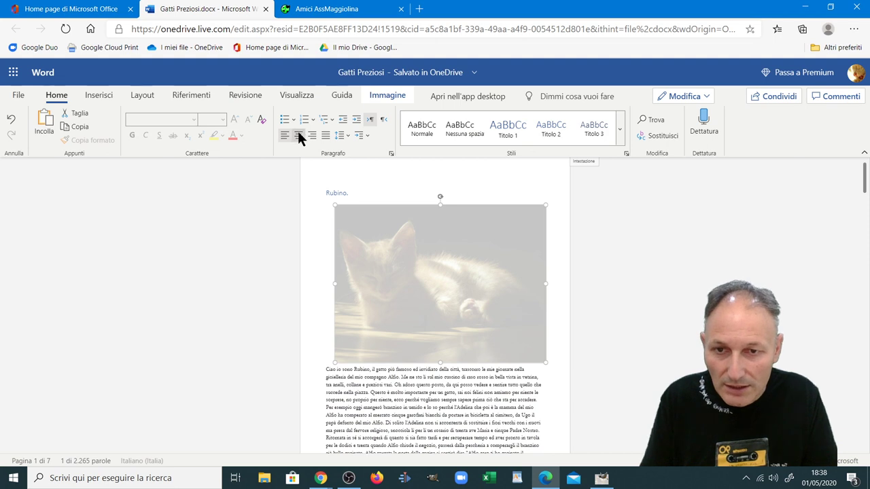
{"action": "left_click", "coordinate": [297, 132]}
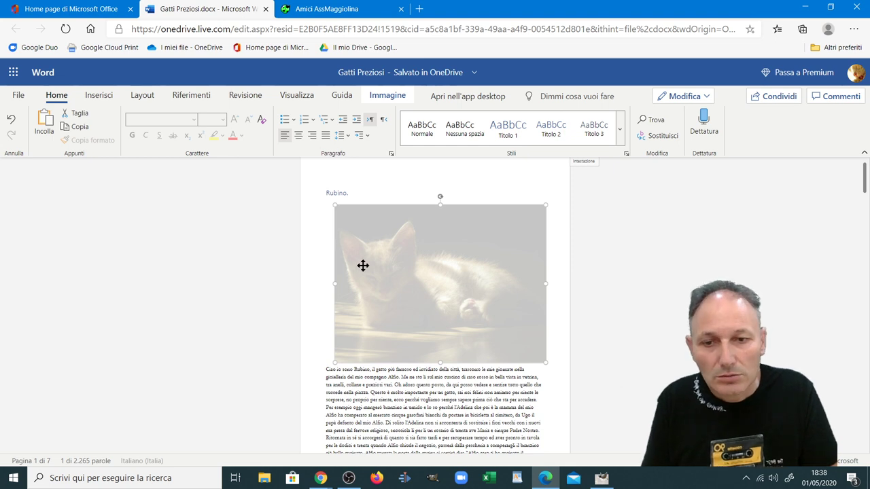
{"action": "left_click", "coordinate": [397, 95]}
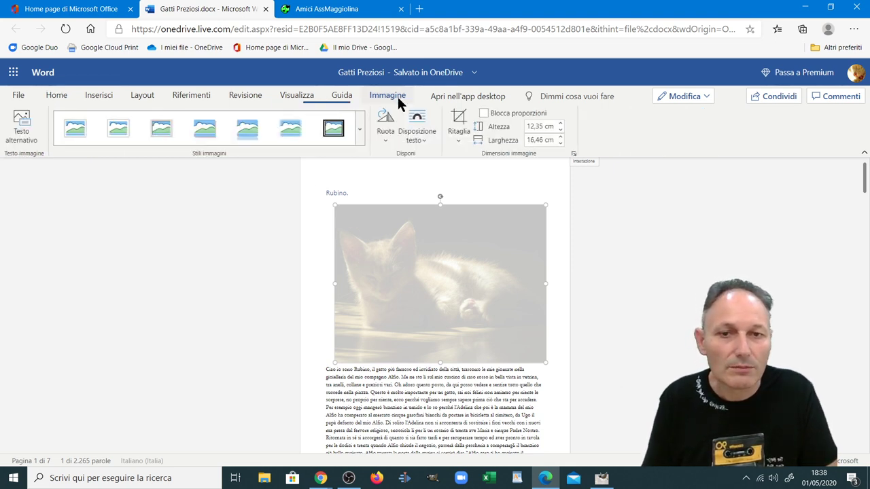
{"action": "left_click", "coordinate": [421, 138]}
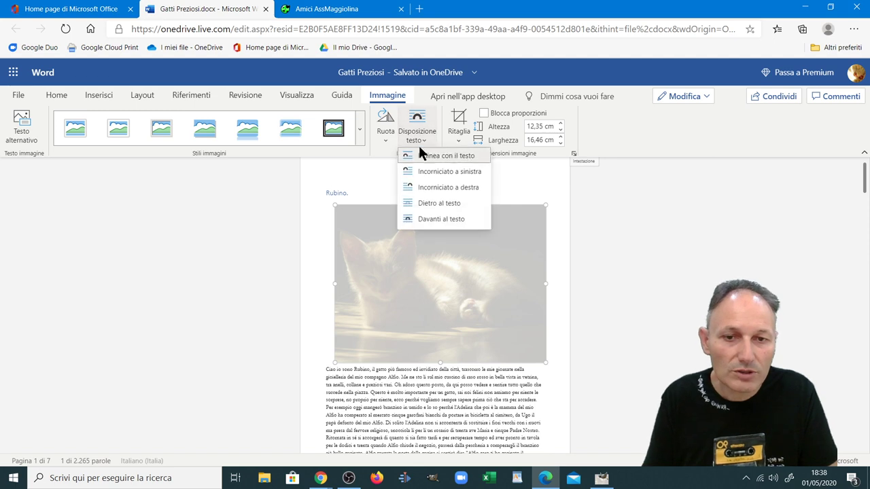
{"action": "left_click", "coordinate": [413, 204]}
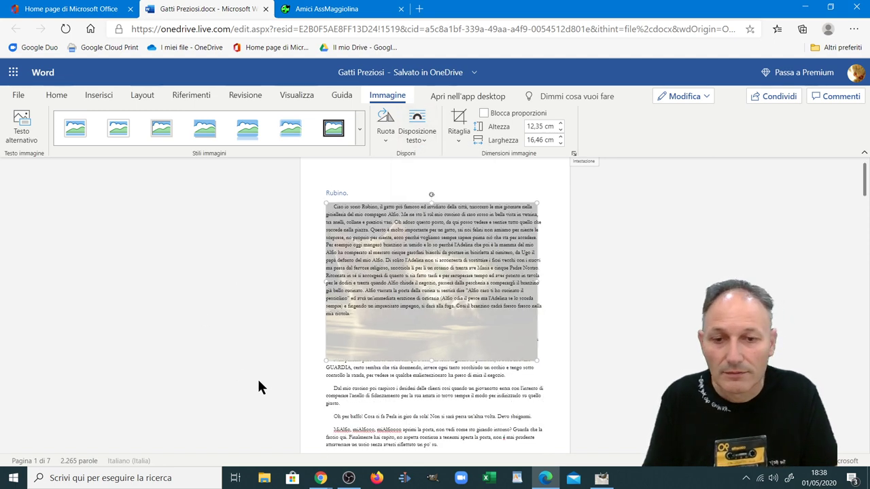
{"action": "left_click", "coordinate": [313, 412]}
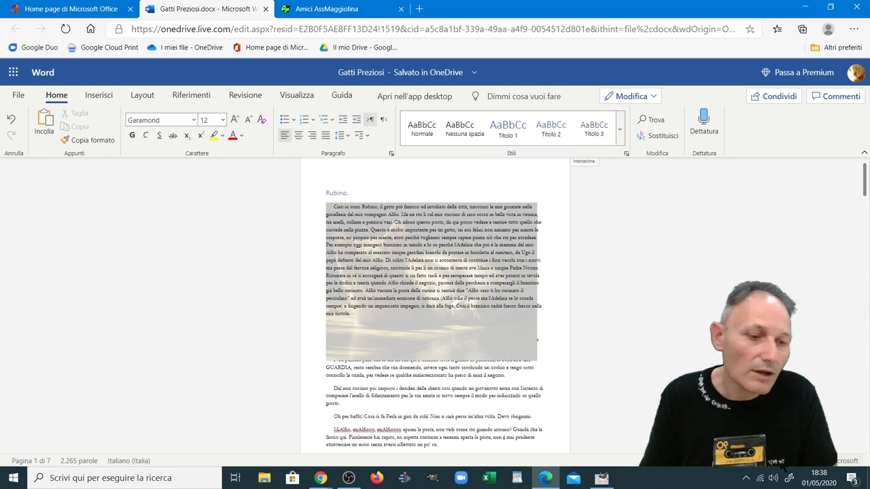
{"action": "key", "text": "ctrl+plus"}
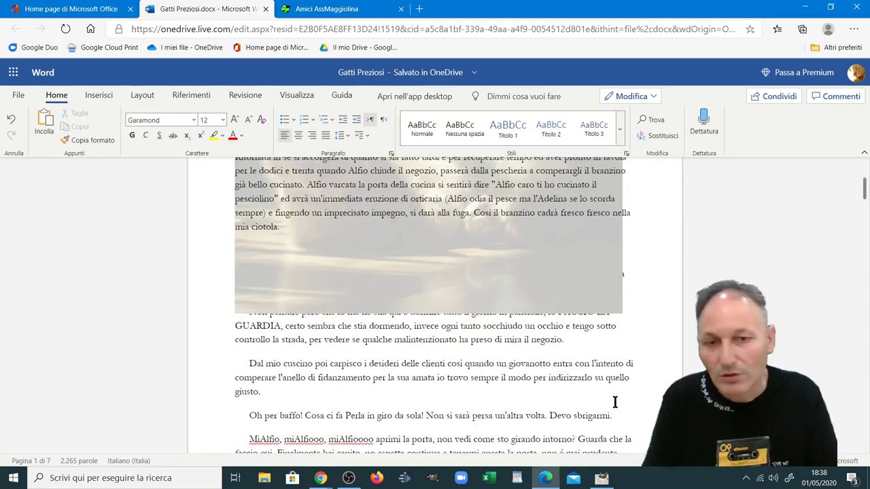
{"action": "scroll", "coordinate": [600, 405], "scroll_direction": "up", "scroll_amount": 5}
{"action": "left_click", "coordinate": [522, 196]}
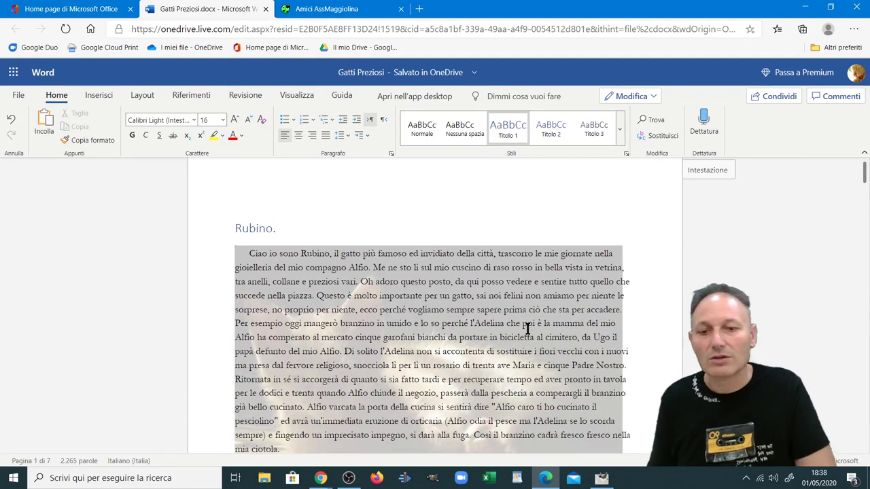
{"action": "scroll", "coordinate": [527, 328], "scroll_direction": "down", "scroll_amount": 1}
{"action": "scroll", "coordinate": [527, 328], "scroll_direction": "down", "scroll_amount": 1}
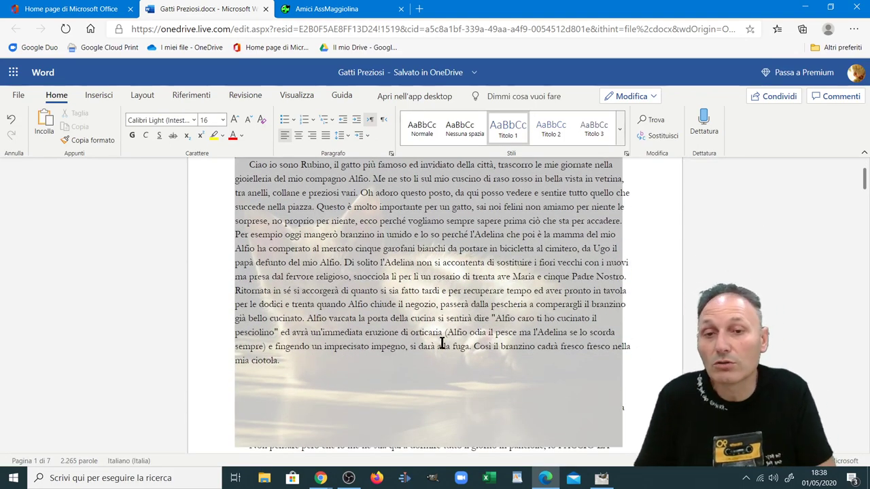
{"action": "scroll", "coordinate": [441, 343], "scroll_direction": "up", "scroll_amount": 2}
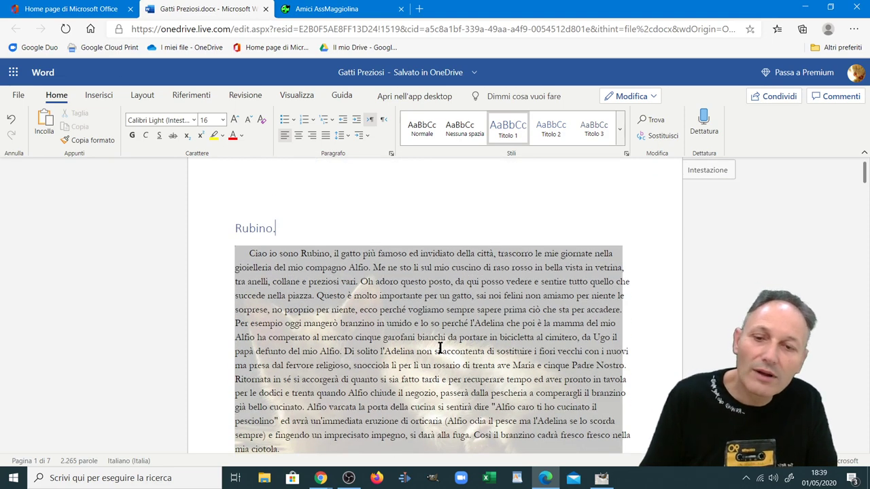
{"action": "scroll", "coordinate": [425, 362], "scroll_direction": "down", "scroll_amount": 1}
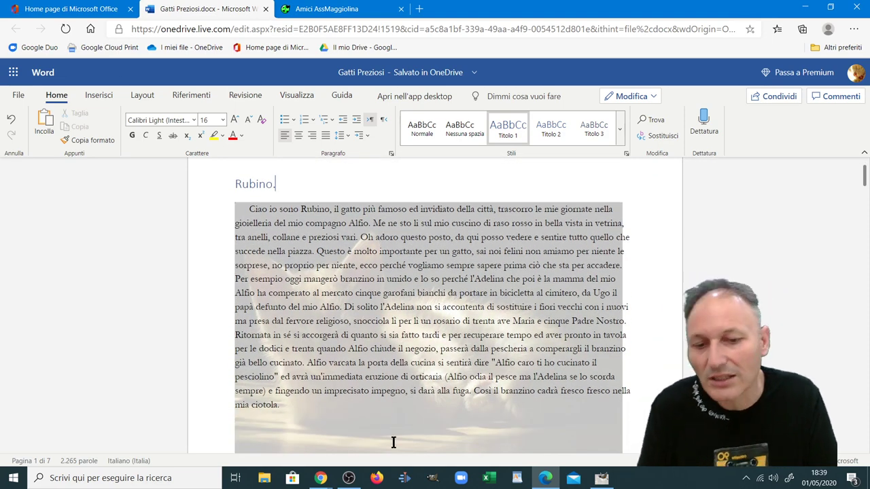
{"action": "scroll", "coordinate": [367, 408], "scroll_direction": "down", "scroll_amount": 2}
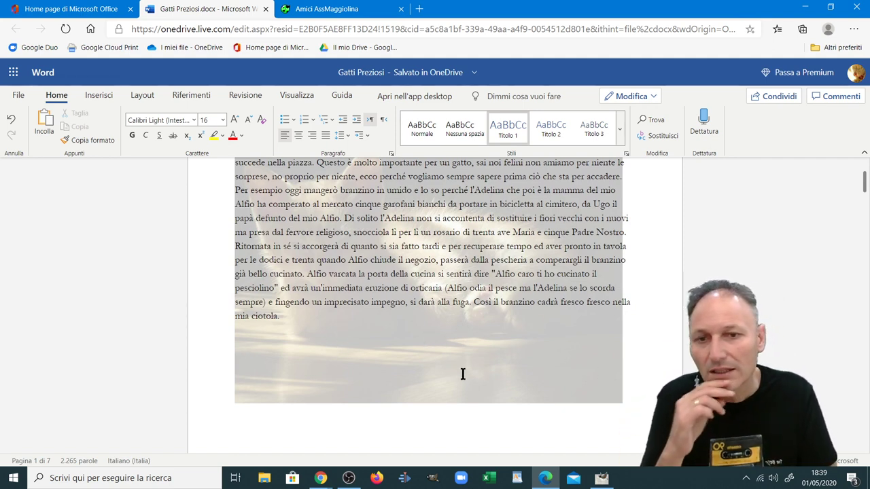
{"action": "scroll", "coordinate": [383, 383], "scroll_direction": "up", "scroll_amount": 3}
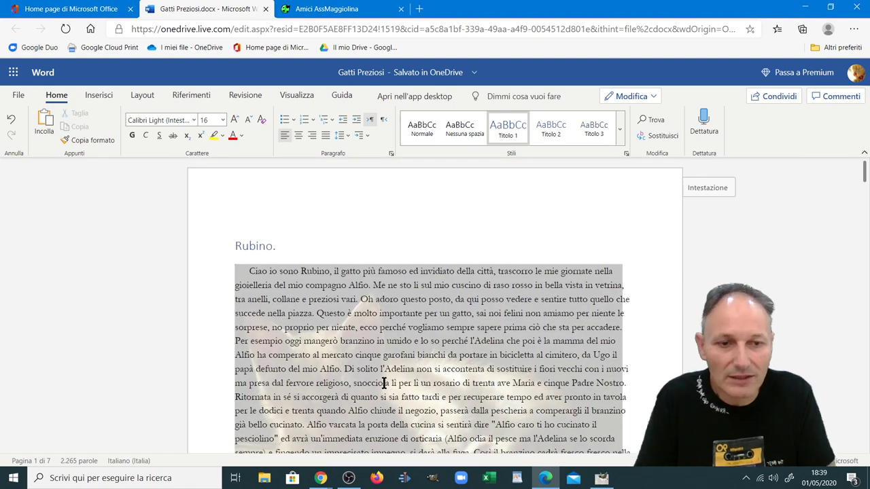
{"action": "scroll", "coordinate": [446, 403], "scroll_direction": "down", "scroll_amount": 2}
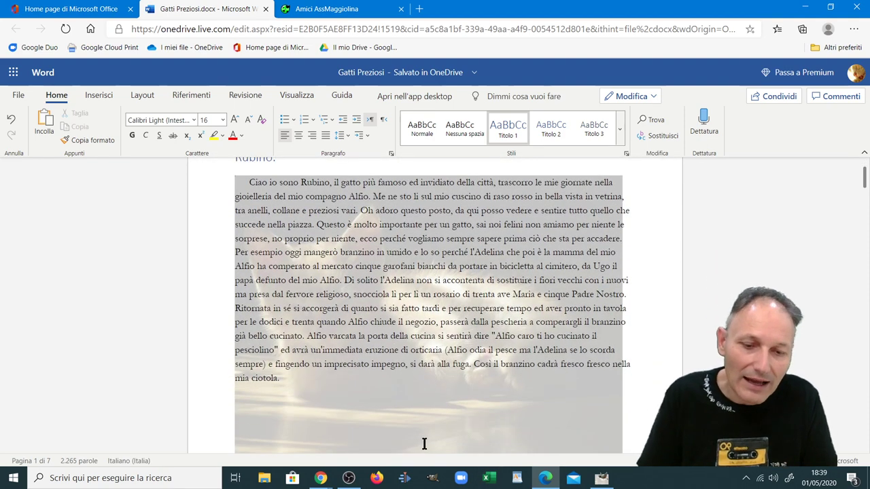
{"action": "left_click", "coordinate": [423, 443]}
{"action": "scroll", "coordinate": [621, 419], "scroll_direction": "down", "scroll_amount": 2}
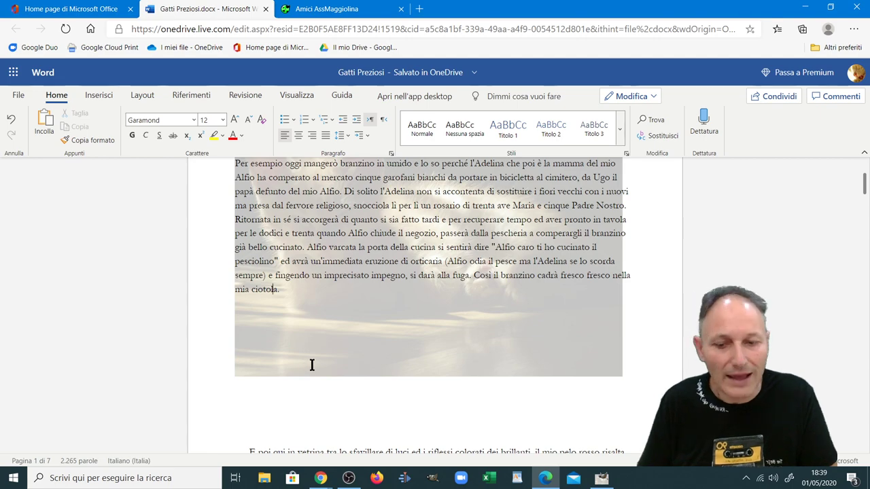
{"action": "scroll", "coordinate": [316, 368], "scroll_direction": "down", "scroll_amount": 5}
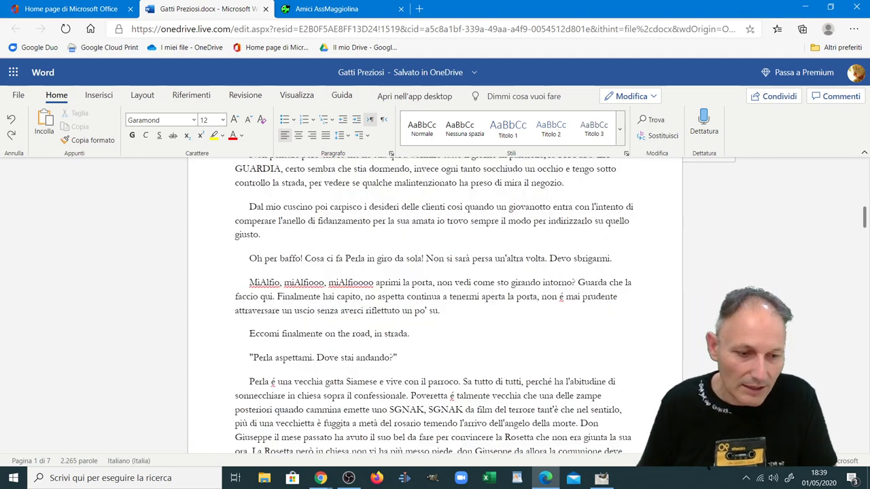
{"action": "scroll", "coordinate": [434, 306], "scroll_direction": "down", "scroll_amount": 3}
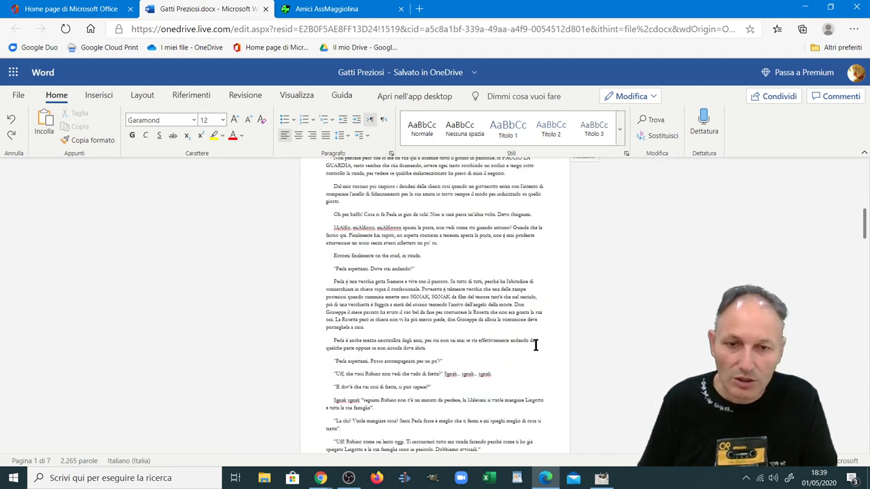
{"action": "scroll", "coordinate": [535, 345], "scroll_direction": "up", "scroll_amount": 5}
Enlarge the kitten picture to about 24.8 × 24.56 cm using its handles
{"action": "left_click", "coordinate": [502, 328]}
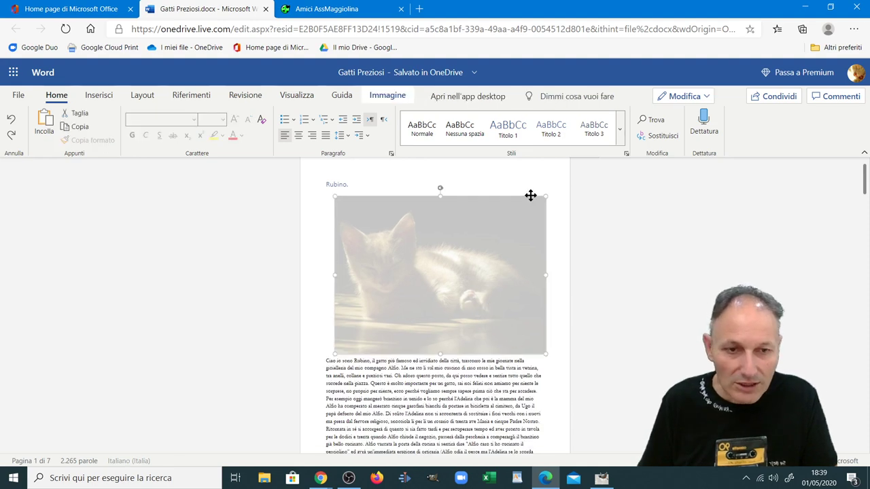
{"action": "left_click_drag", "start_coordinate": [546, 197], "coordinate": [582, 163]}
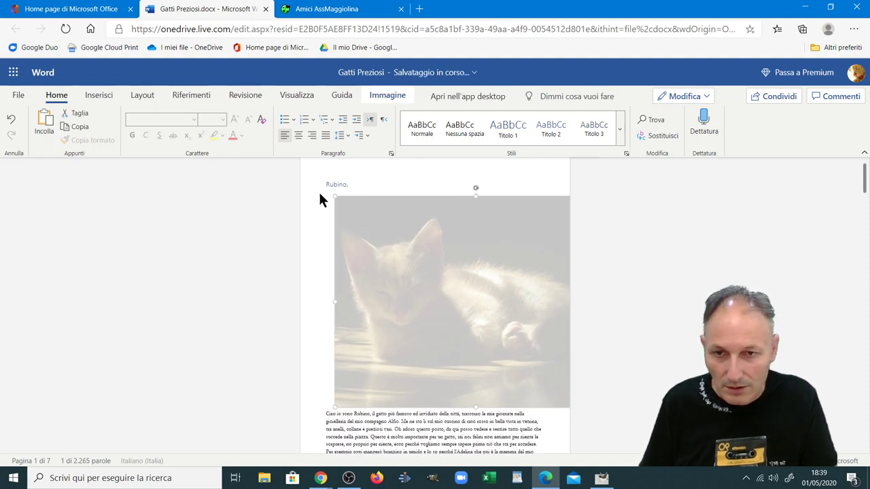
{"action": "left_click_drag", "start_coordinate": [333, 194], "coordinate": [322, 185]}
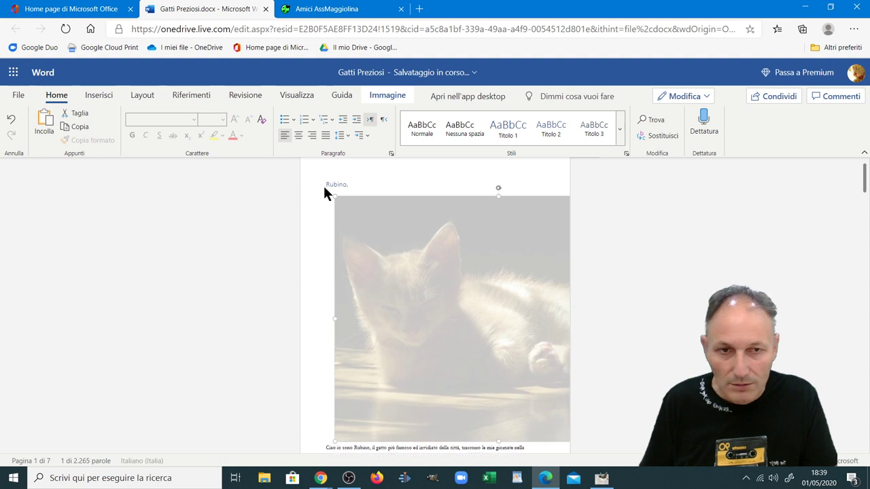
{"action": "left_click", "coordinate": [386, 99]}
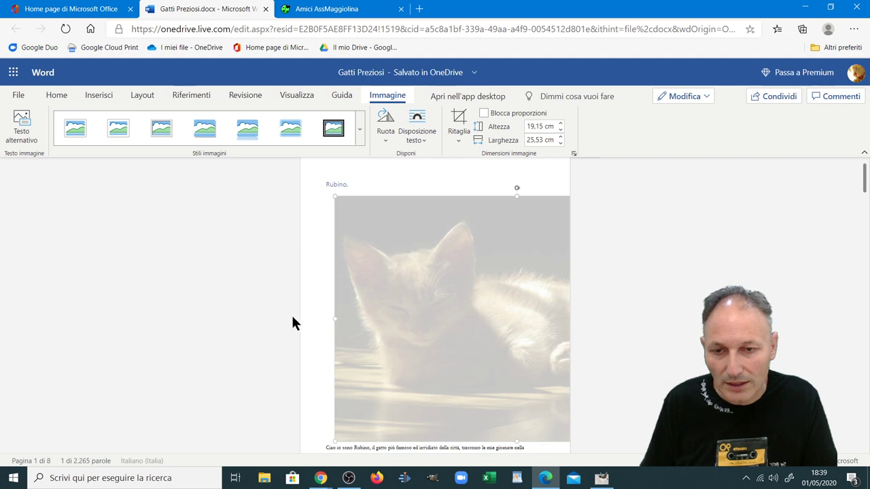
{"action": "left_click_drag", "start_coordinate": [332, 318], "coordinate": [341, 317]}
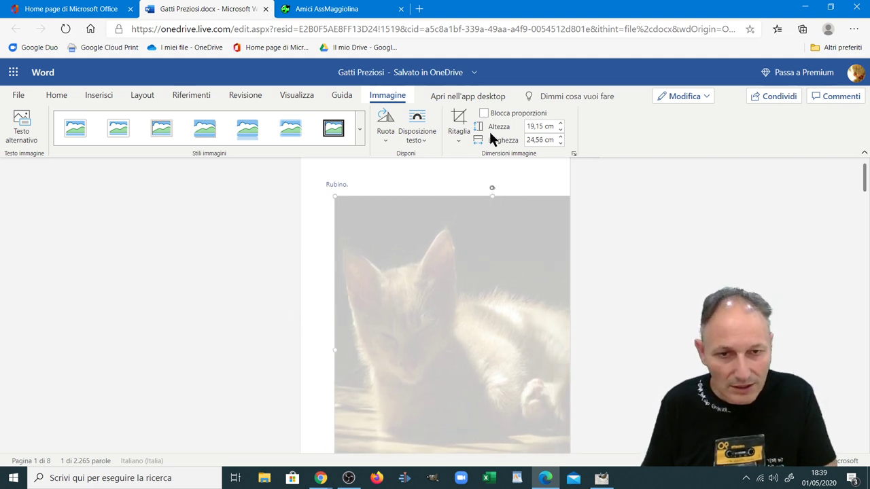
Set the kitten picture's text wrapping to Dietro al testo
{"action": "scroll", "coordinate": [703, 332], "scroll_direction": "down", "scroll_amount": 2}
{"action": "scroll", "coordinate": [703, 336], "scroll_direction": "down", "scroll_amount": 3}
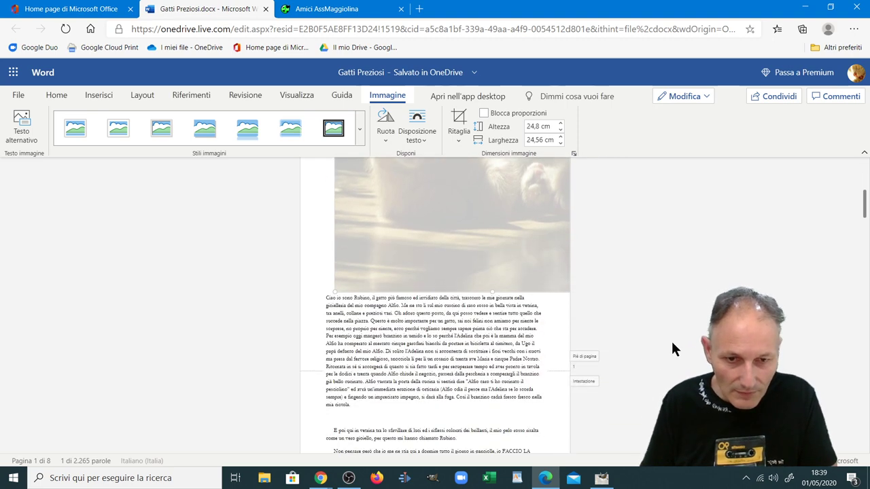
{"action": "scroll", "coordinate": [670, 339], "scroll_direction": "up", "scroll_amount": 4}
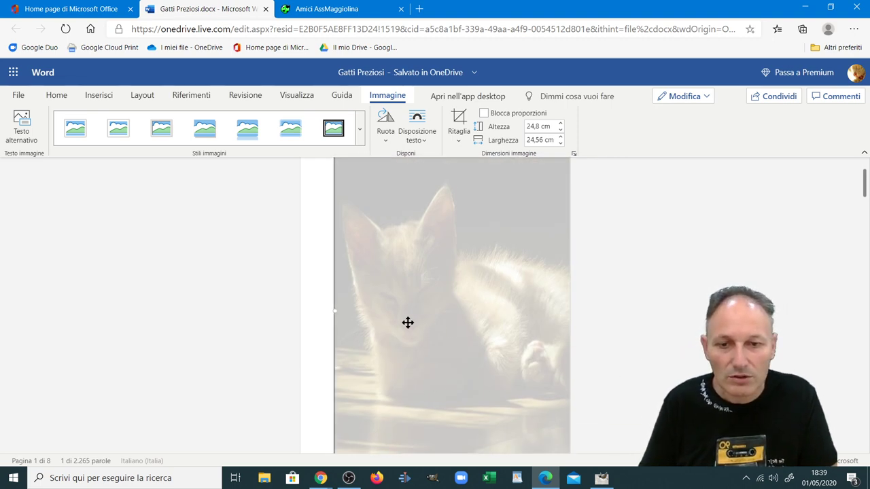
{"action": "left_click", "coordinate": [420, 122]}
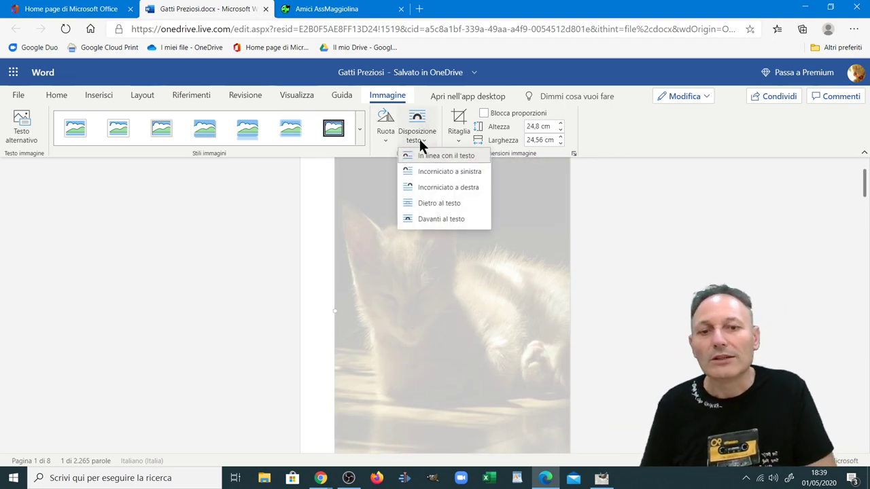
{"action": "left_click", "coordinate": [426, 202]}
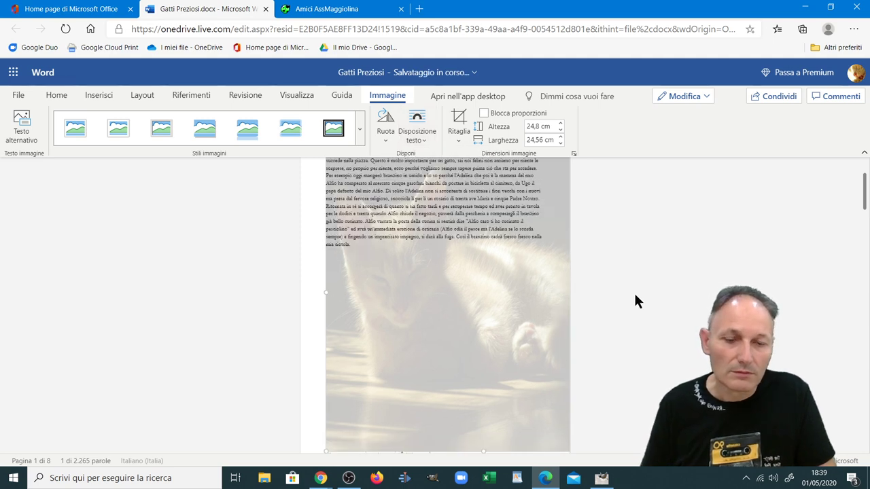
Merge the 'E poi qui in vetrina' paragraph into the opening paragraph after 'ciotola.'
{"action": "scroll", "coordinate": [638, 320], "scroll_direction": "up", "scroll_amount": 1}
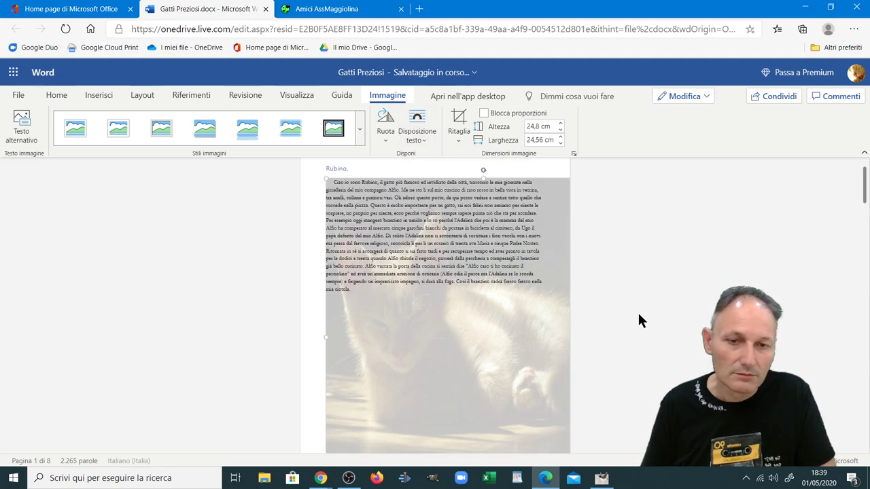
{"action": "scroll", "coordinate": [638, 318], "scroll_direction": "up", "scroll_amount": 1}
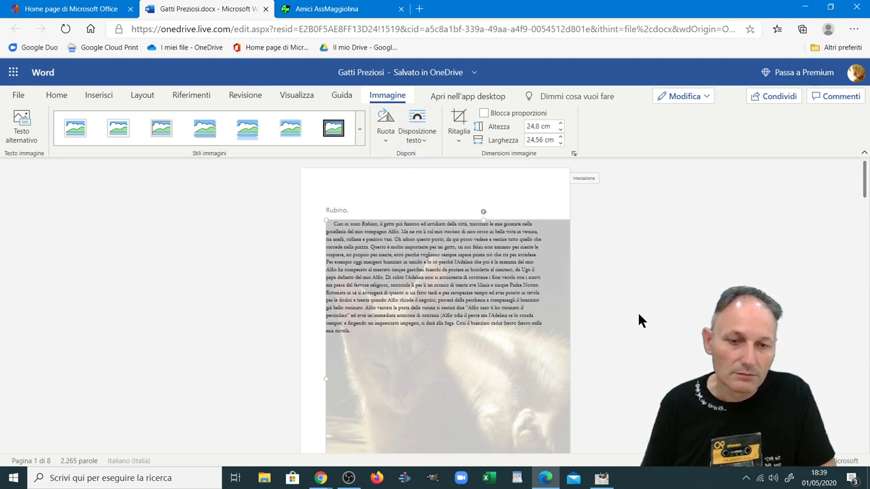
{"action": "left_click", "coordinate": [525, 394]}
{"action": "scroll", "coordinate": [594, 381], "scroll_direction": "down", "scroll_amount": 2}
{"action": "scroll", "coordinate": [594, 381], "scroll_direction": "down", "scroll_amount": 3}
{"action": "scroll", "coordinate": [594, 381], "scroll_direction": "up", "scroll_amount": 2}
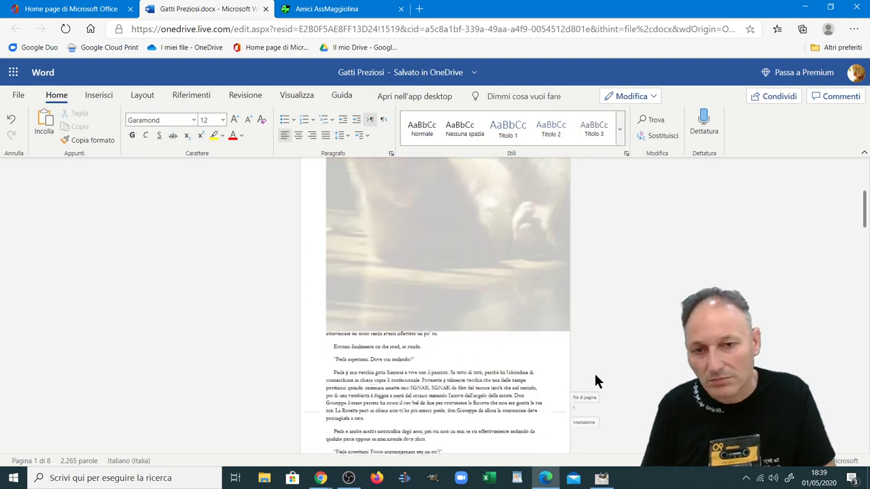
{"action": "scroll", "coordinate": [594, 382], "scroll_direction": "up", "scroll_amount": 2}
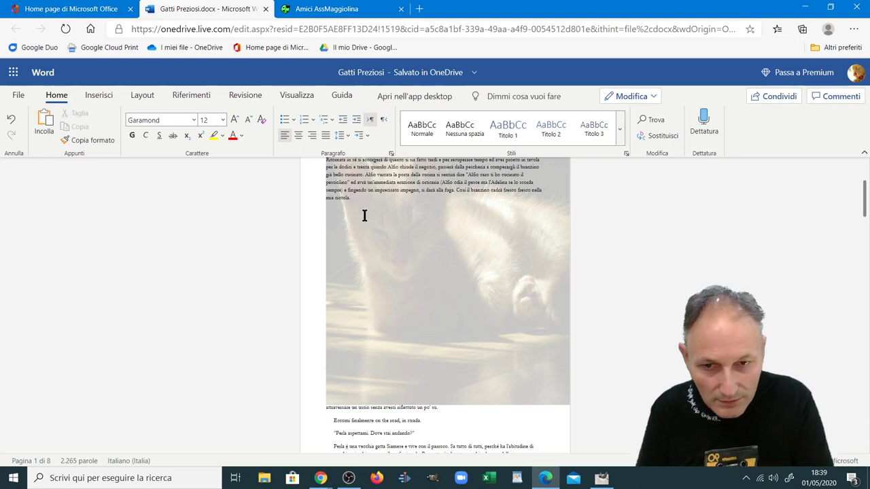
{"action": "key", "text": "Delete"}
{"action": "key", "text": "Delete"}
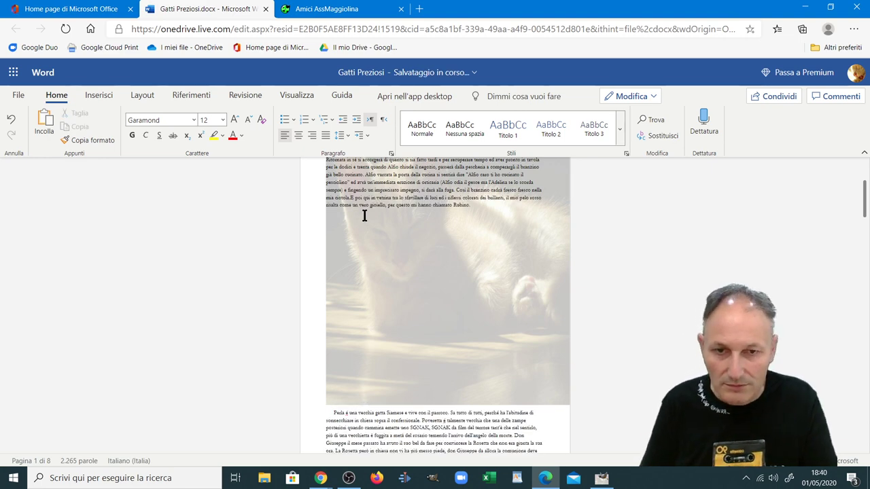
Shorten the kitten picture so it covers only the opening paragraph
{"action": "scroll", "coordinate": [469, 299], "scroll_direction": "up", "scroll_amount": 1}
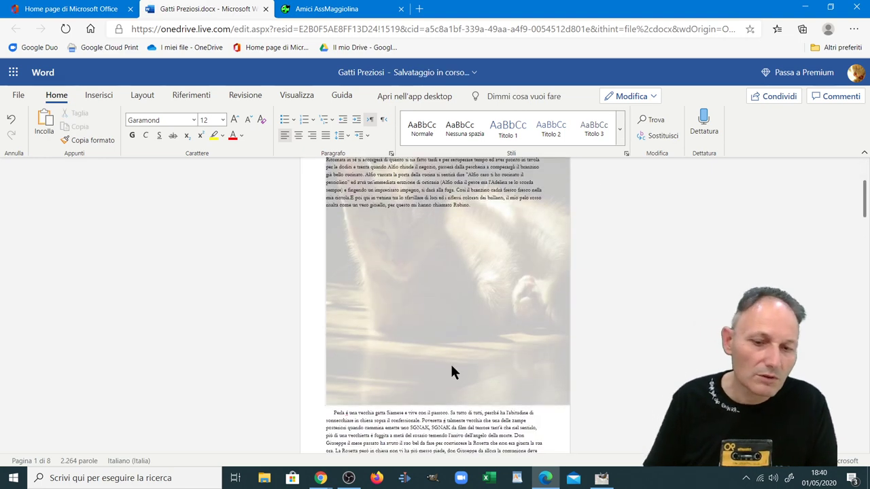
{"action": "left_click", "coordinate": [444, 417]}
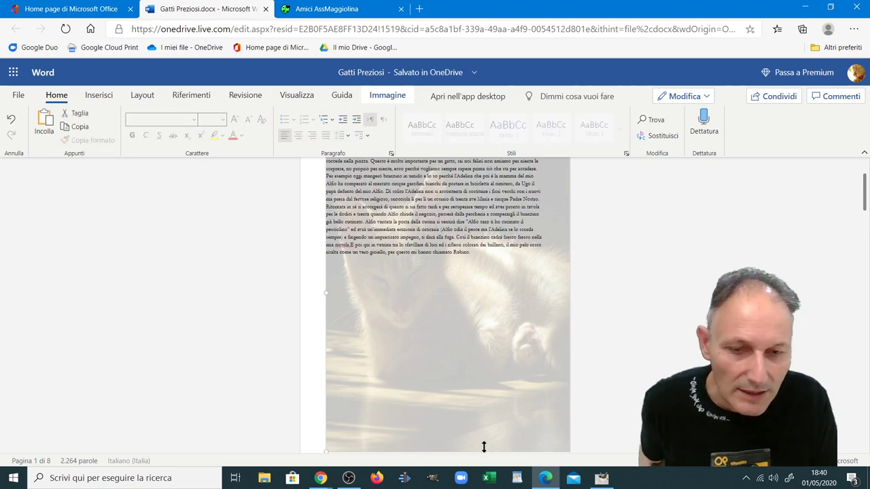
{"action": "mouse_move", "coordinate": [484, 452]}
{"action": "left_mouse_down"}
{"action": "mouse_move", "coordinate": [483, 329]}
{"action": "mouse_move", "coordinate": [456, 276]}
{"action": "left_mouse_up"}
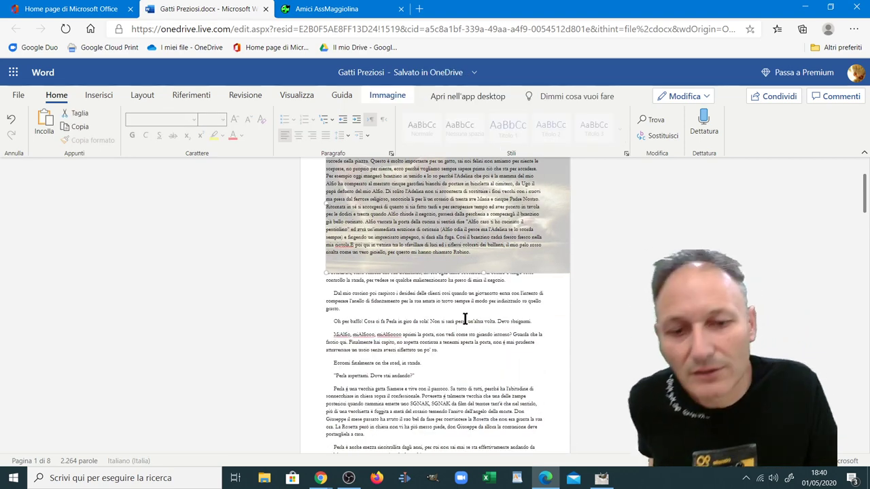
{"action": "scroll", "coordinate": [481, 307], "scroll_direction": "up", "scroll_amount": 2}
{"action": "left_click", "coordinate": [446, 206]}
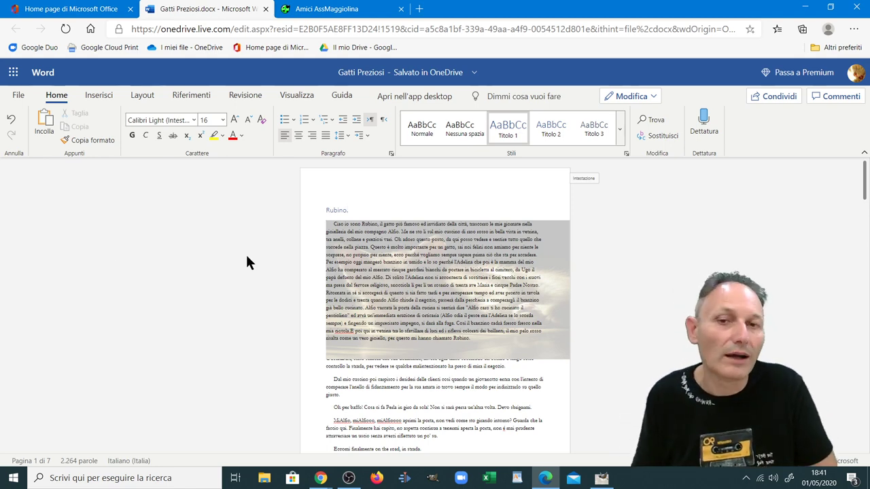
{"action": "left_click", "coordinate": [267, 479]}
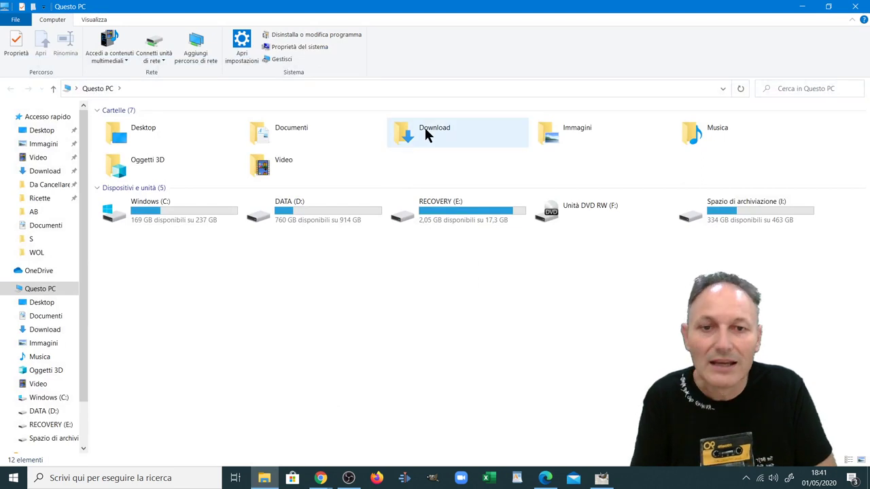
Delete flower-76336_1920.jpg from the Download folder
{"action": "left_click", "coordinate": [425, 131]}
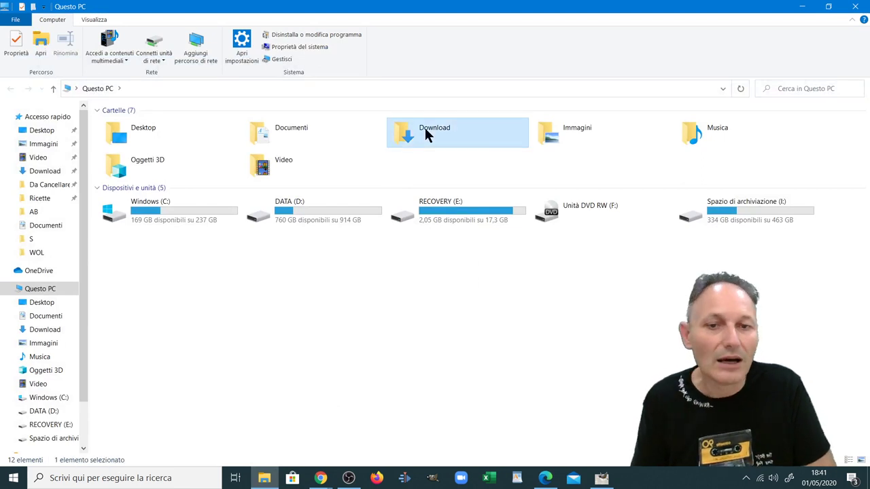
{"action": "double_click", "coordinate": [425, 131]}
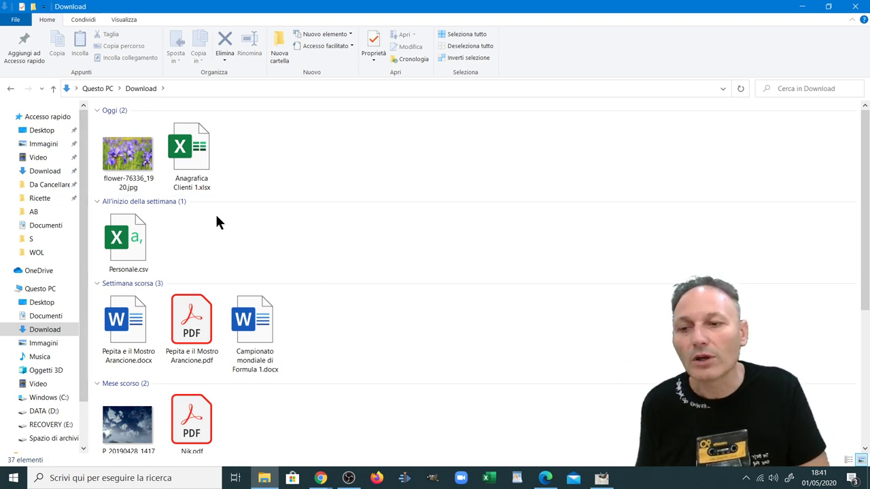
{"action": "left_click", "coordinate": [109, 157]}
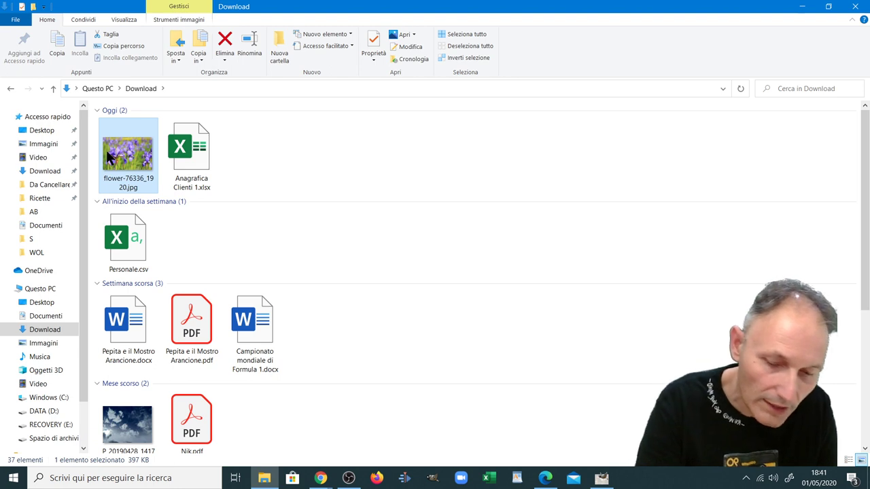
{"action": "key", "text": "Delete"}
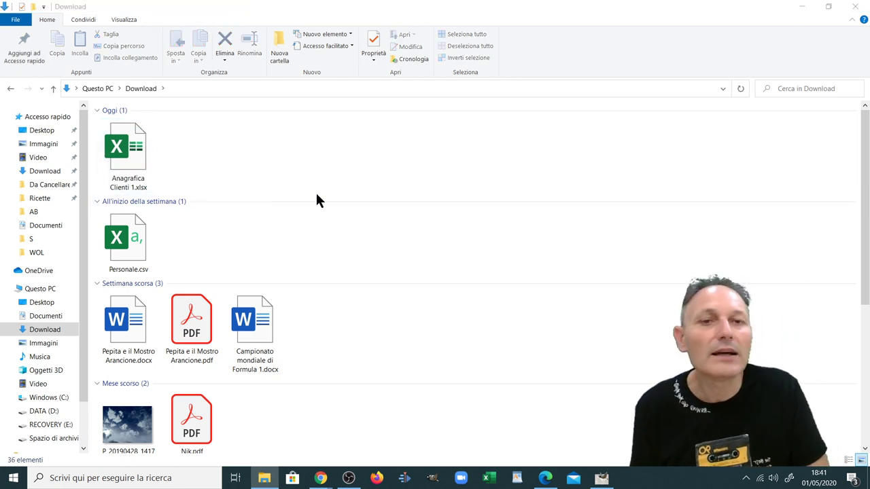
Delete Anagrafica Clienti 1.xlsx and minimise File Explorer
{"action": "left_click", "coordinate": [136, 162]}
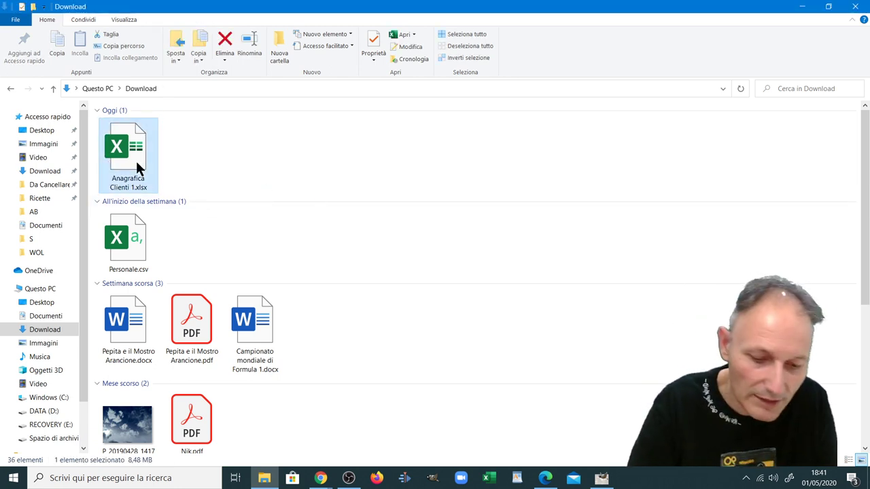
{"action": "key", "text": "Delete"}
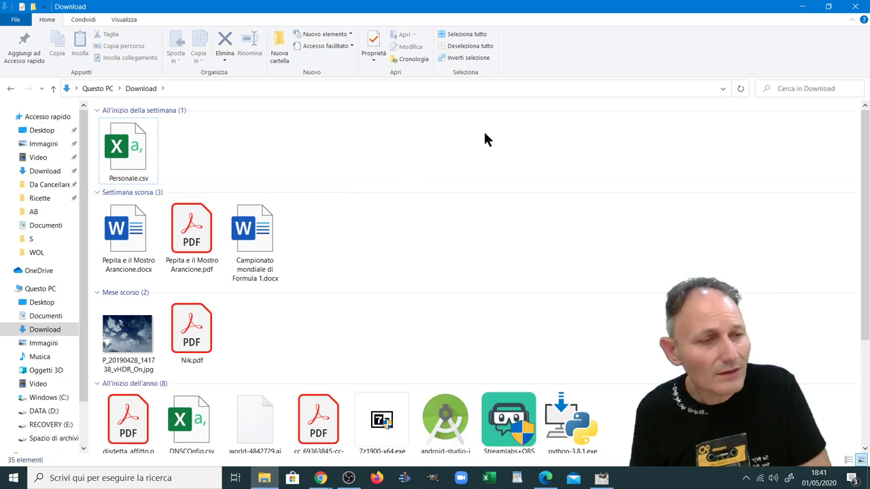
{"action": "left_click", "coordinate": [802, 8]}
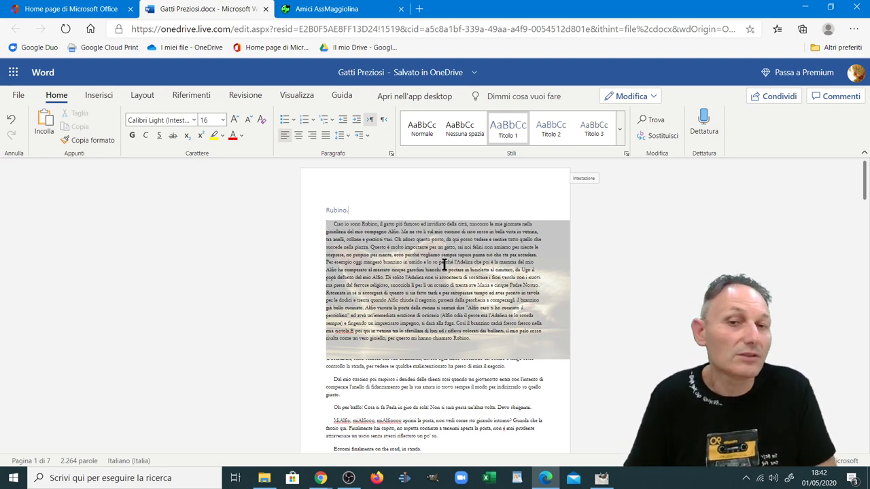
Minimise Edge, launch desktop Word and open Gatti Preziosi.docx from the Recent list
{"action": "left_click", "coordinate": [801, 8]}
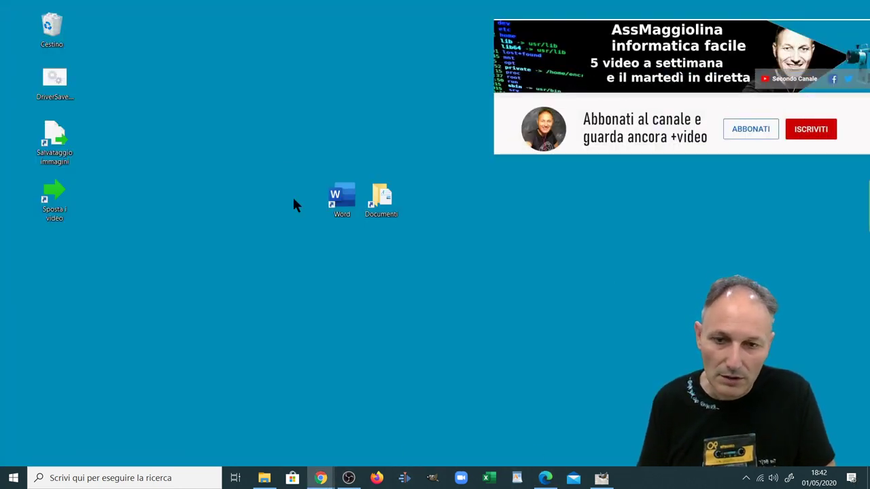
{"action": "double_click", "coordinate": [338, 199]}
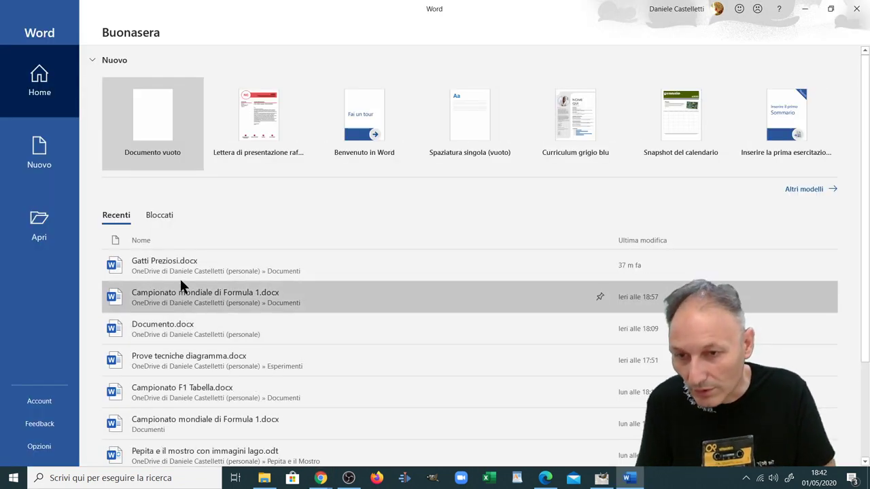
{"action": "left_click", "coordinate": [180, 286]}
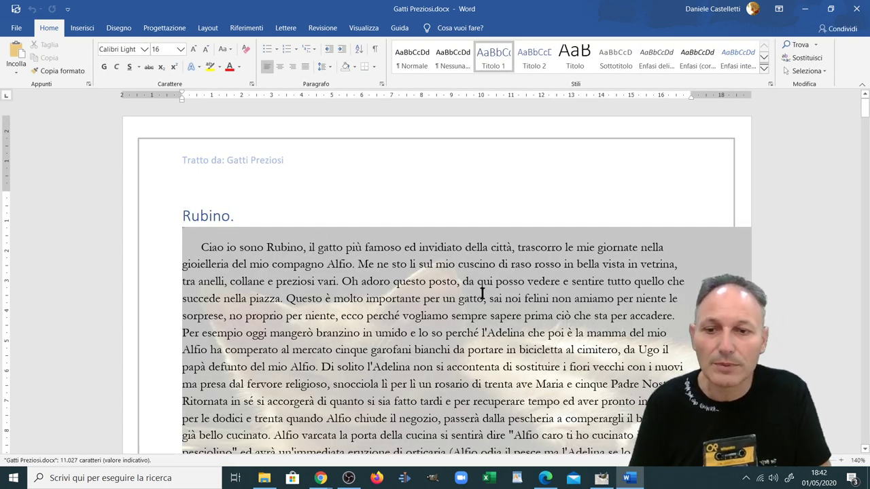
Zoom in on page 1 and move the faded background photo toward the page's top-left
{"action": "left_click", "coordinate": [779, 462]}
{"action": "left_click", "coordinate": [778, 462]}
{"action": "left_click", "coordinate": [779, 462]}
{"action": "left_click", "coordinate": [778, 462]}
{"action": "left_click", "coordinate": [778, 461]}
{"action": "left_click", "coordinate": [781, 468]}
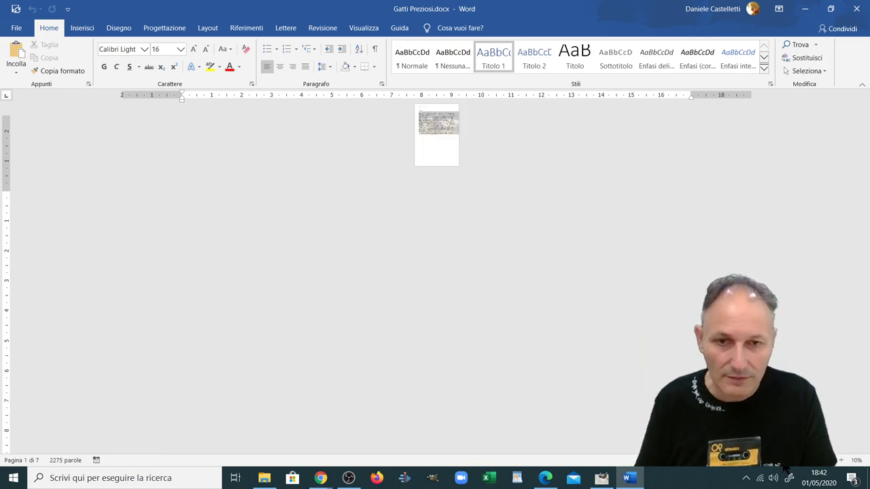
{"action": "left_click", "coordinate": [830, 469]}
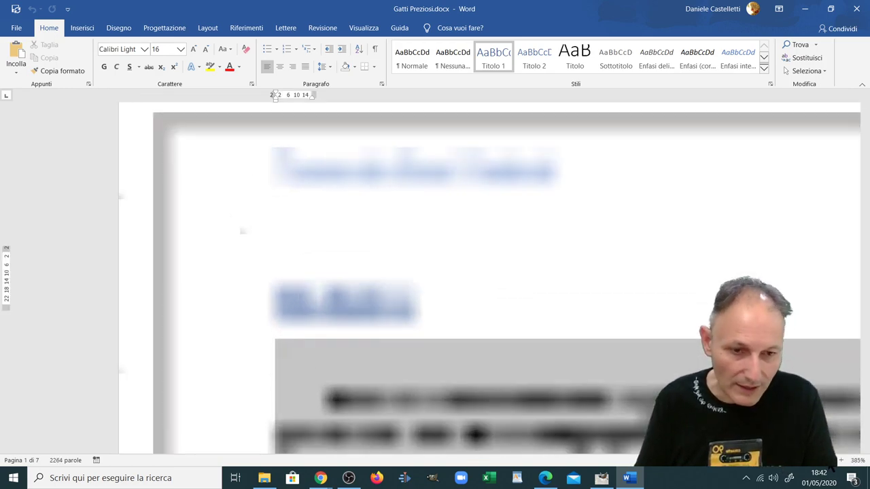
{"action": "scroll", "coordinate": [468, 290], "scroll_direction": "down", "scroll_amount": 10}
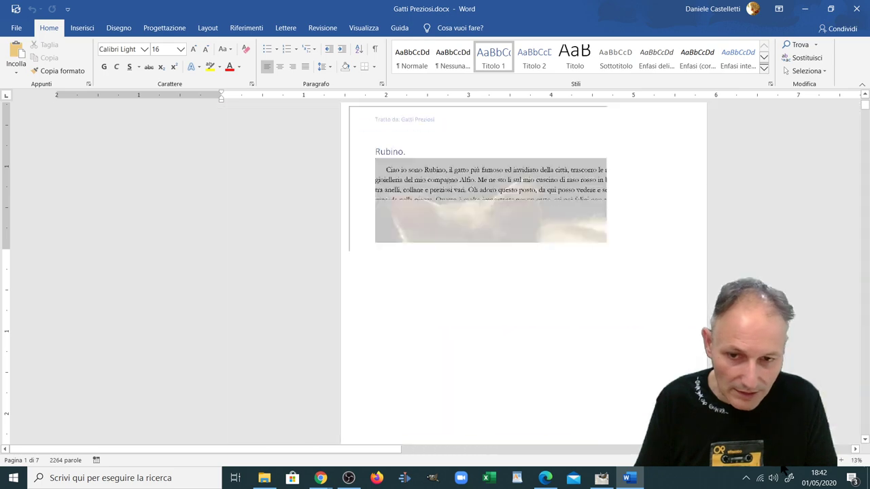
{"action": "scroll", "coordinate": [468, 291], "scroll_direction": "down", "scroll_amount": 5}
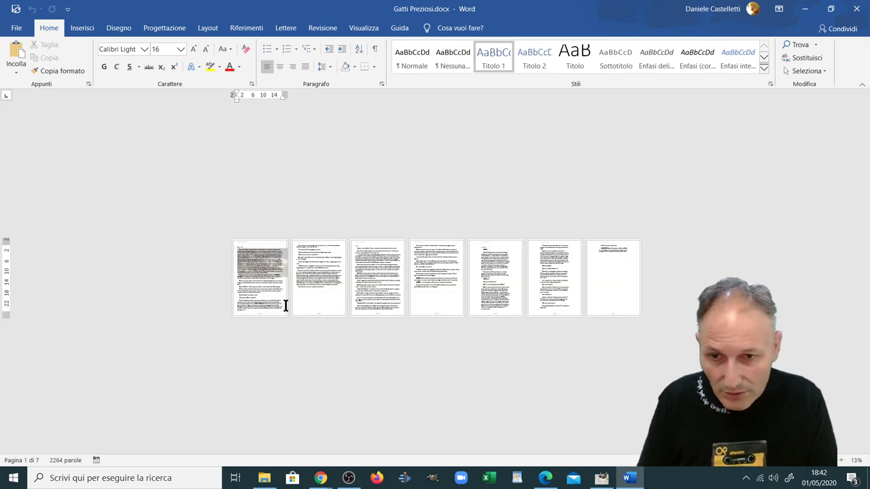
{"action": "scroll", "coordinate": [284, 311], "scroll_direction": "up", "scroll_amount": 3}
{"action": "scroll", "coordinate": [284, 311], "scroll_direction": "up", "scroll_amount": 1}
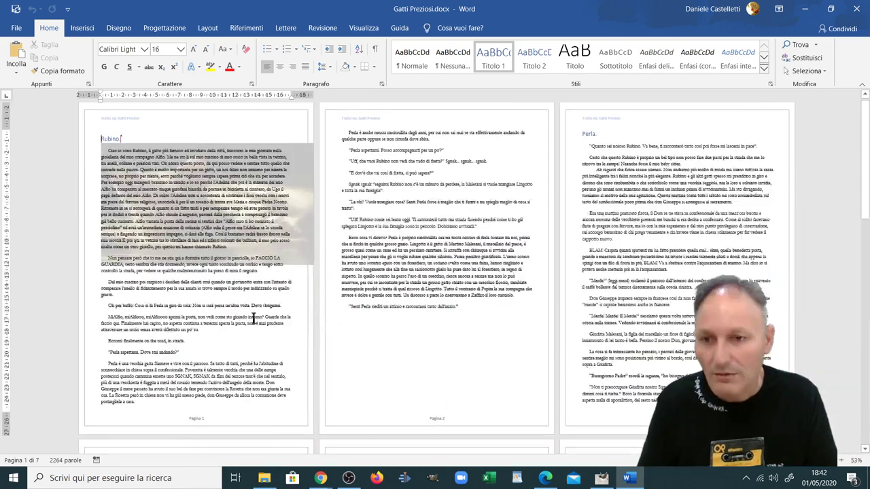
{"action": "left_click", "coordinate": [300, 179]}
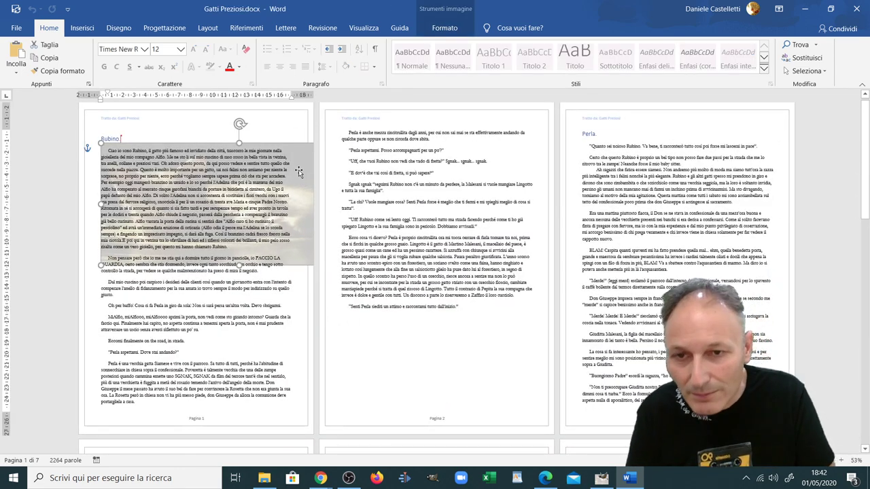
{"action": "left_click_drag", "start_coordinate": [299, 172], "coordinate": [281, 139]}
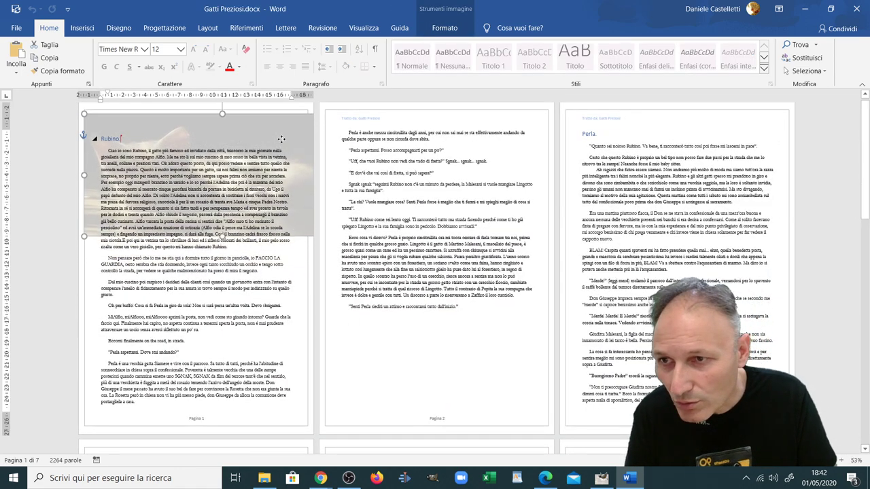
{"action": "left_click", "coordinate": [285, 175]}
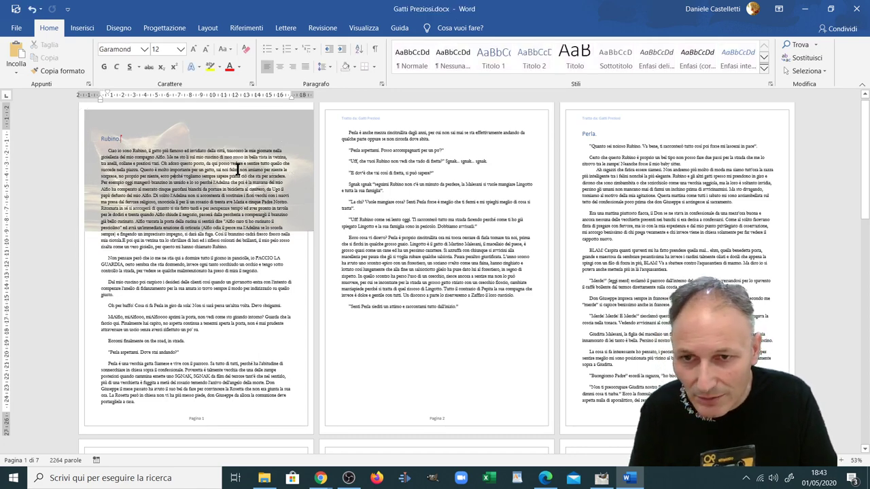
{"action": "left_click_drag", "start_coordinate": [285, 117], "coordinate": [279, 129]}
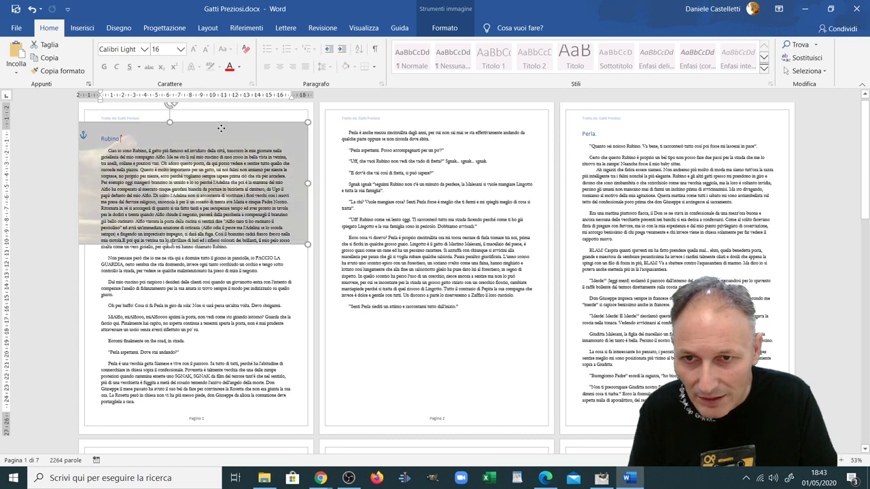
{"action": "left_click_drag", "start_coordinate": [221, 128], "coordinate": [205, 136]}
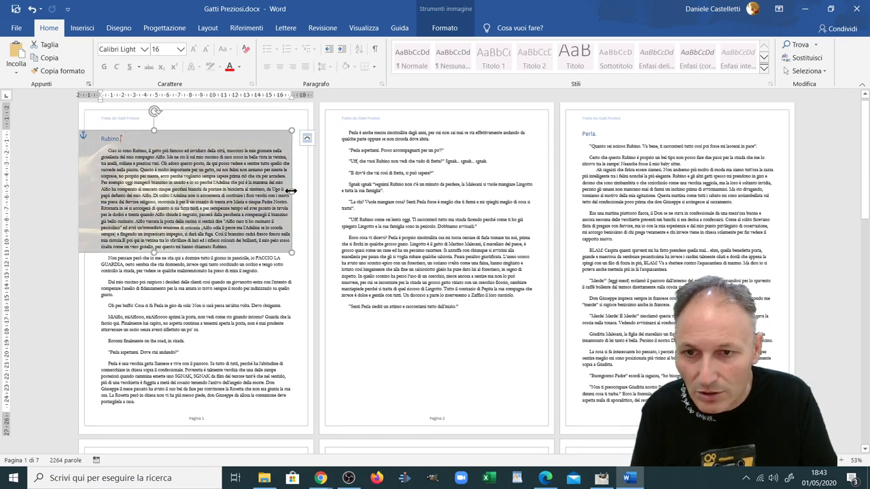
Resize the photo to span the opening text and stretch it down most of the page
{"action": "left_click_drag", "start_coordinate": [291, 191], "coordinate": [155, 208]}
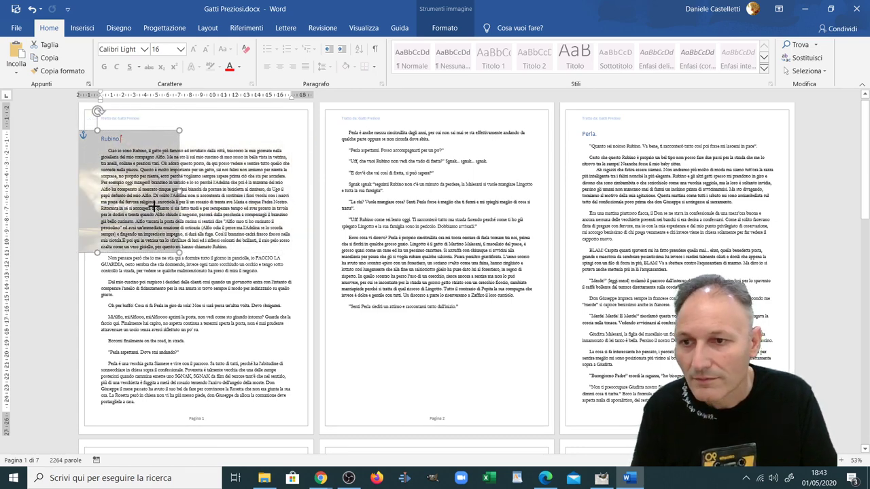
{"action": "left_click", "coordinate": [156, 194]}
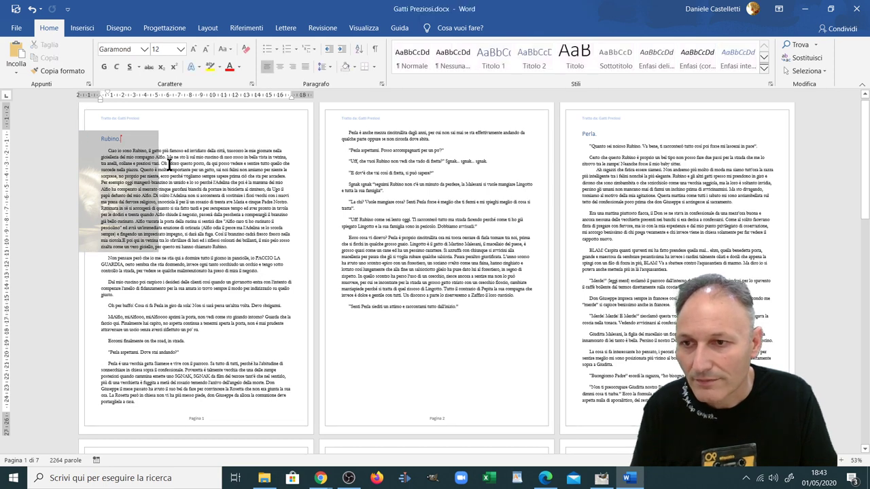
{"action": "mouse_move", "coordinate": [86, 174]}
{"action": "left_mouse_down"}
{"action": "mouse_move", "coordinate": [171, 183]}
{"action": "mouse_move", "coordinate": [156, 151]}
{"action": "left_mouse_up"}
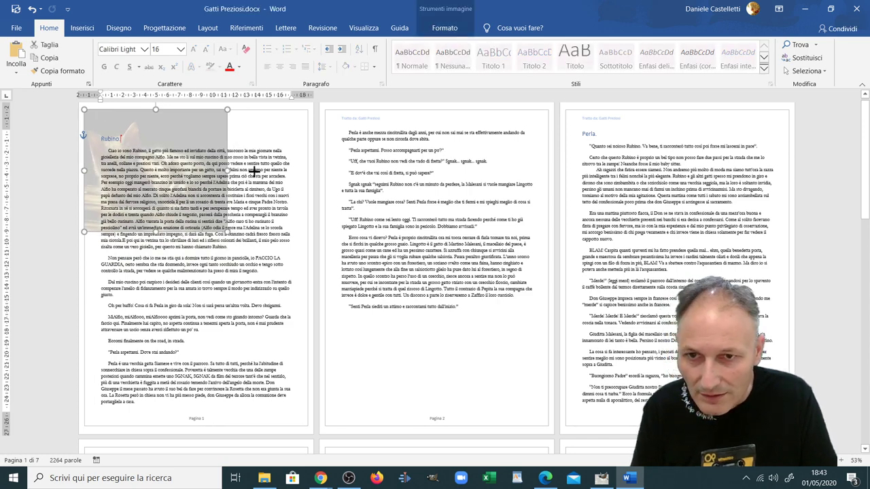
{"action": "left_click_drag", "start_coordinate": [305, 173], "coordinate": [307, 172]}
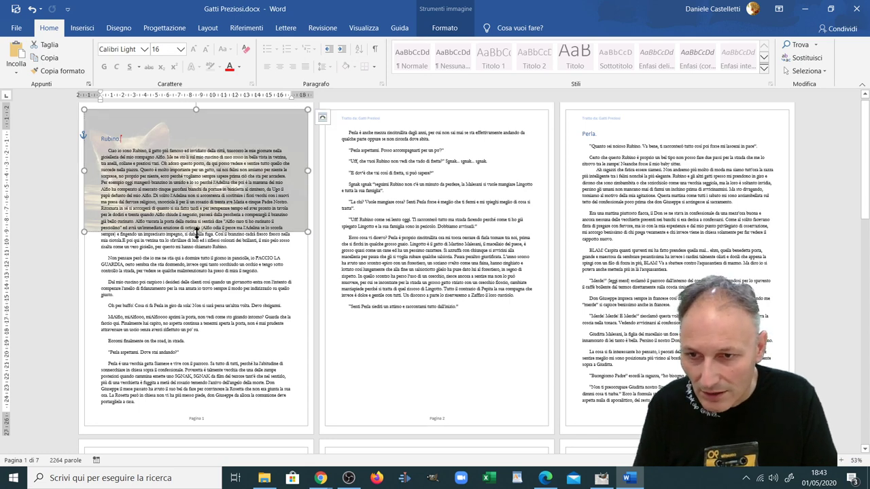
{"action": "left_click_drag", "start_coordinate": [196, 233], "coordinate": [221, 426]}
{"action": "left_click", "coordinate": [388, 355]}
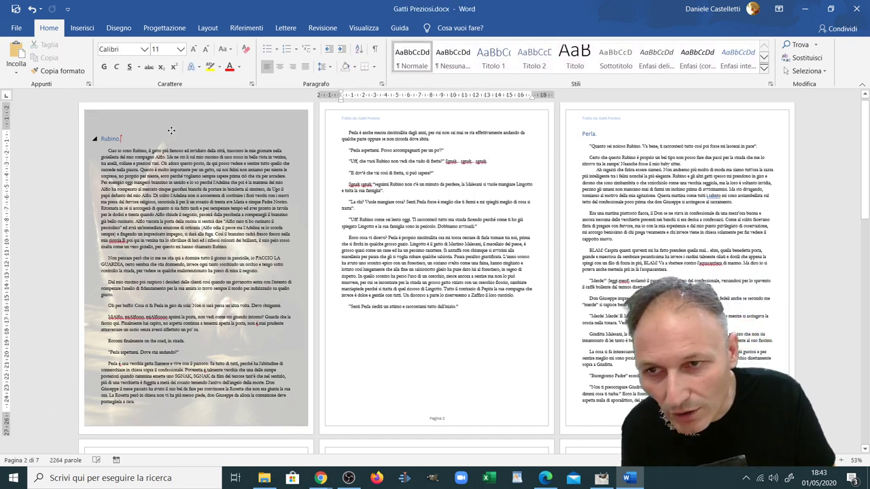
Extend the photo to the top, left, bottom and right edges of page 1
{"action": "left_click", "coordinate": [173, 129]}
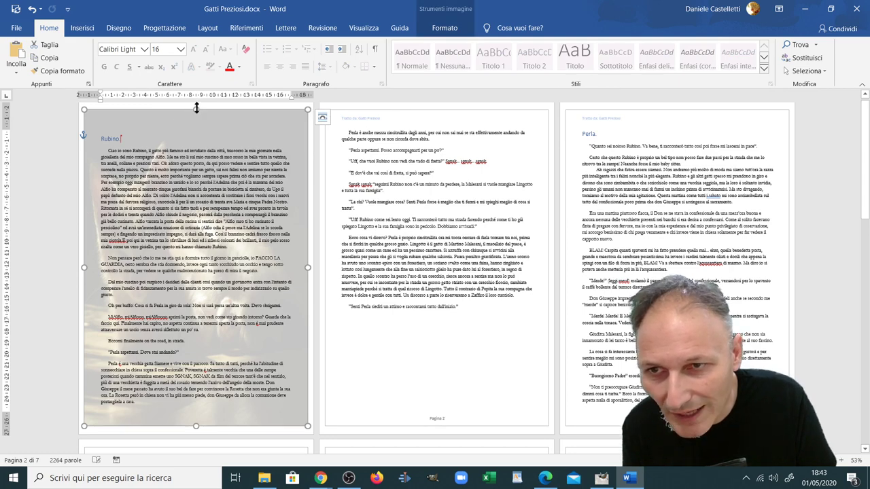
{"action": "left_click_drag", "start_coordinate": [195, 110], "coordinate": [197, 105]}
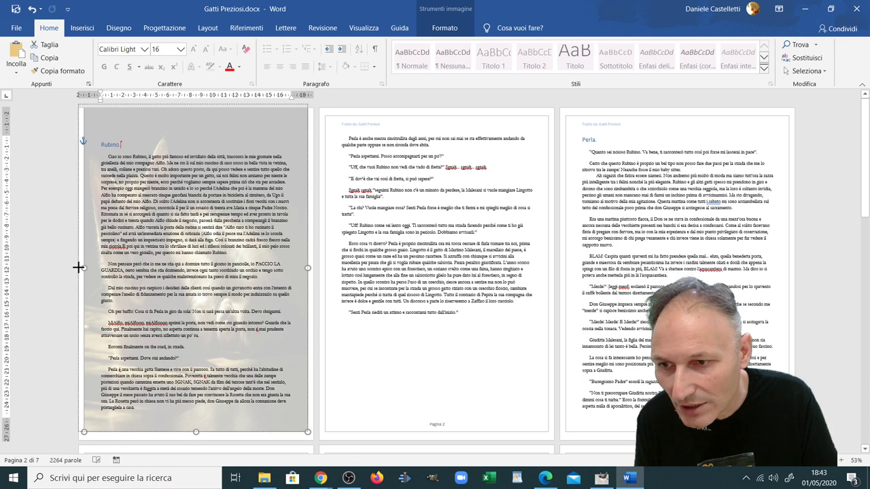
{"action": "left_click_drag", "start_coordinate": [82, 267], "coordinate": [78, 268]}
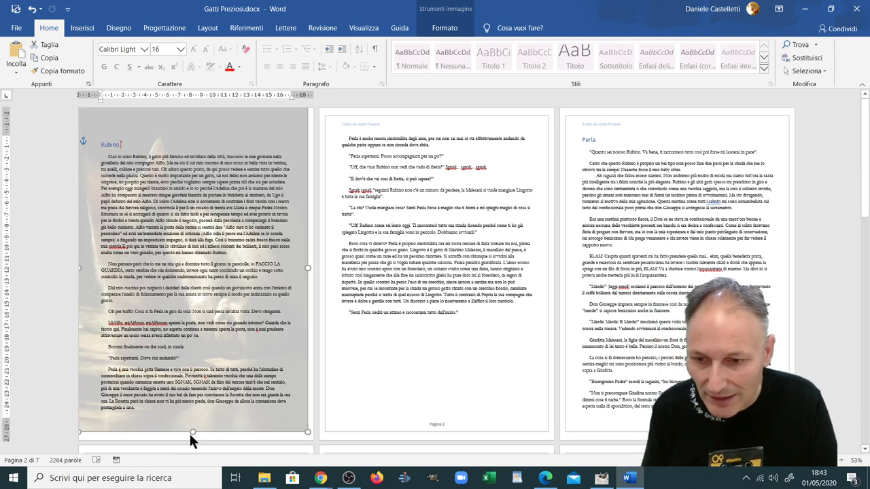
{"action": "left_click_drag", "start_coordinate": [191, 432], "coordinate": [192, 442]}
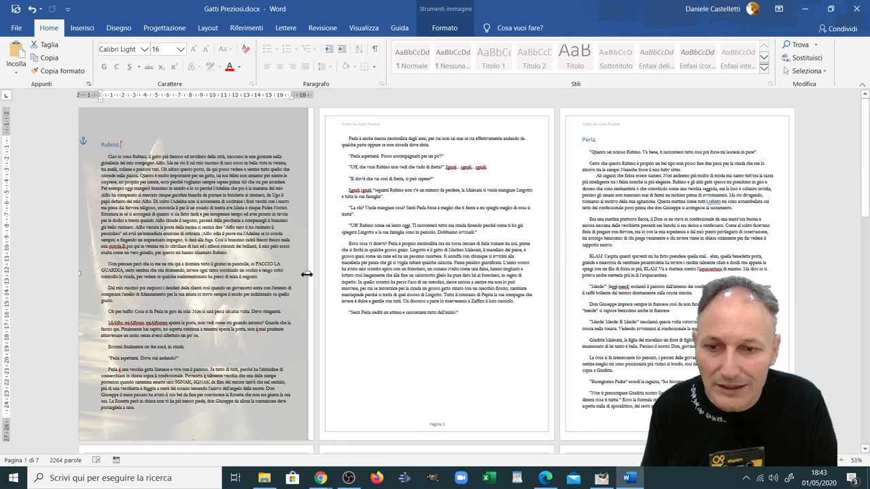
{"action": "left_click_drag", "start_coordinate": [306, 273], "coordinate": [313, 274]}
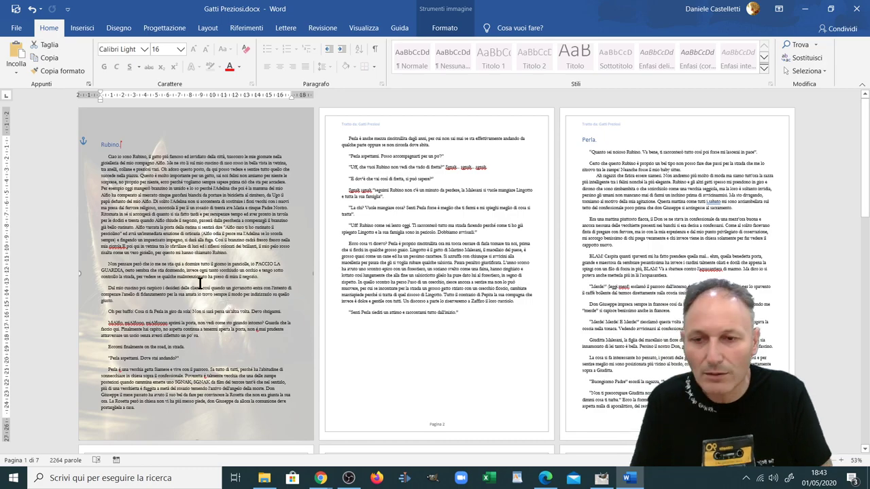
{"action": "scroll", "coordinate": [212, 274], "scroll_direction": "up", "scroll_amount": 4, "text": "ctrl"}
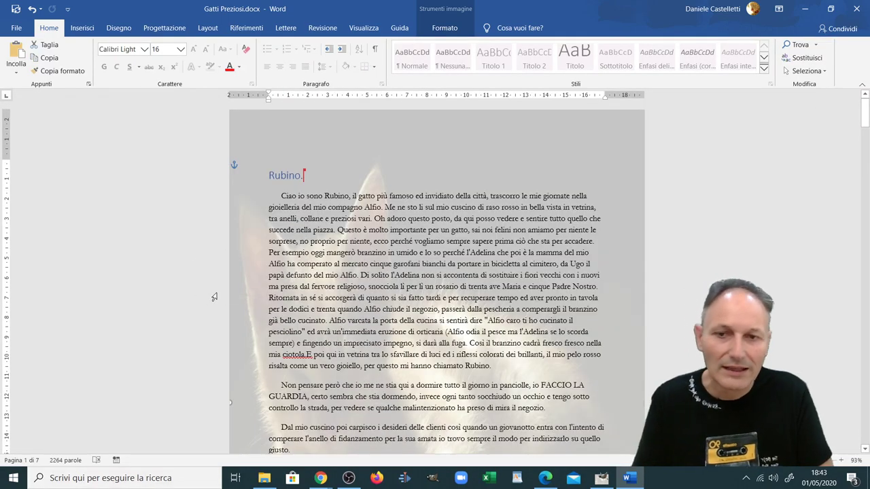
{"action": "scroll", "coordinate": [214, 296], "scroll_direction": "down", "scroll_amount": 1}
{"action": "scroll", "coordinate": [214, 296], "scroll_direction": "down", "scroll_amount": 1}
{"action": "scroll", "coordinate": [303, 313], "scroll_direction": "down", "scroll_amount": 1}
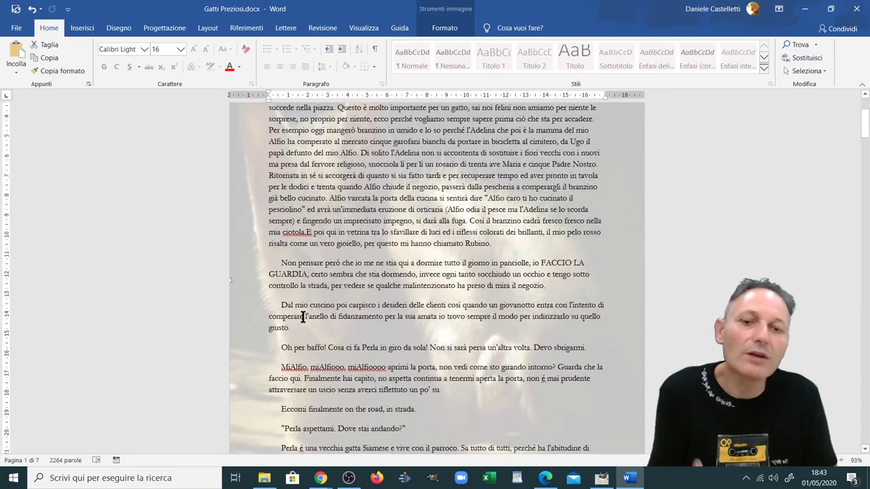
{"action": "scroll", "coordinate": [303, 316], "scroll_direction": "down", "scroll_amount": 2}
{"action": "scroll", "coordinate": [312, 340], "scroll_direction": "down", "scroll_amount": 1}
{"action": "scroll", "coordinate": [323, 313], "scroll_direction": "down", "scroll_amount": 1}
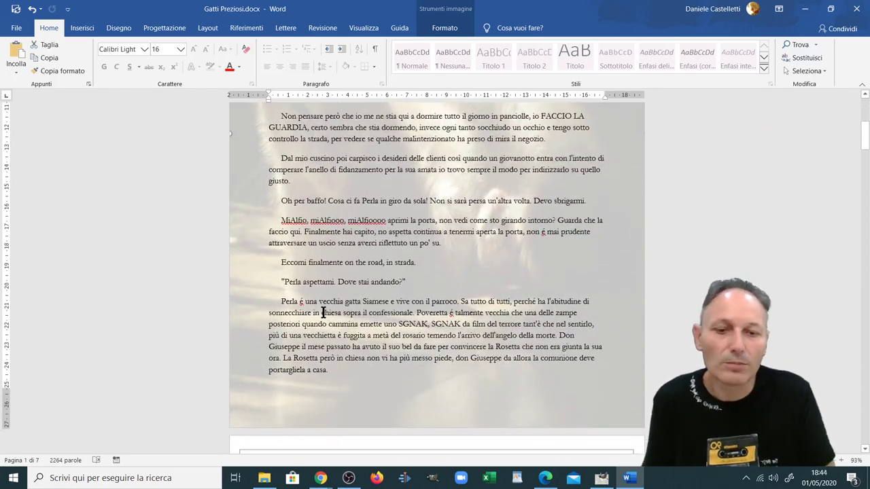
{"action": "scroll", "coordinate": [337, 338], "scroll_direction": "up", "scroll_amount": 1}
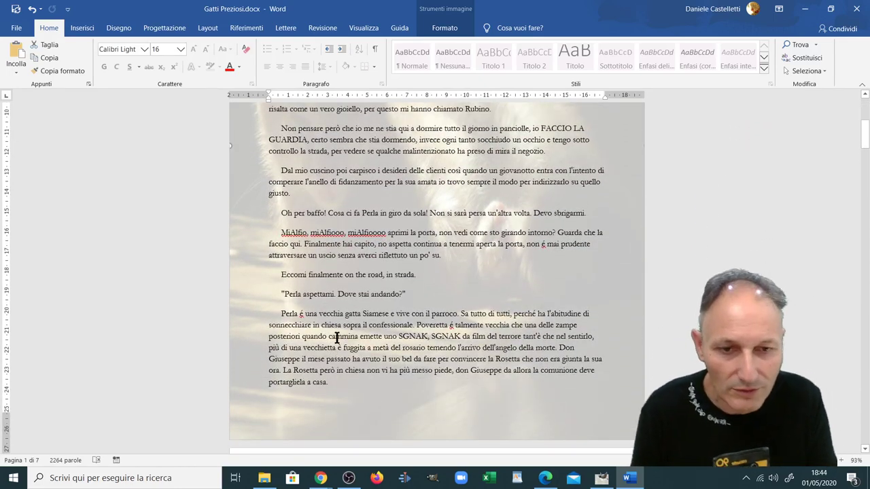
{"action": "scroll", "coordinate": [333, 335], "scroll_direction": "down", "scroll_amount": 2, "text": "ctrl"}
{"action": "scroll", "coordinate": [323, 331], "scroll_direction": "down", "scroll_amount": 2, "text": "ctrl"}
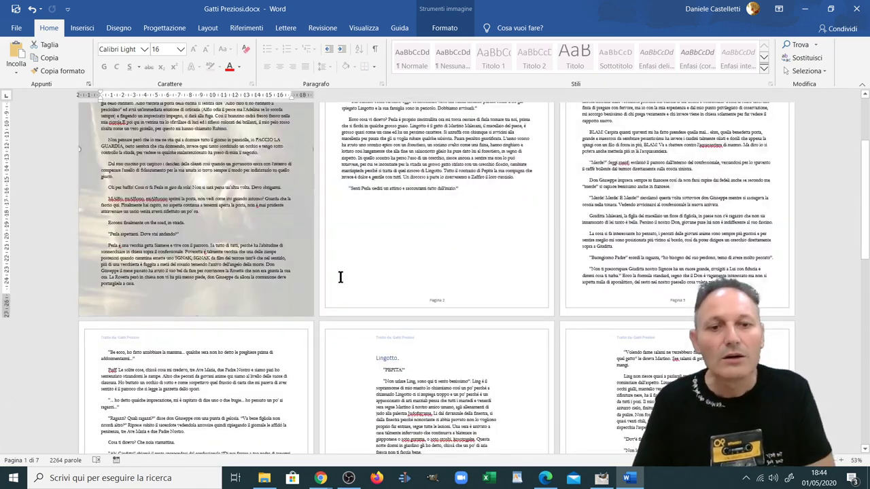
{"action": "scroll", "coordinate": [360, 257], "scroll_direction": "up", "scroll_amount": 1}
{"action": "scroll", "coordinate": [364, 272], "scroll_direction": "up", "scroll_amount": 1}
{"action": "scroll", "coordinate": [367, 285], "scroll_direction": "up", "scroll_amount": 1}
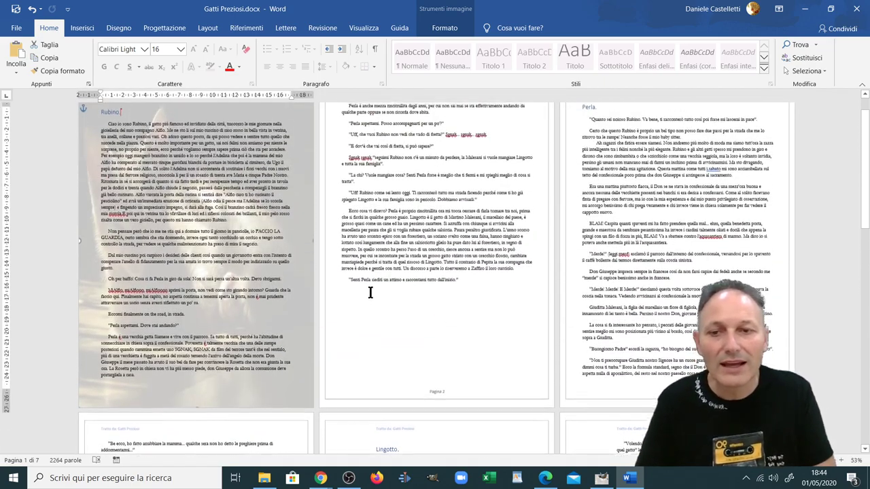
{"action": "scroll", "coordinate": [367, 289], "scroll_direction": "up", "scroll_amount": 1}
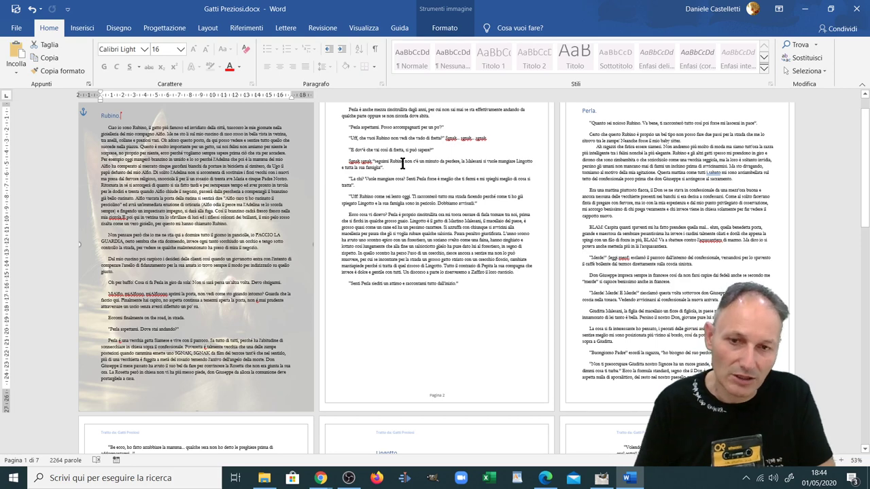
Insert the black ring icon from Icone > Abbigliamento after 'famiglia' on page 2
{"action": "left_click", "coordinate": [401, 166]}
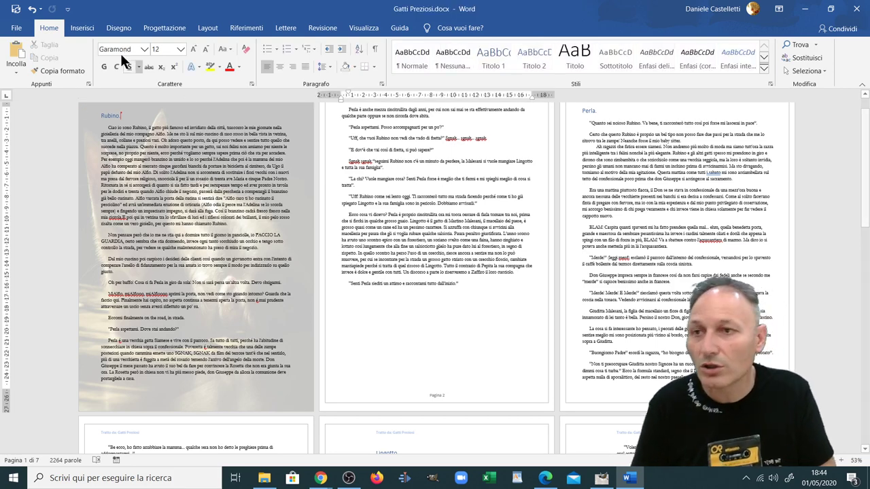
{"action": "left_click", "coordinate": [83, 28]}
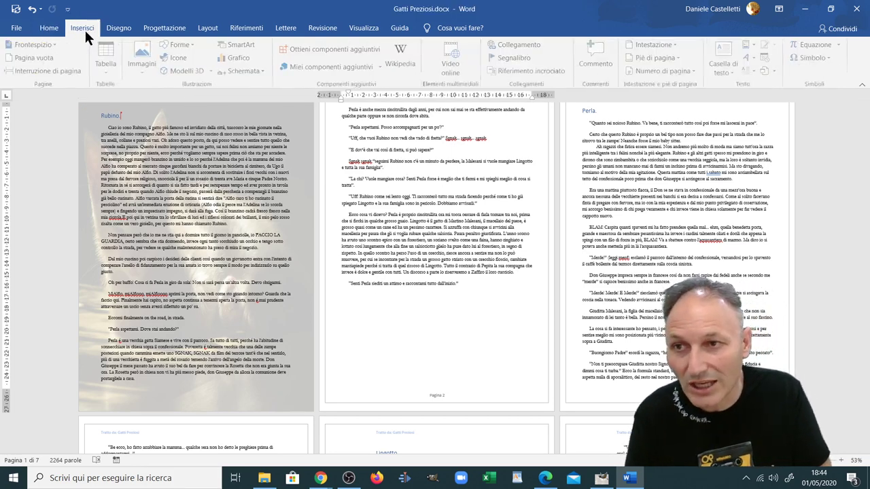
{"action": "left_click", "coordinate": [146, 60]}
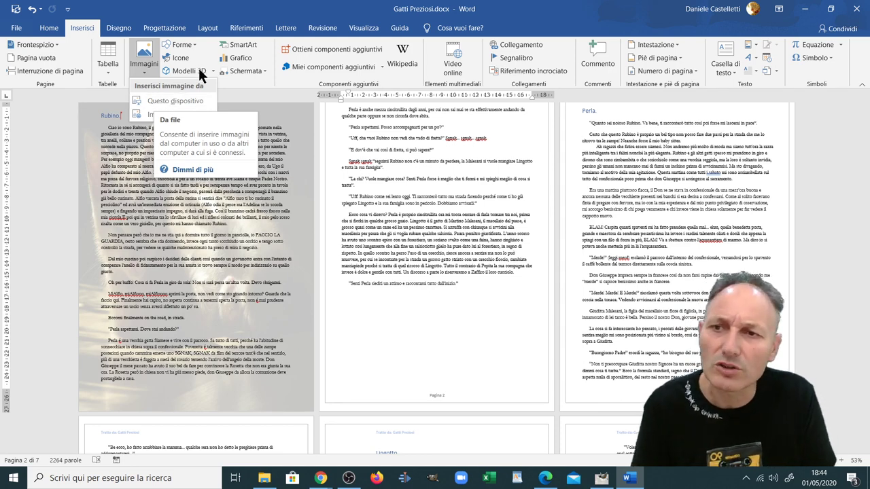
{"action": "left_click", "coordinate": [179, 59]}
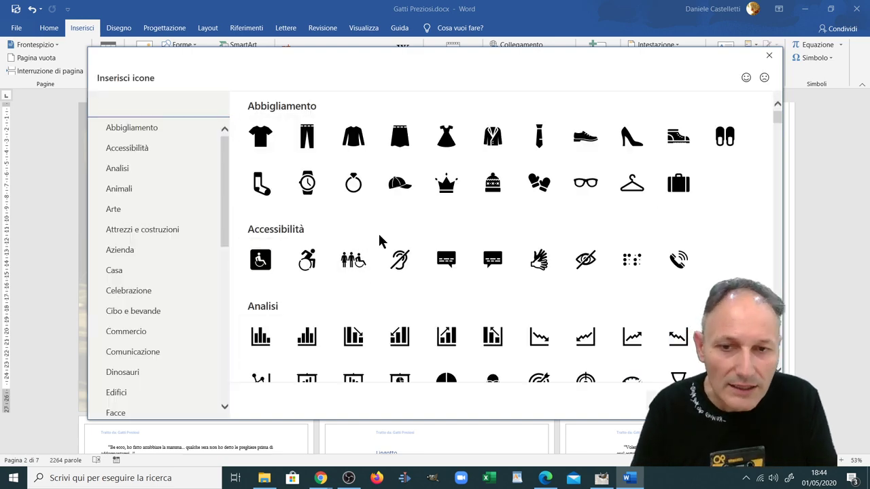
{"action": "left_click", "coordinate": [353, 184]}
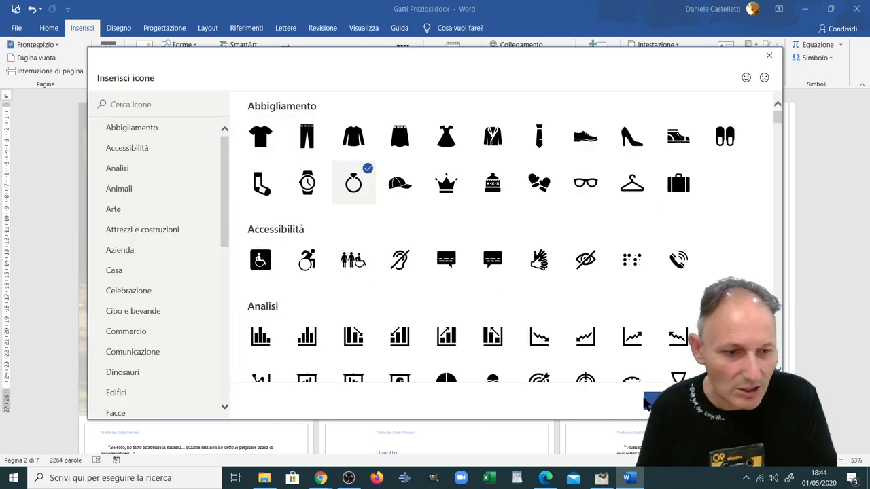
{"action": "left_click", "coordinate": [656, 400]}
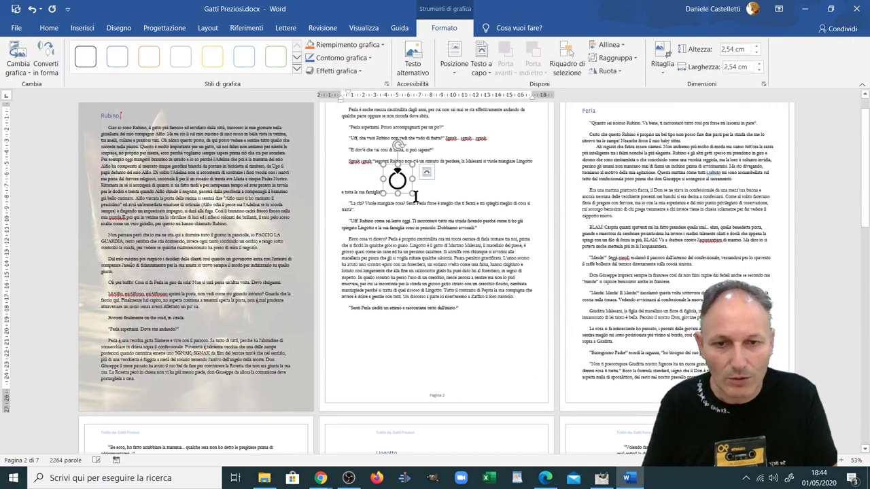
Enlarge the ring icon to about 10.8 × 10.8 cm and left-align it in the text
{"action": "left_click_drag", "start_coordinate": [413, 194], "coordinate": [504, 259]}
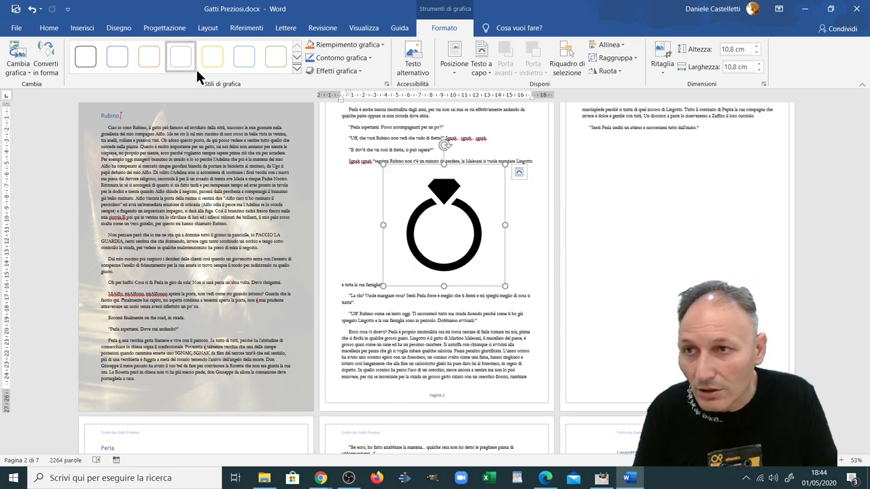
{"action": "left_click", "coordinate": [49, 28]}
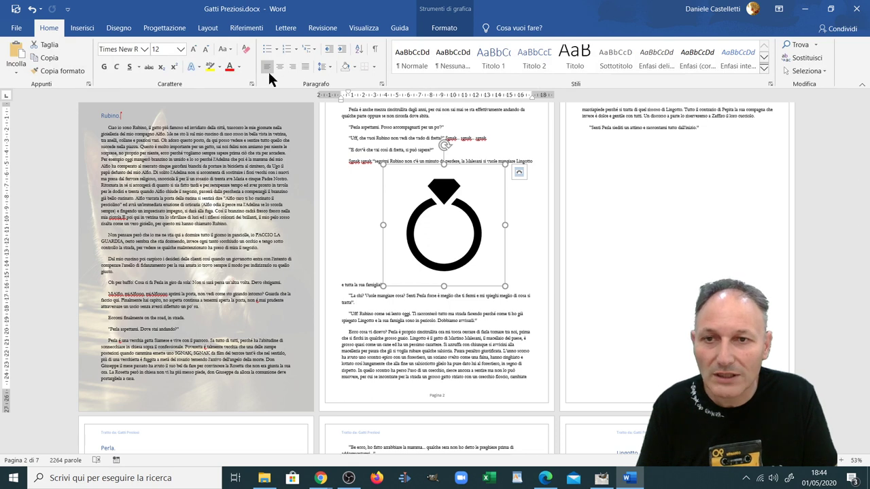
{"action": "key", "text": "ctrl+g"}
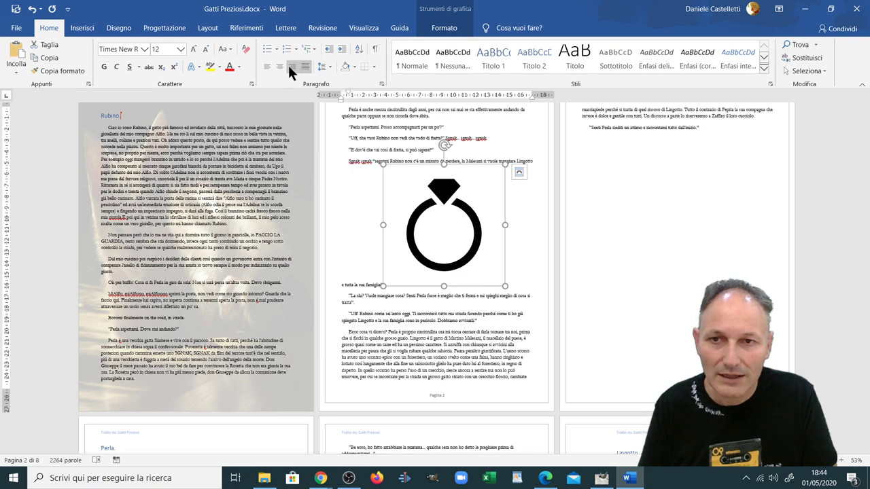
{"action": "left_click", "coordinate": [280, 66]}
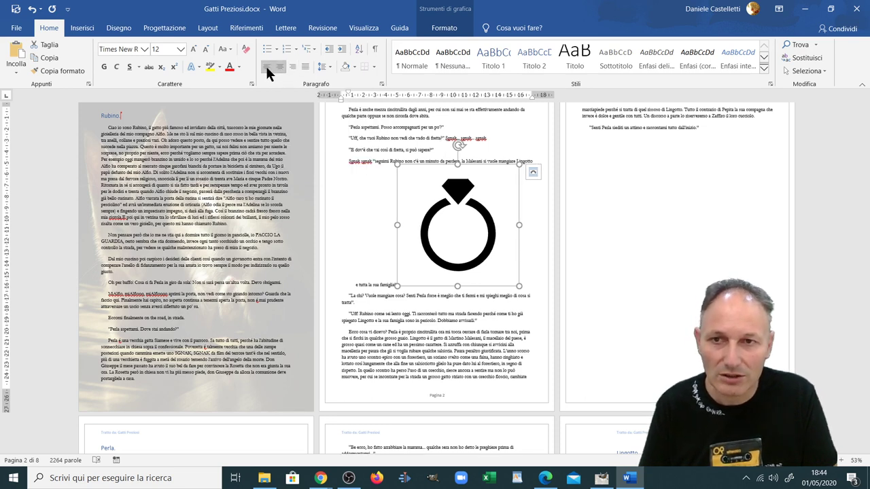
{"action": "left_click", "coordinate": [266, 68]}
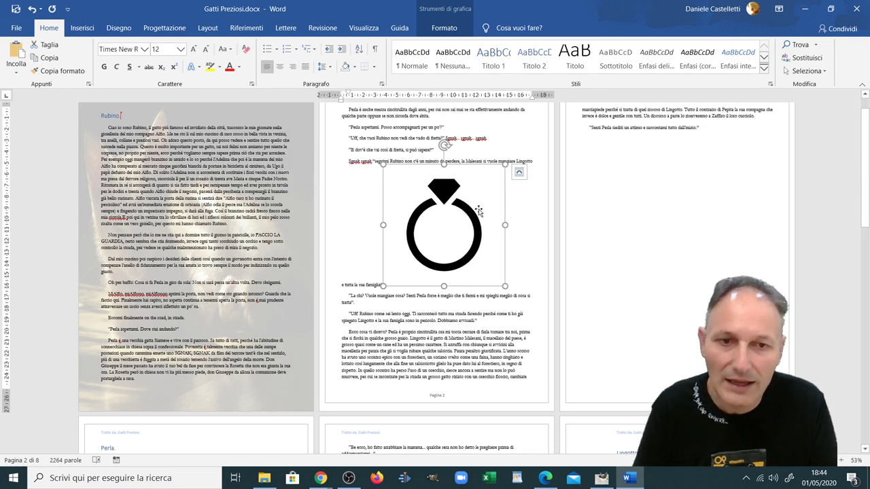
{"action": "left_click", "coordinate": [519, 171]}
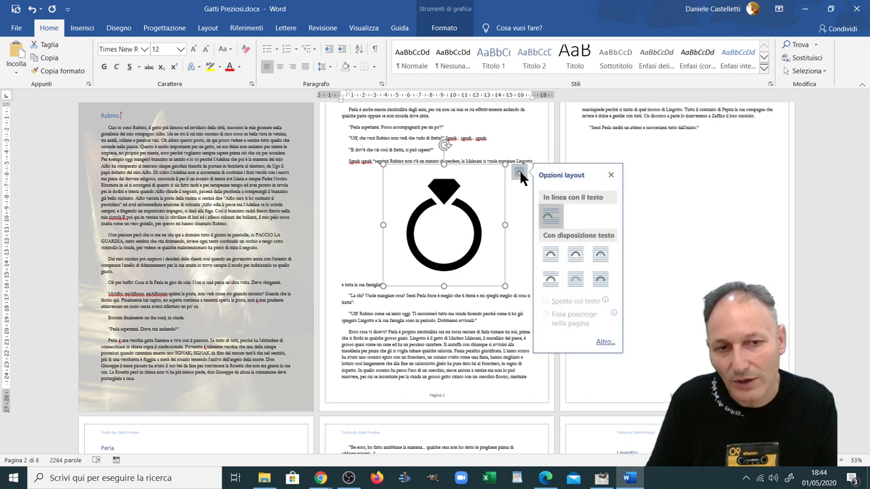
Set the ring icon's text wrapping to Square, then to Tight
{"action": "left_click", "coordinate": [551, 257]}
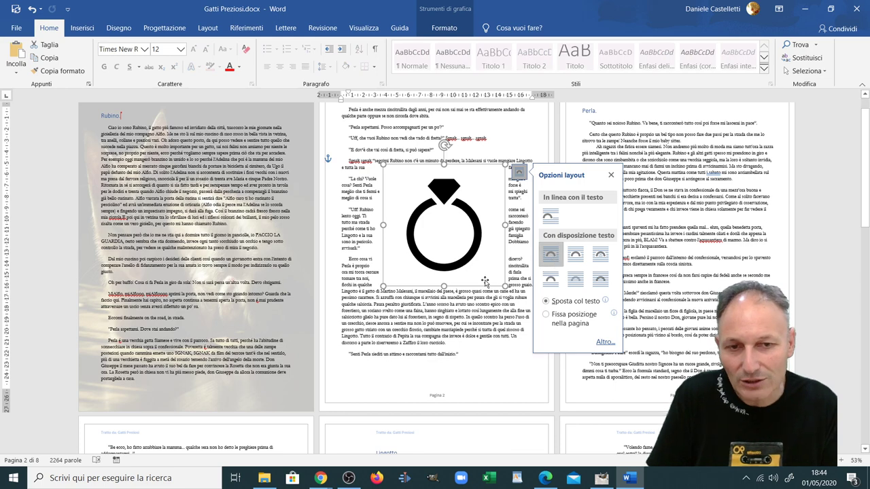
{"action": "left_click", "coordinate": [459, 329]}
{"action": "left_click", "coordinate": [443, 246]}
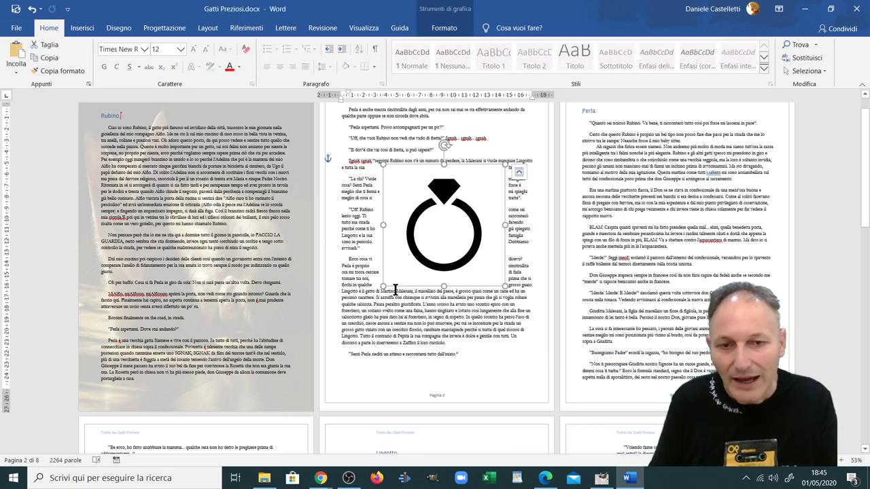
{"action": "scroll", "coordinate": [494, 329], "scroll_direction": "up", "scroll_amount": 1, "text": "ctrl"}
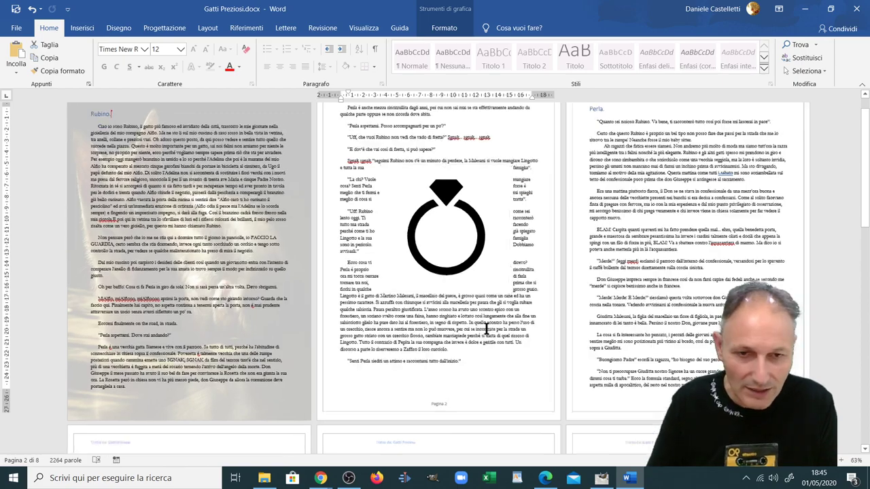
{"action": "scroll", "coordinate": [493, 330], "scroll_direction": "up", "scroll_amount": 1, "text": "ctrl"}
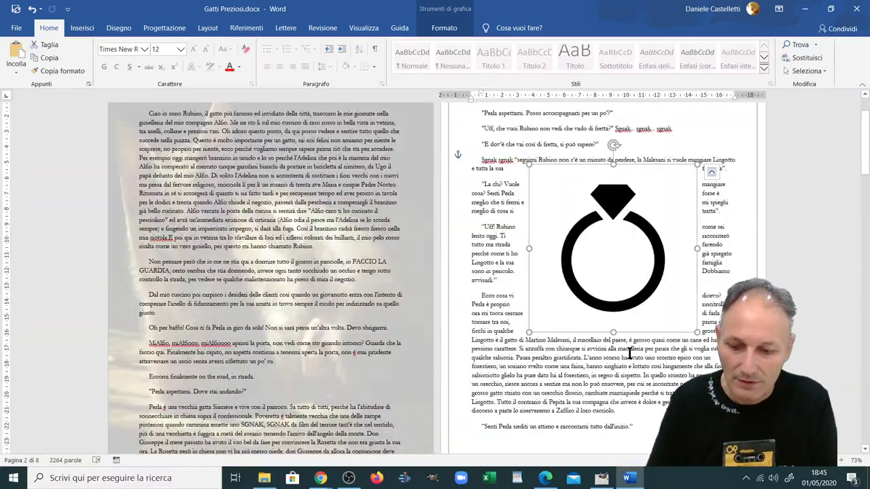
{"action": "scroll", "coordinate": [617, 350], "scroll_direction": "up", "scroll_amount": 1, "text": "ctrl"}
{"action": "scroll", "coordinate": [606, 347], "scroll_direction": "up", "scroll_amount": 1, "text": "ctrl"}
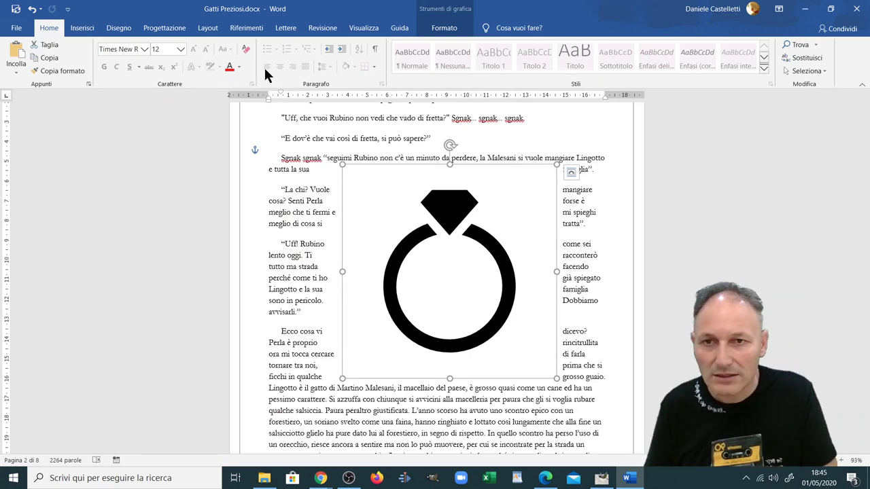
{"action": "left_click", "coordinate": [571, 170]}
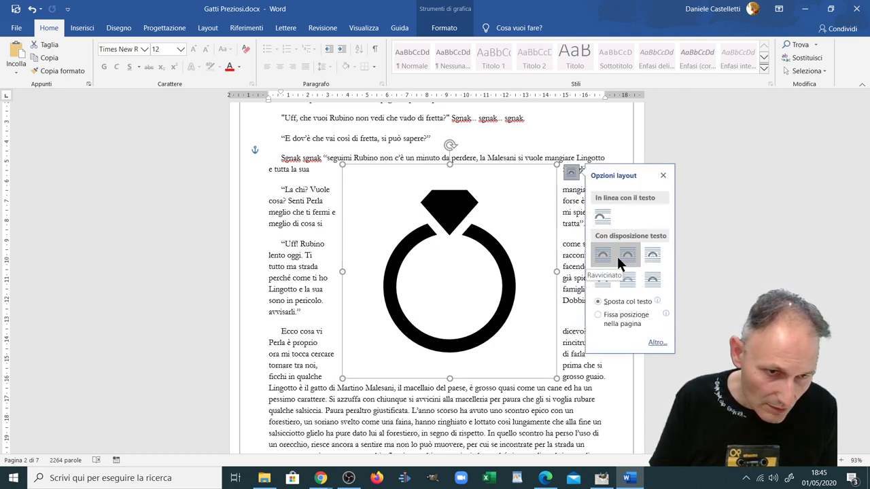
{"action": "left_click", "coordinate": [627, 252]}
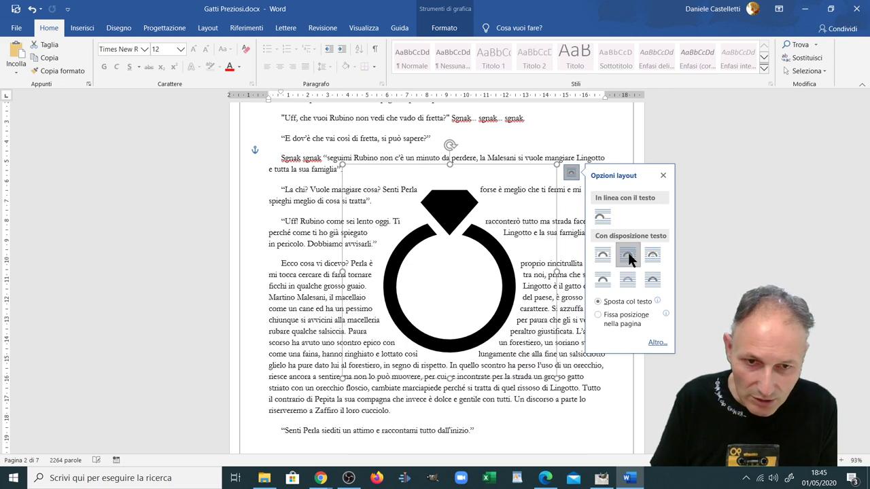
Centre the 'Ecco cosa vi dicevo?' paragraph and reposition the ring within the text
{"action": "left_click", "coordinate": [574, 379]}
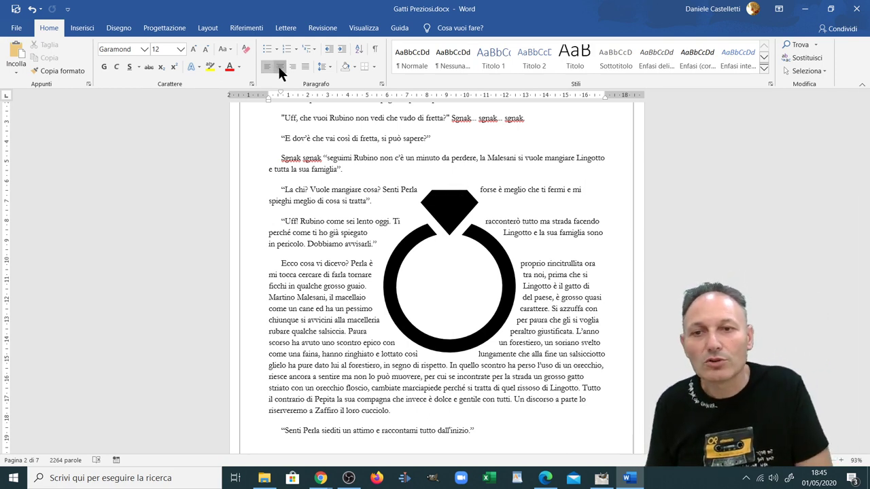
{"action": "left_click", "coordinate": [279, 68]}
{"action": "left_click", "coordinate": [448, 204]}
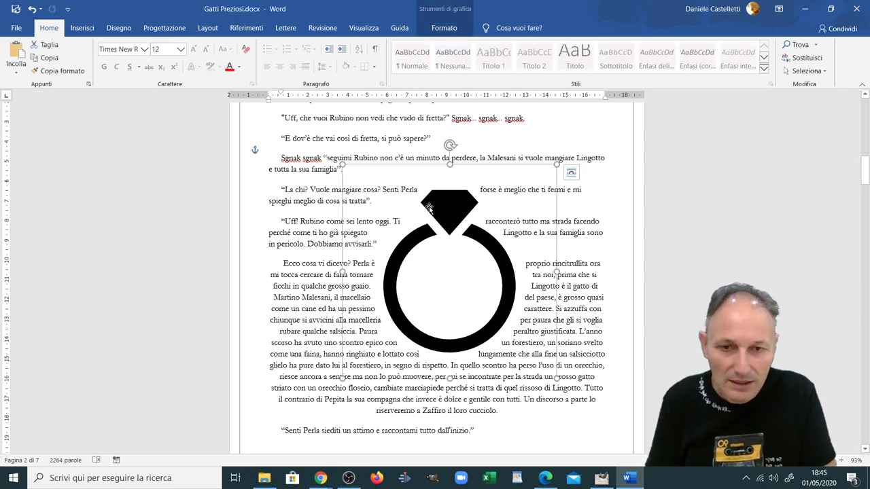
{"action": "mouse_move", "coordinate": [434, 207]}
{"action": "left_mouse_down"}
{"action": "mouse_move", "coordinate": [316, 161]}
{"action": "mouse_move", "coordinate": [310, 140]}
{"action": "left_mouse_up"}
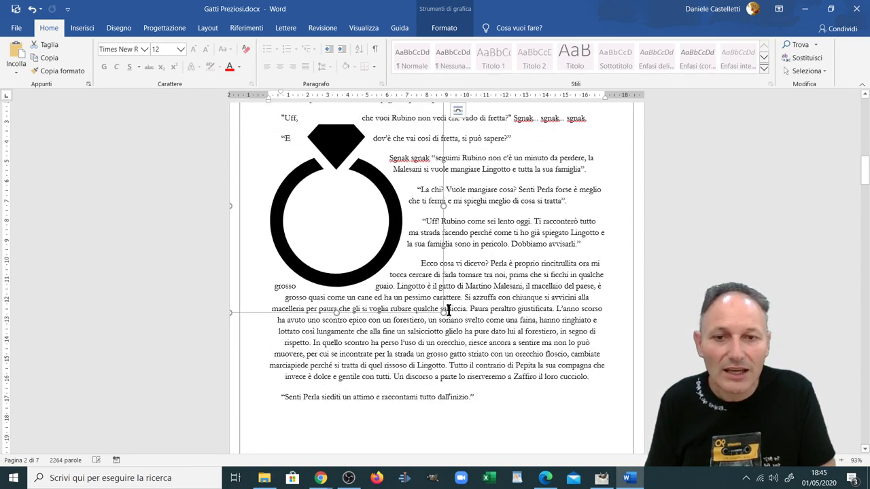
{"action": "mouse_move", "coordinate": [373, 269]}
{"action": "left_mouse_down"}
{"action": "mouse_move", "coordinate": [532, 378]}
{"action": "mouse_move", "coordinate": [462, 350]}
{"action": "left_mouse_up"}
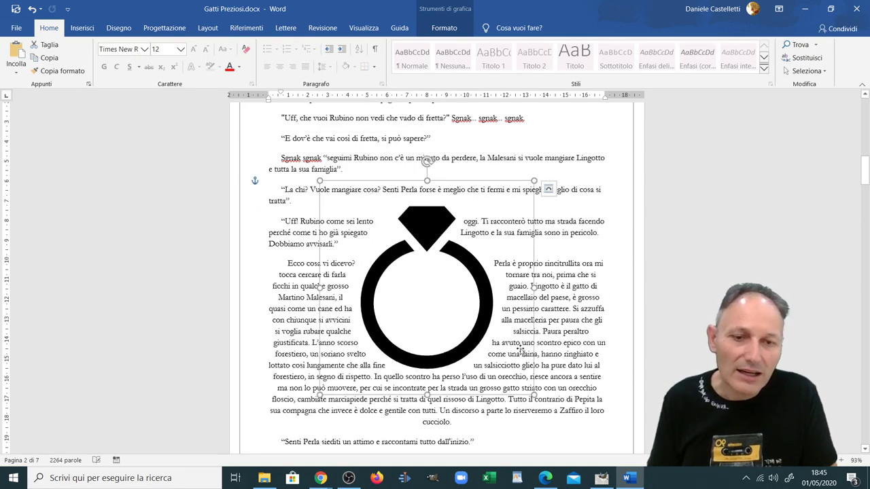
Reapply Tight wrapping, shift the ring right and open the Formato grafica pane
{"action": "left_click", "coordinate": [549, 189]}
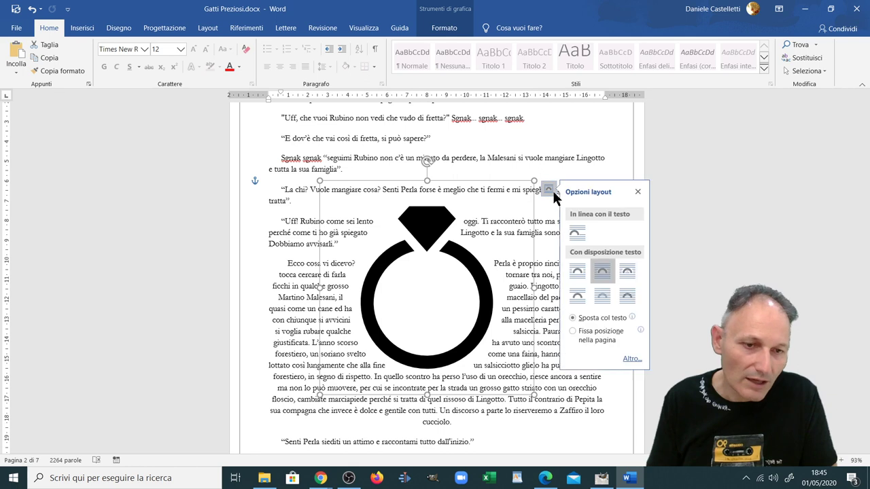
{"action": "left_click", "coordinate": [625, 276]}
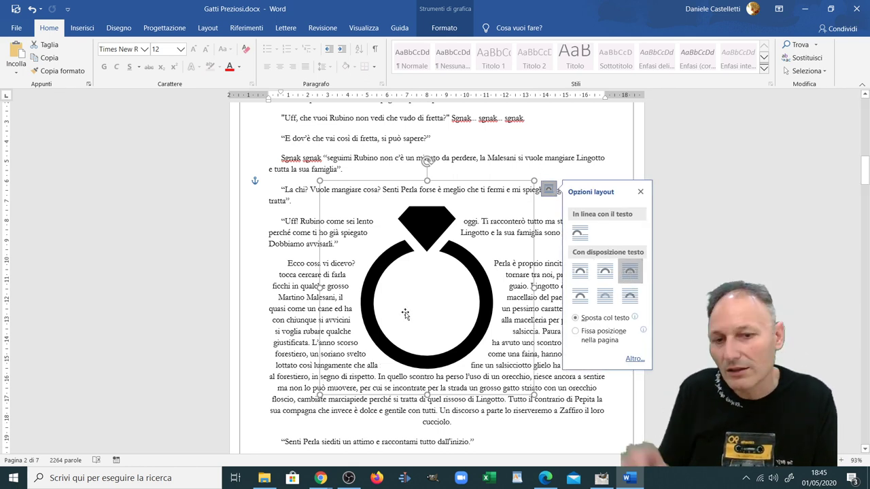
{"action": "left_click", "coordinate": [599, 267]}
{"action": "left_click", "coordinate": [242, 347]}
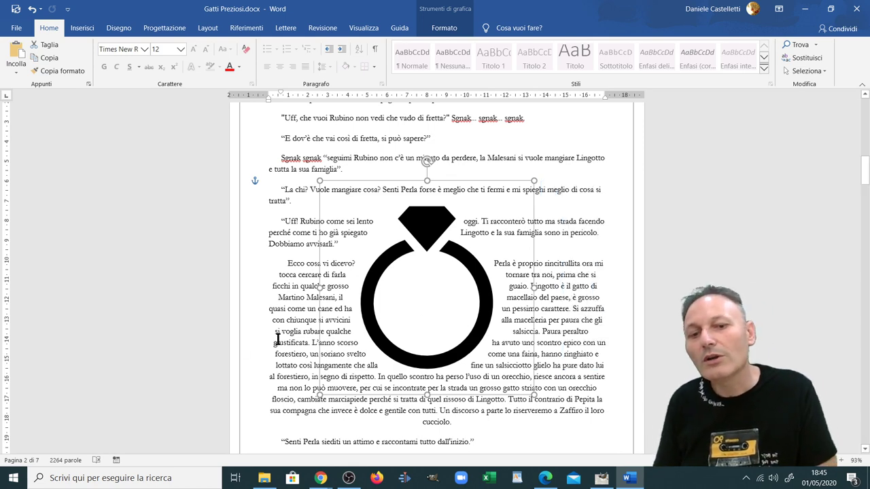
{"action": "mouse_move", "coordinate": [419, 231]}
{"action": "left_mouse_down"}
{"action": "mouse_move", "coordinate": [461, 212]}
{"action": "mouse_move", "coordinate": [482, 215]}
{"action": "left_mouse_up"}
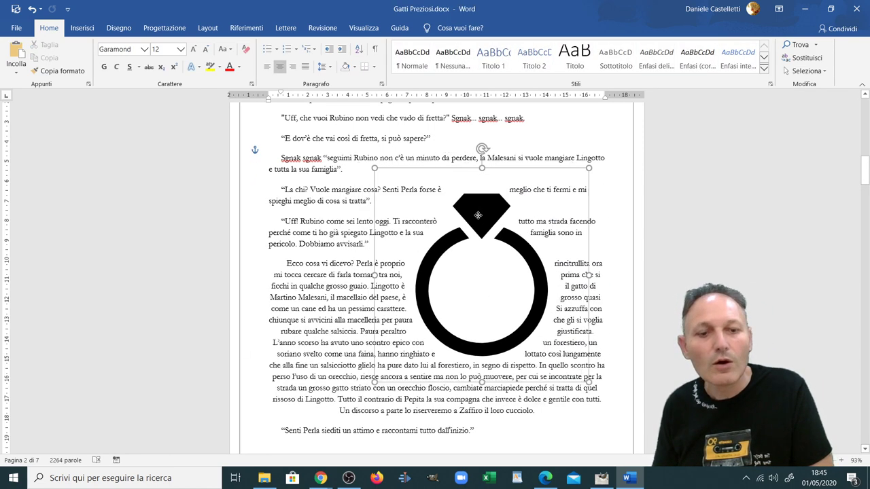
{"action": "right_click", "coordinate": [480, 216]}
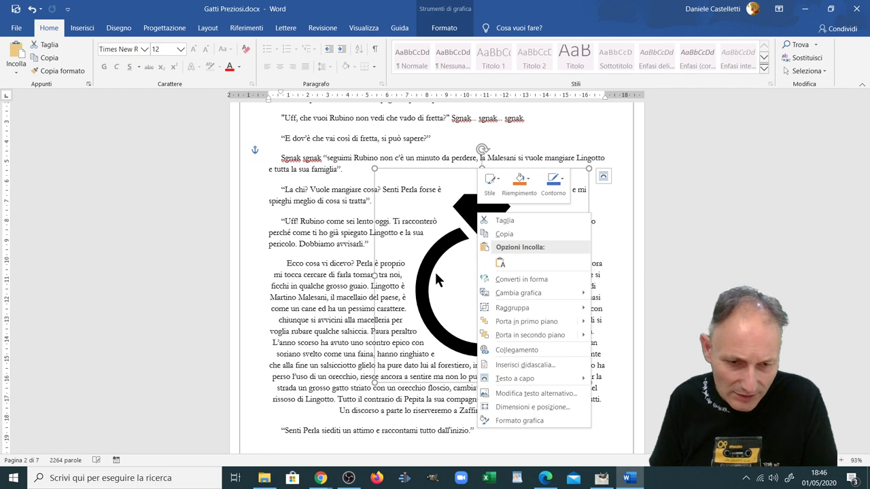
{"action": "left_click", "coordinate": [494, 417]}
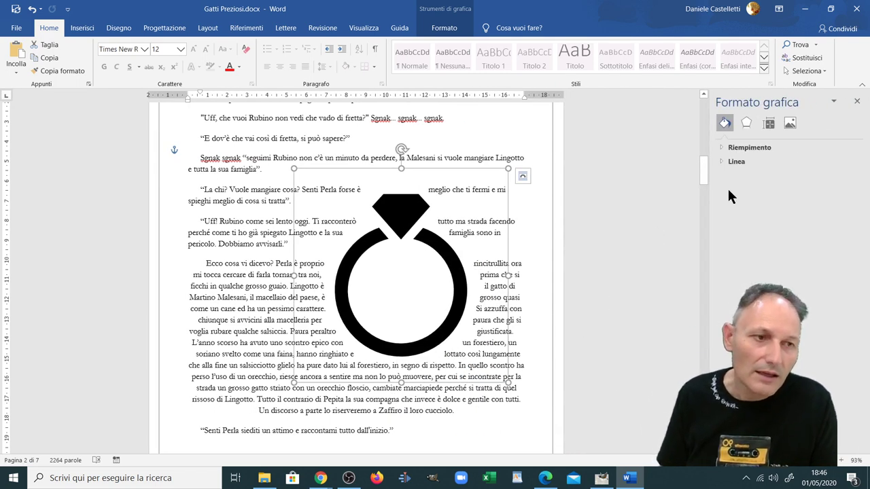
Expand Correzioni immagine in the image settings, deselect the ring and minimise Word
{"action": "left_click", "coordinate": [788, 123]}
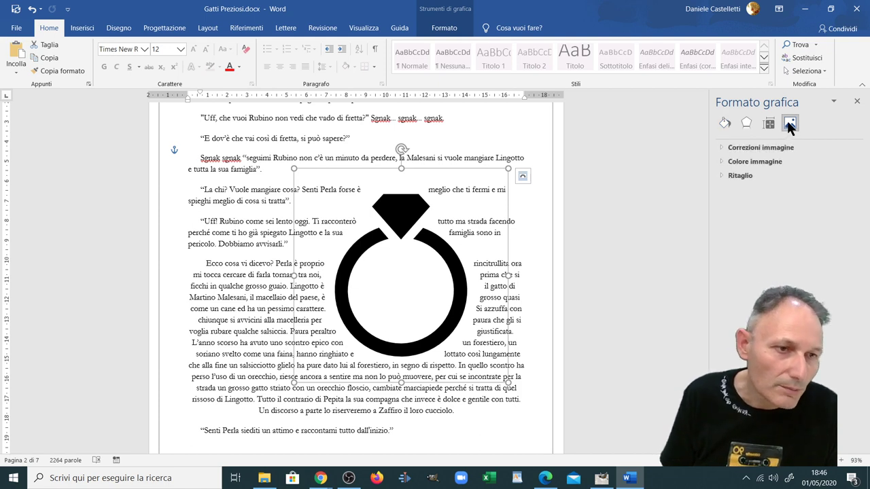
{"action": "left_click", "coordinate": [721, 148]}
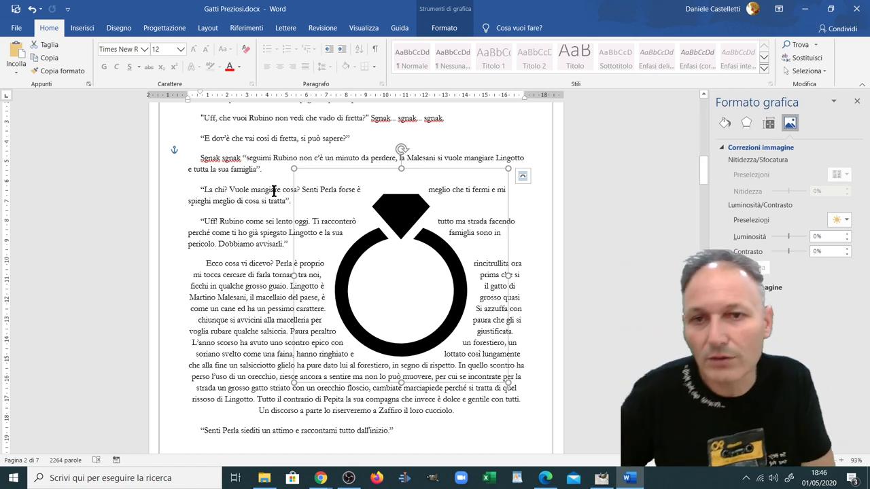
{"action": "left_click", "coordinate": [233, 231]}
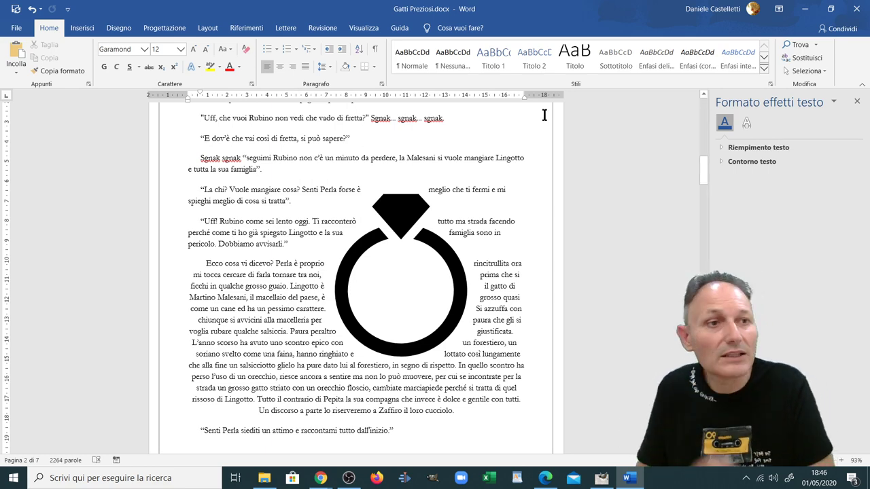
{"action": "left_click", "coordinate": [804, 9]}
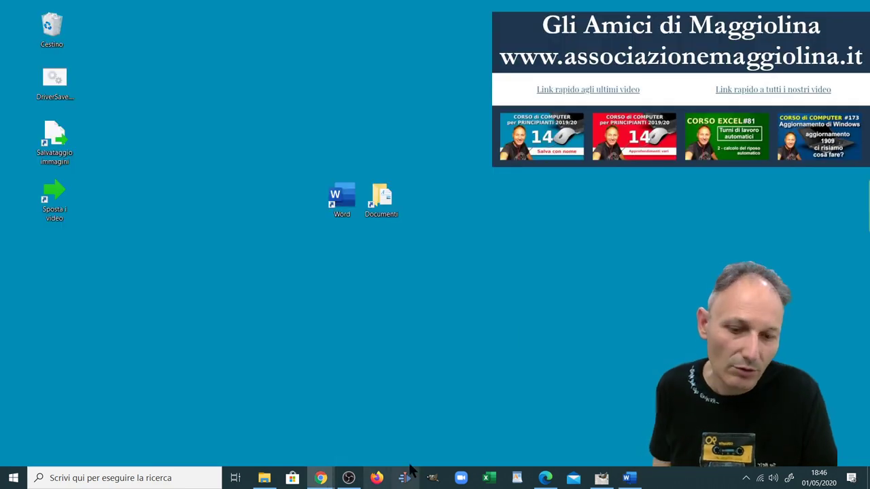
Check the Gatti Preziosi cat-photo page in Word Online, then return to desktop Word
{"action": "left_click", "coordinate": [544, 478]}
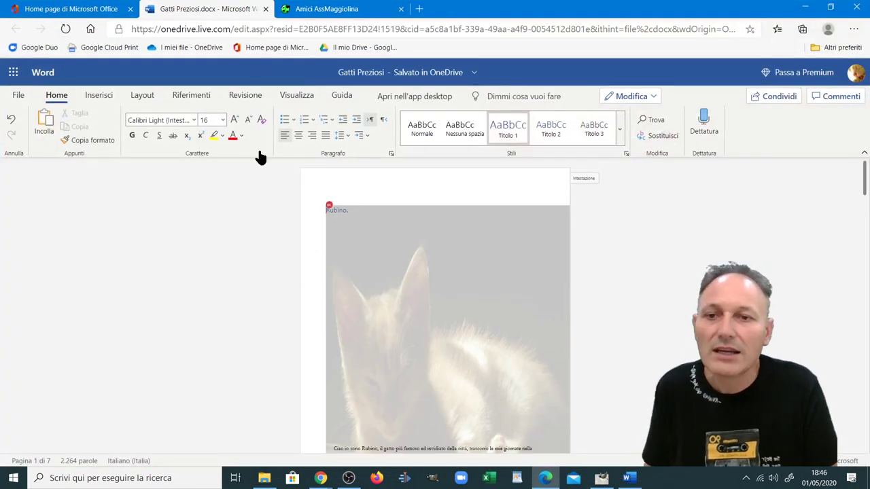
{"action": "left_click", "coordinate": [98, 96]}
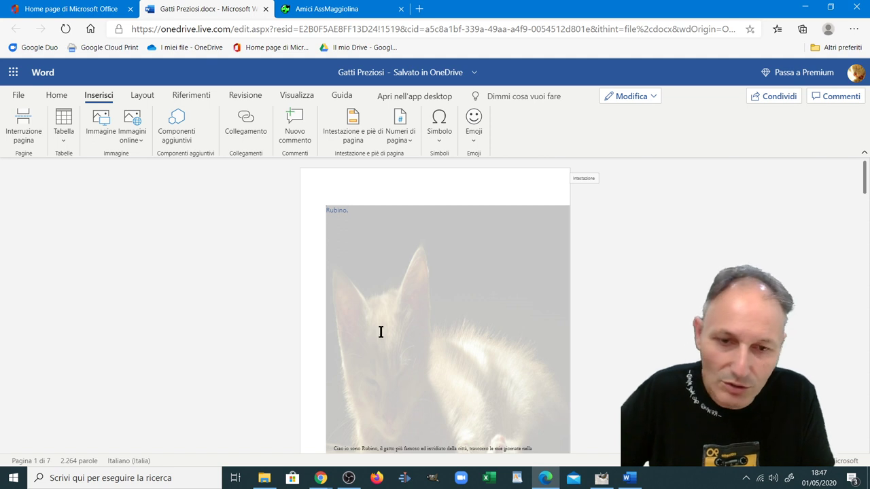
{"action": "key", "text": "ctrl+a"}
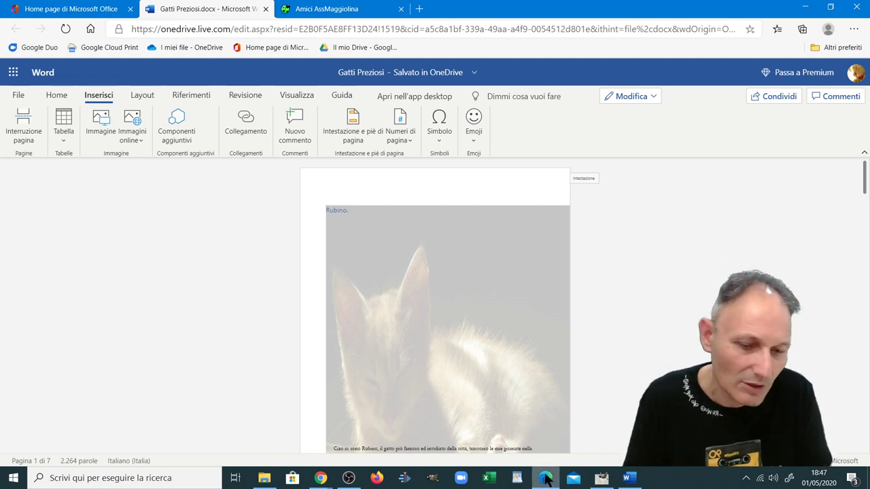
{"action": "left_click", "coordinate": [628, 478]}
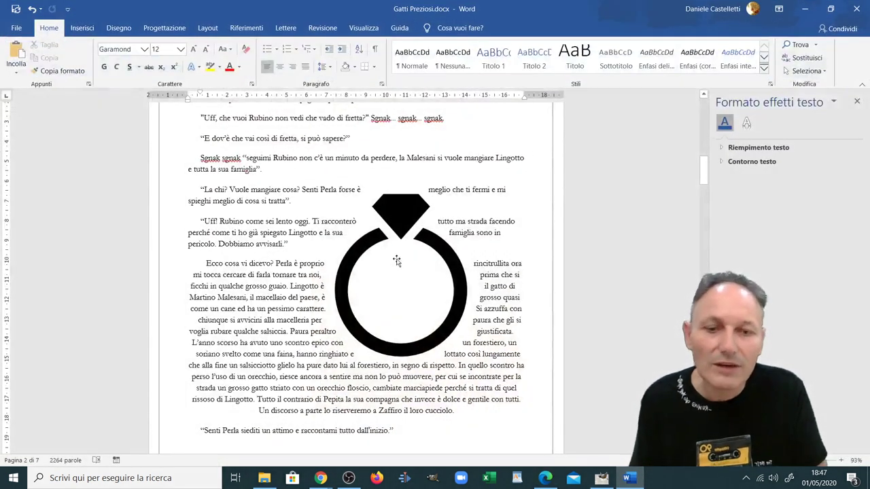
Set the ring icon's text wrapping to Solo a sinistra and drag it further right
{"action": "left_click", "coordinate": [388, 213]}
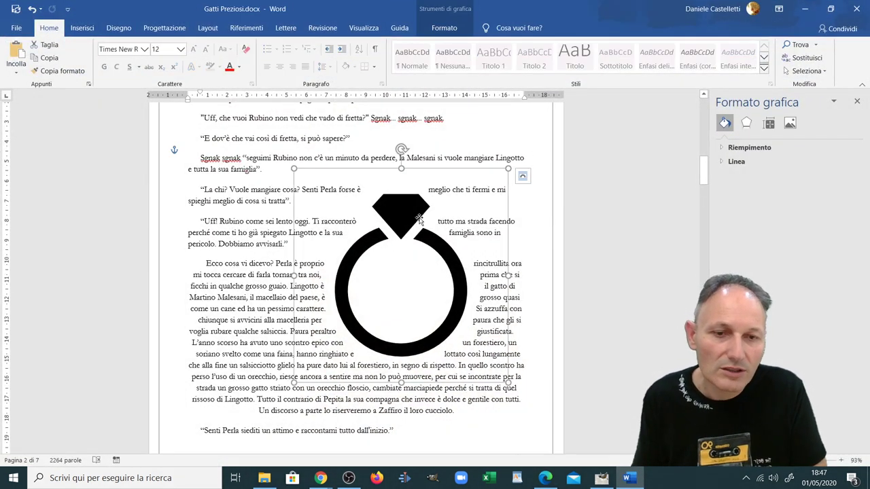
{"action": "left_click", "coordinate": [521, 175]}
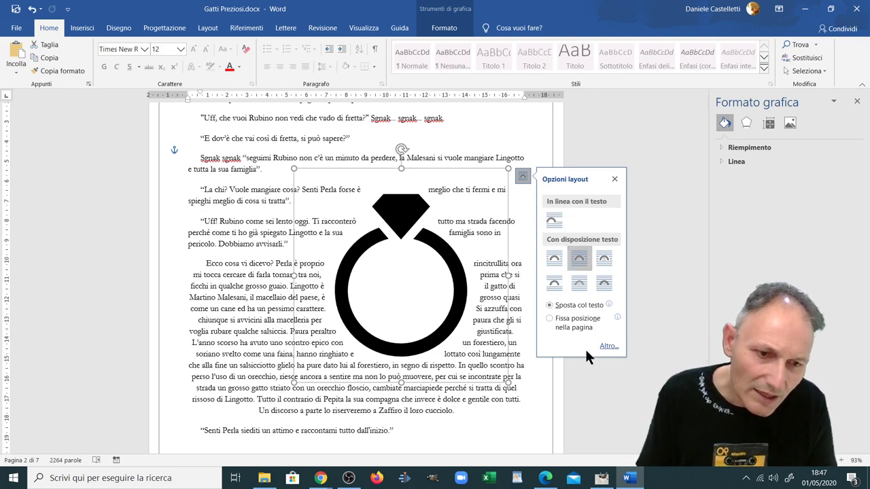
{"action": "left_click", "coordinate": [603, 347]}
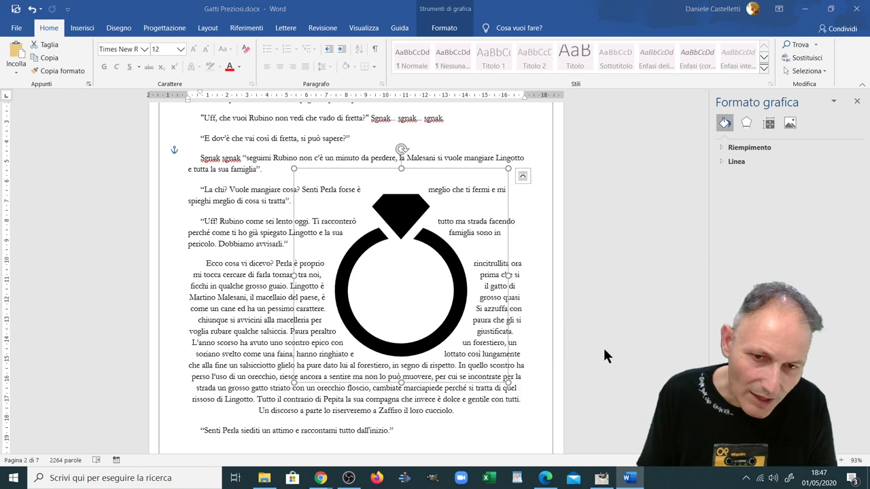
{"action": "left_click_drag", "start_coordinate": [129, 51], "coordinate": [624, 59]}
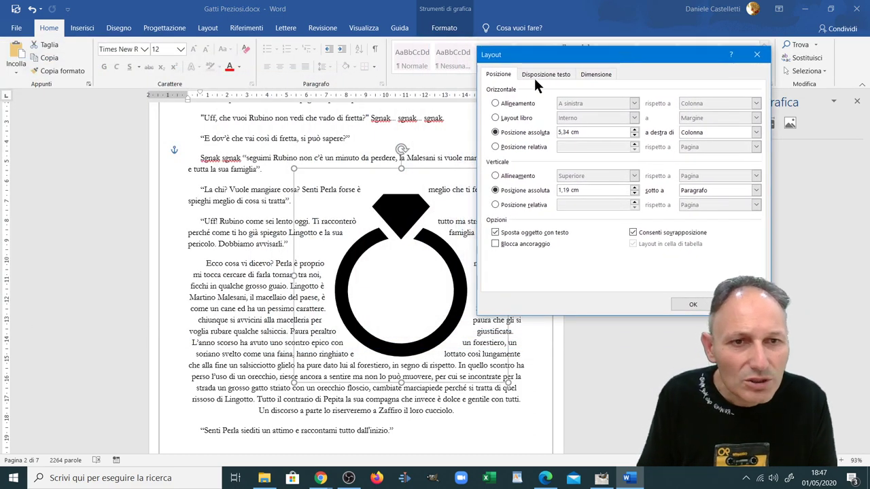
{"action": "left_click", "coordinate": [534, 74]}
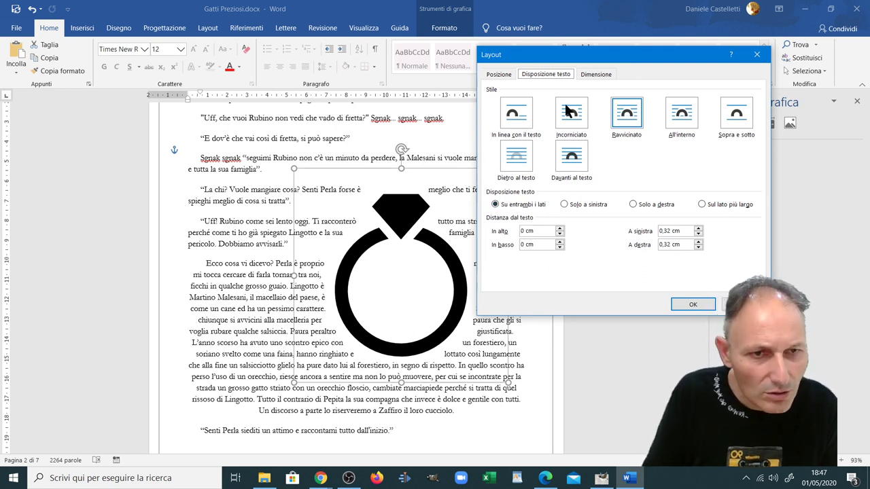
{"action": "left_click", "coordinate": [563, 203]}
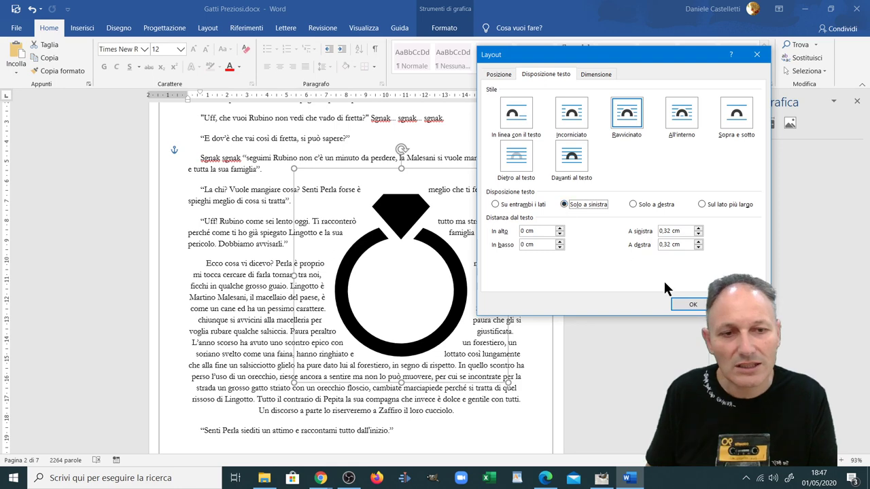
{"action": "left_click", "coordinate": [688, 305]}
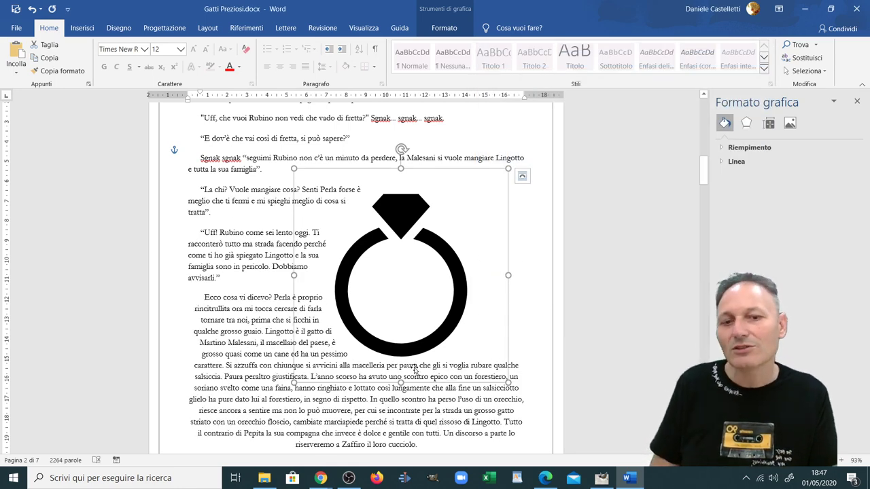
{"action": "left_click", "coordinate": [138, 343]}
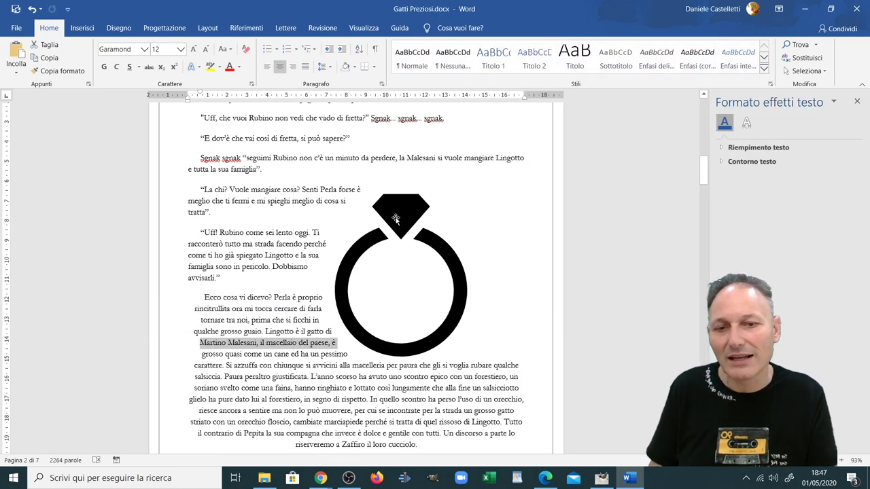
{"action": "mouse_move", "coordinate": [405, 212]}
{"action": "left_mouse_down"}
{"action": "mouse_move", "coordinate": [431, 199]}
{"action": "mouse_move", "coordinate": [460, 257]}
{"action": "left_mouse_up"}
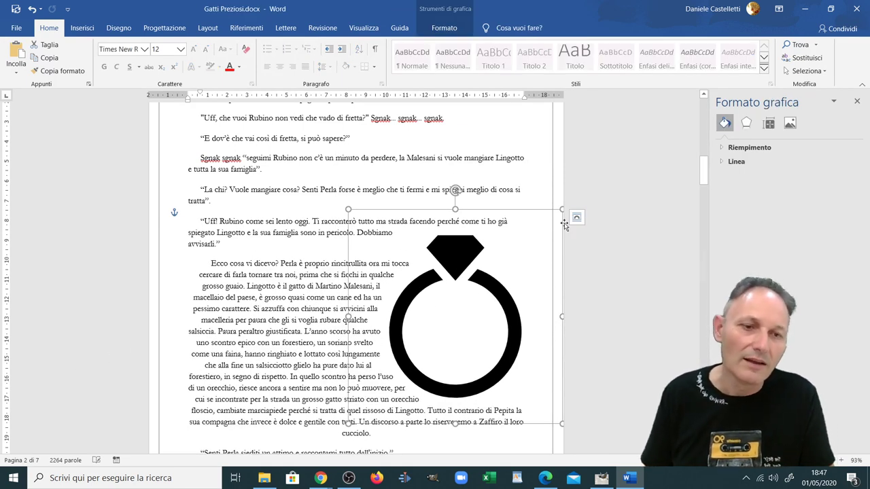
Change the ring icon's text wrapping to Solo a destra
{"action": "left_click", "coordinate": [575, 218]}
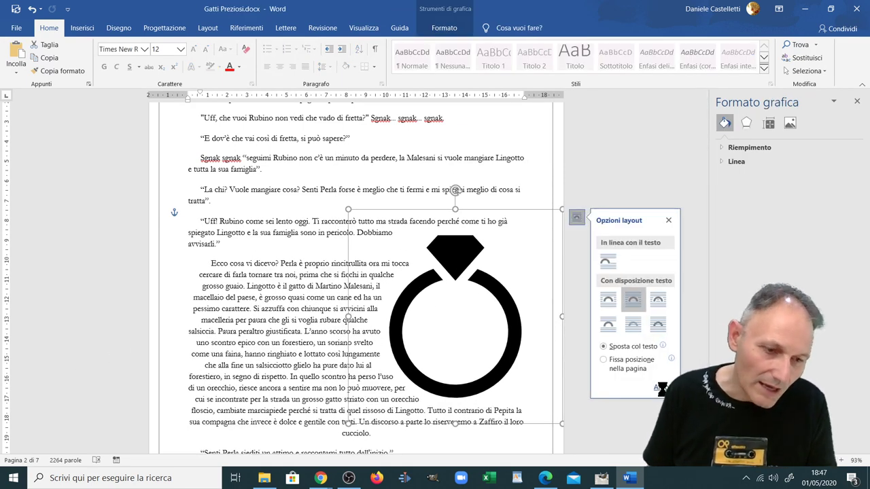
{"action": "left_click", "coordinate": [658, 390]}
{"action": "left_click", "coordinate": [544, 74]}
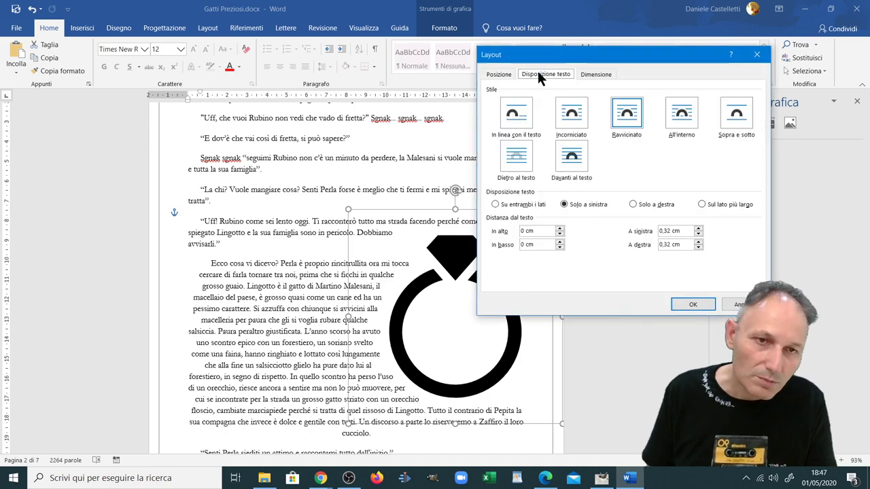
{"action": "left_click", "coordinate": [633, 204]}
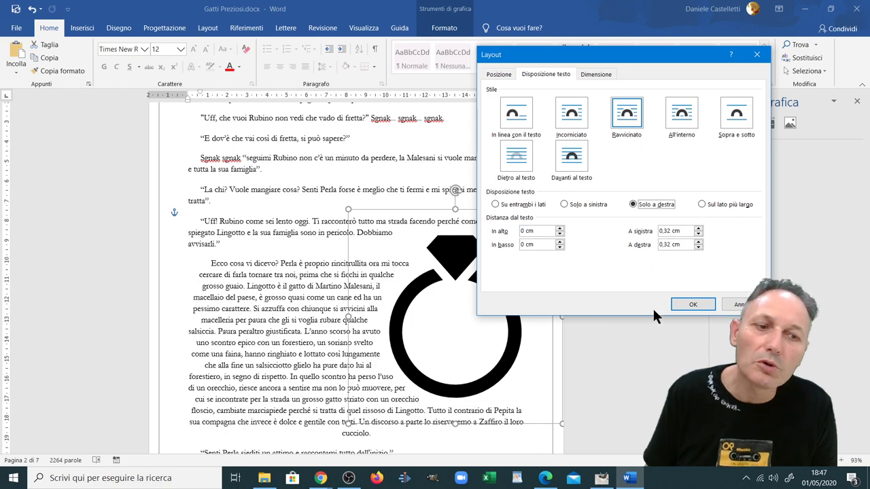
{"action": "left_click", "coordinate": [682, 305]}
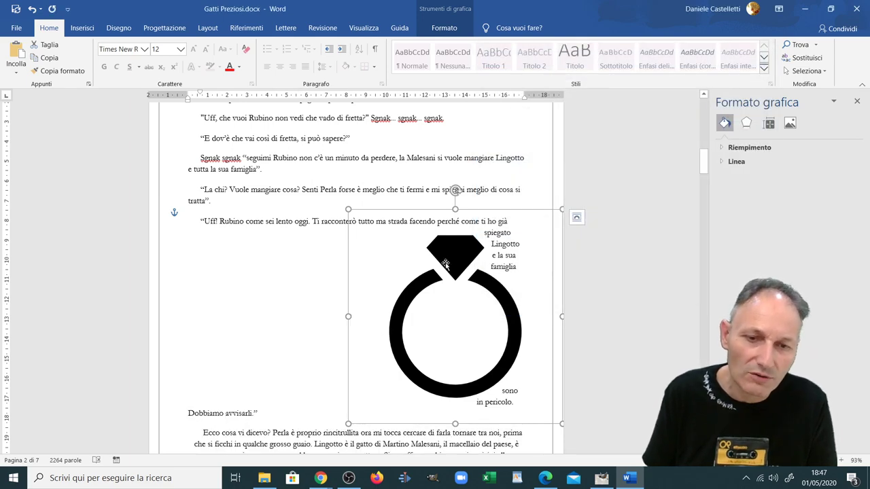
Move the ring to the upper left of the text, then switch to the browser copy
{"action": "left_click_drag", "start_coordinate": [445, 263], "coordinate": [334, 209]}
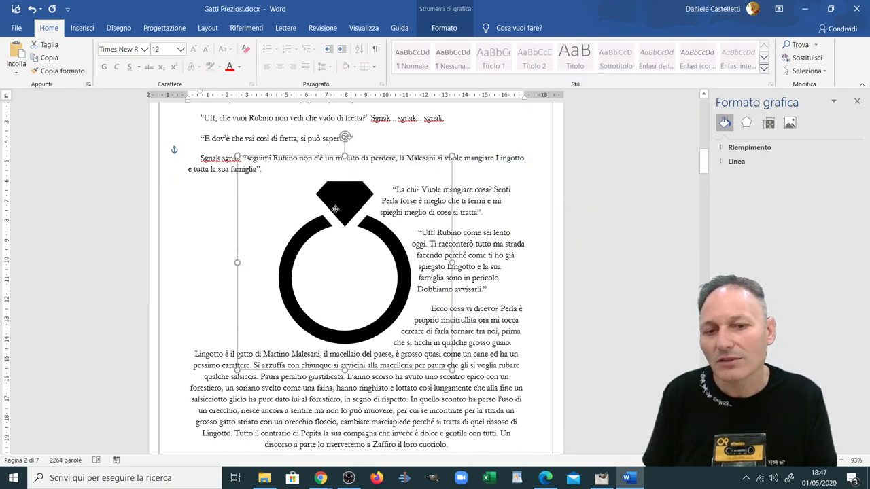
{"action": "left_click_drag", "start_coordinate": [335, 209], "coordinate": [340, 196]}
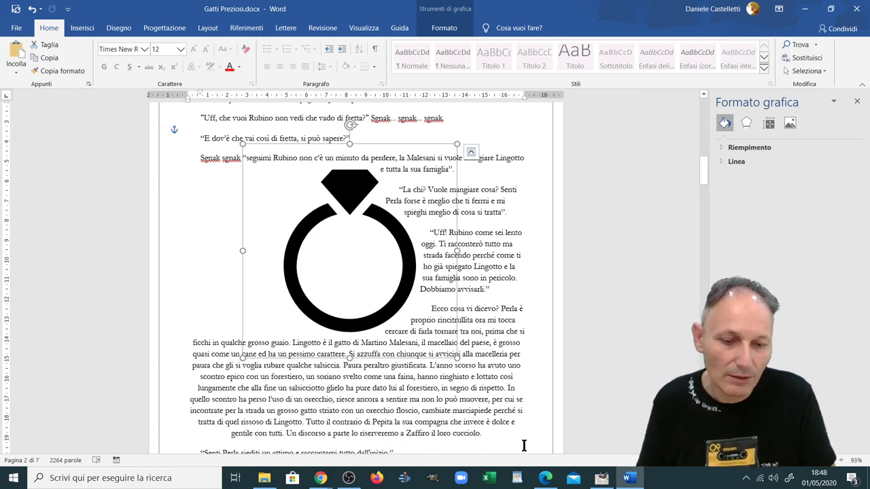
{"action": "left_click", "coordinate": [545, 478]}
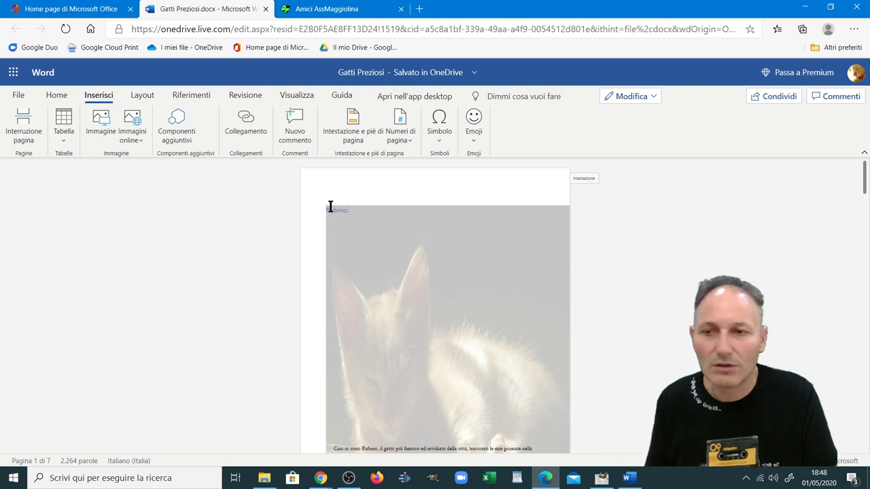
Scroll to page 2 in Word Online and select the black ring image
{"action": "scroll", "coordinate": [396, 255], "scroll_direction": "down", "scroll_amount": 1}
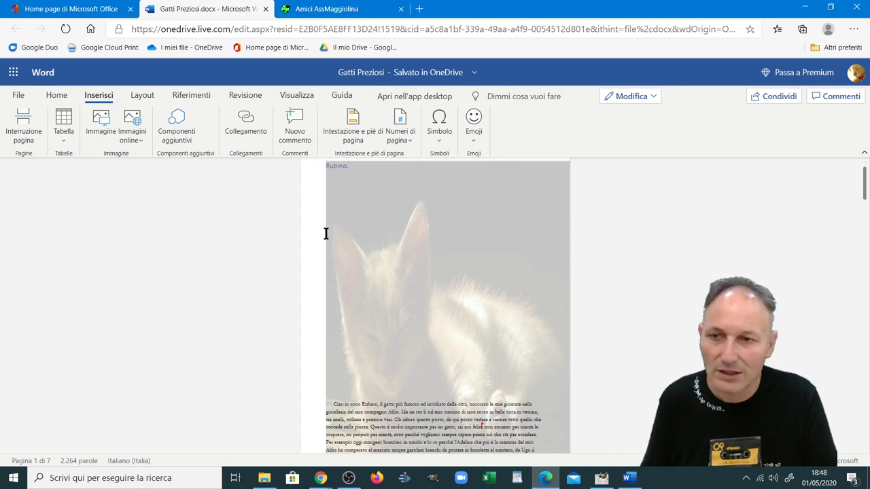
{"action": "left_click", "coordinate": [143, 95]}
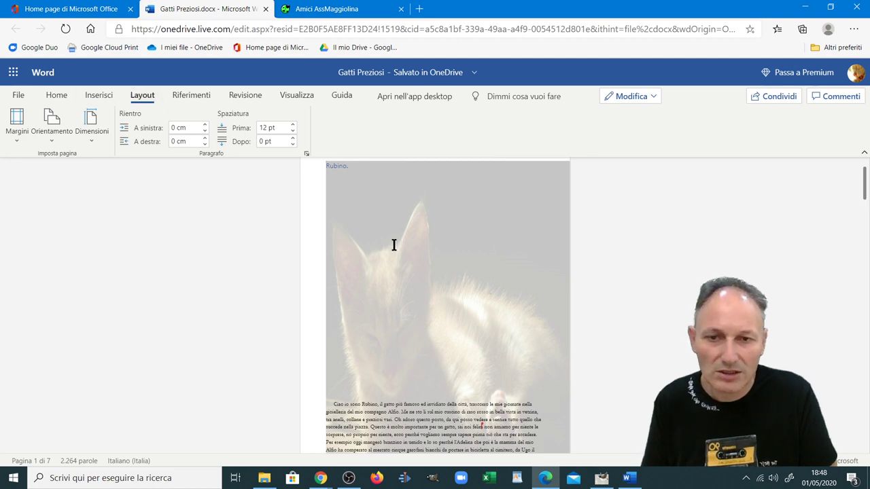
{"action": "scroll", "coordinate": [507, 318], "scroll_direction": "down", "scroll_amount": 5}
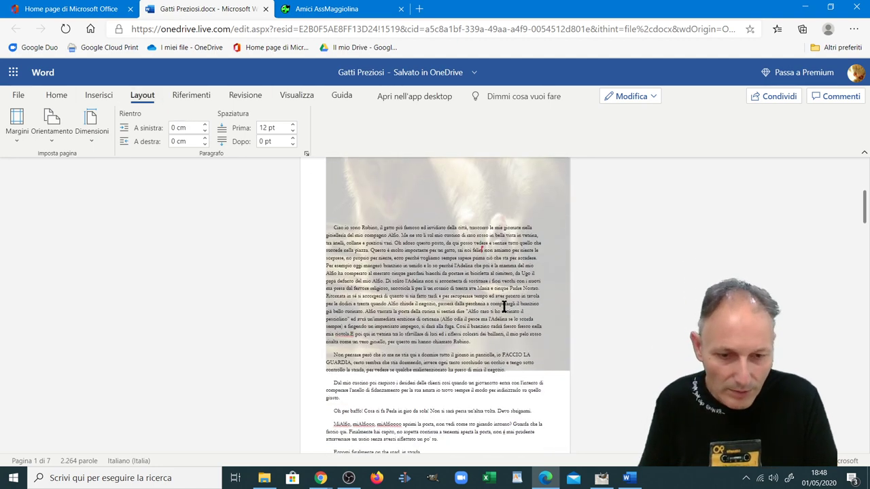
{"action": "scroll", "coordinate": [505, 314], "scroll_direction": "down", "scroll_amount": 5}
{"action": "scroll", "coordinate": [504, 310], "scroll_direction": "down", "scroll_amount": 2}
{"action": "scroll", "coordinate": [503, 306], "scroll_direction": "down", "scroll_amount": 1}
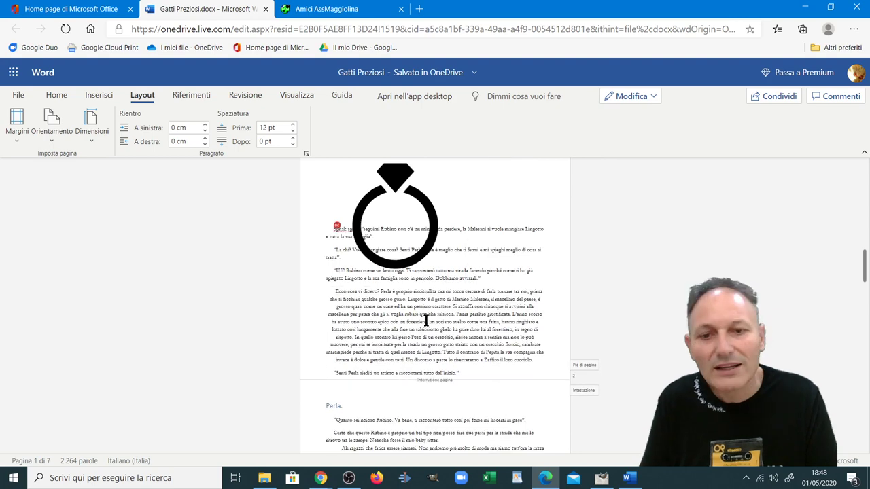
{"action": "scroll", "coordinate": [385, 335], "scroll_direction": "up", "scroll_amount": 2}
{"action": "left_click", "coordinate": [394, 294]}
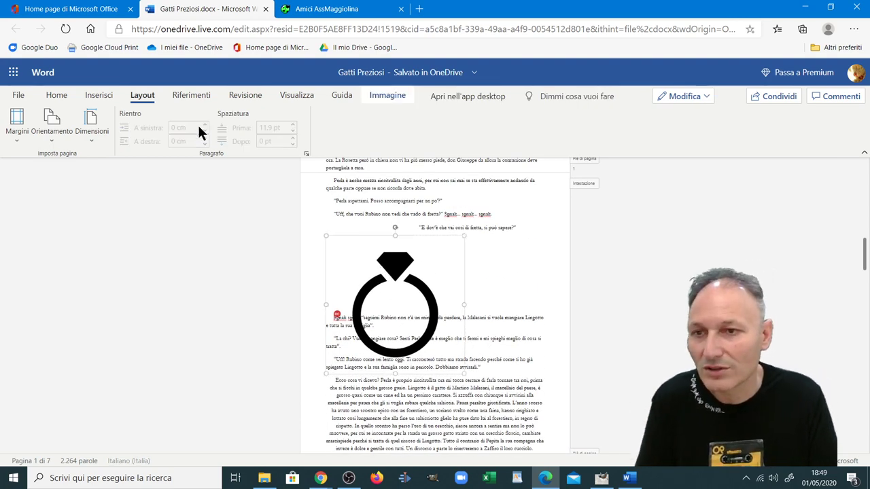
{"action": "left_click", "coordinate": [375, 96]}
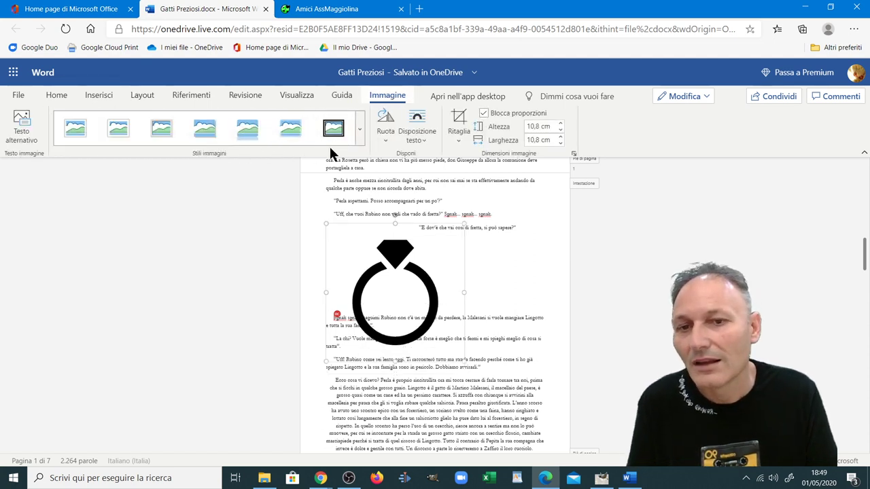
{"action": "left_click", "coordinate": [359, 133]}
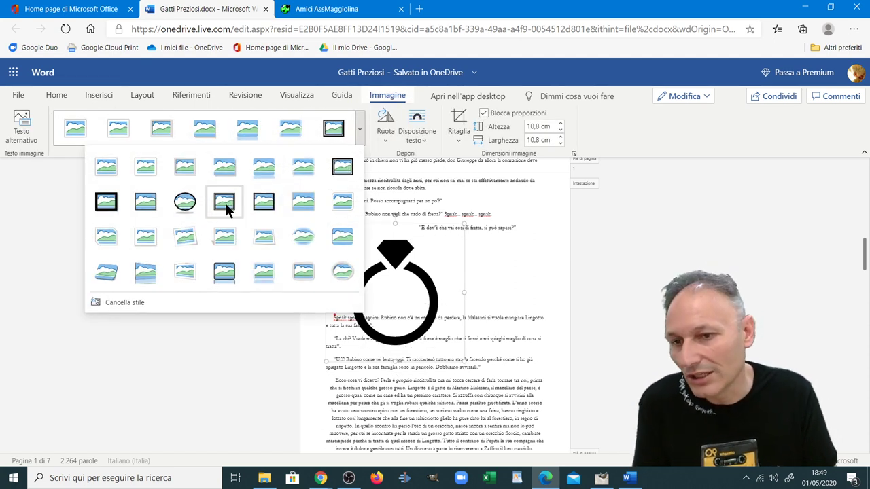
{"action": "left_click", "coordinate": [143, 236]}
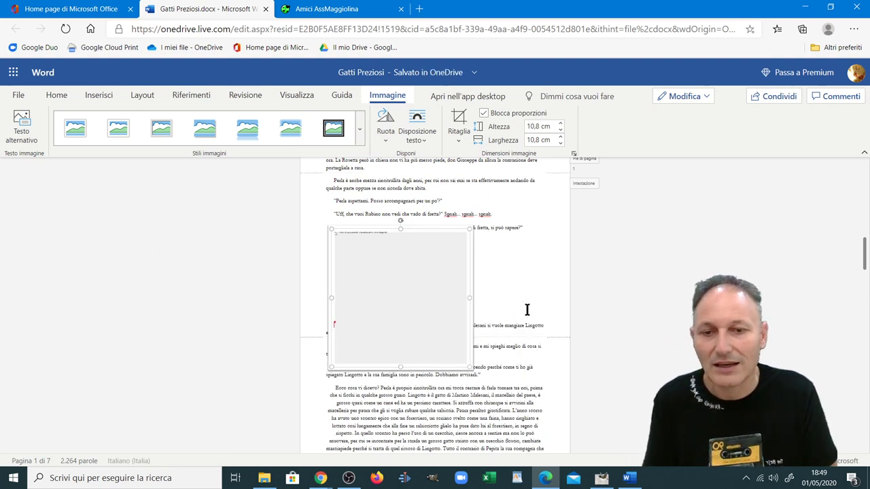
{"action": "left_click", "coordinate": [517, 331]}
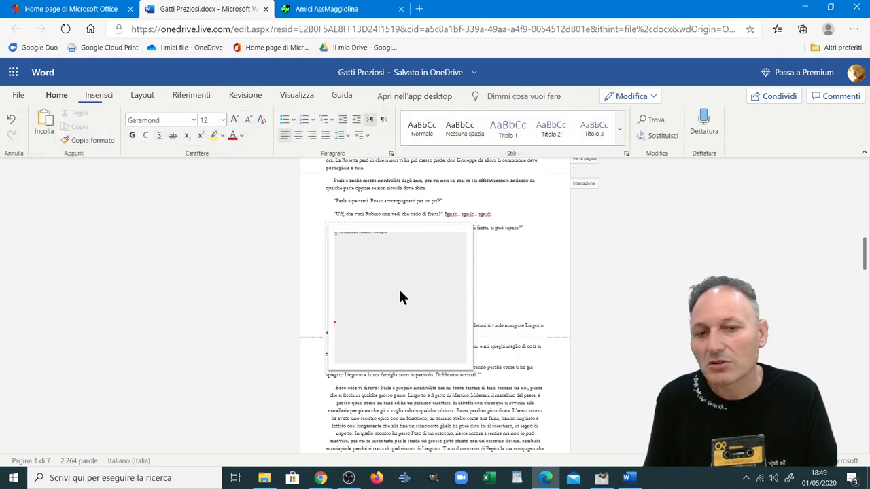
{"action": "left_click", "coordinate": [398, 287]}
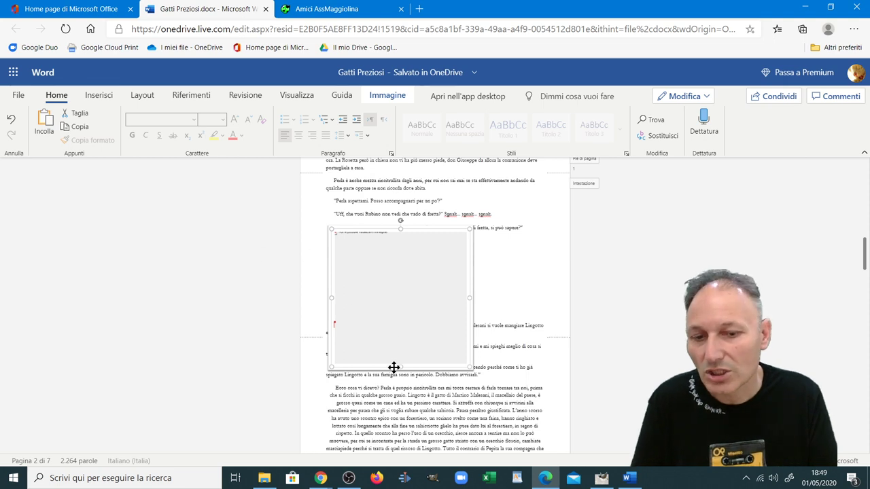
{"action": "left_click", "coordinate": [388, 95]}
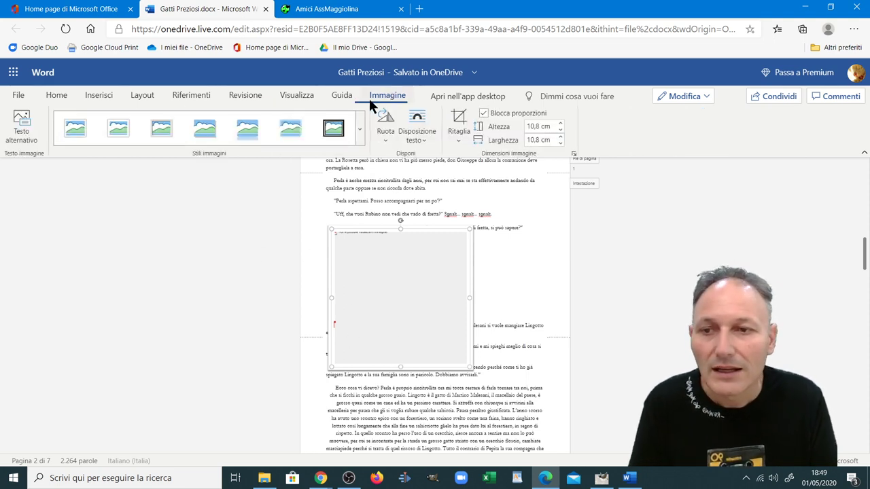
{"action": "left_click", "coordinate": [359, 130]}
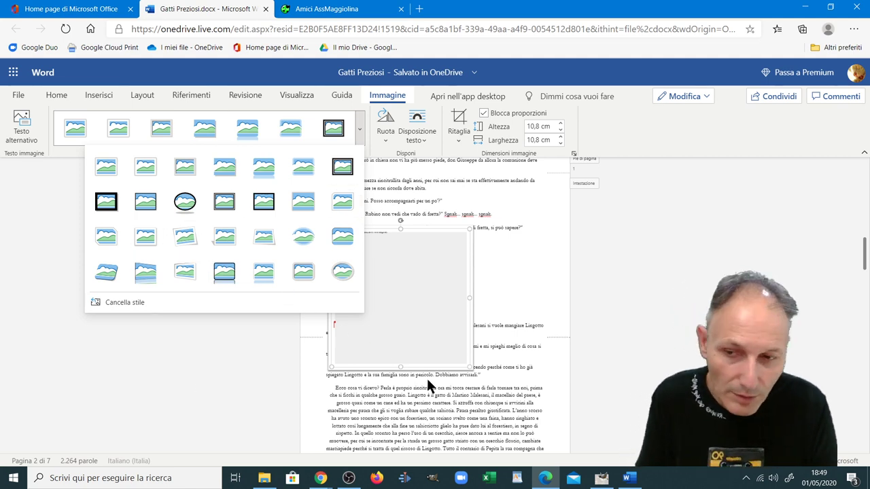
{"action": "left_click", "coordinate": [124, 297]}
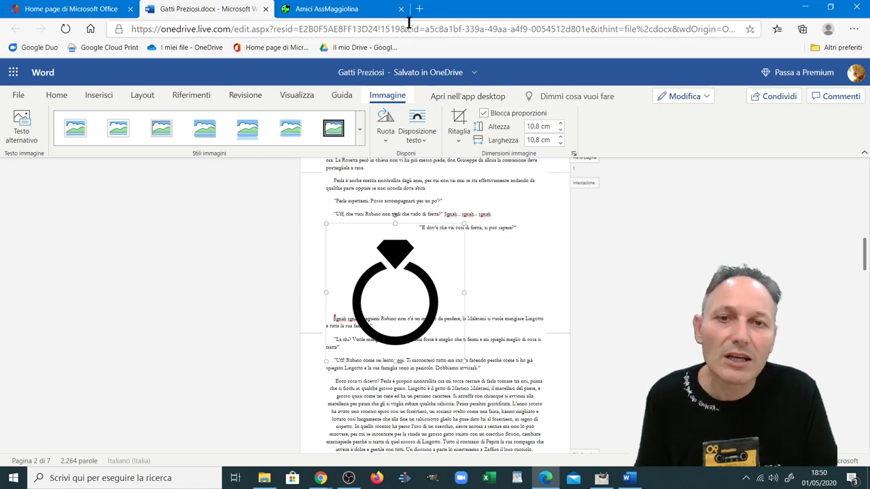
{"action": "left_click", "coordinate": [419, 9]}
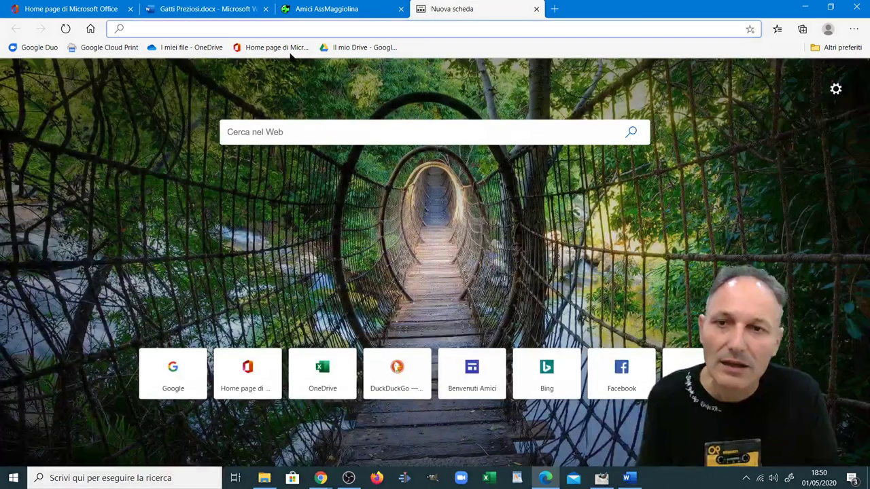
{"action": "type", "text": "w"}
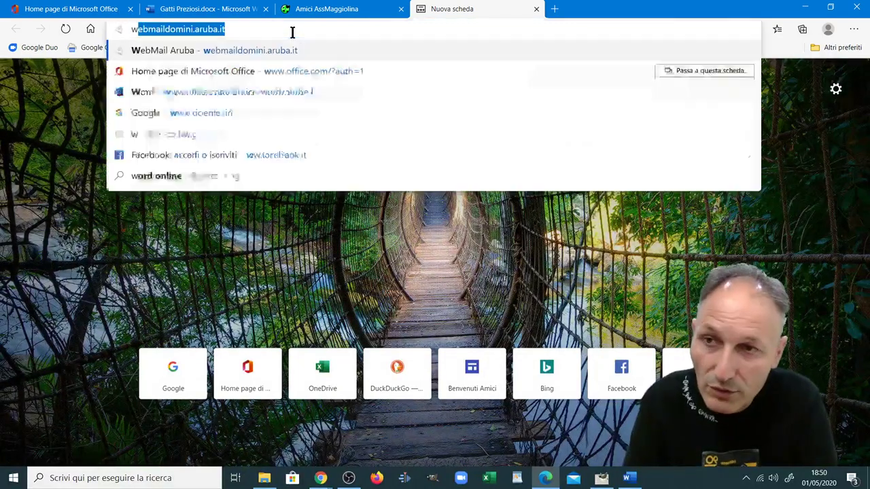
{"action": "type", "text": "ww.pixab"}
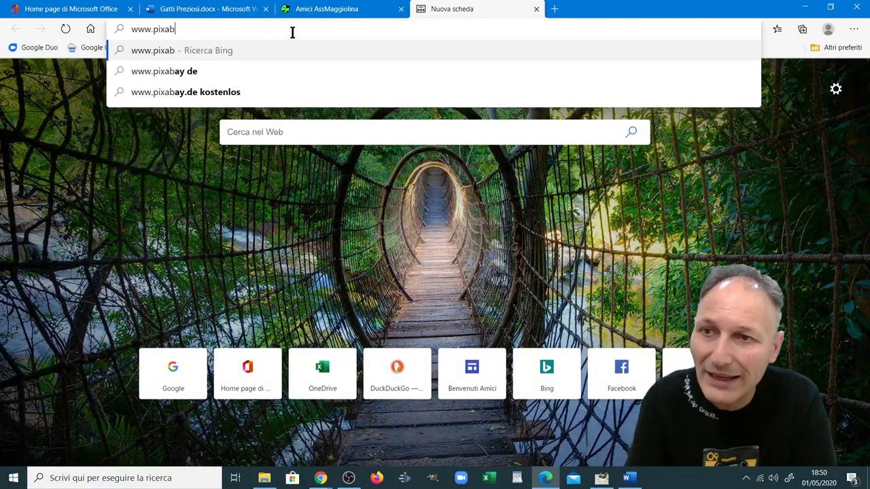
{"action": "type", "text": "ay."}
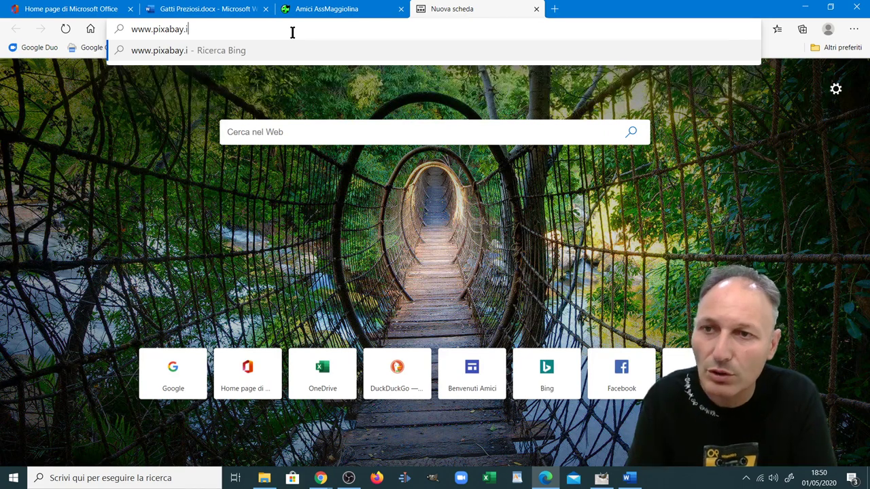
{"action": "type", "text": "it"}
{"action": "key", "text": "Return"}
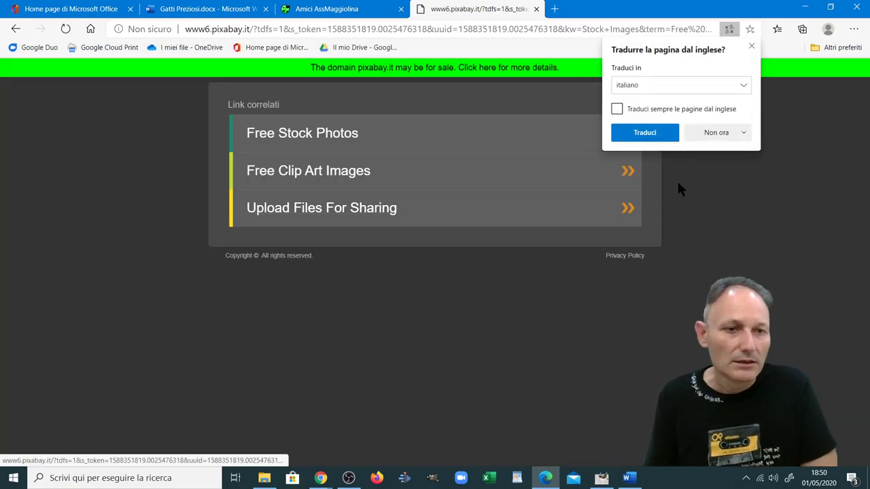
{"action": "left_click", "coordinate": [322, 29]}
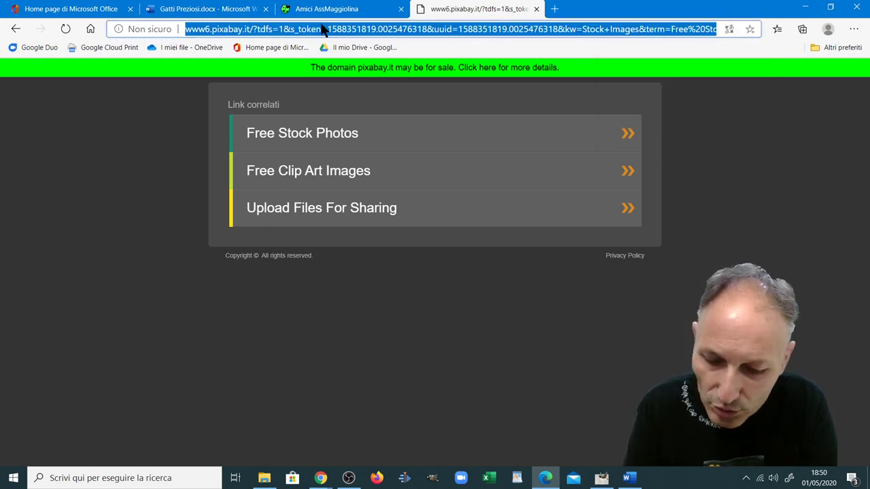
{"action": "type", "text": "www.pixa"}
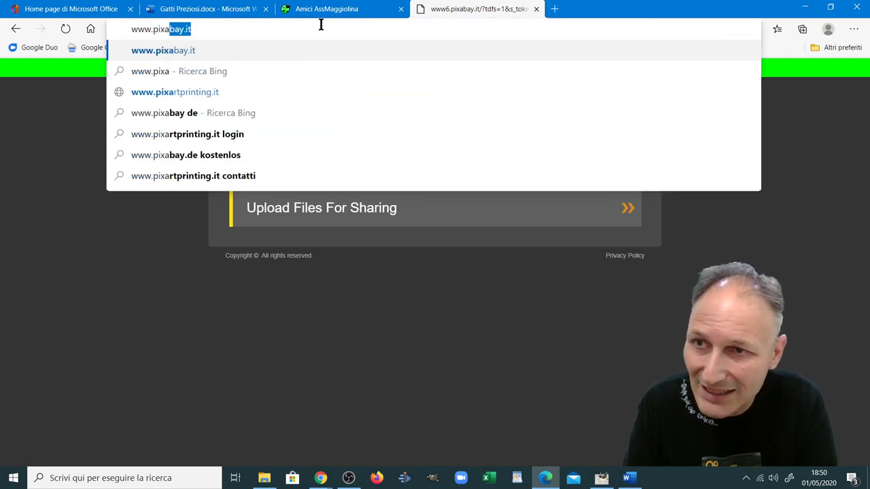
{"action": "type", "text": "bay.com"}
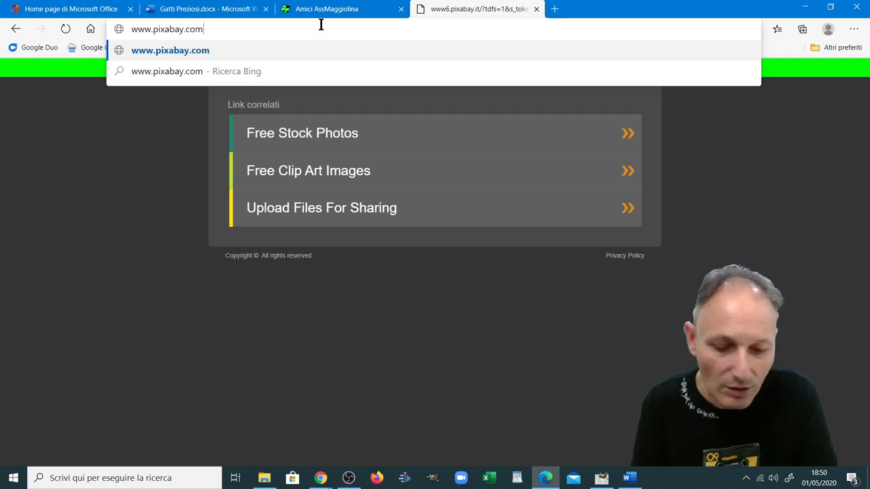
{"action": "key", "text": "Return"}
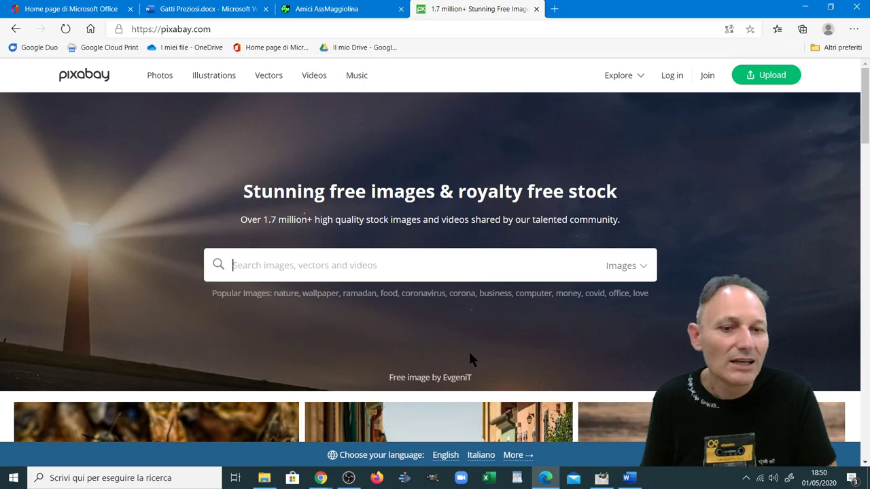
Search Pixabay for 'fragola' and browse the strawberry photo results
{"action": "scroll", "coordinate": [468, 349], "scroll_direction": "down", "scroll_amount": 5}
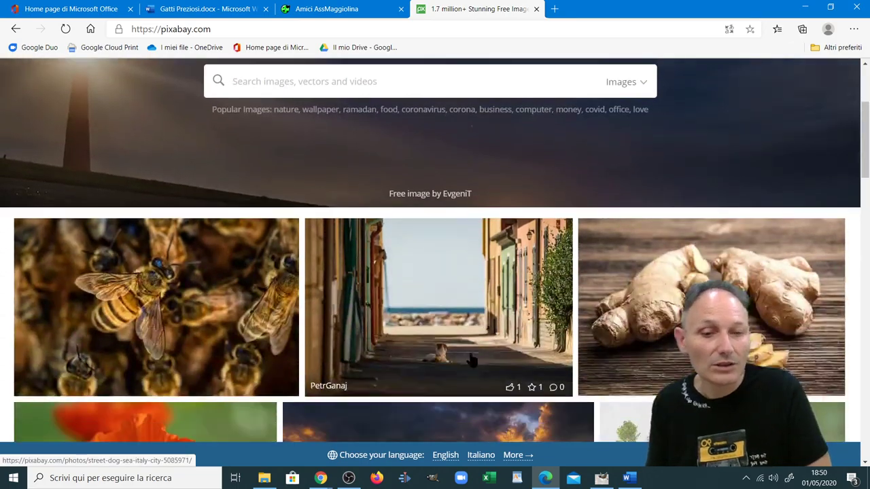
{"action": "scroll", "coordinate": [472, 360], "scroll_direction": "down", "scroll_amount": 3}
{"action": "scroll", "coordinate": [472, 361], "scroll_direction": "down", "scroll_amount": 2}
{"action": "scroll", "coordinate": [471, 361], "scroll_direction": "down", "scroll_amount": 3}
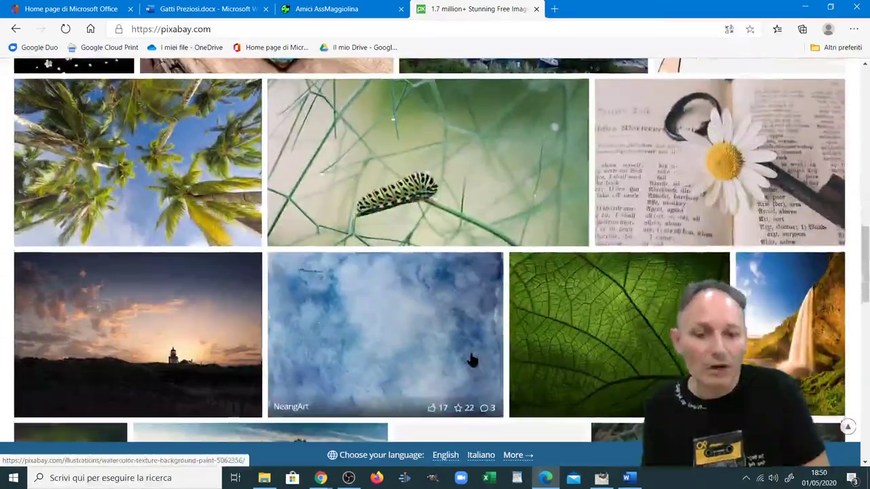
{"action": "scroll", "coordinate": [472, 360], "scroll_direction": "down", "scroll_amount": 4}
{"action": "scroll", "coordinate": [471, 357], "scroll_direction": "up", "scroll_amount": 4}
{"action": "scroll", "coordinate": [471, 355], "scroll_direction": "up", "scroll_amount": 4}
{"action": "scroll", "coordinate": [469, 355], "scroll_direction": "up", "scroll_amount": 5}
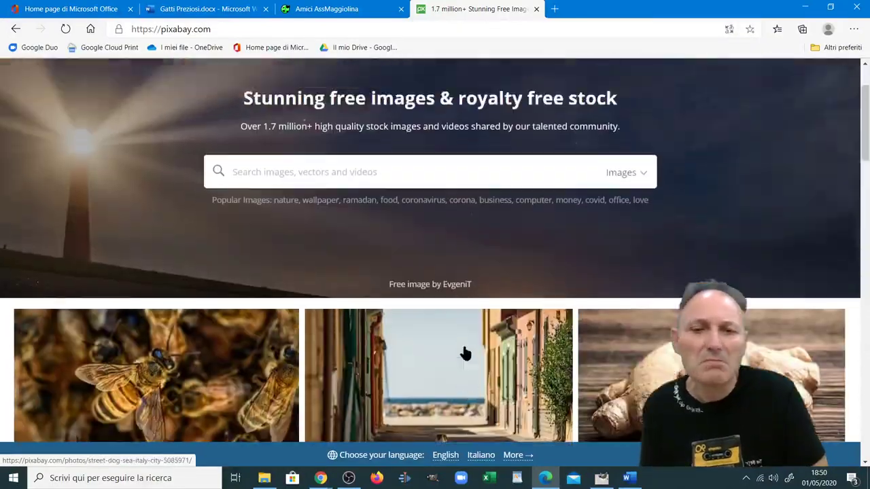
{"action": "scroll", "coordinate": [466, 353], "scroll_direction": "up", "scroll_amount": 2}
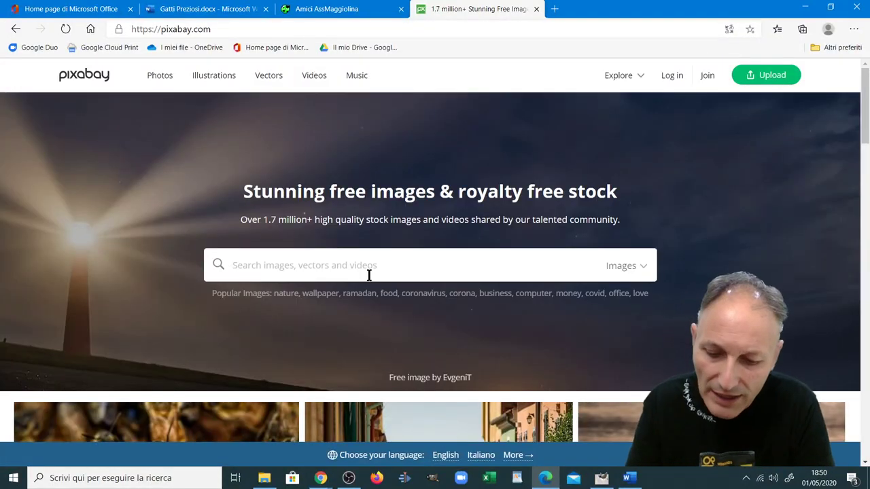
{"action": "type", "text": "fragola"}
{"action": "key", "text": "Return"}
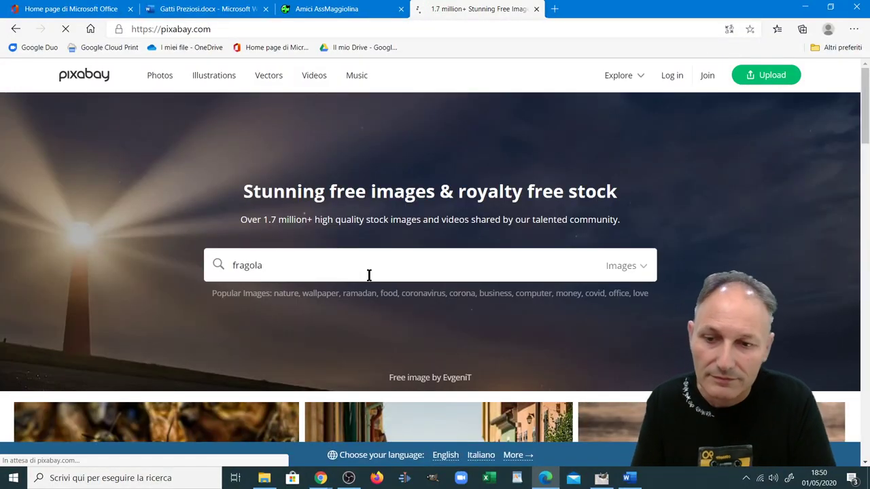
{"action": "scroll", "coordinate": [369, 276], "scroll_direction": "down", "scroll_amount": 1}
{"action": "scroll", "coordinate": [370, 299], "scroll_direction": "down", "scroll_amount": 2}
{"action": "scroll", "coordinate": [371, 306], "scroll_direction": "down", "scroll_amount": 1}
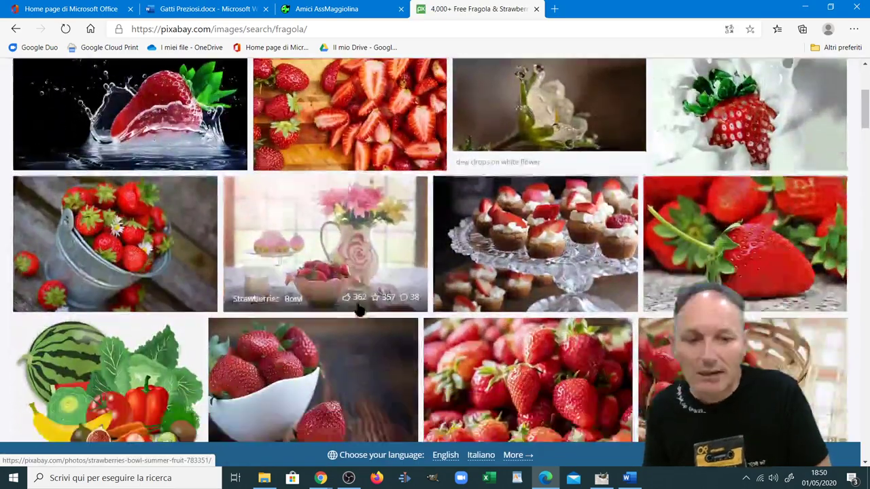
{"action": "scroll", "coordinate": [358, 306], "scroll_direction": "down", "scroll_amount": 2}
{"action": "scroll", "coordinate": [356, 310], "scroll_direction": "down", "scroll_amount": 1}
{"action": "scroll", "coordinate": [359, 311], "scroll_direction": "down", "scroll_amount": 1}
{"action": "scroll", "coordinate": [359, 311], "scroll_direction": "down", "scroll_amount": 2}
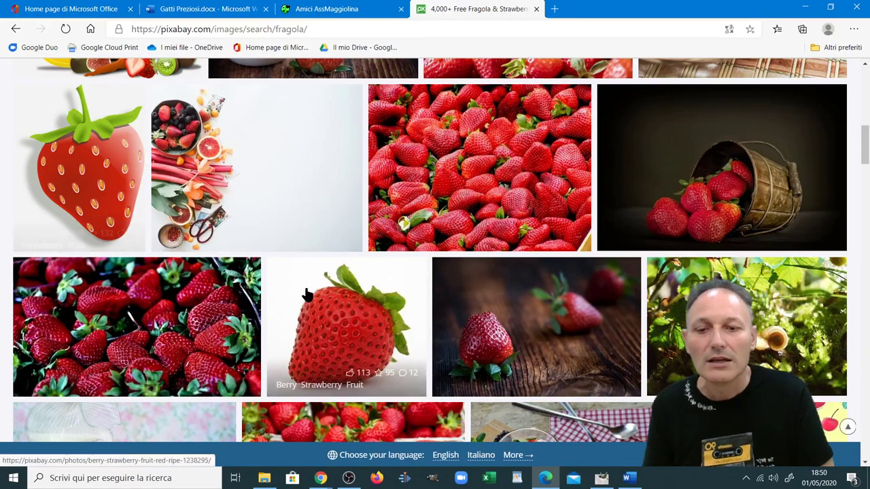
{"action": "scroll", "coordinate": [388, 268], "scroll_direction": "down", "scroll_amount": 2}
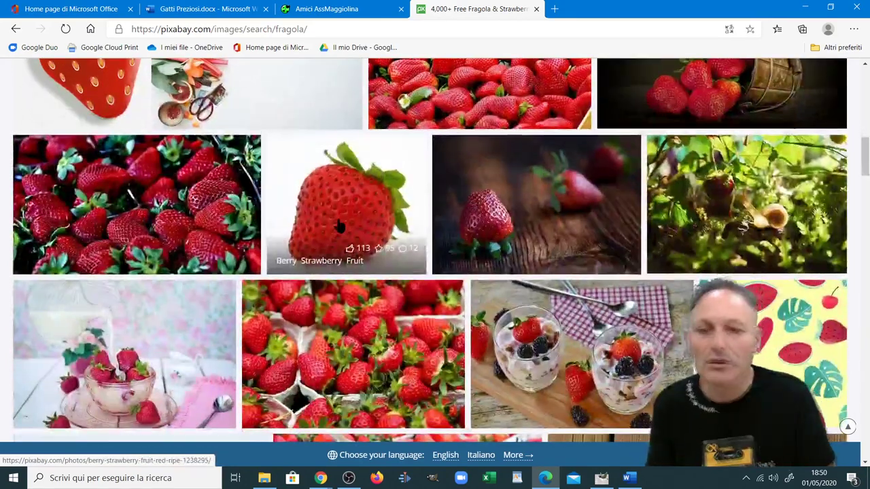
Download the close-up strawberry photo at 1920×1679 as berry-1238295_1920.jpg
{"action": "left_click", "coordinate": [331, 220]}
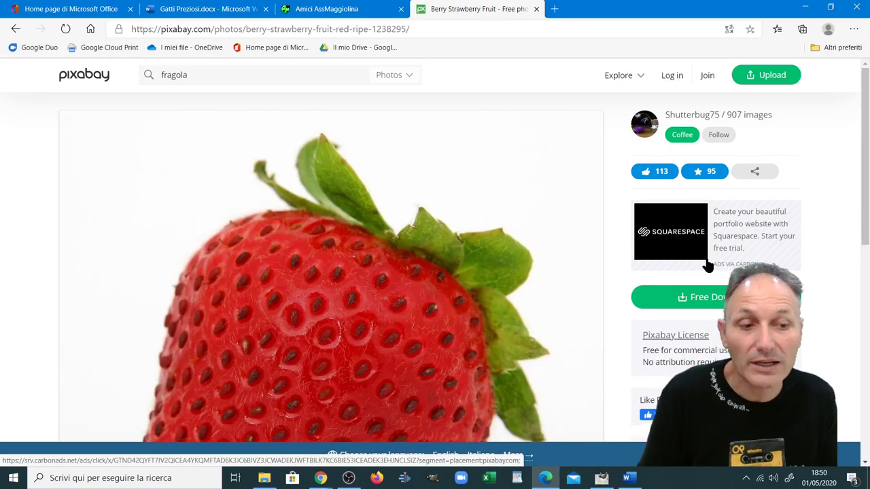
{"action": "scroll", "coordinate": [706, 265], "scroll_direction": "down", "scroll_amount": 1}
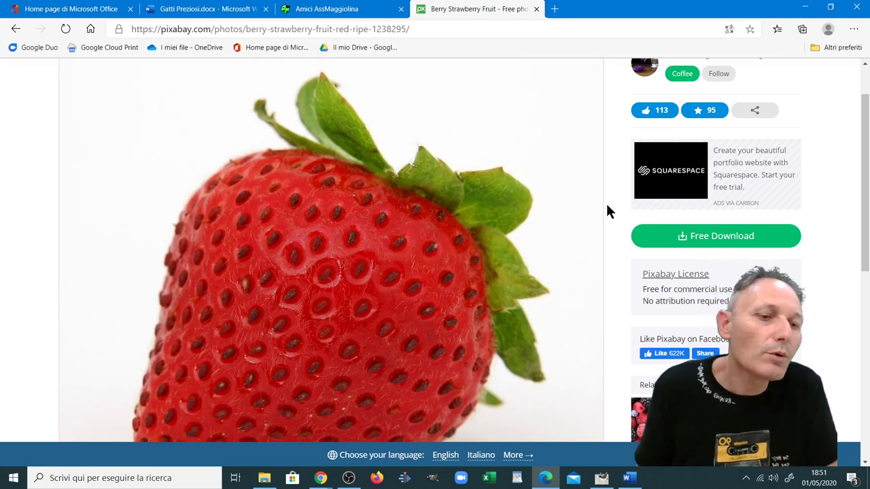
{"action": "left_click", "coordinate": [710, 237]}
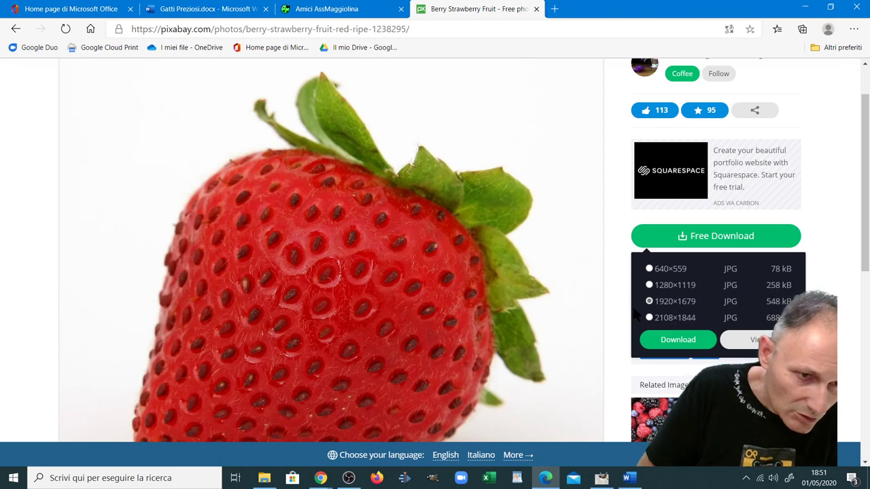
{"action": "left_click", "coordinate": [677, 341]}
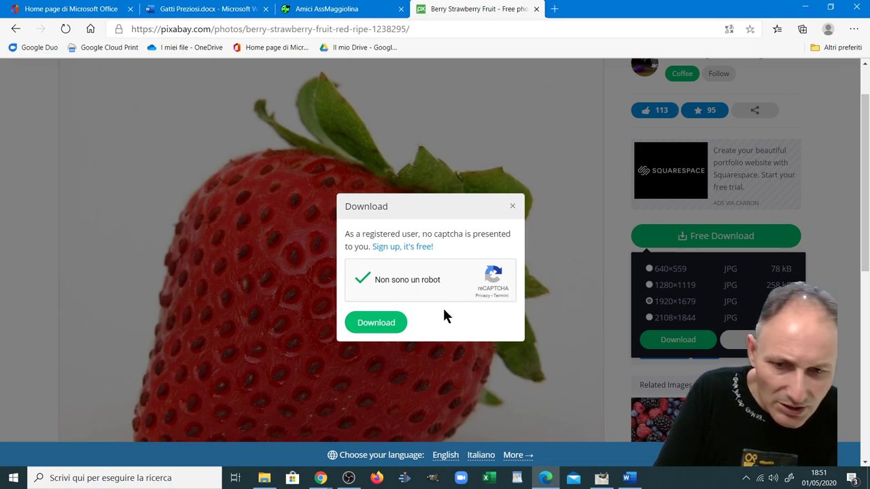
{"action": "left_click", "coordinate": [380, 322]}
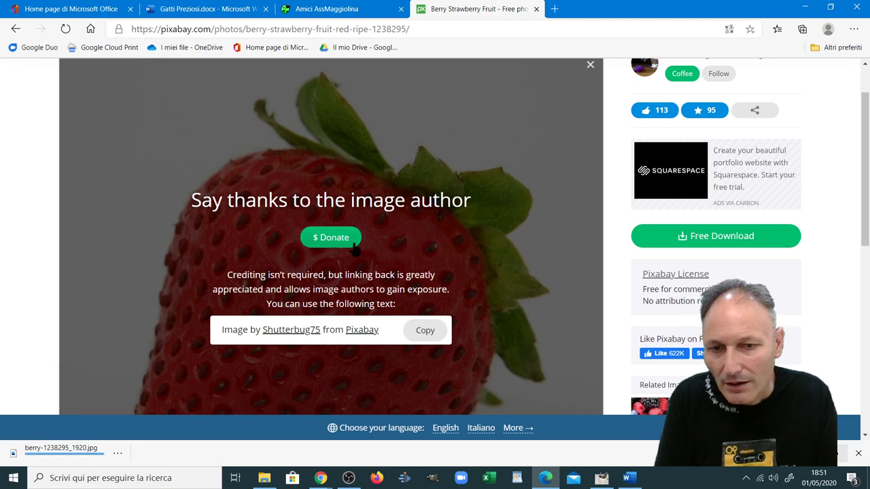
{"action": "scroll", "coordinate": [428, 272], "scroll_direction": "down", "scroll_amount": 1}
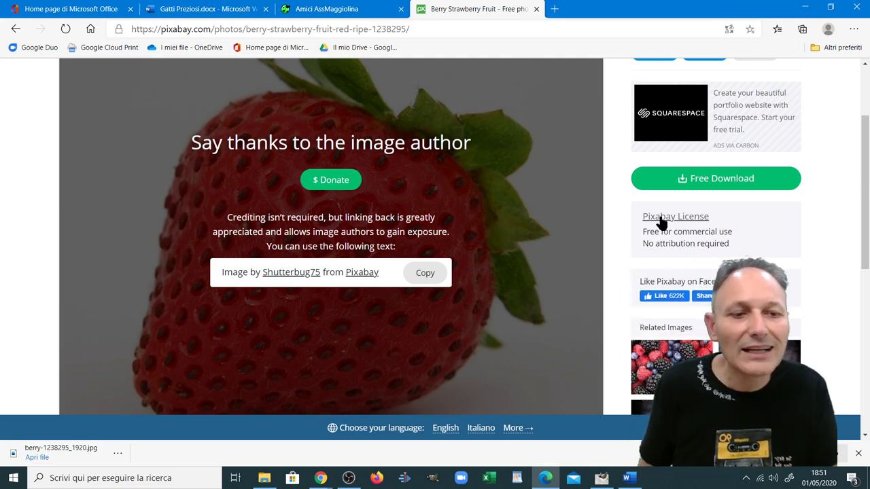
{"action": "scroll", "coordinate": [625, 231], "scroll_direction": "down", "scroll_amount": 2}
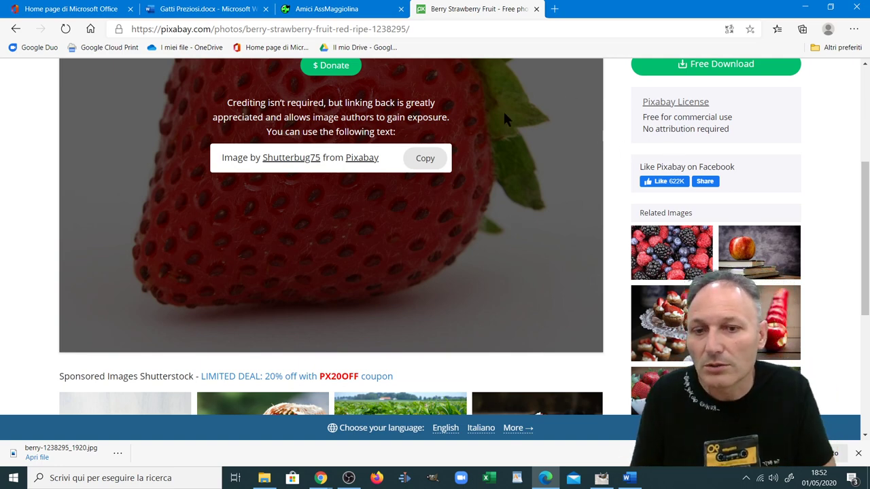
Close the Pixabay tab and scroll the Amici AssMaggiolina site back to the top
{"action": "left_click", "coordinate": [536, 9]}
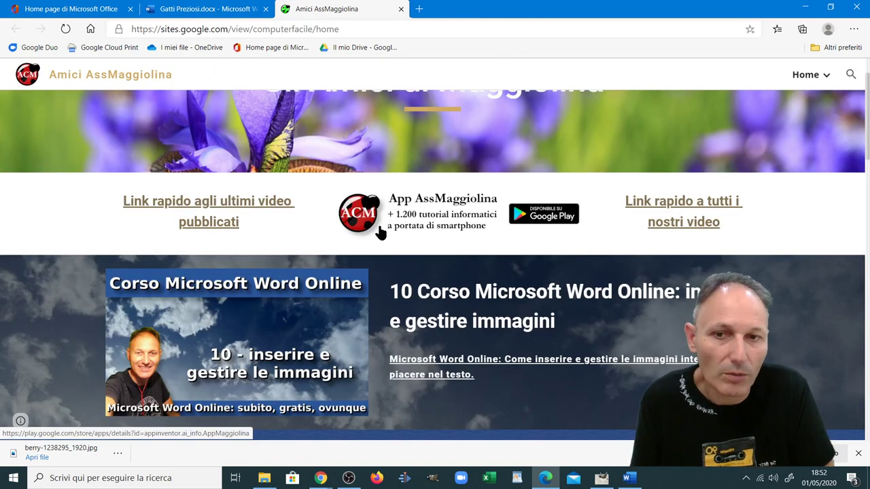
{"action": "scroll", "coordinate": [372, 231], "scroll_direction": "up", "scroll_amount": 1}
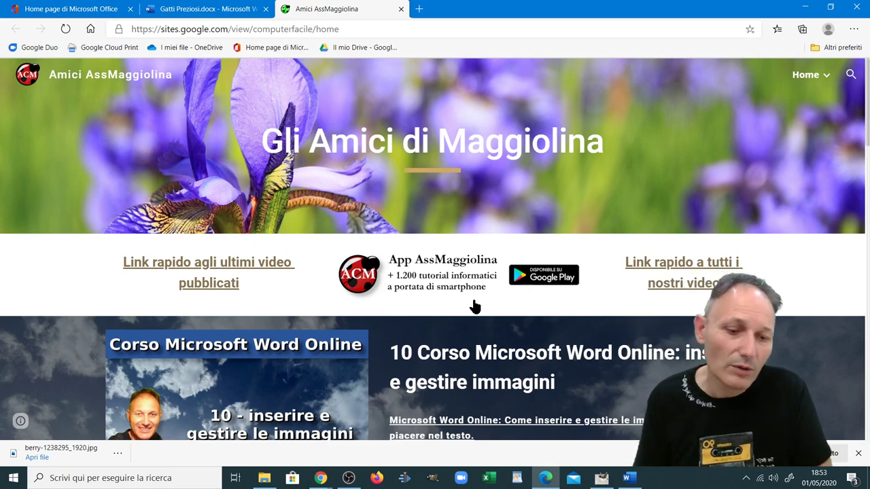
Back in Word, move the ring icon to the top right of page 2
{"action": "left_click", "coordinate": [632, 478]}
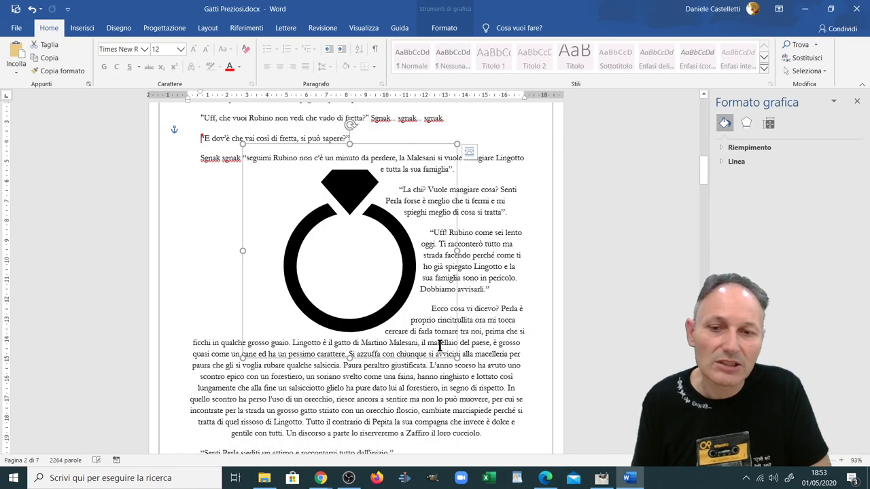
{"action": "scroll", "coordinate": [434, 341], "scroll_direction": "up", "scroll_amount": 2}
{"action": "scroll", "coordinate": [434, 341], "scroll_direction": "up", "scroll_amount": 3}
{"action": "scroll", "coordinate": [434, 341], "scroll_direction": "down", "scroll_amount": 3}
{"action": "scroll", "coordinate": [434, 341], "scroll_direction": "down", "scroll_amount": 2}
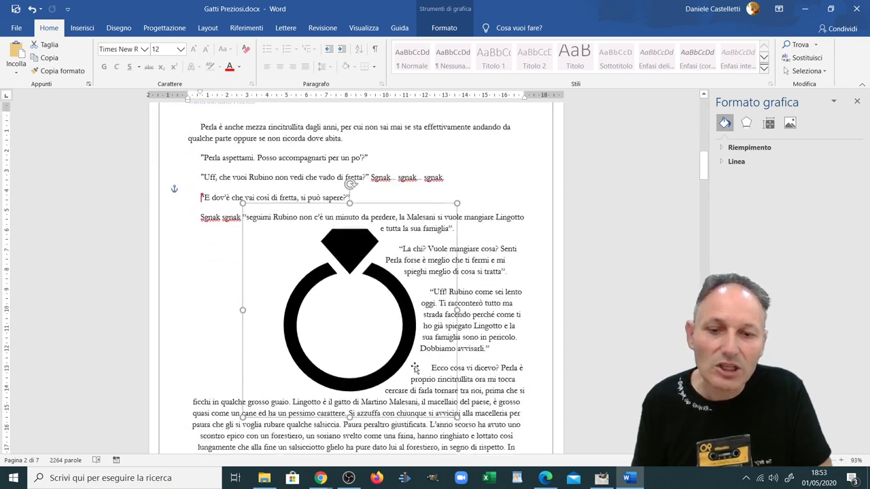
{"action": "left_click_drag", "start_coordinate": [350, 242], "coordinate": [382, 196]}
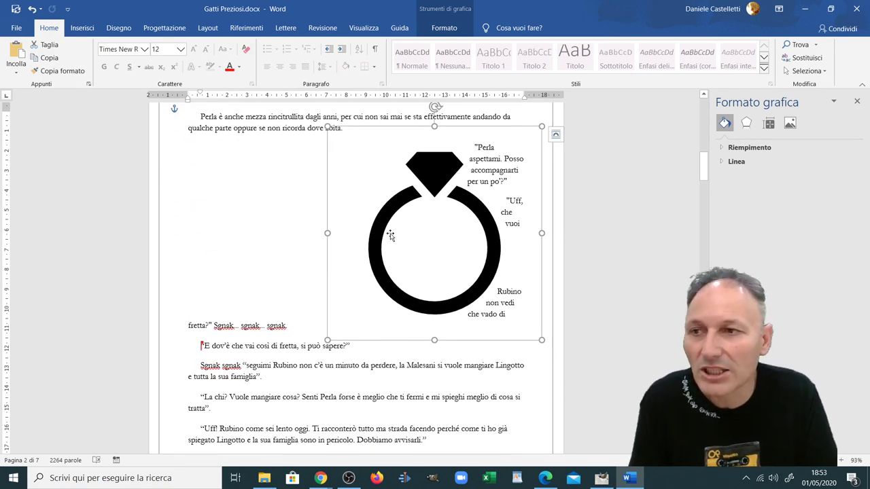
Insert the Candy.jpeg cat photo from this device
{"action": "left_click", "coordinate": [77, 30]}
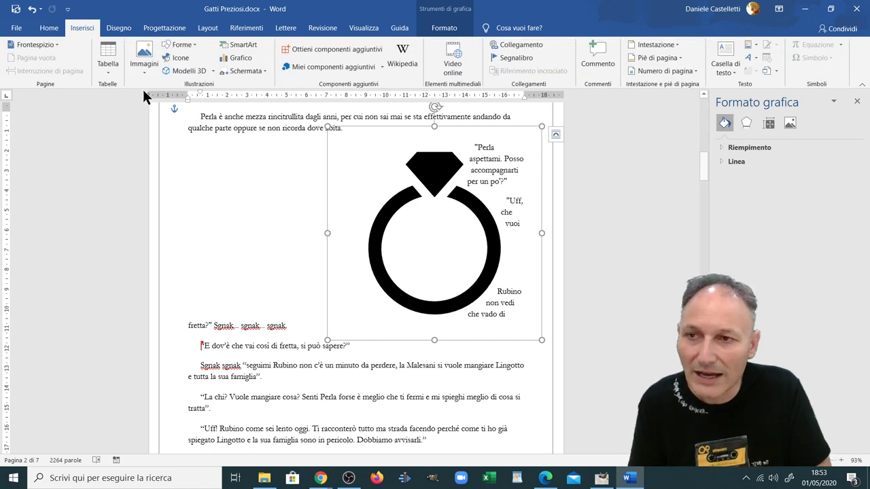
{"action": "left_click", "coordinate": [143, 61]}
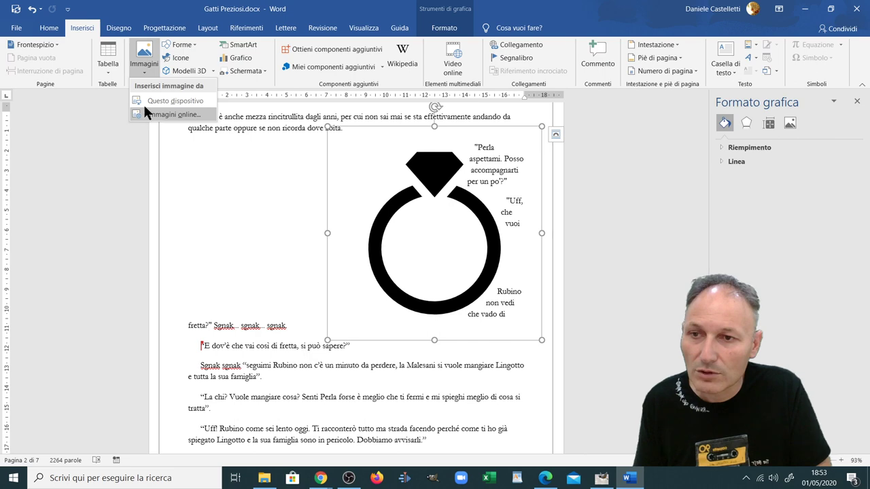
{"action": "left_click", "coordinate": [144, 100]}
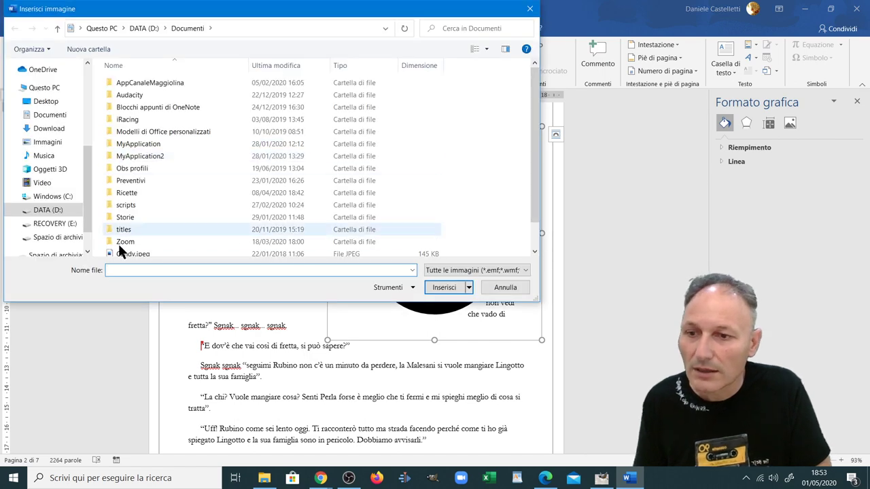
{"action": "scroll", "coordinate": [135, 218], "scroll_direction": "down", "scroll_amount": 1}
{"action": "double_click", "coordinate": [118, 226]}
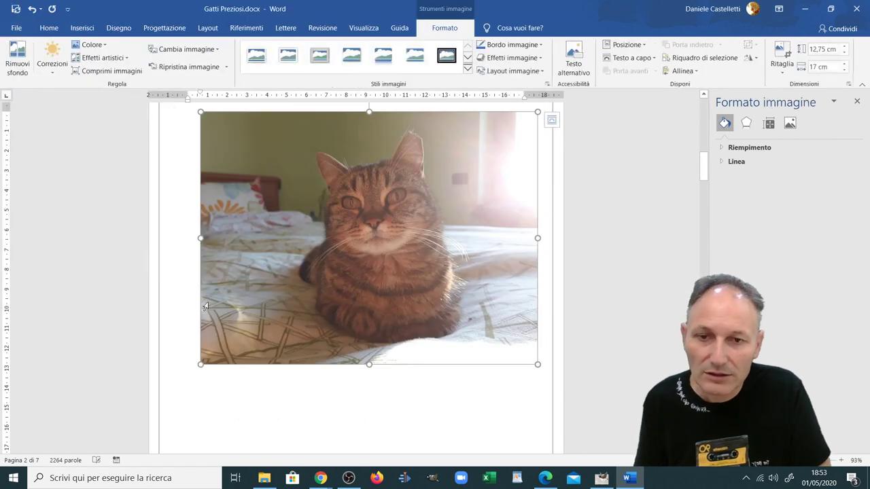
Shrink the cat photo to about 8×11 cm, wrap text around it, and place it beside the ring
{"action": "left_click_drag", "start_coordinate": [200, 112], "coordinate": [326, 200]}
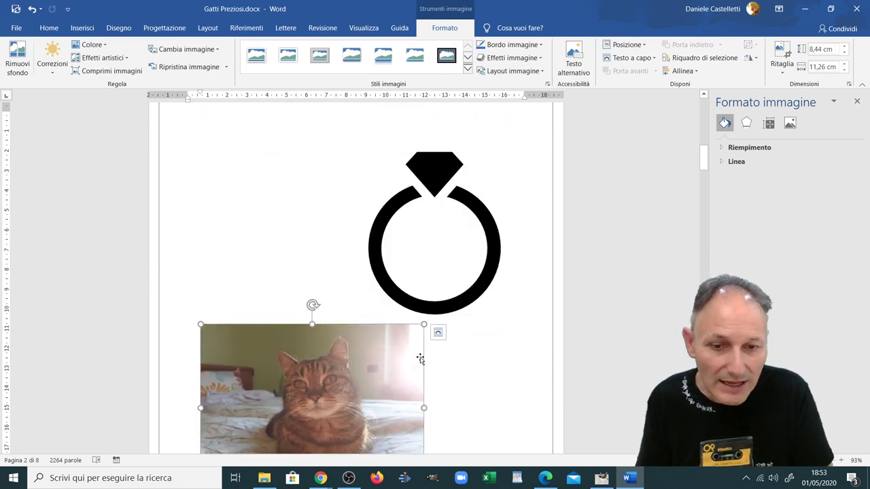
{"action": "left_click", "coordinate": [437, 332]}
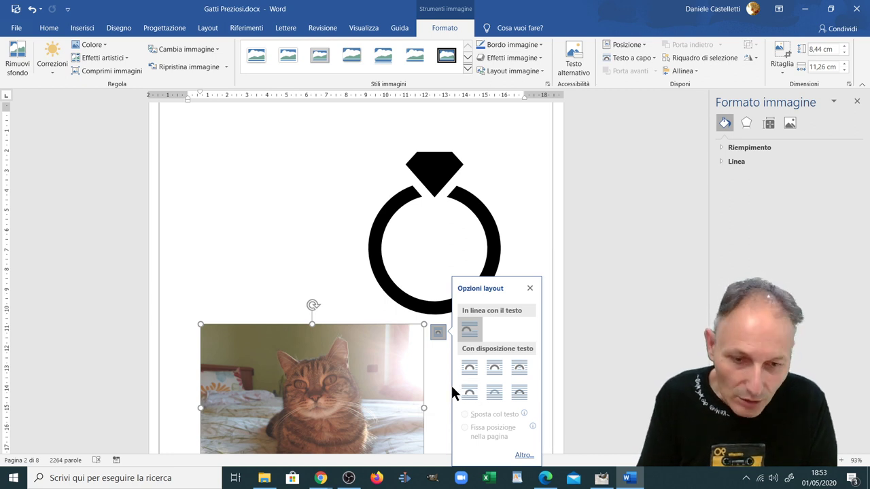
{"action": "left_click", "coordinate": [518, 390]}
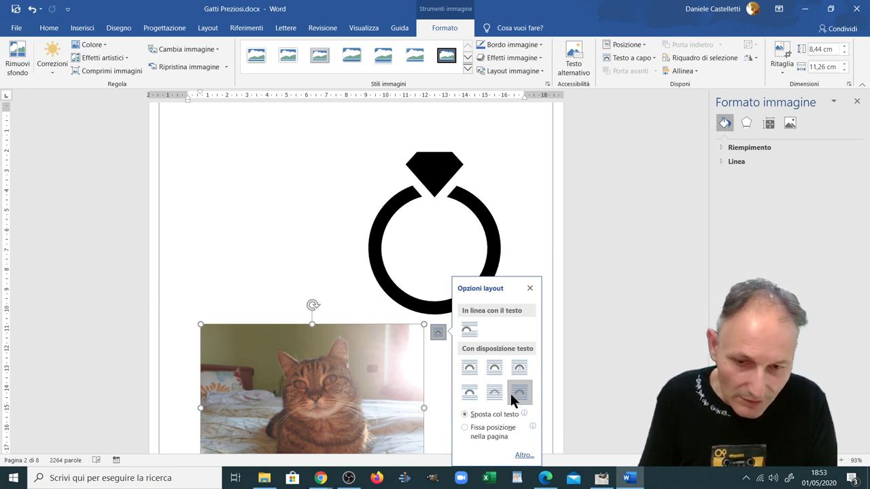
{"action": "left_click_drag", "start_coordinate": [338, 405], "coordinate": [337, 223]}
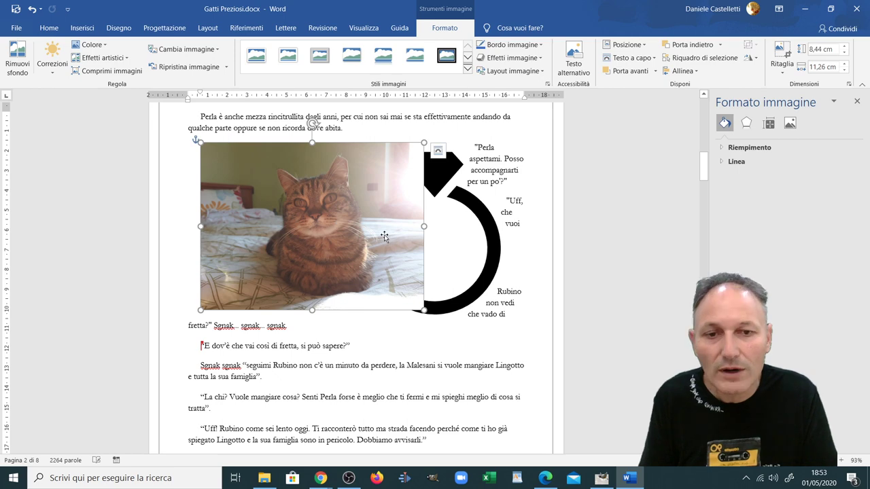
{"action": "left_click", "coordinate": [439, 185]}
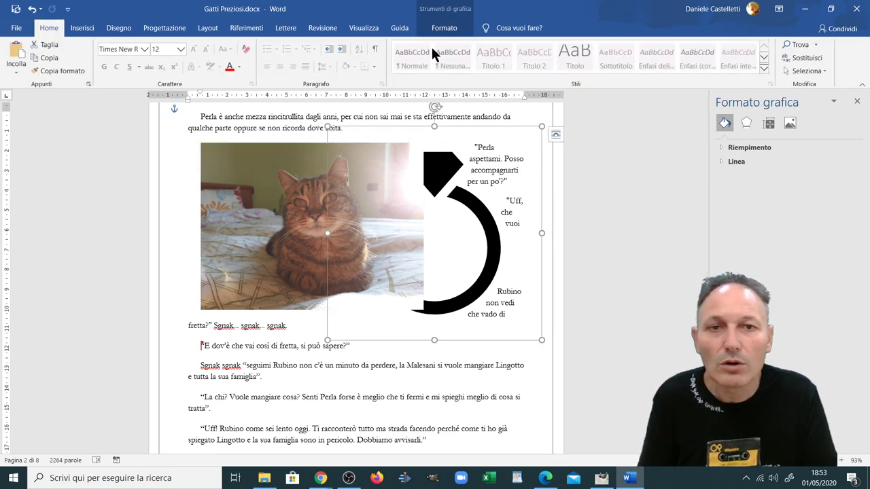
Bring the ring icon forward with Porta avanti and drag it over the cat photo
{"action": "left_click", "coordinate": [441, 28]}
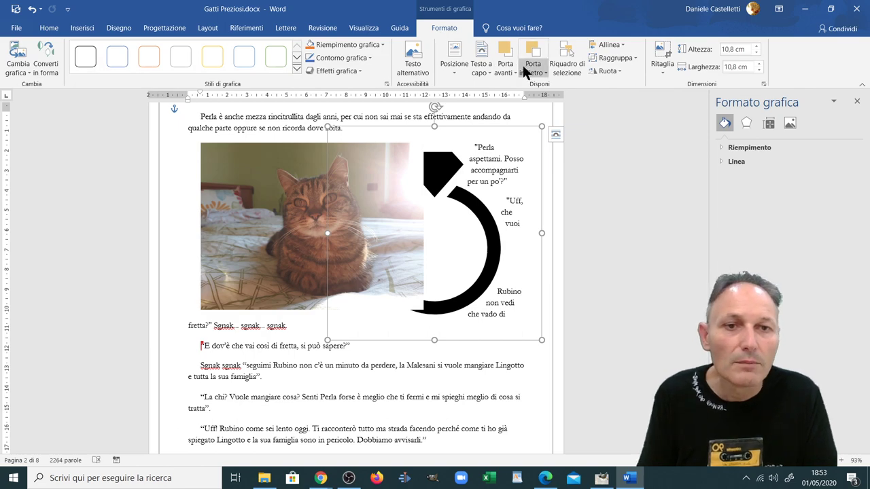
{"action": "left_click", "coordinate": [505, 53]}
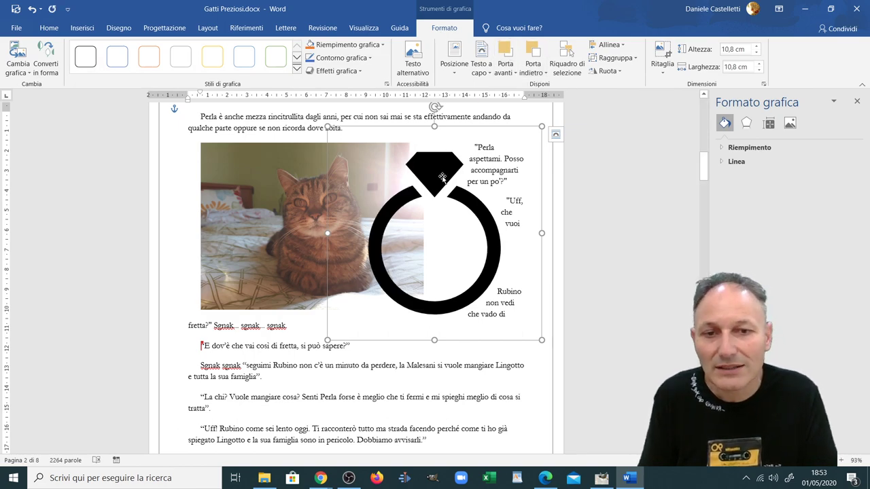
{"action": "left_click_drag", "start_coordinate": [442, 157], "coordinate": [323, 142]}
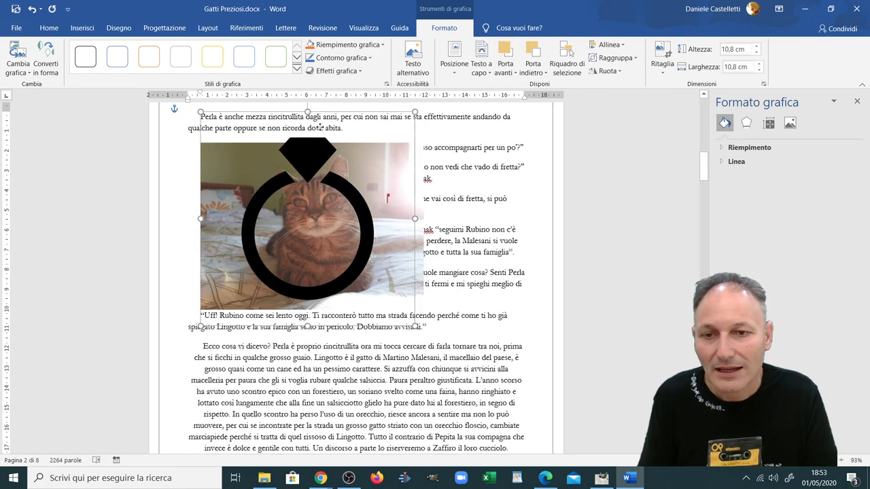
{"action": "left_click", "coordinate": [517, 291]}
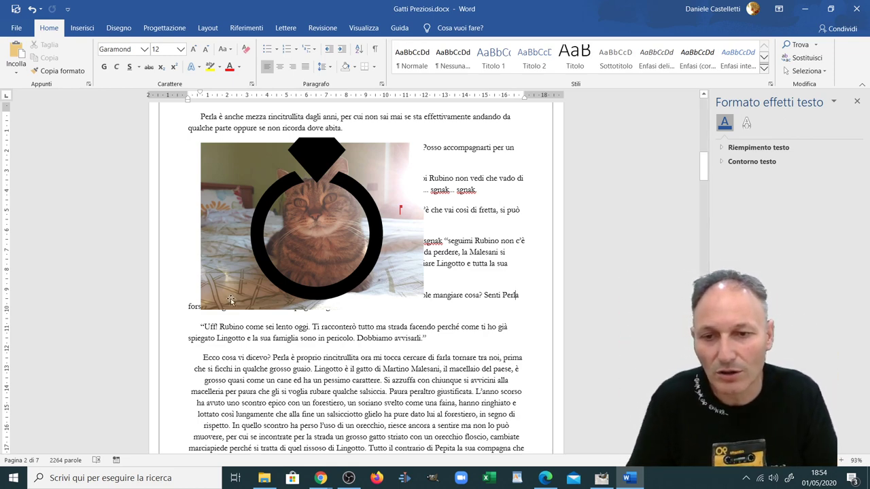
Nudge the cat photo under the ring so the circle frames the cat's face
{"action": "left_click", "coordinate": [228, 197]}
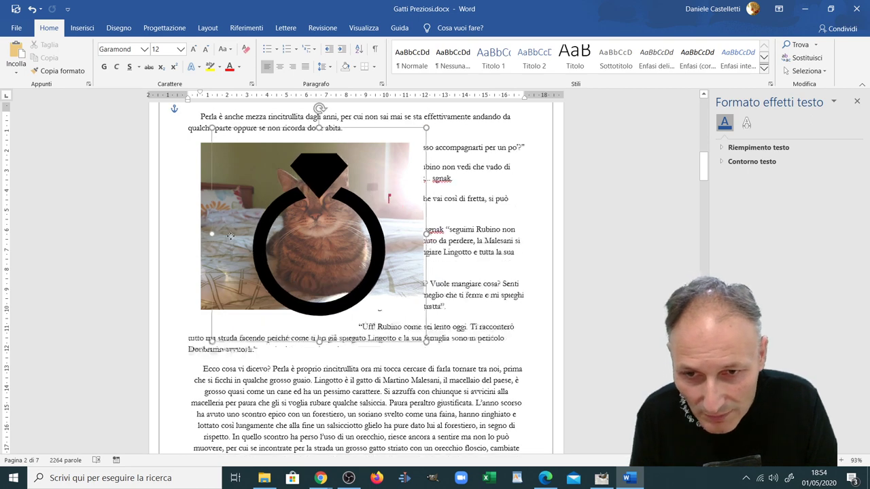
{"action": "left_click", "coordinate": [227, 190]}
{"action": "left_click", "coordinate": [197, 199]}
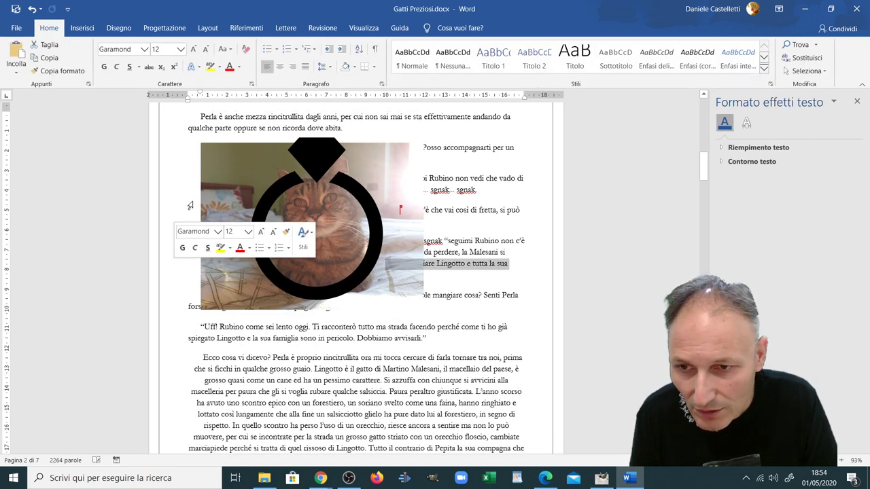
{"action": "mouse_move", "coordinate": [198, 199]}
{"action": "left_mouse_down"}
{"action": "mouse_move", "coordinate": [203, 238]}
{"action": "mouse_move", "coordinate": [206, 181]}
{"action": "left_mouse_up"}
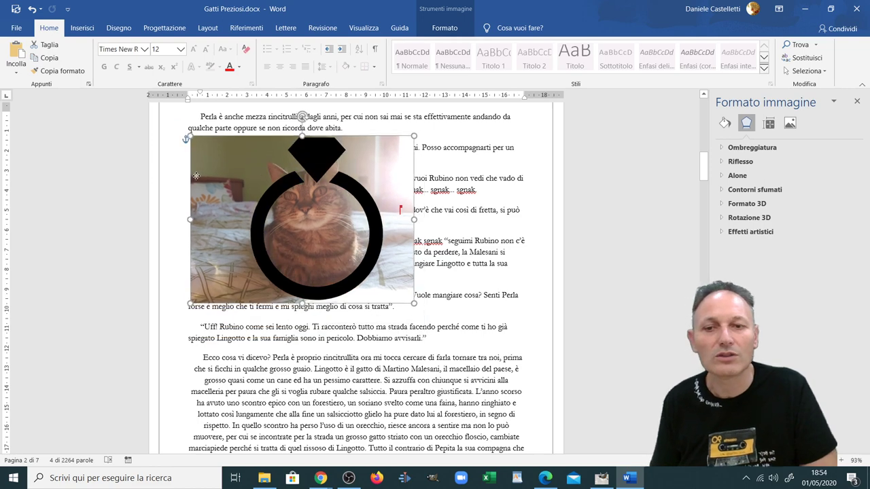
{"action": "left_click", "coordinate": [439, 254]}
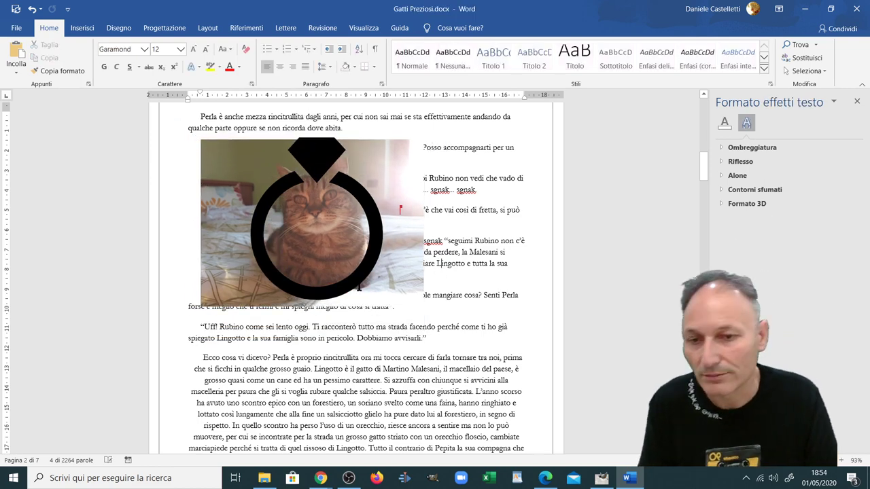
{"action": "left_click", "coordinate": [200, 116]}
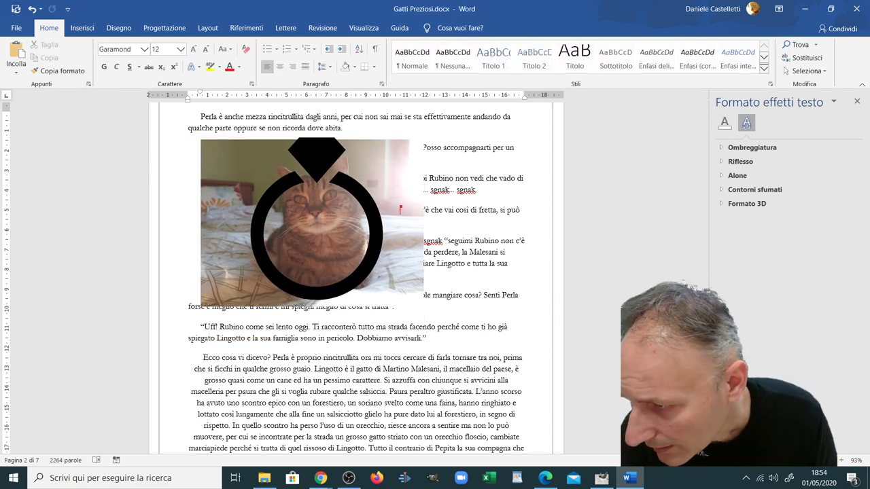
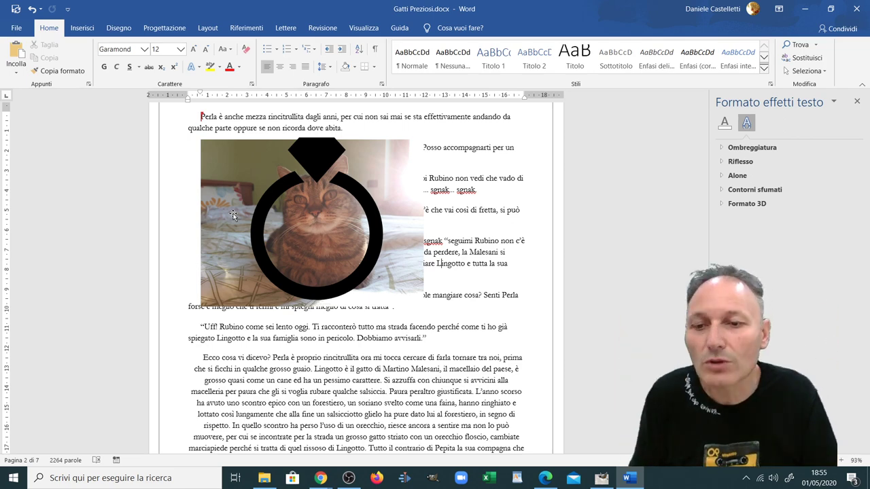
Drag the black ring icon to the right so it sits beside the cat photo
{"action": "left_click", "coordinate": [235, 231]}
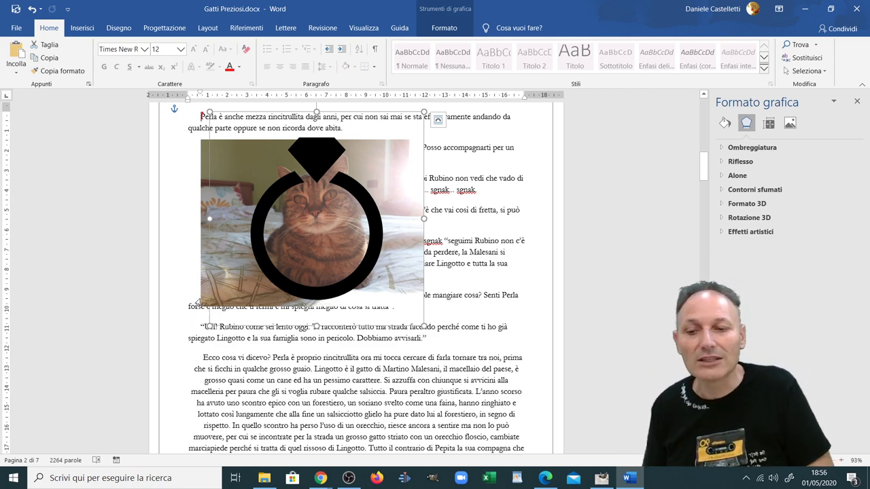
{"action": "left_click", "coordinate": [197, 301]}
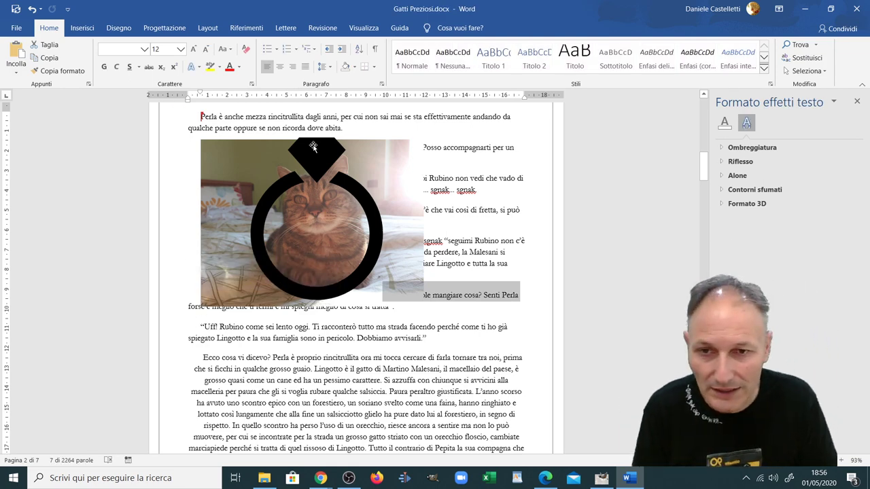
{"action": "left_click_drag", "start_coordinate": [313, 146], "coordinate": [454, 146]}
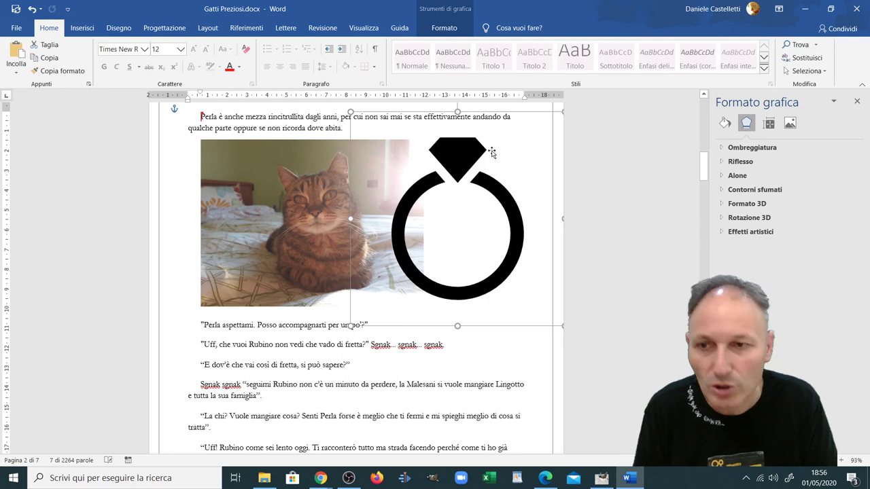
Resize the cat photo with its corner handles, enlarging it up and left past the margin
{"action": "left_click", "coordinate": [295, 151]}
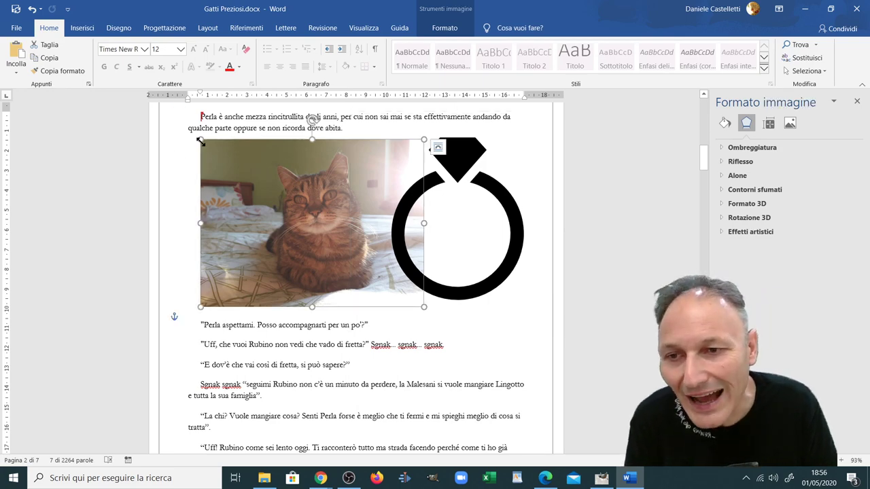
{"action": "mouse_move", "coordinate": [201, 141]}
{"action": "left_mouse_down"}
{"action": "mouse_move", "coordinate": [338, 242]}
{"action": "mouse_move", "coordinate": [149, 103]}
{"action": "left_mouse_up"}
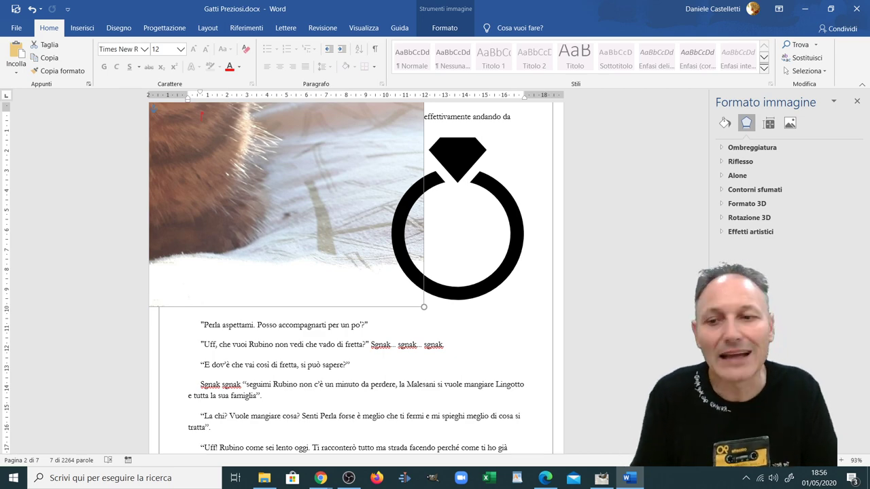
{"action": "mouse_move", "coordinate": [149, 103]}
{"action": "left_mouse_down"}
{"action": "mouse_move", "coordinate": [169, 159]}
{"action": "mouse_move", "coordinate": [2, 95]}
{"action": "left_mouse_up"}
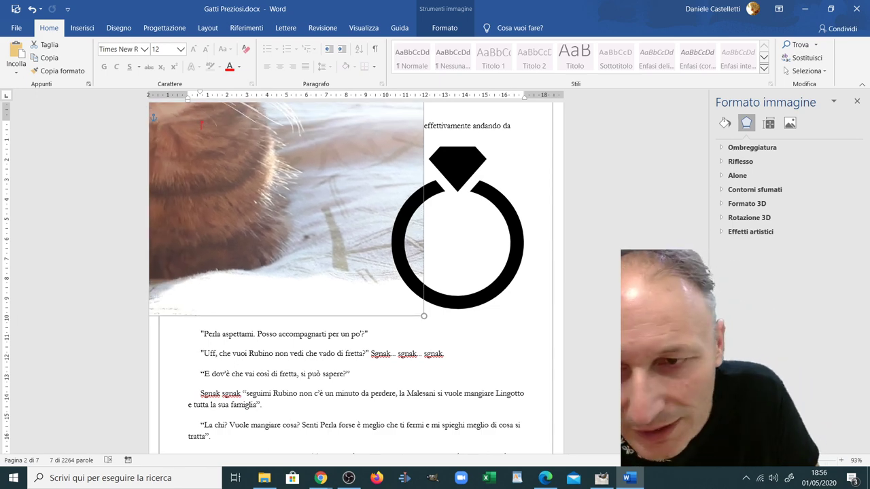
{"action": "mouse_move", "coordinate": [2, 95]}
{"action": "left_mouse_down"}
{"action": "mouse_move", "coordinate": [209, 313]}
{"action": "mouse_move", "coordinate": [219, 314]}
{"action": "left_mouse_up"}
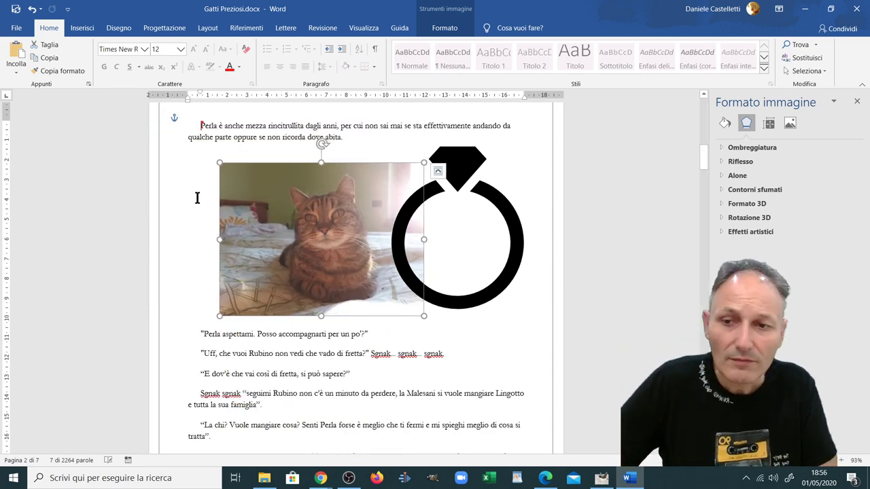
{"action": "mouse_move", "coordinate": [219, 161]}
{"action": "left_mouse_down"}
{"action": "mouse_move", "coordinate": [324, 243]}
{"action": "mouse_move", "coordinate": [47, 149]}
{"action": "left_mouse_up"}
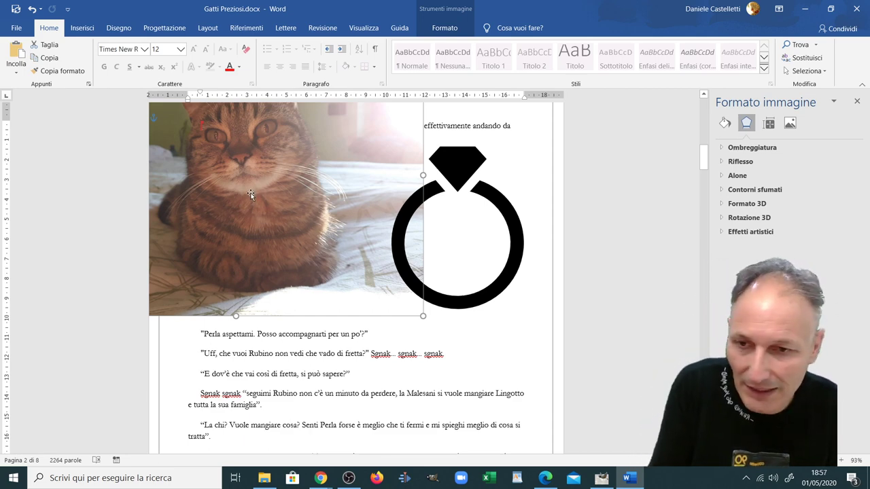
Delete the cat photo from the story and select the ring icon
{"action": "key", "text": "Delete"}
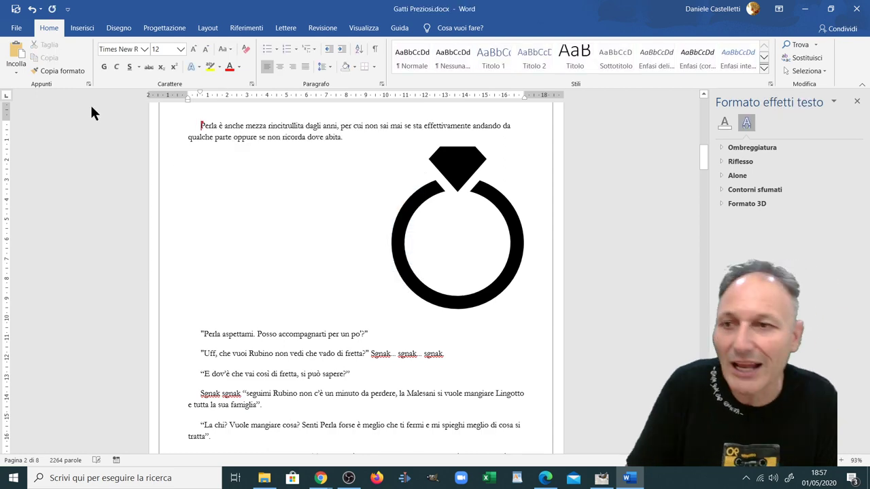
{"action": "left_click", "coordinate": [80, 30]}
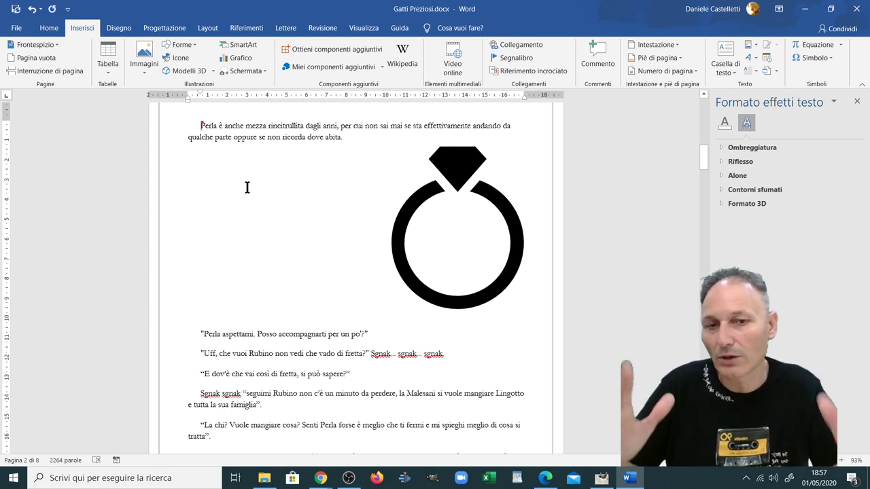
{"action": "left_click", "coordinate": [456, 175]}
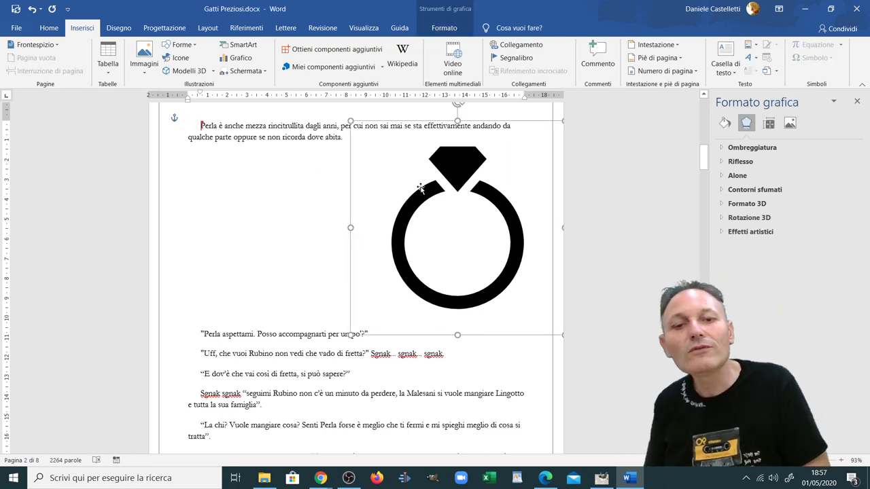
Move the ring icon down into the dialogue paragraphs and enlarge it so text wraps around it
{"action": "mouse_move", "coordinate": [354, 127]}
{"action": "left_mouse_down"}
{"action": "mouse_move", "coordinate": [380, 213]}
{"action": "mouse_move", "coordinate": [250, 164]}
{"action": "left_mouse_up"}
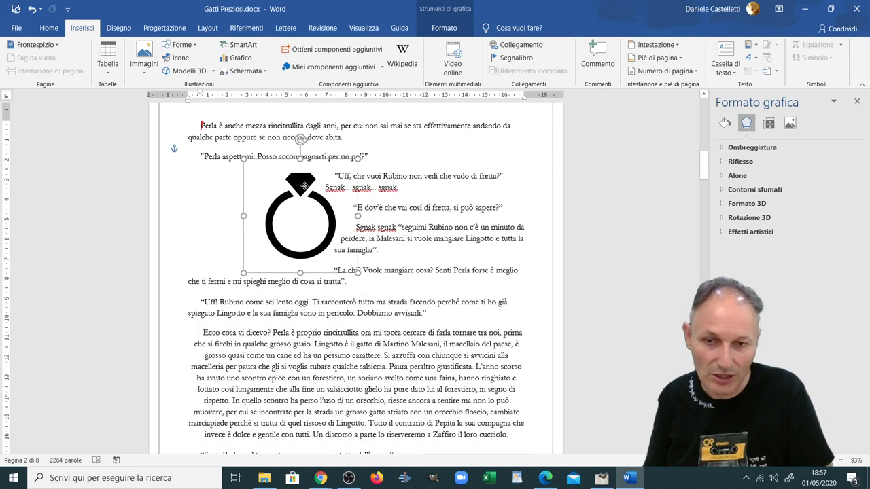
{"action": "left_click_drag", "start_coordinate": [357, 274], "coordinate": [532, 378]}
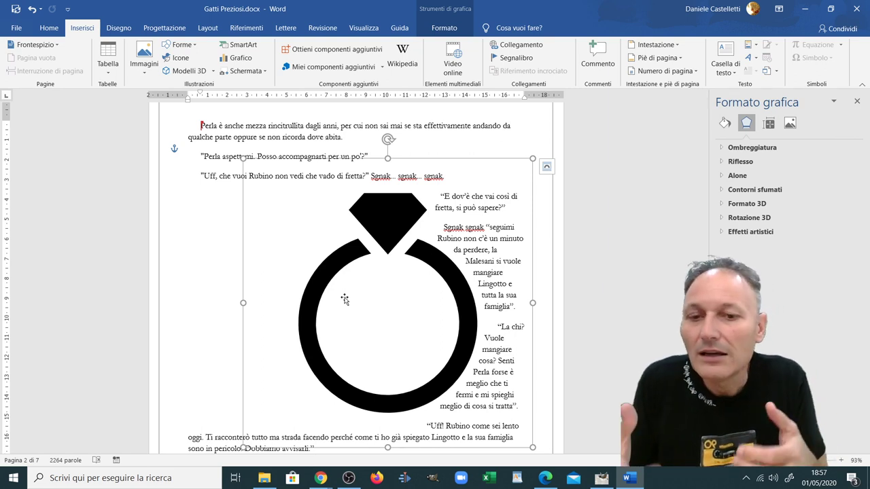
{"action": "key", "text": "Down"}
{"action": "key", "text": "Down"}
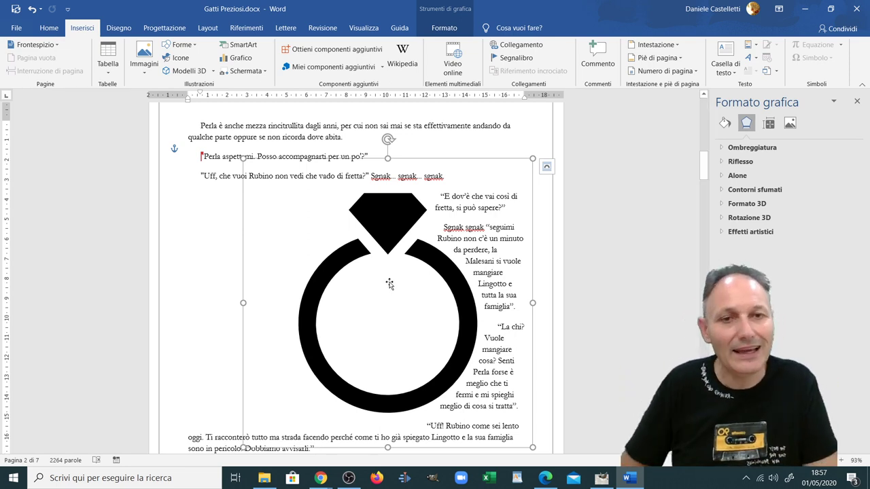
{"action": "scroll", "coordinate": [389, 284], "scroll_direction": "down", "scroll_amount": 1}
{"action": "scroll", "coordinate": [392, 299], "scroll_direction": "down", "scroll_amount": 1}
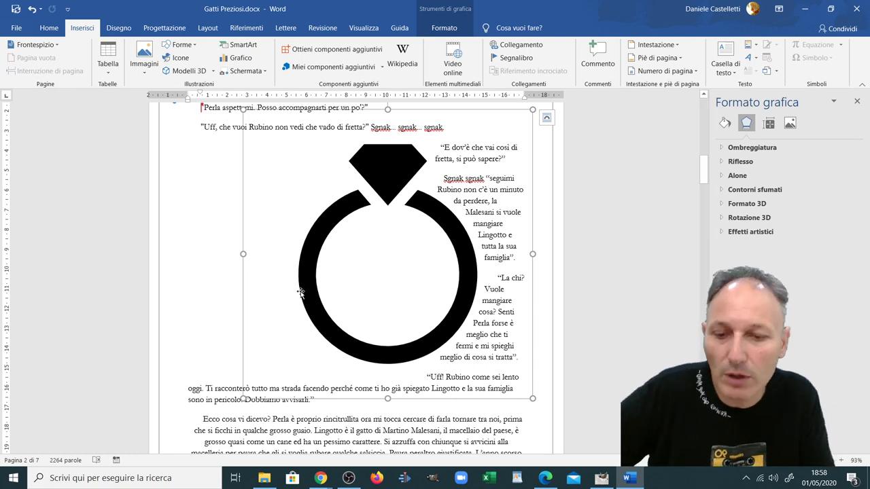
{"action": "mouse_move", "coordinate": [319, 479]}
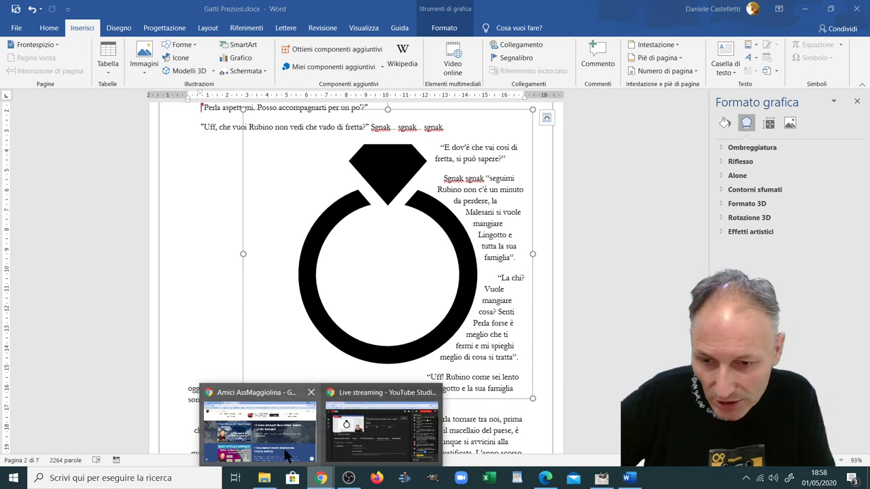
In the AssMaggiolina site in Chrome, scroll to the course list and open the PowerPoint course playlist
{"action": "left_click", "coordinate": [255, 407]}
{"action": "scroll", "coordinate": [208, 355], "scroll_direction": "down", "scroll_amount": 3}
{"action": "scroll", "coordinate": [208, 355], "scroll_direction": "down", "scroll_amount": 5}
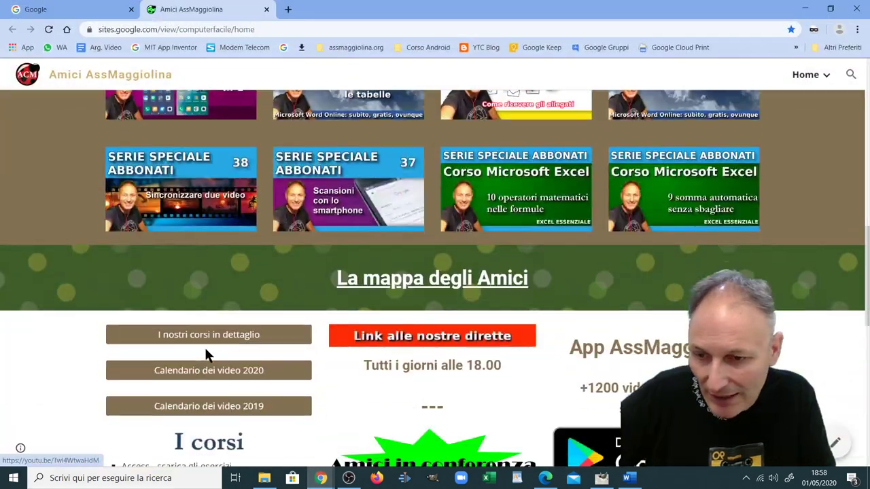
{"action": "scroll", "coordinate": [206, 354], "scroll_direction": "down", "scroll_amount": 3}
{"action": "scroll", "coordinate": [204, 347], "scroll_direction": "down", "scroll_amount": 3}
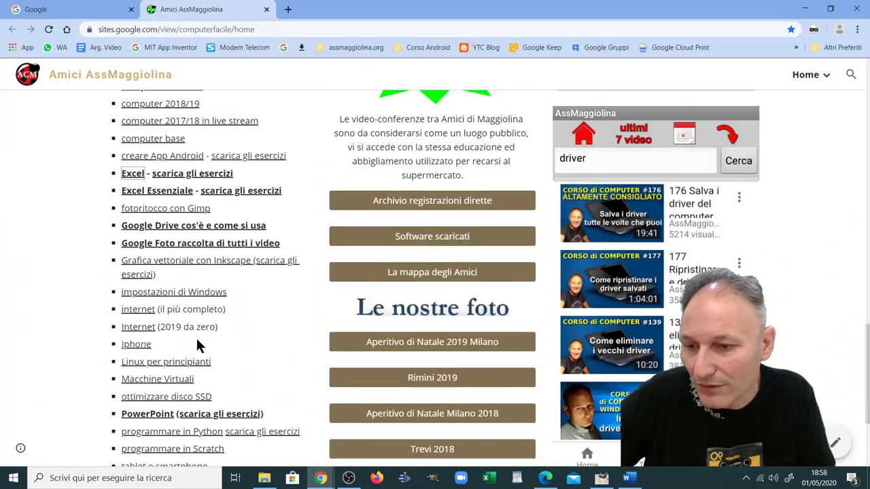
{"action": "left_click", "coordinate": [170, 416]}
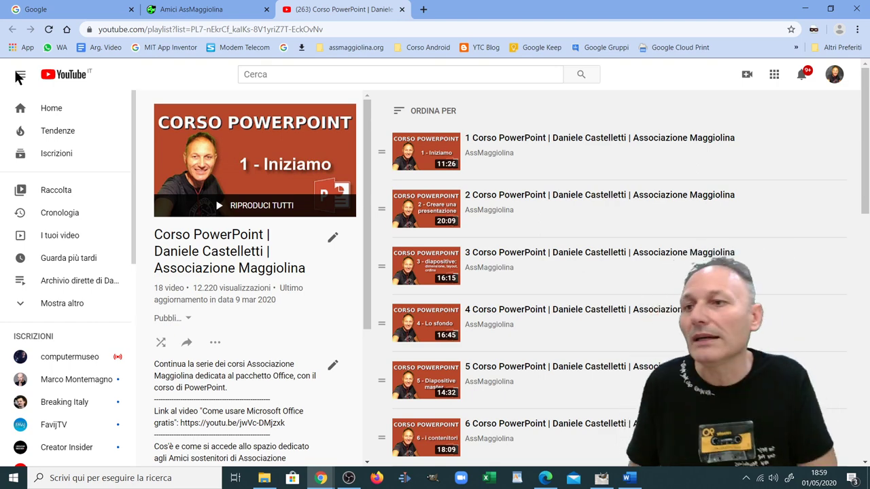
{"action": "left_click", "coordinate": [51, 18]}
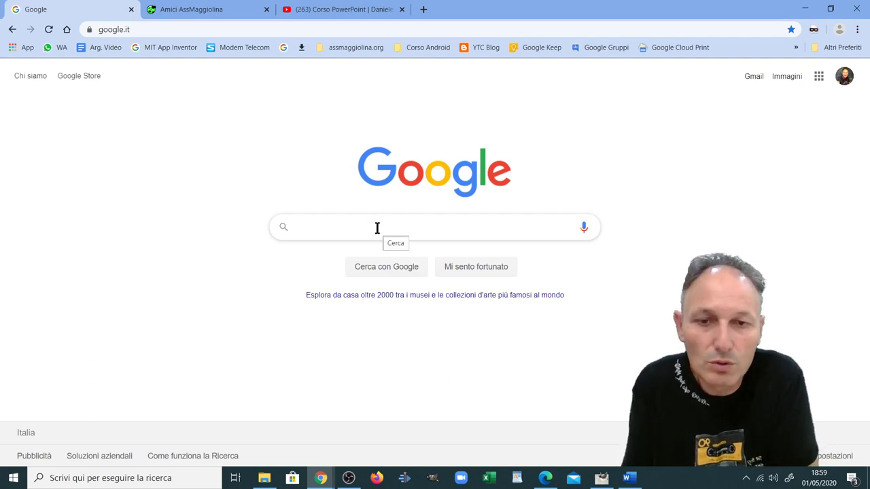
{"action": "type", "text": "edge"}
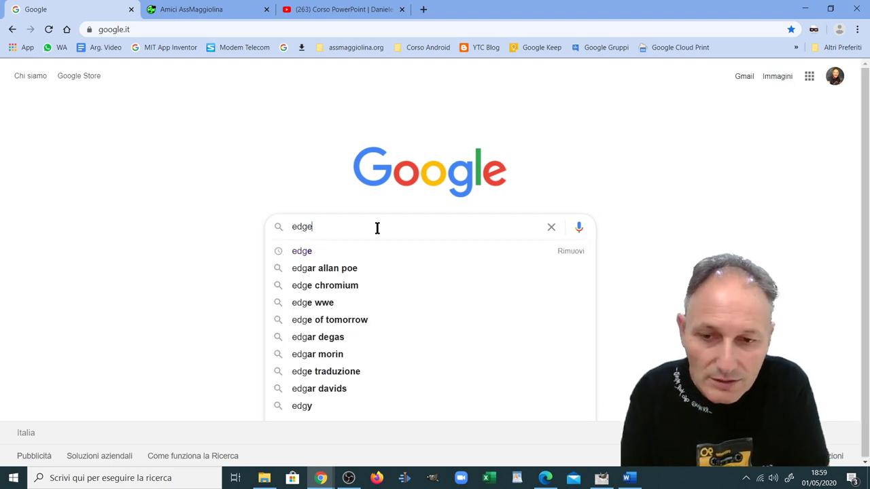
{"action": "key", "text": "Return"}
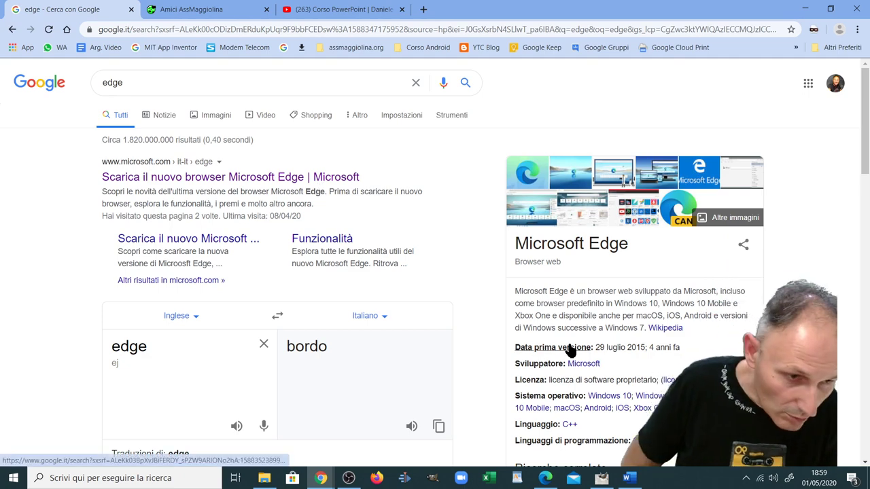
{"action": "scroll", "coordinate": [575, 343], "scroll_direction": "down", "scroll_amount": 1}
{"action": "scroll", "coordinate": [574, 336], "scroll_direction": "down", "scroll_amount": 1}
{"action": "scroll", "coordinate": [547, 194], "scroll_direction": "down", "scroll_amount": 1}
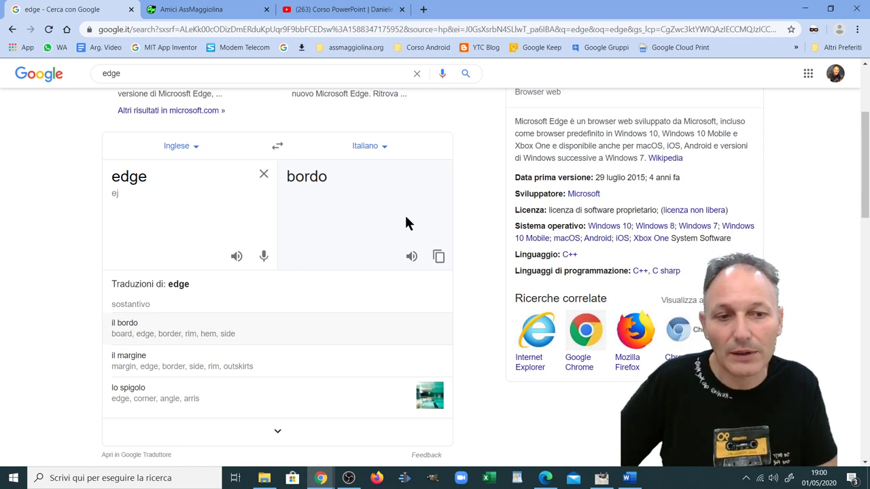
{"action": "scroll", "coordinate": [554, 224], "scroll_direction": "down", "scroll_amount": 2}
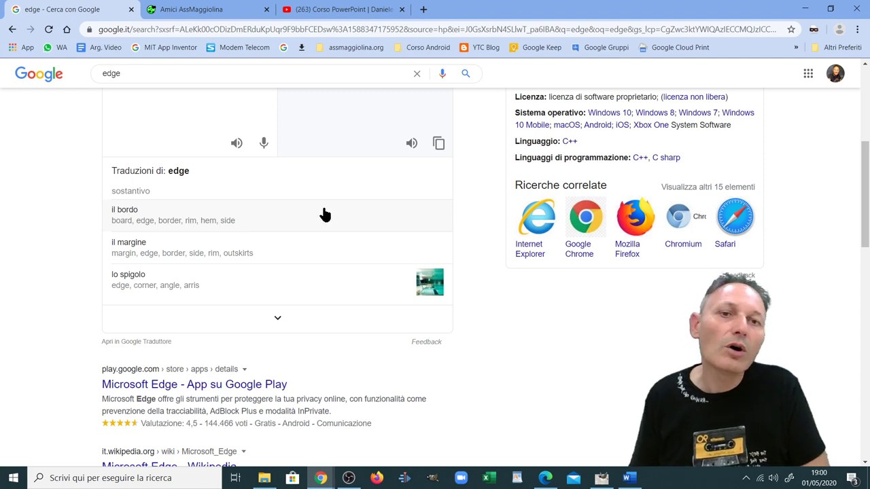
{"action": "scroll", "coordinate": [815, 141], "scroll_direction": "up", "scroll_amount": 3}
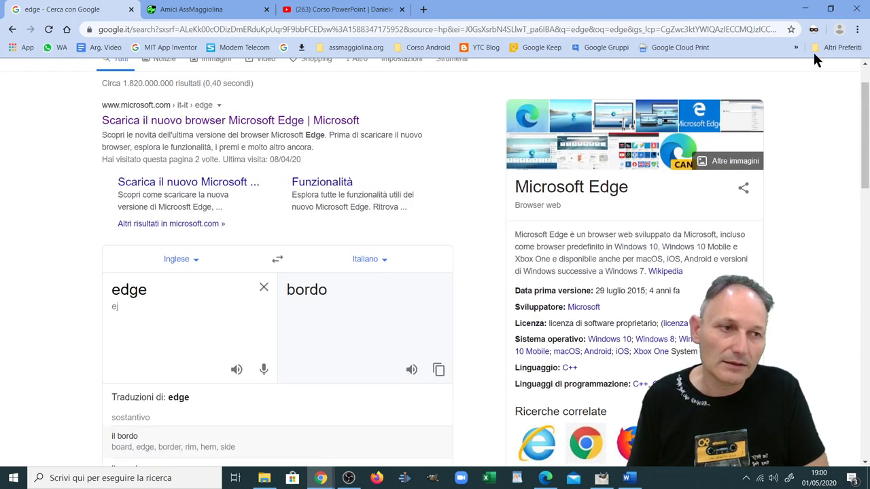
{"action": "scroll", "coordinate": [820, 141], "scroll_direction": "up", "scroll_amount": 1}
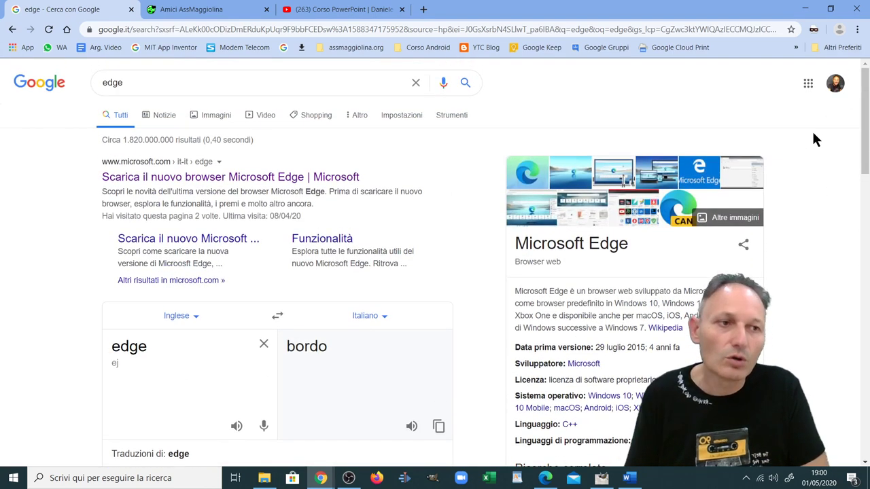
{"action": "left_click", "coordinate": [827, 86]}
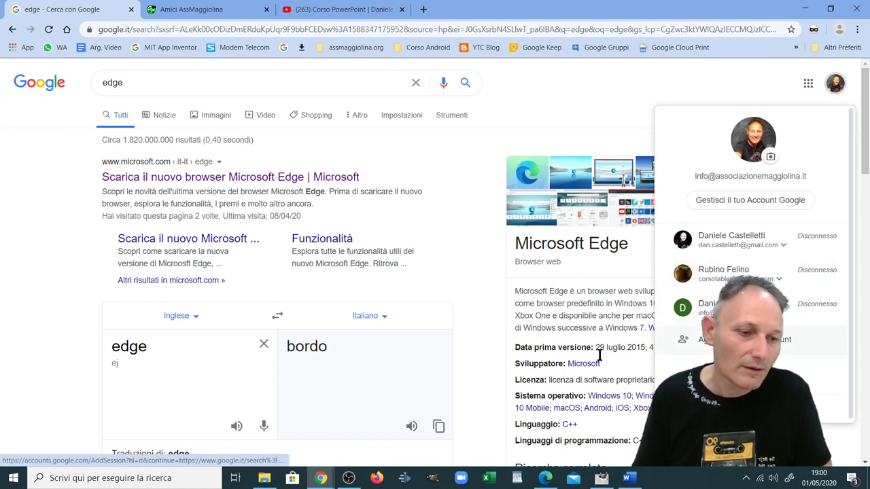
{"action": "left_click", "coordinate": [471, 272]}
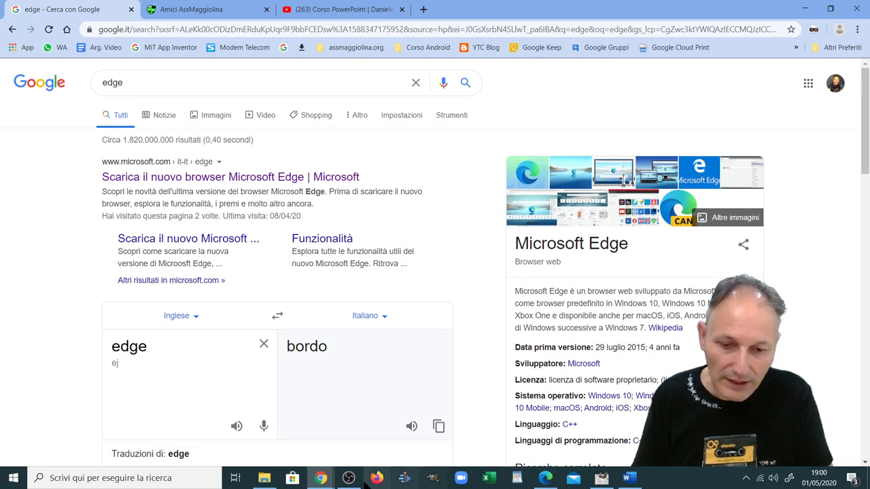
In Edge, sign out of the Google account from the Google home page
{"action": "left_click", "coordinate": [546, 479]}
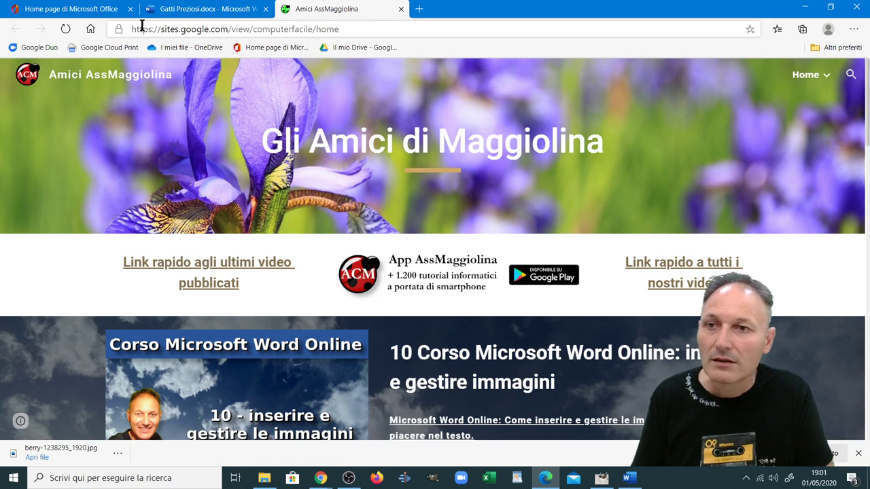
{"action": "left_click", "coordinate": [90, 30]}
{"action": "left_click", "coordinate": [842, 78]}
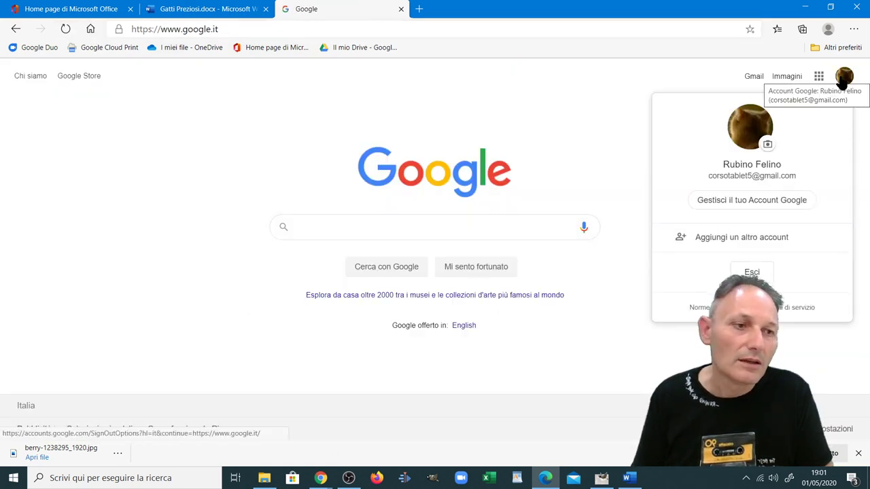
{"action": "left_click", "coordinate": [752, 272]}
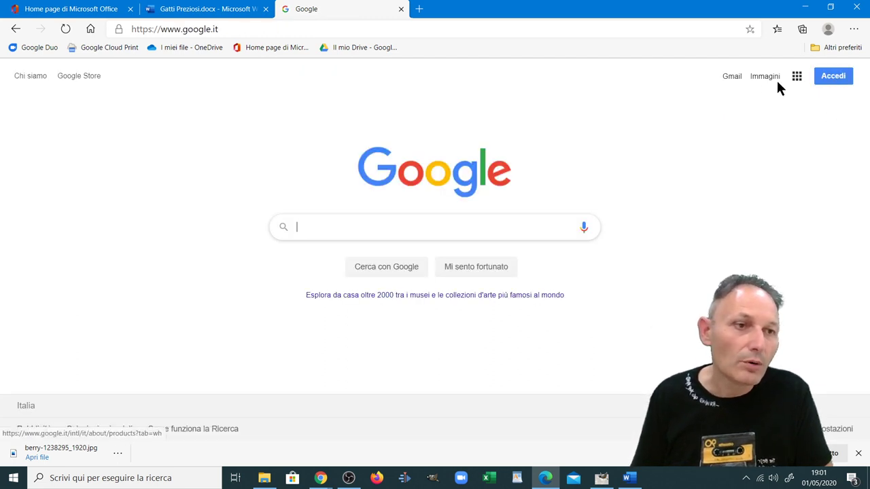
Remove the saved Google account from the browser via Rimuovi un account, confirming Sì, rimuovi
{"action": "left_click", "coordinate": [828, 80]}
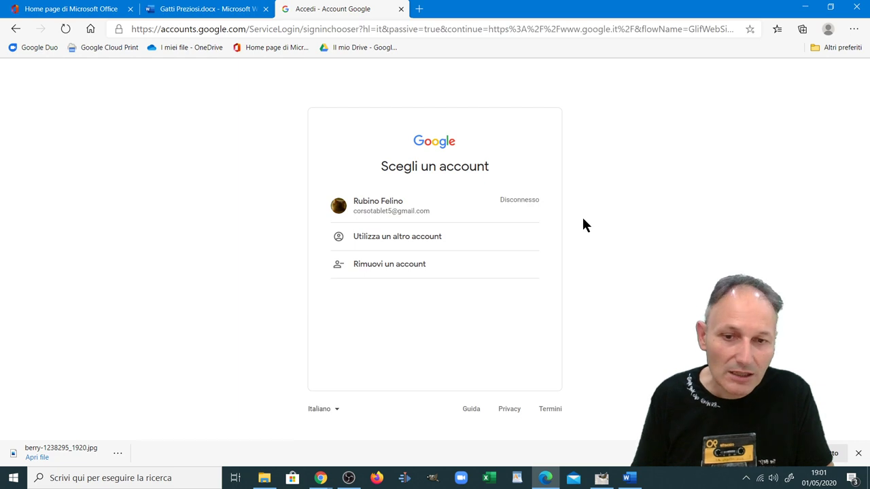
{"action": "left_click", "coordinate": [371, 272]}
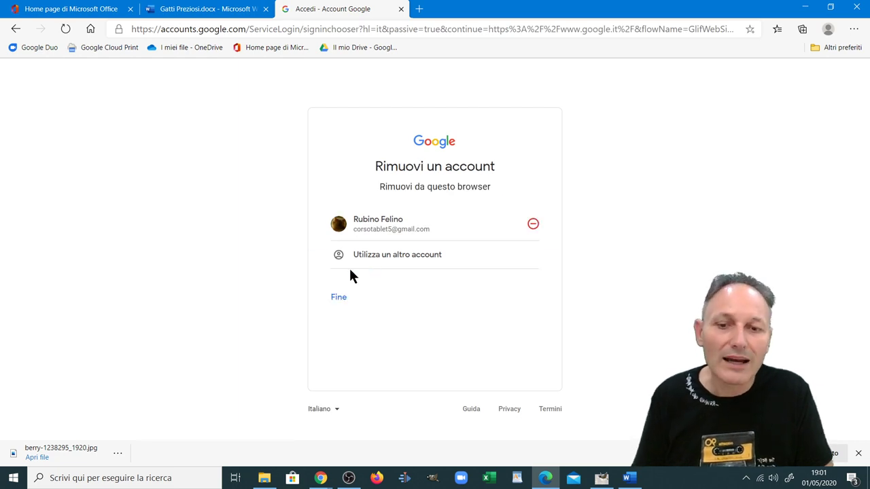
{"action": "left_click", "coordinate": [531, 226]}
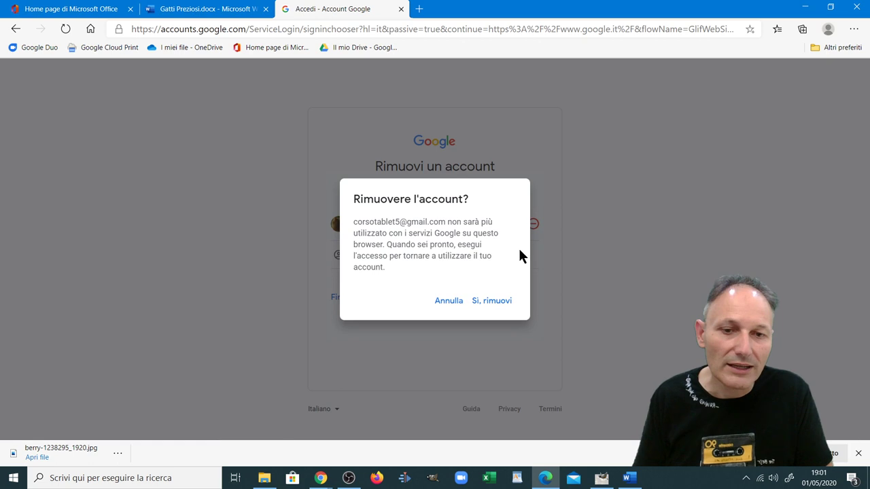
{"action": "left_click", "coordinate": [498, 304]}
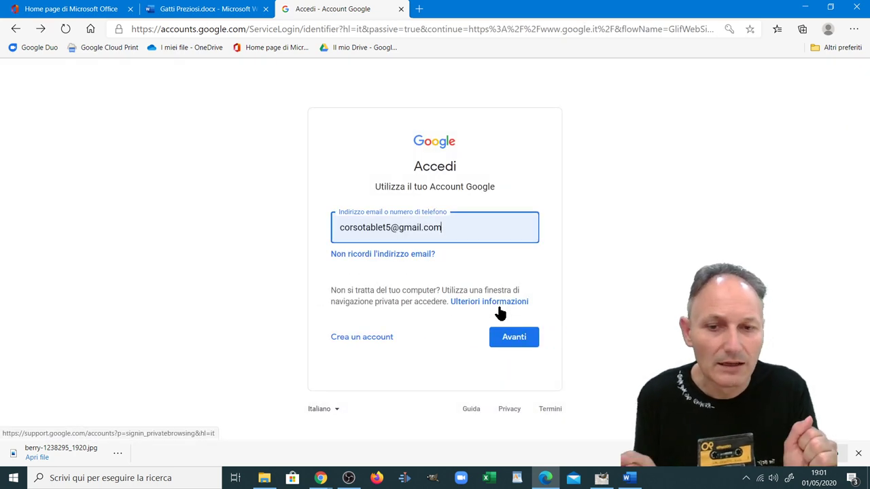
Clear the prefilled email address from the sign-in field and dismiss the saved-login suggestions
{"action": "left_click", "coordinate": [503, 178]}
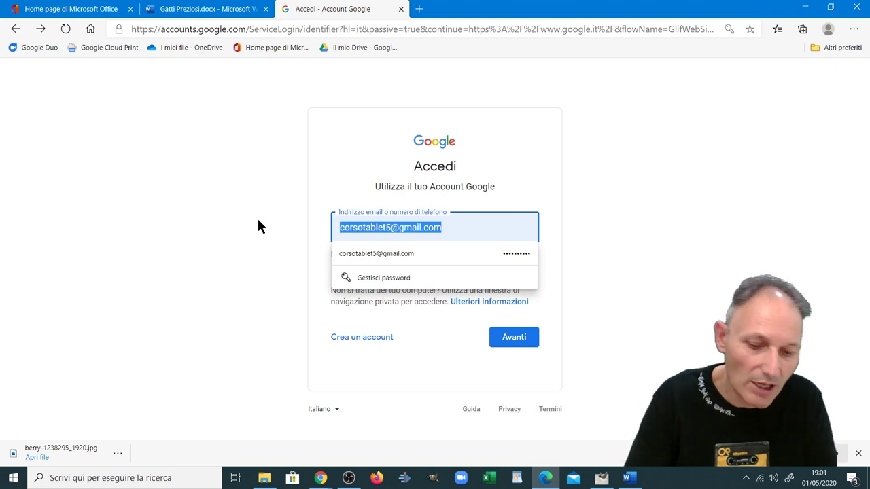
{"action": "key", "text": "BackSpace"}
{"action": "key", "text": "BackSpace"}
{"action": "key", "text": "BackSpace"}
{"action": "left_click", "coordinate": [301, 264]}
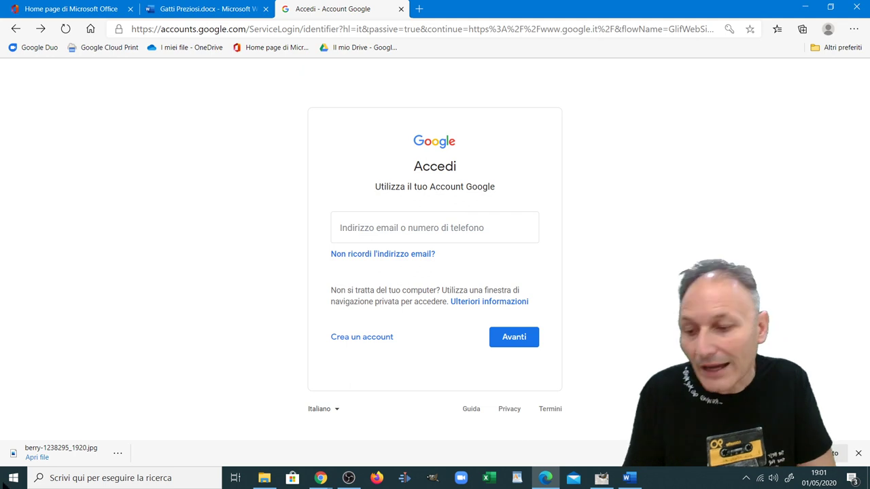
{"action": "left_click", "coordinate": [12, 477]}
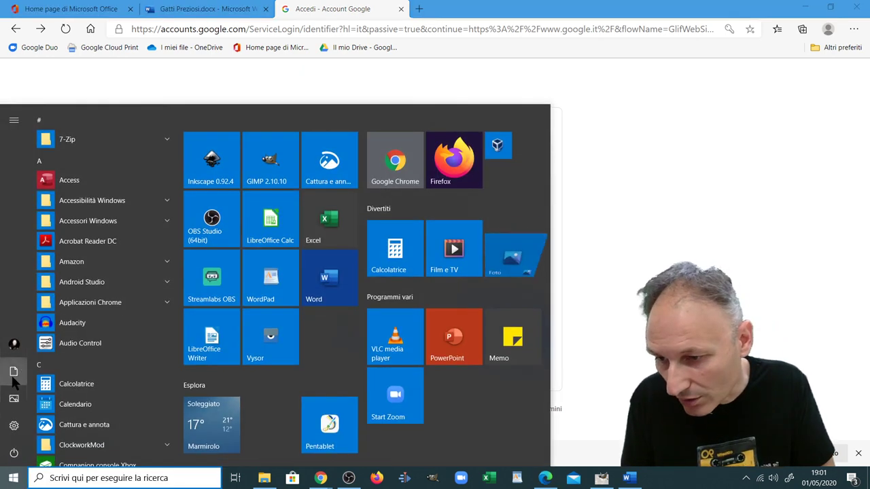
{"action": "mouse_move", "coordinate": [19, 347]}
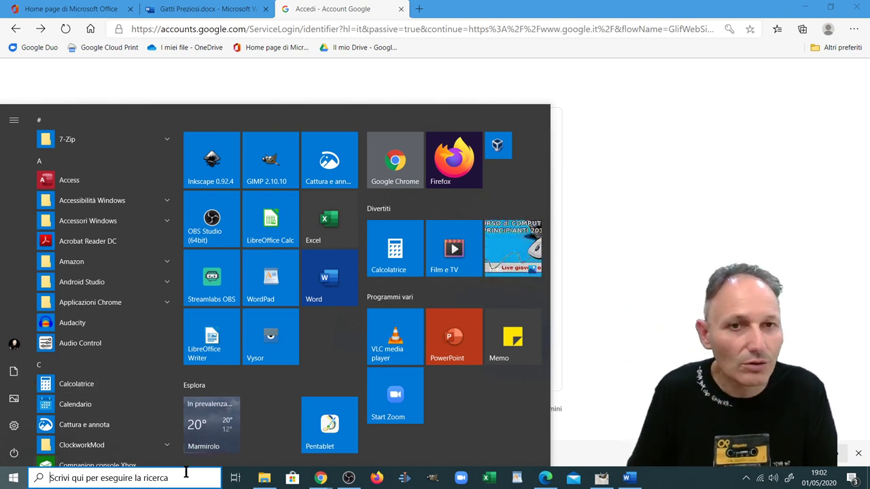
{"action": "left_click", "coordinate": [120, 477]}
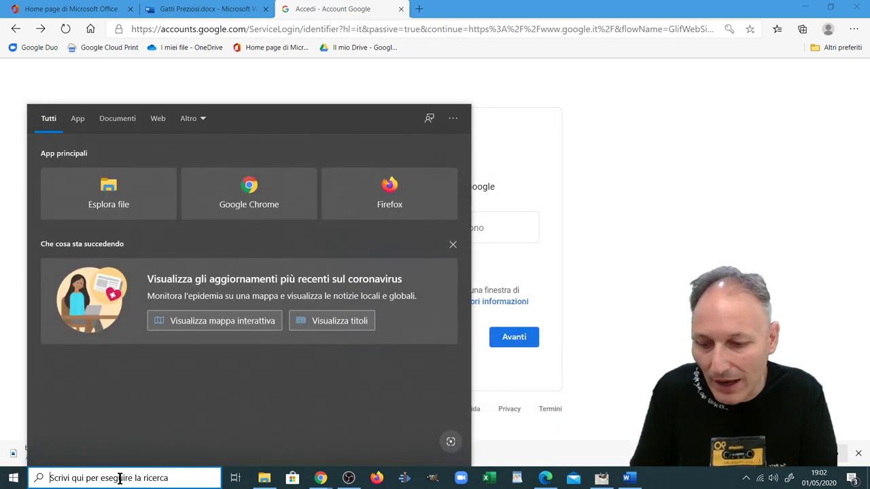
{"action": "type", "text": "accoun"}
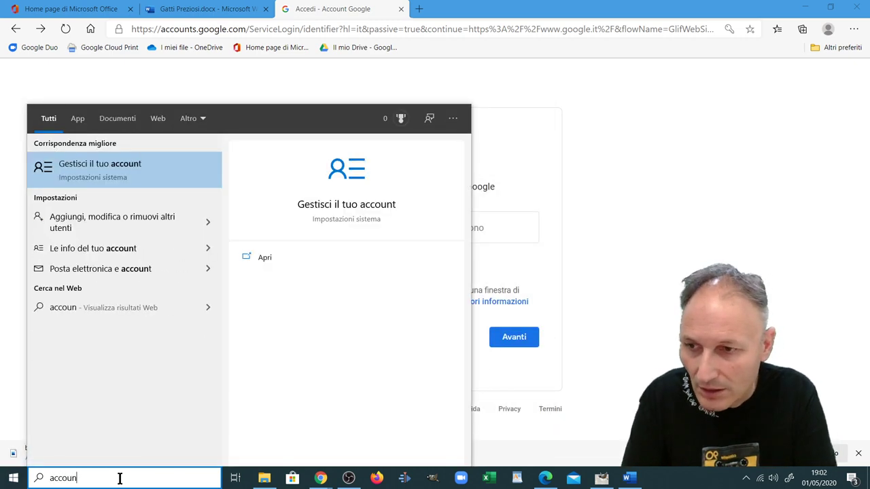
{"action": "type", "text": "t"}
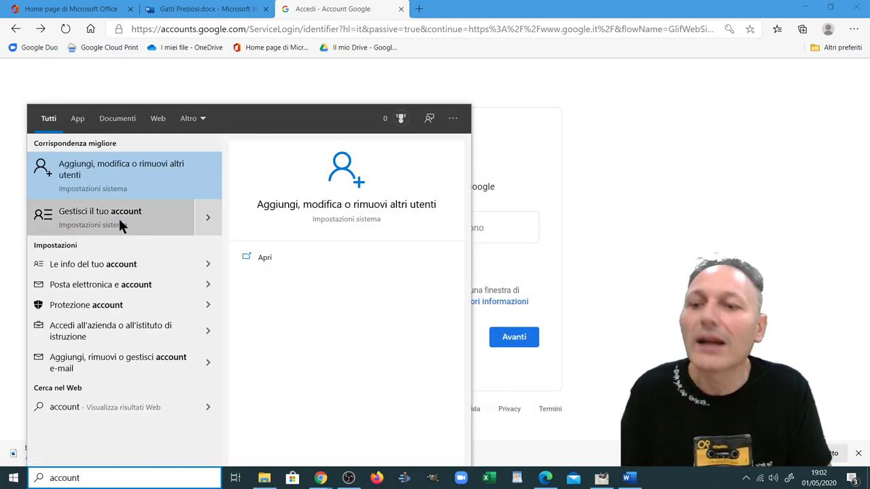
{"action": "left_click", "coordinate": [625, 231]}
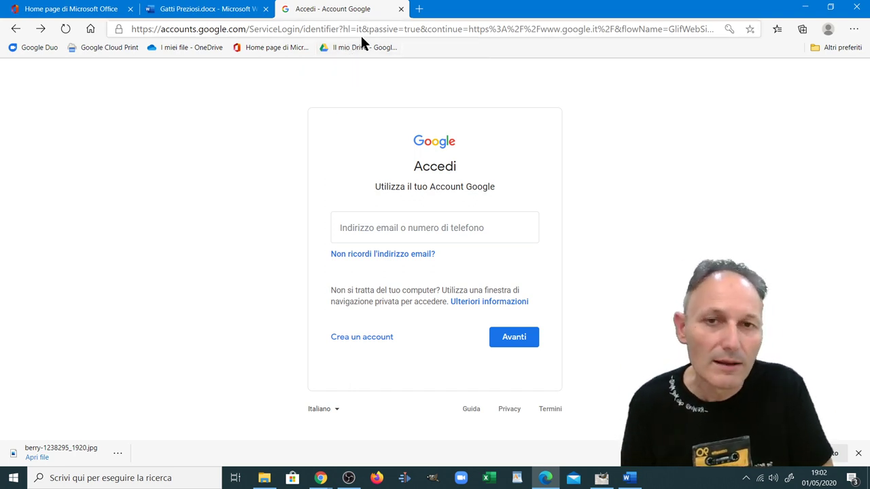
Close the 'Accedi - Account Google' tab in Edge
{"action": "left_click", "coordinate": [402, 9]}
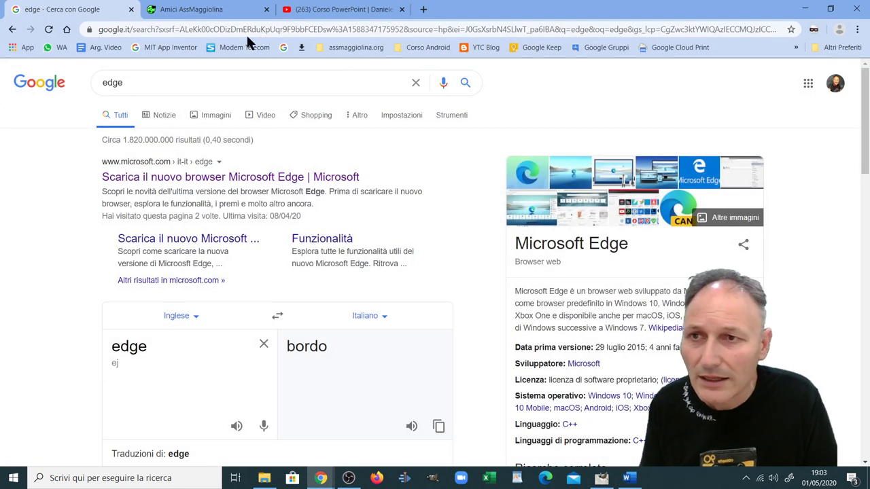
Switch to the Amici AssMaggiolina tab in Chrome and scroll up to the top banner
{"action": "left_click", "coordinate": [192, 14]}
{"action": "scroll", "coordinate": [234, 306], "scroll_direction": "up", "scroll_amount": 10}
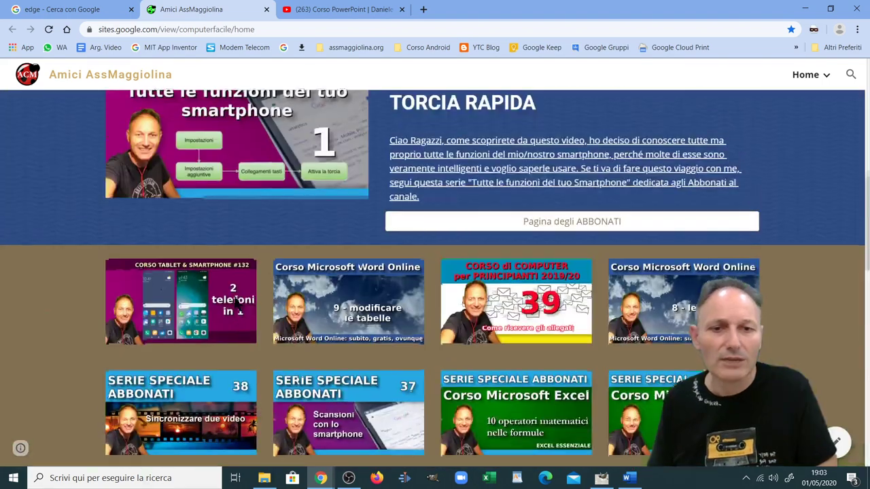
{"action": "scroll", "coordinate": [231, 304], "scroll_direction": "up", "scroll_amount": 3}
{"action": "scroll", "coordinate": [231, 305], "scroll_direction": "up", "scroll_amount": 4}
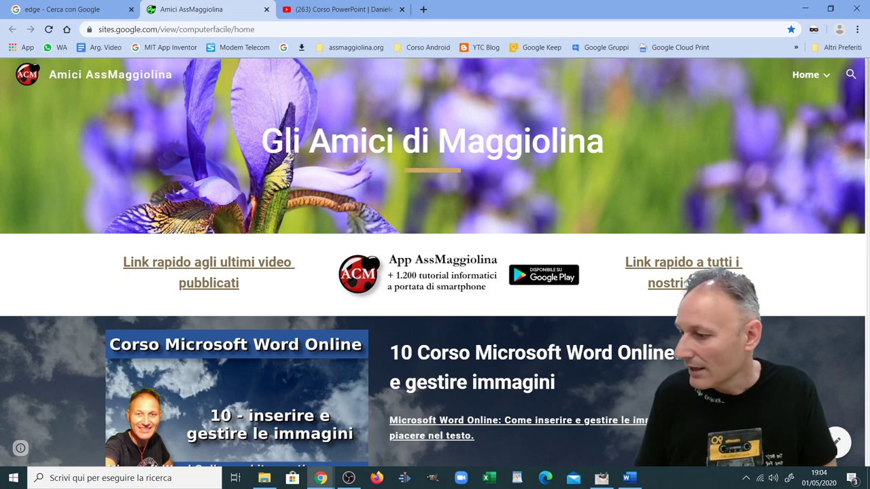
{"action": "key", "text": "alt+Tab"}
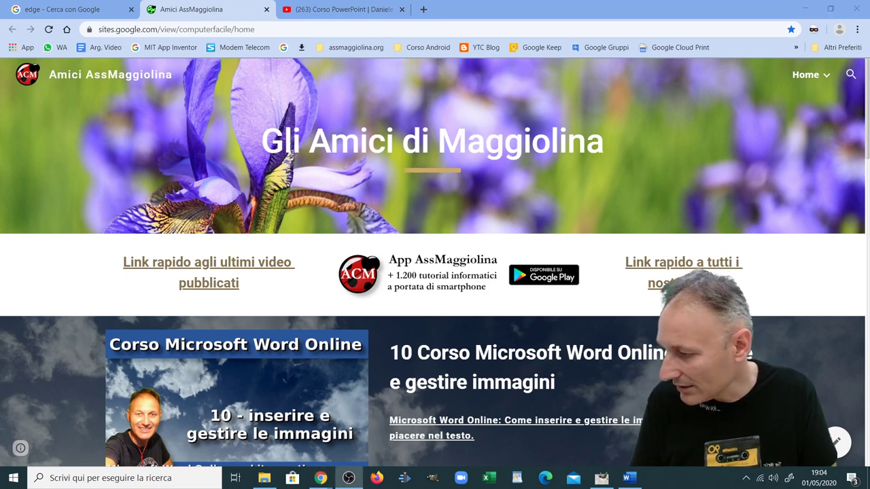